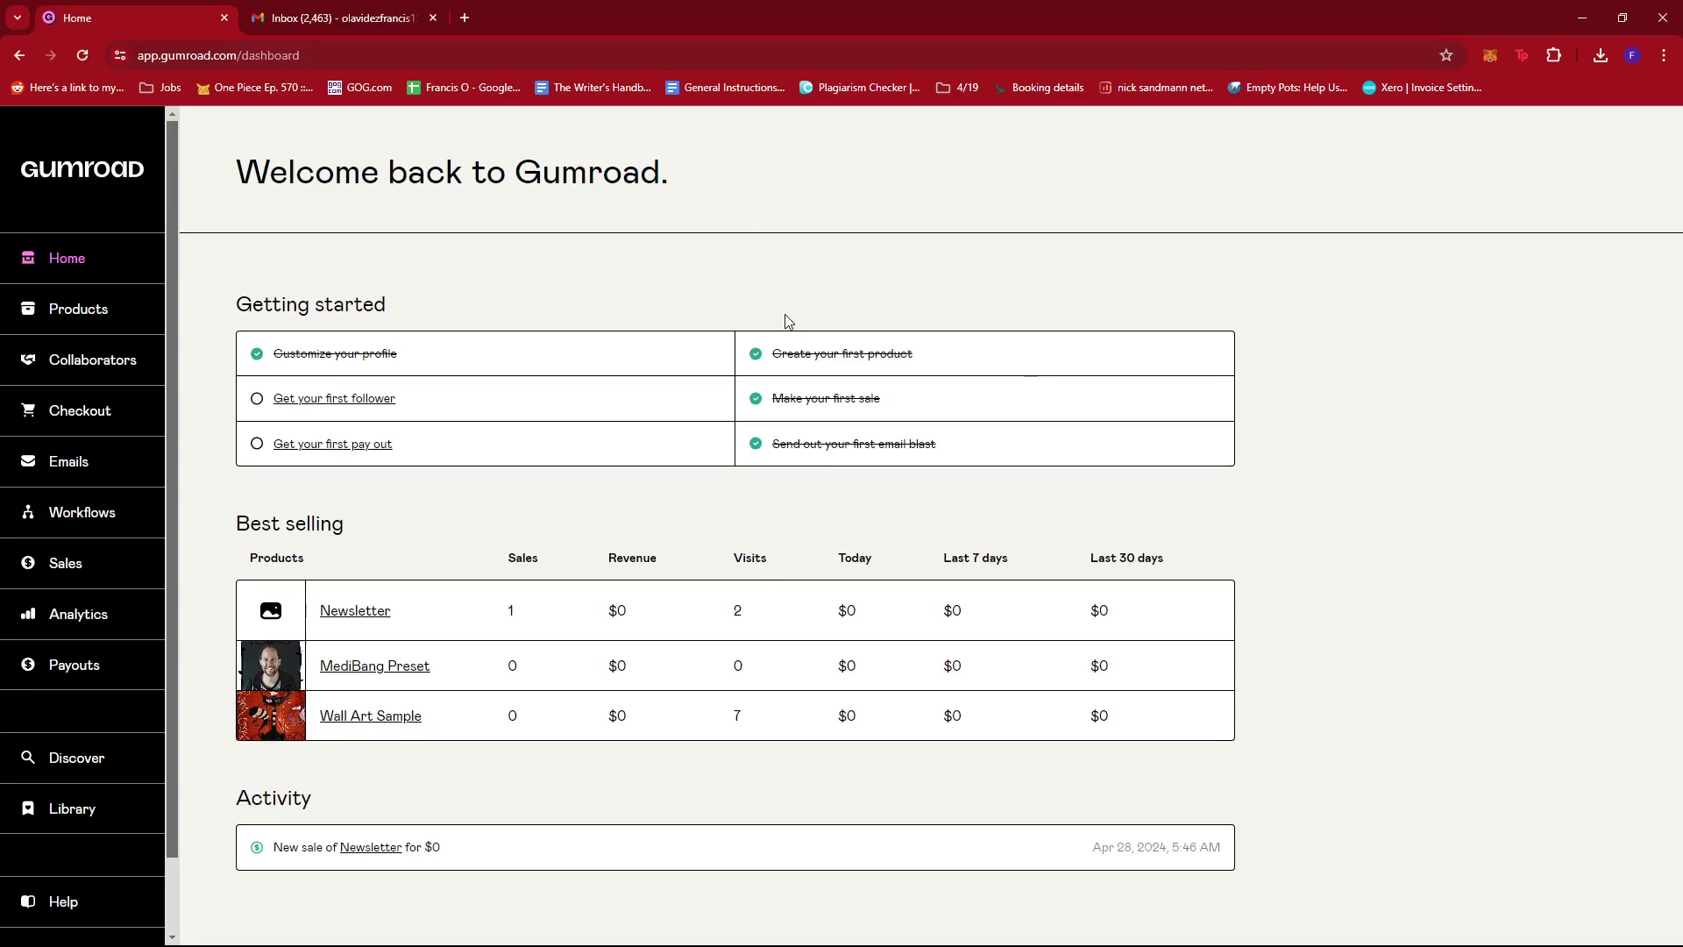
Open the Products page and scroll through the seven existing products
{"action": "left_click", "coordinate": [96, 318]}
{"action": "scroll", "coordinate": [526, 376], "scroll_direction": "down", "scroll_amount": 1}
{"action": "scroll", "coordinate": [600, 402], "scroll_direction": "up", "scroll_amount": 1}
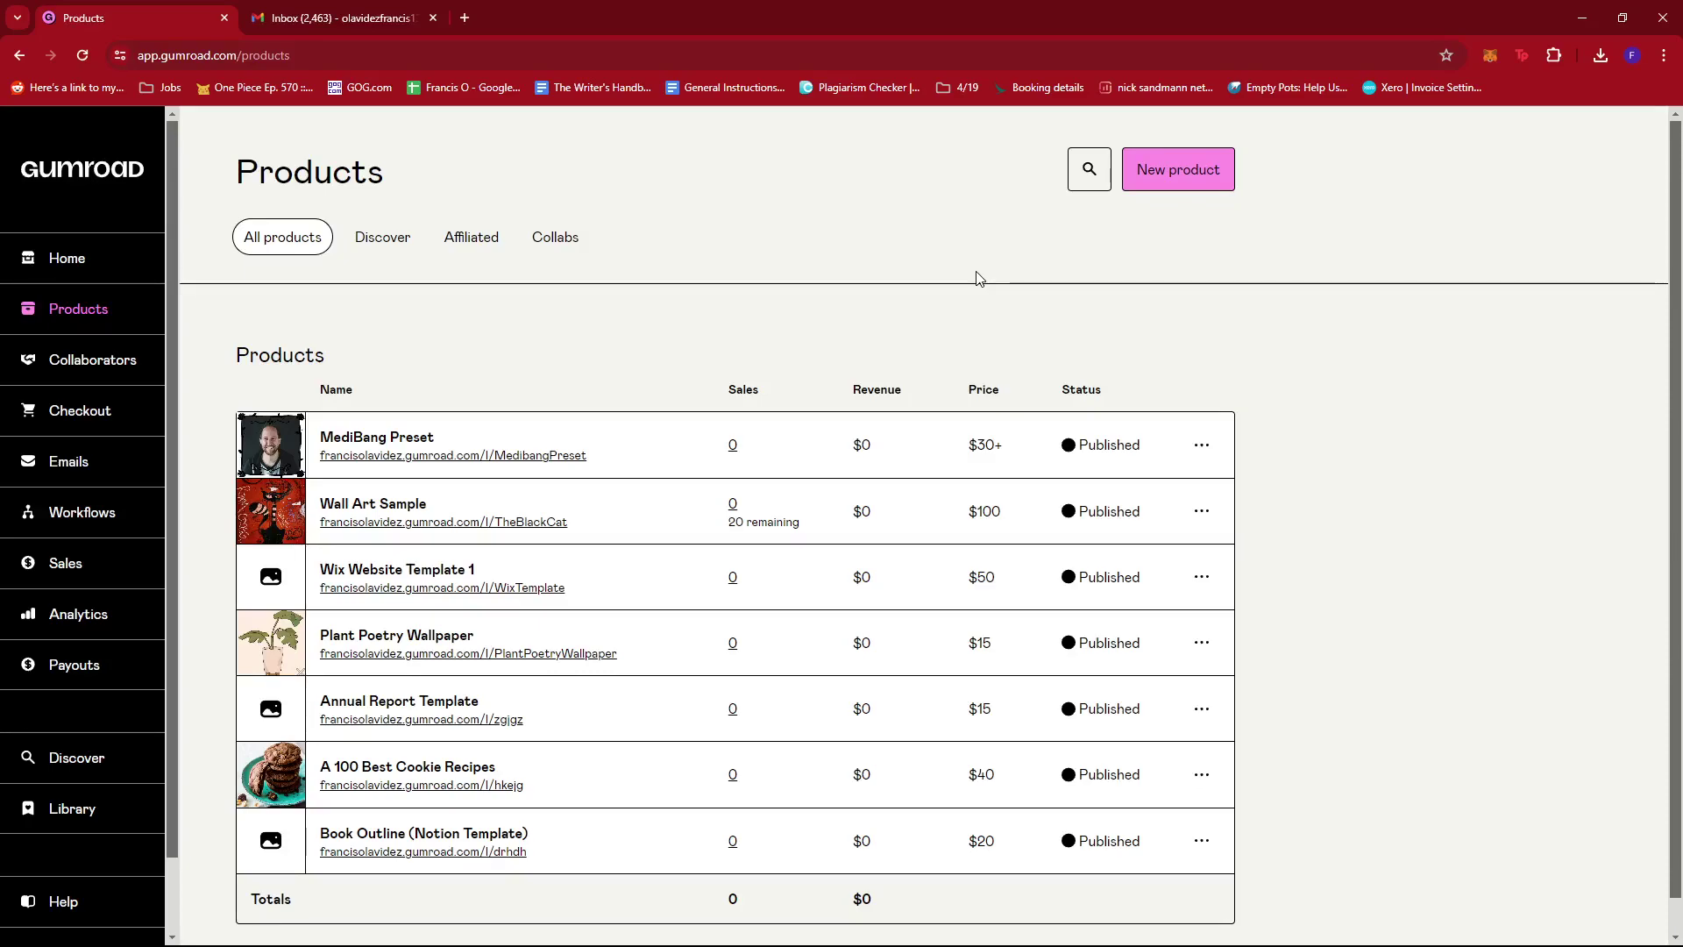
{"action": "scroll", "coordinate": [991, 279], "scroll_direction": "down", "scroll_amount": 1}
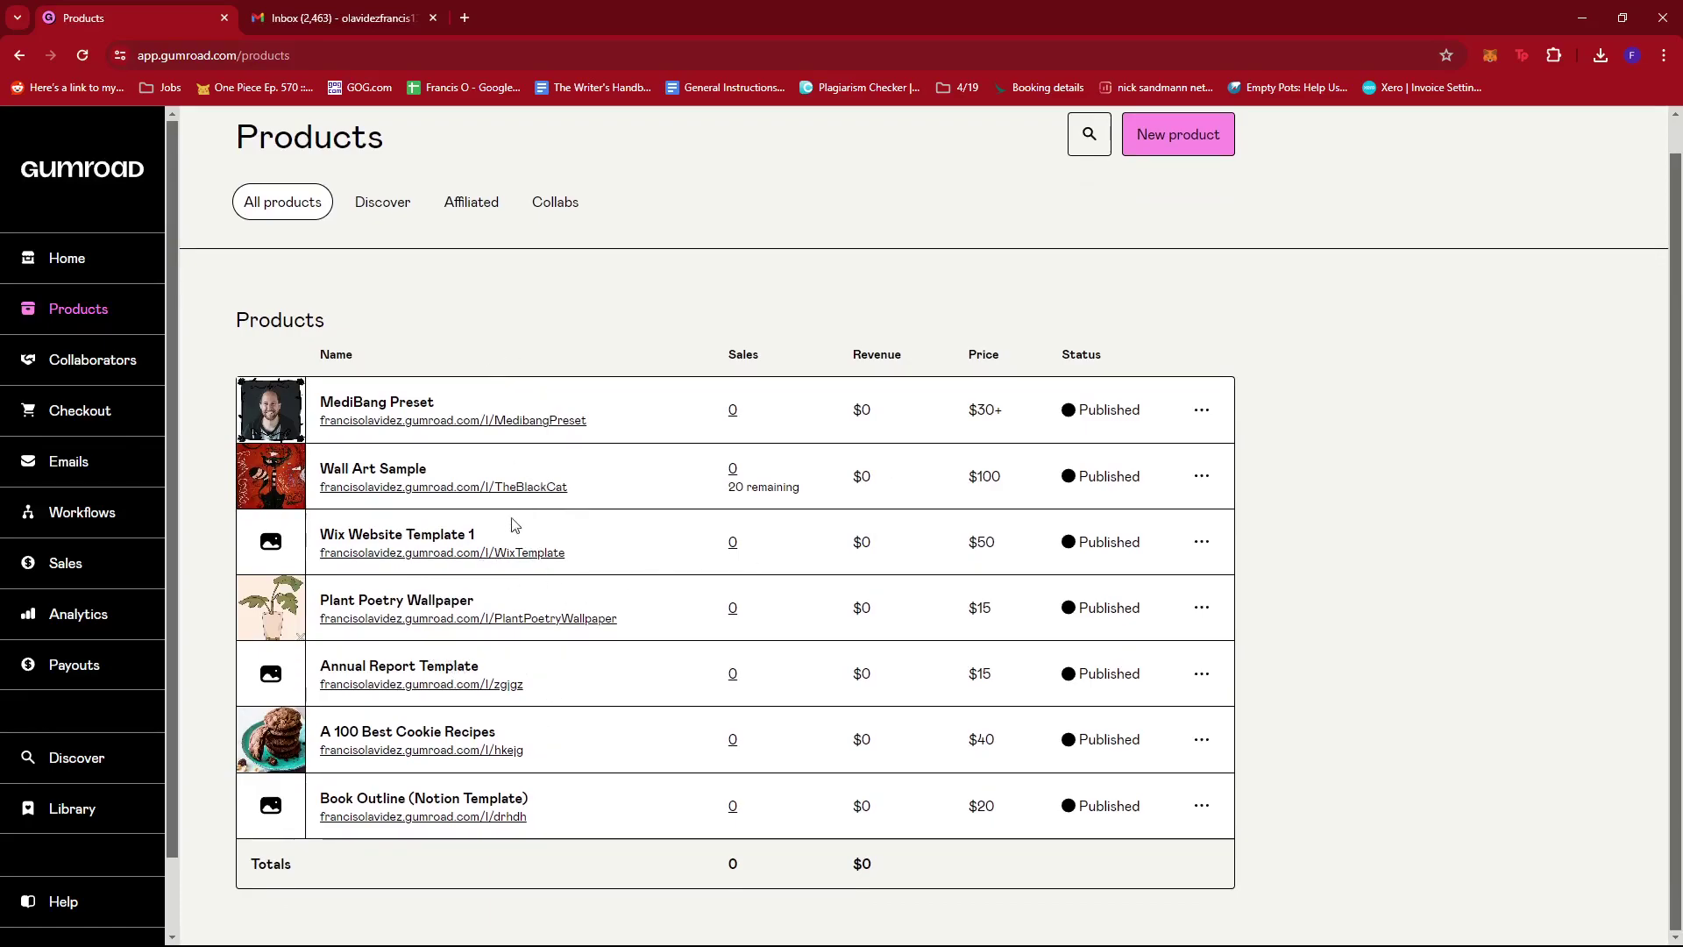
{"action": "scroll", "coordinate": [667, 482], "scroll_direction": "up", "scroll_amount": 1}
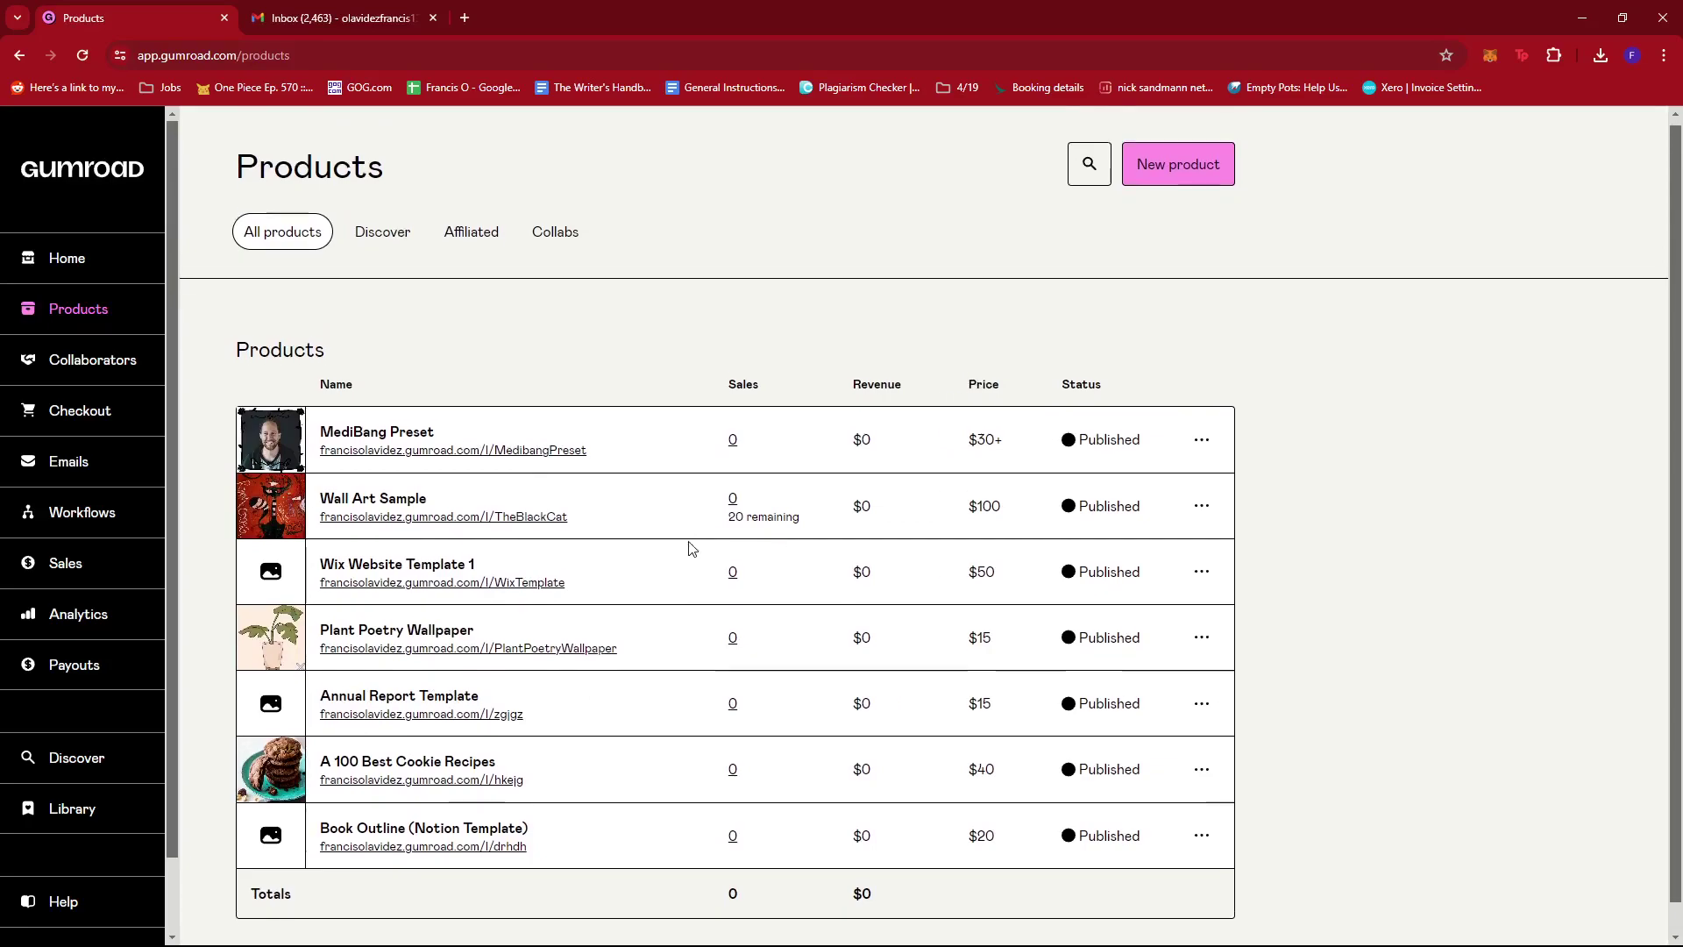
{"action": "scroll", "coordinate": [684, 535], "scroll_direction": "down", "scroll_amount": 1}
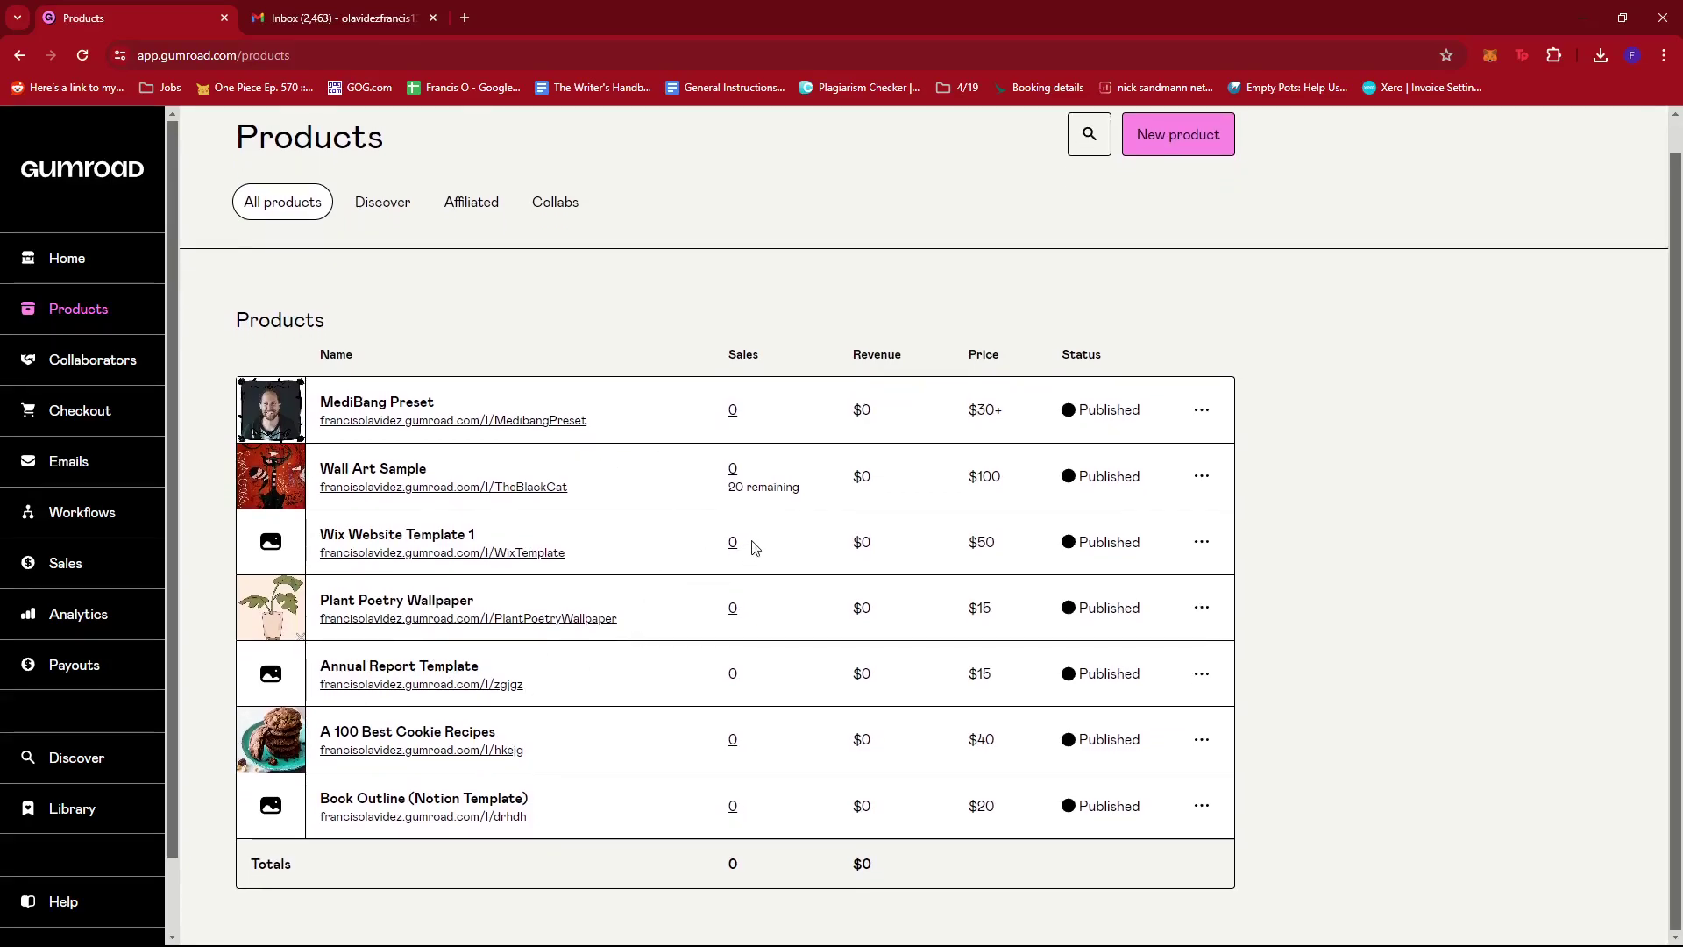
{"action": "scroll", "coordinate": [771, 530], "scroll_direction": "up", "scroll_amount": 1}
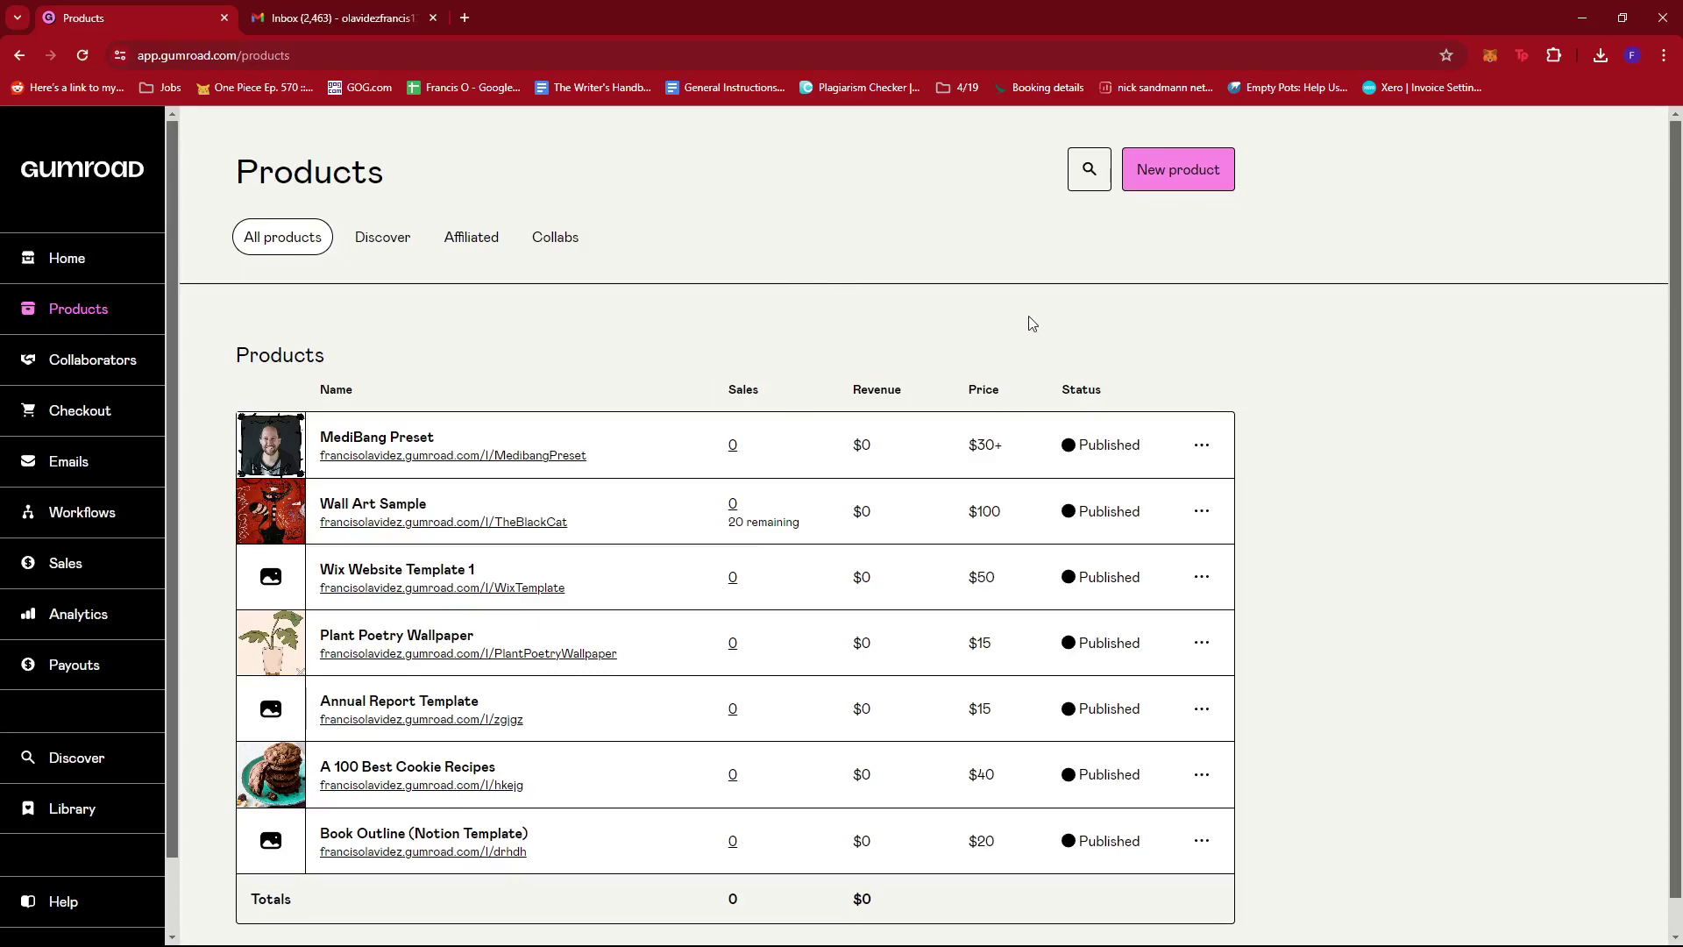
Start a new product, compare the product type cards and settle on Digital product
{"action": "left_click", "coordinate": [1161, 180]}
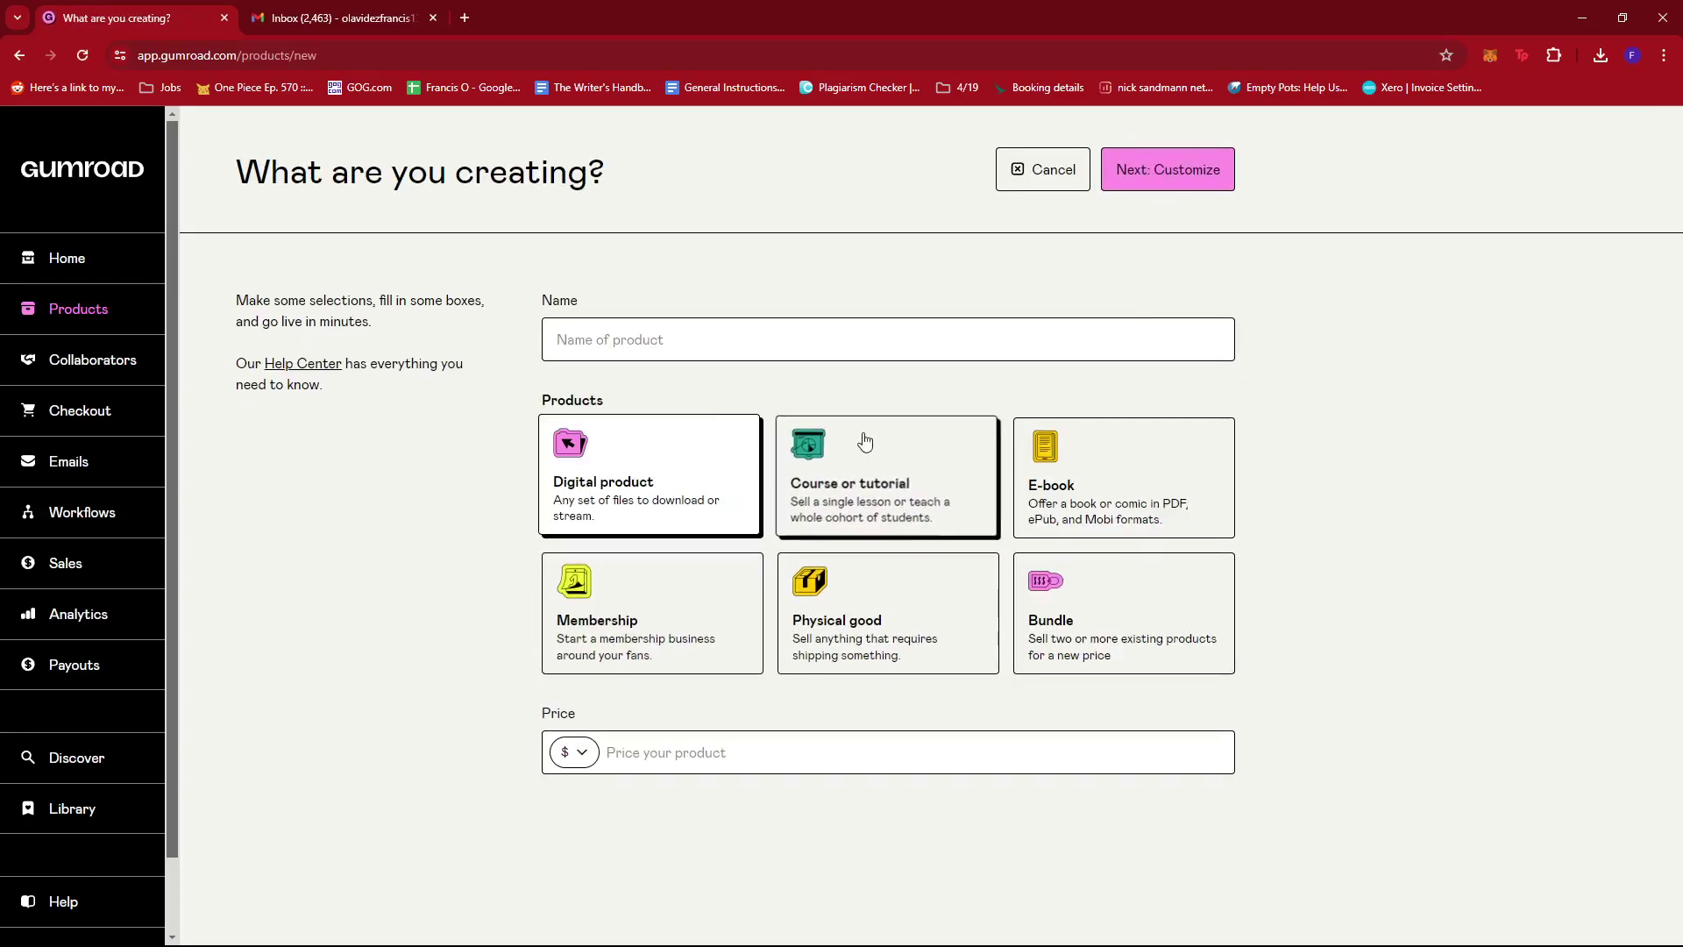
{"action": "double_click", "coordinate": [544, 401]}
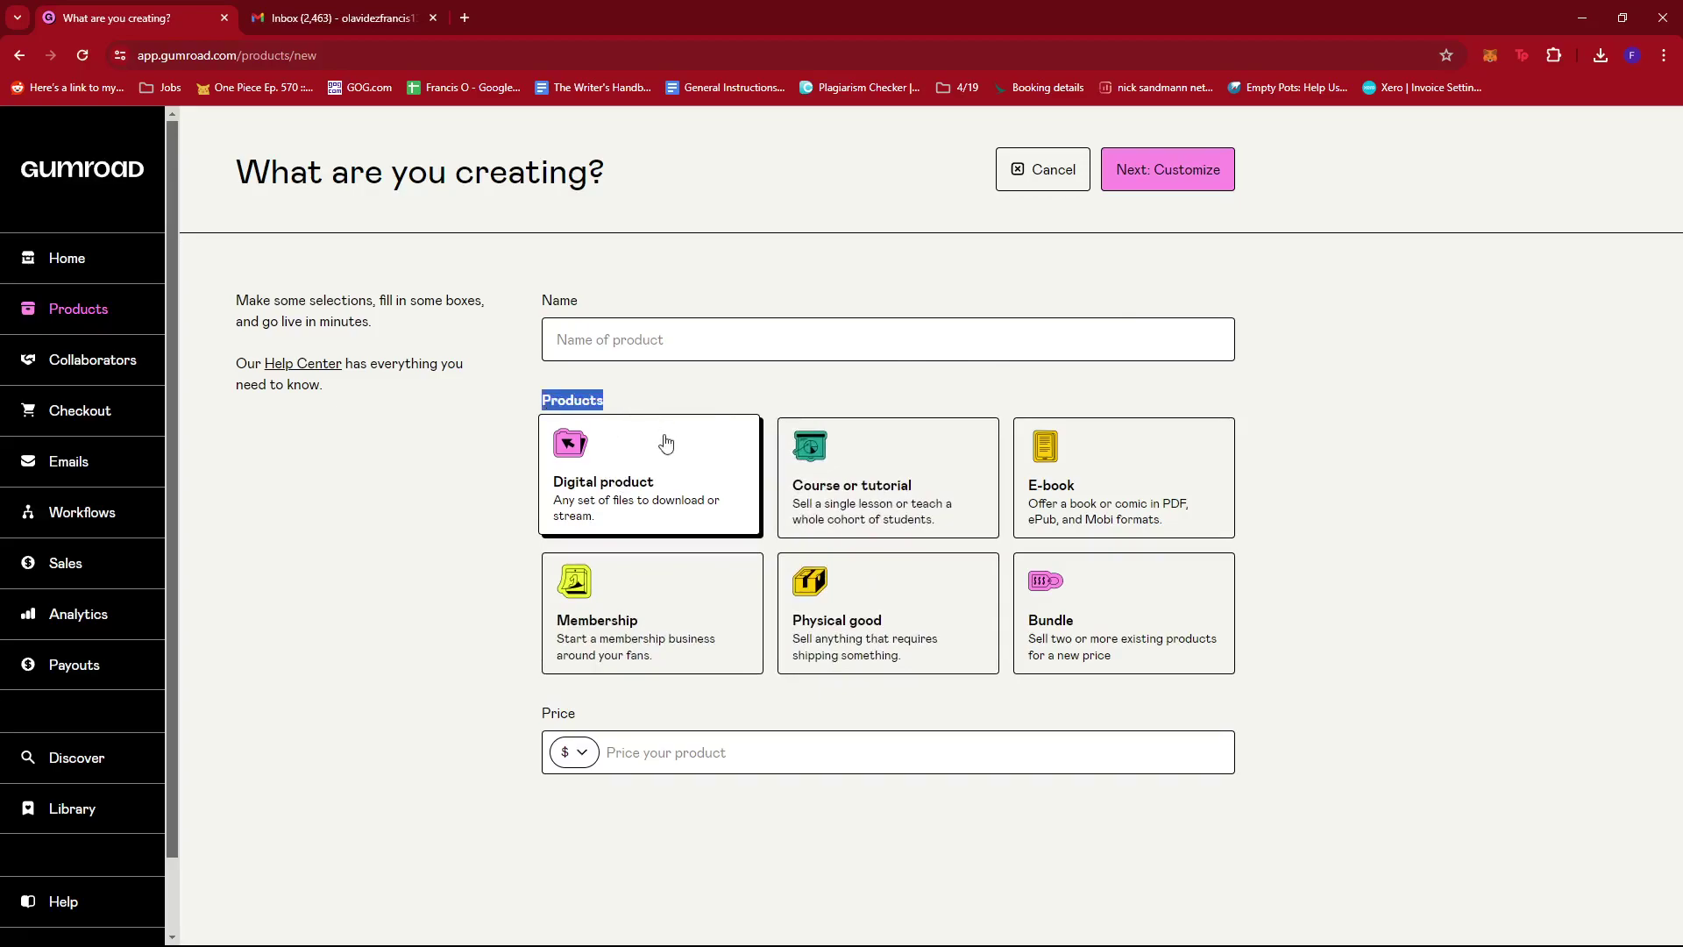
{"action": "left_click", "coordinate": [576, 399]}
{"action": "left_click", "coordinate": [872, 492]}
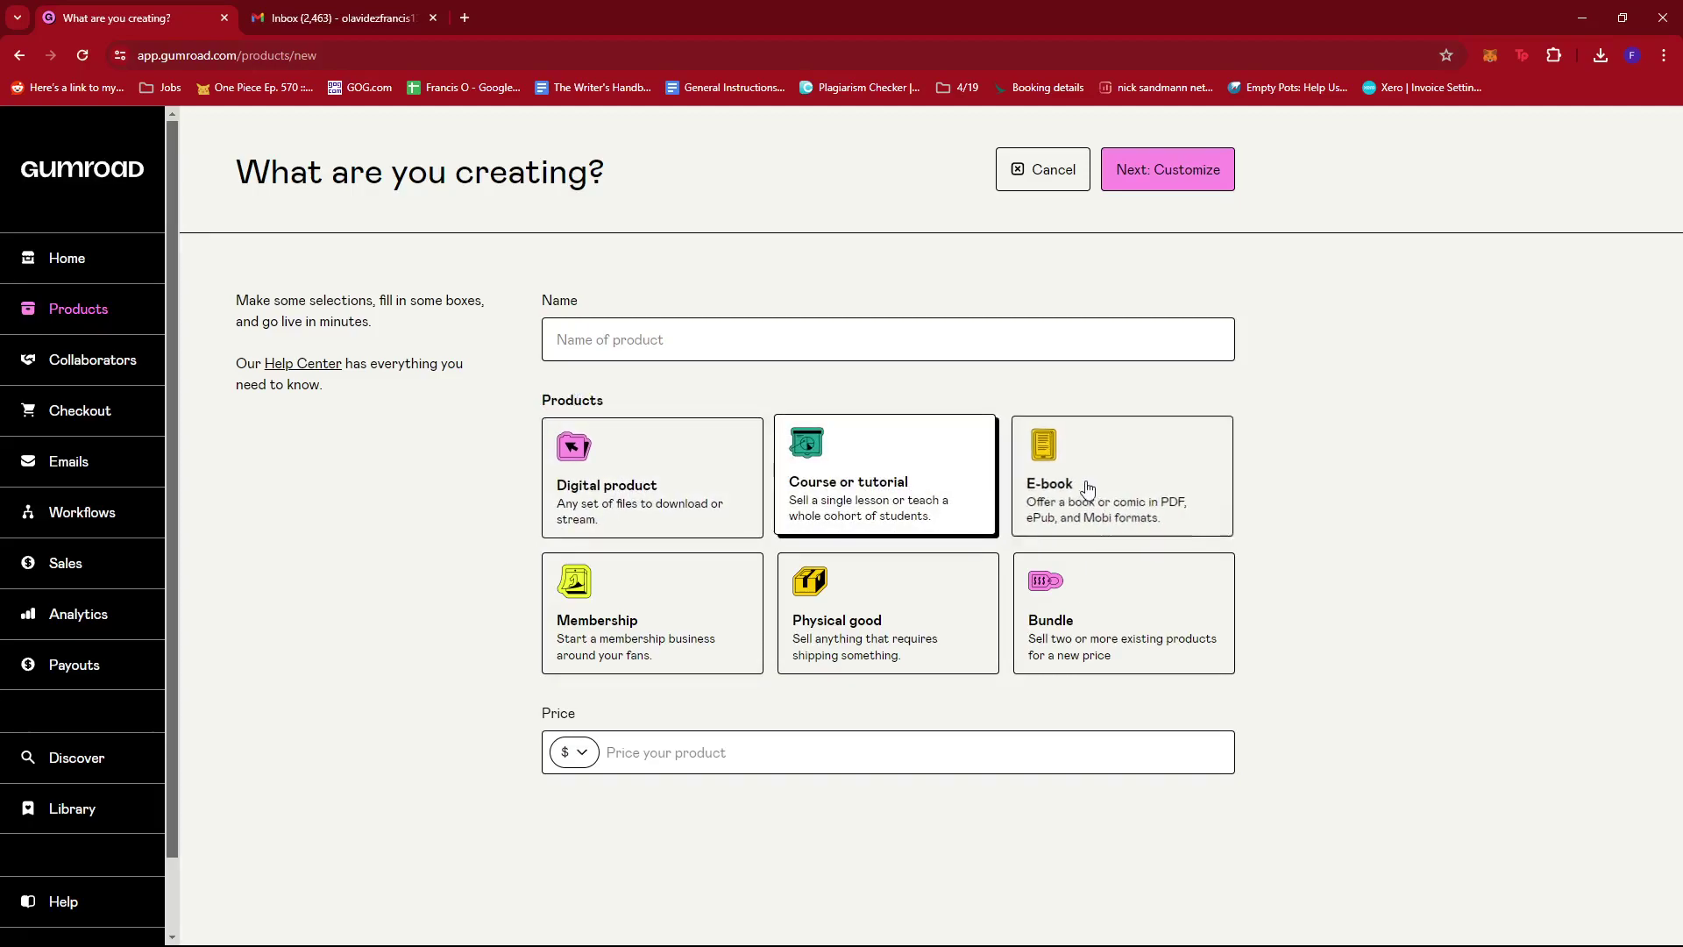
{"action": "left_click", "coordinate": [661, 605]}
{"action": "left_click", "coordinate": [913, 624]}
{"action": "left_click", "coordinate": [1095, 621]}
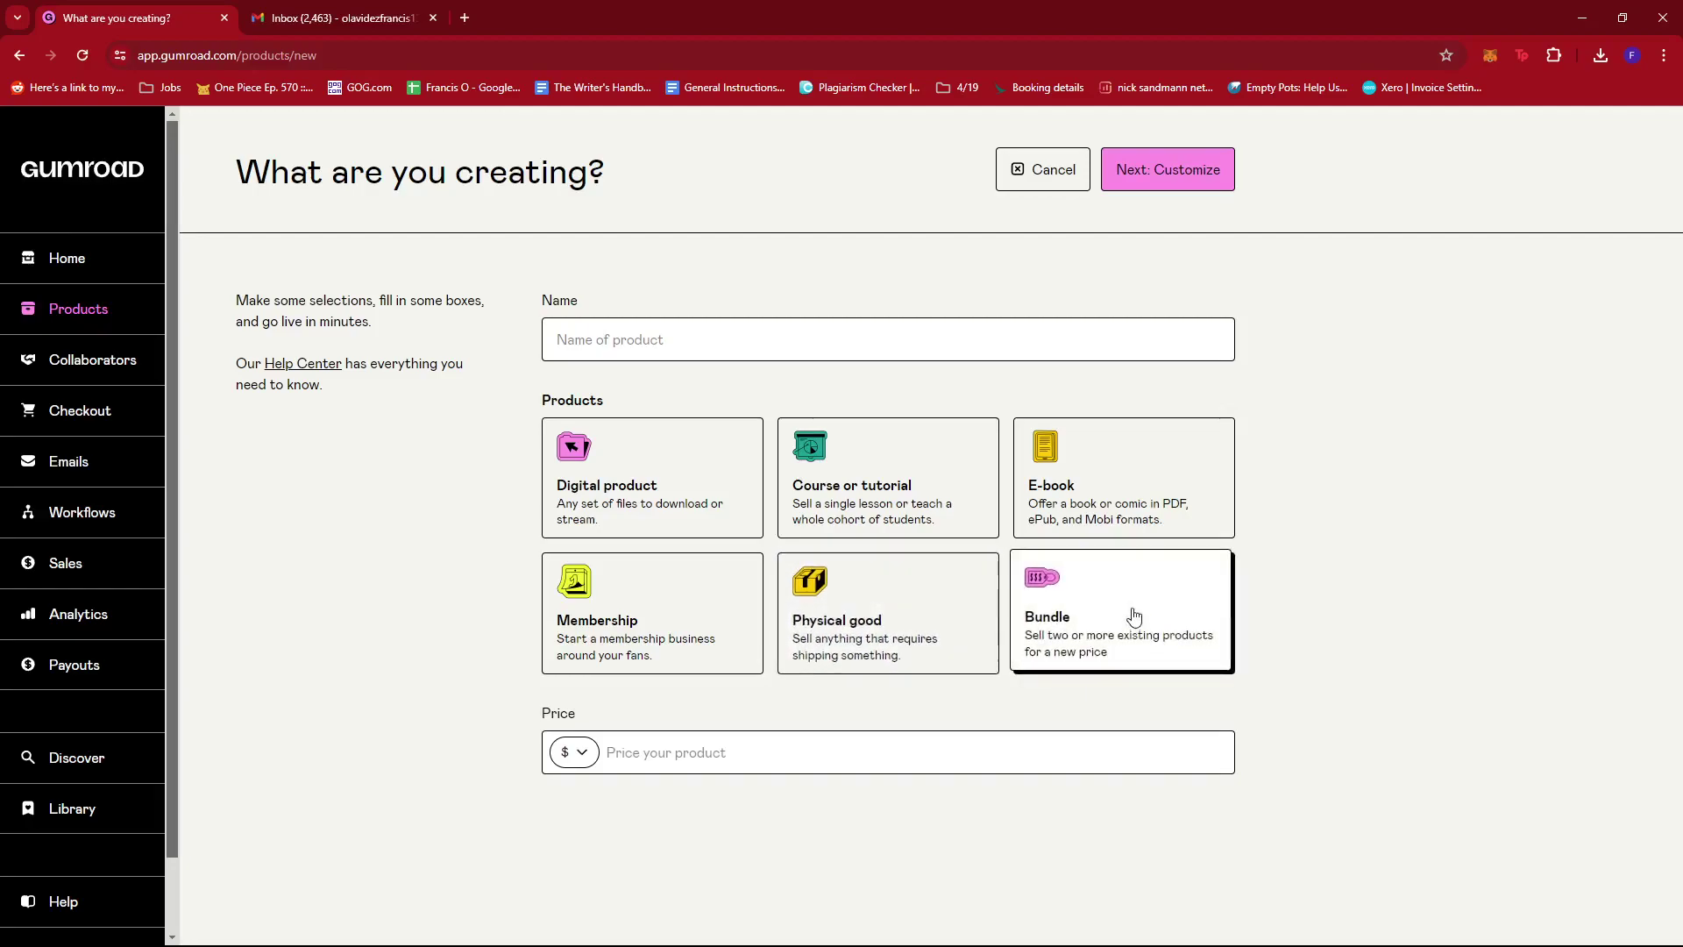
{"action": "left_click", "coordinate": [842, 490]}
{"action": "left_click", "coordinate": [649, 483]}
{"action": "left_click", "coordinate": [1081, 477]}
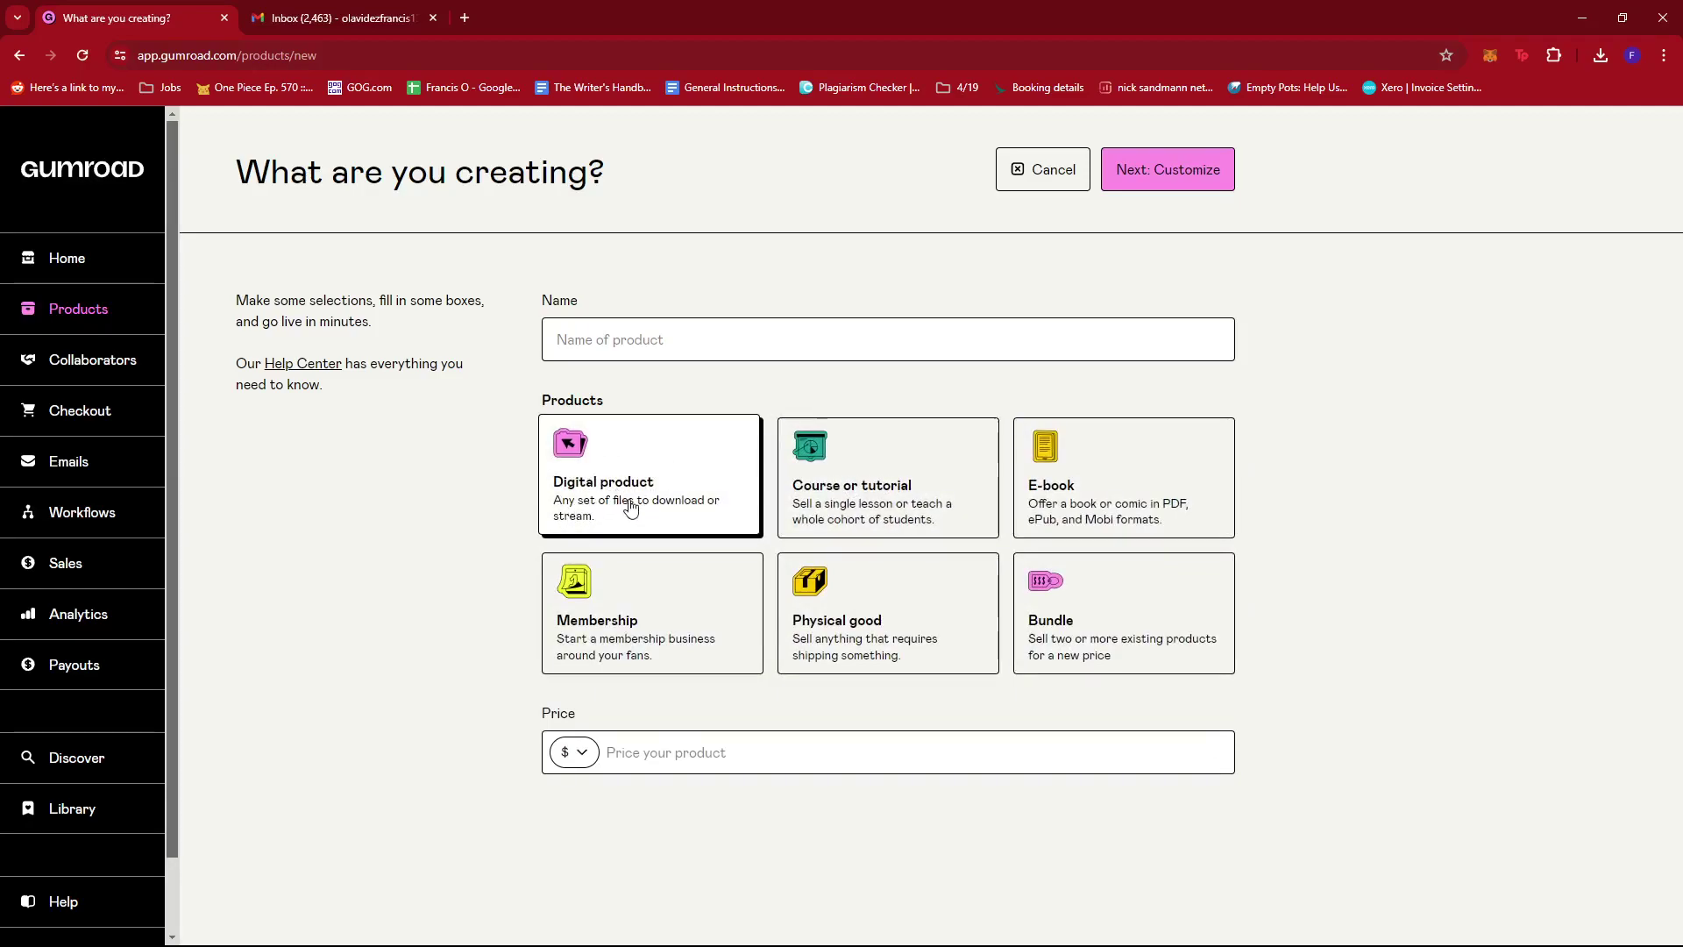
Name the product 'Free Newsletter' and set its price to 0
{"action": "left_click", "coordinate": [715, 338]}
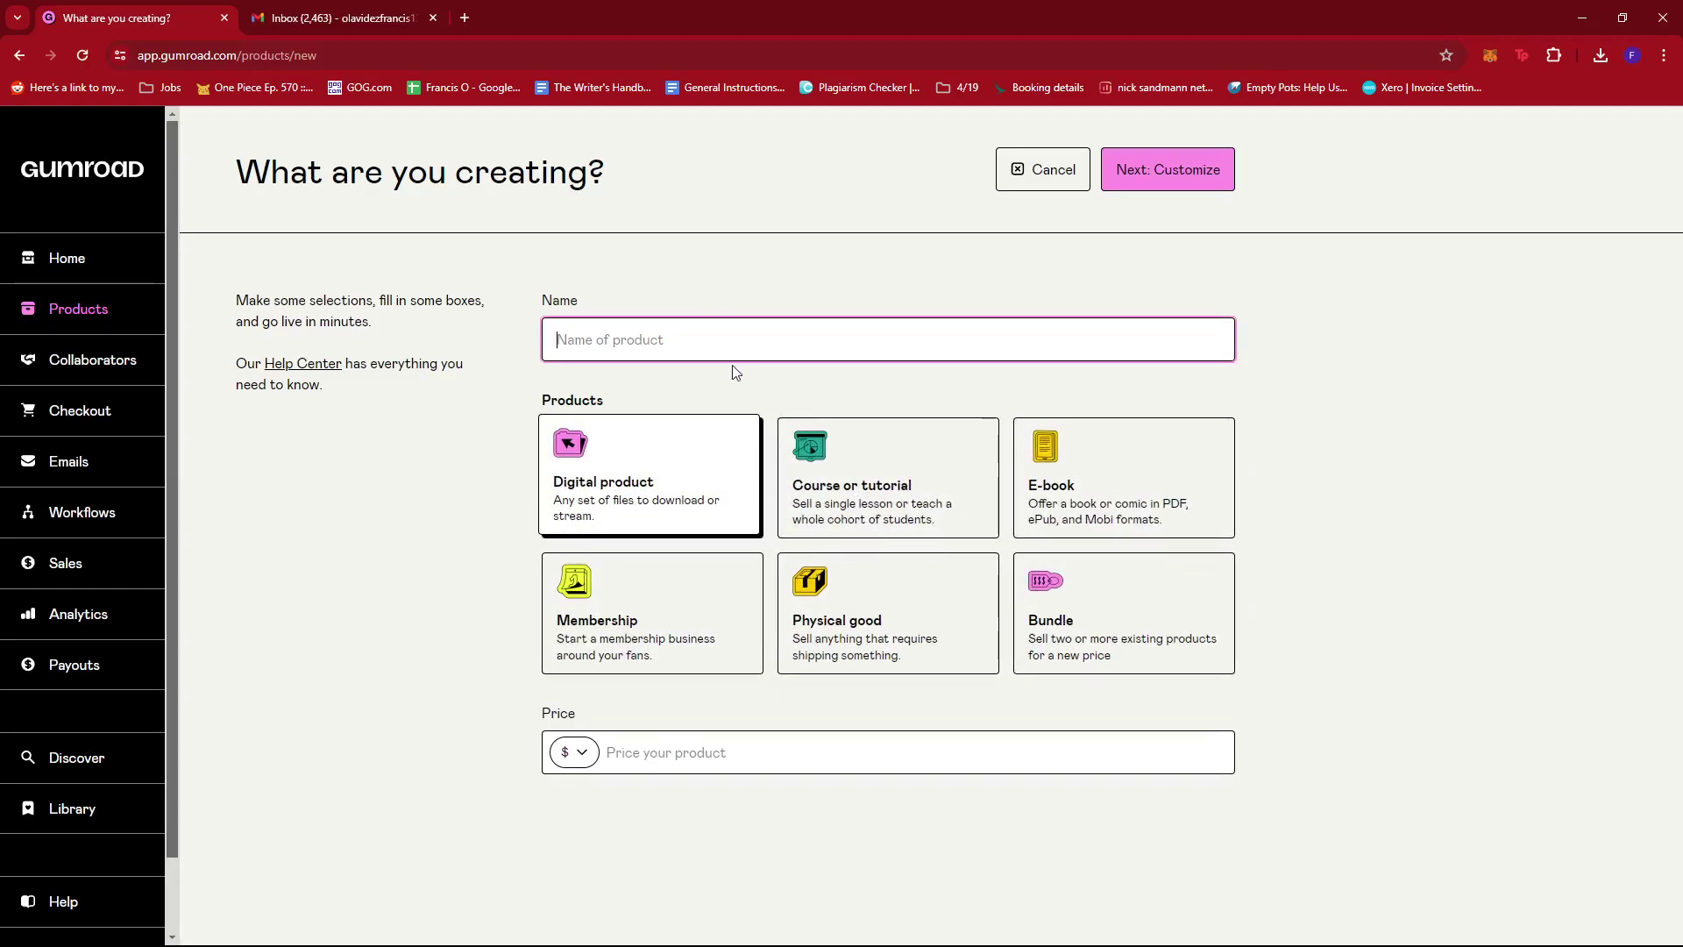
{"action": "type", "text": "Free Newsletter"}
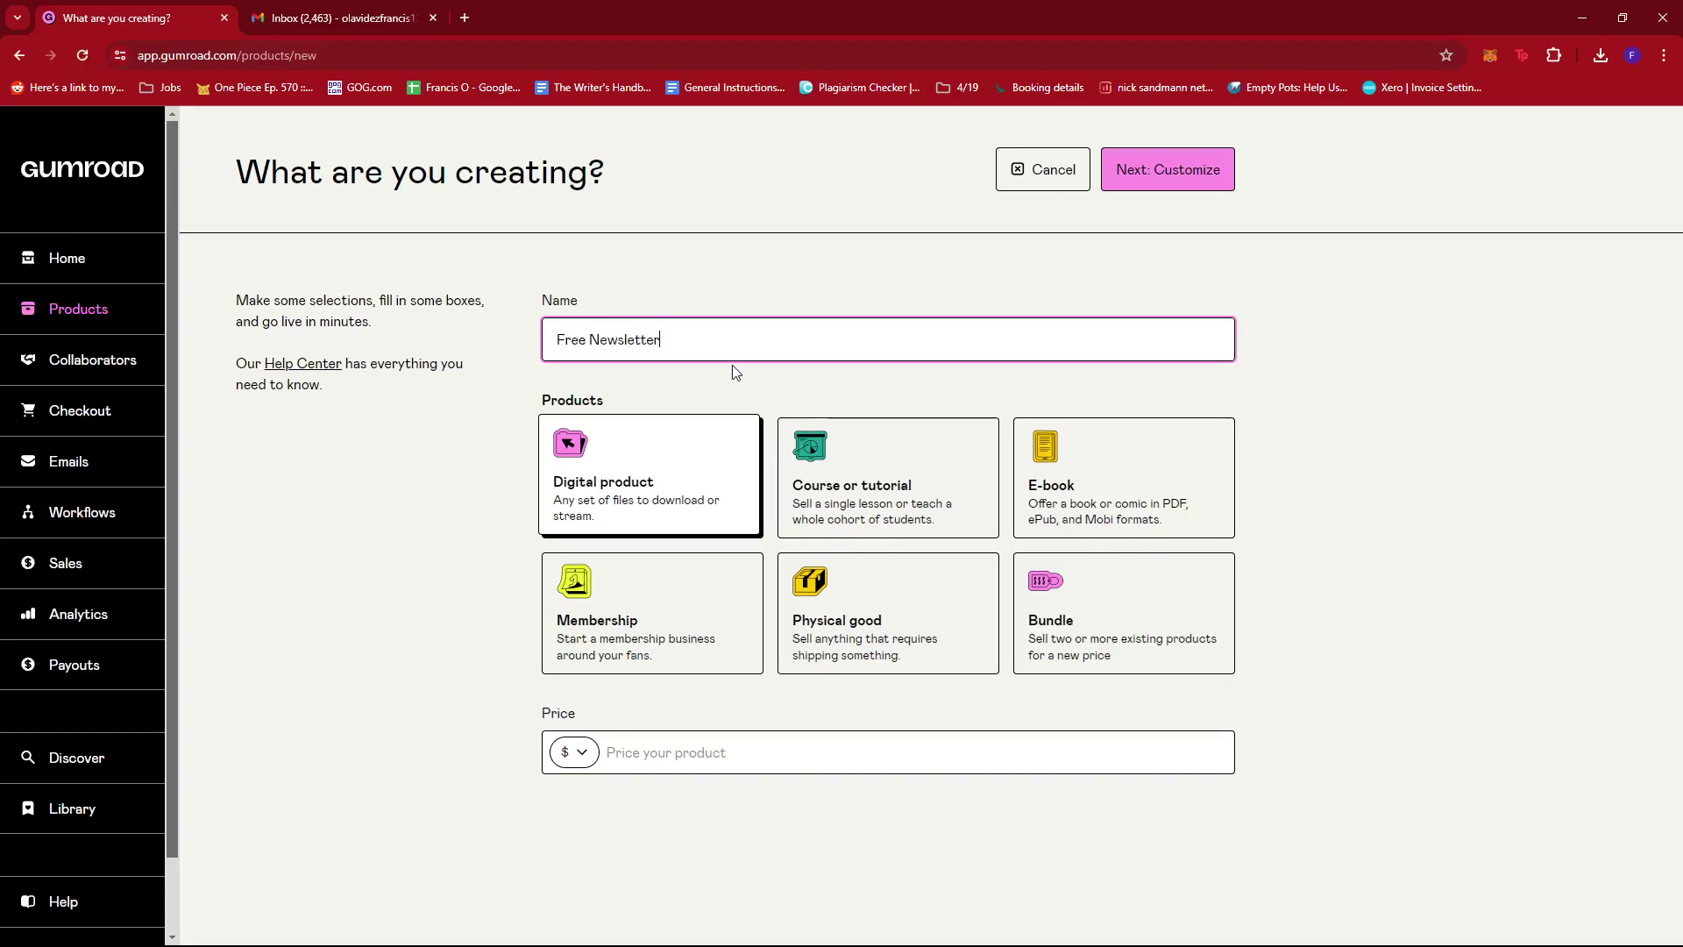
{"action": "left_click", "coordinate": [710, 770]}
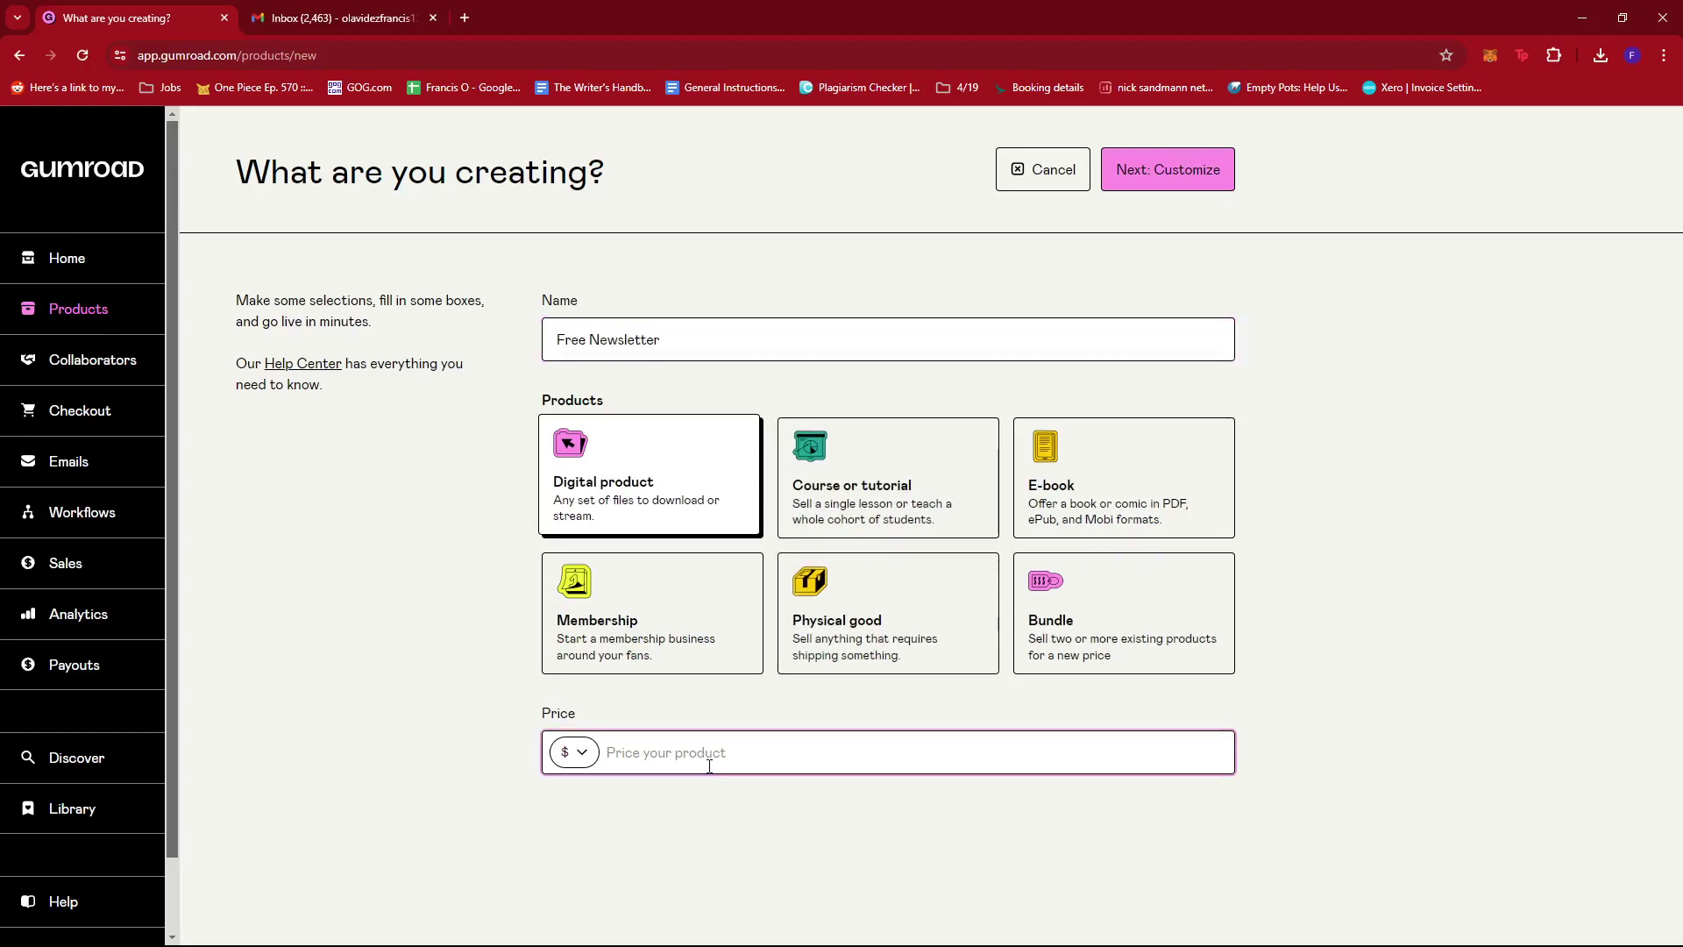
{"action": "type", "text": "0"}
{"action": "left_click", "coordinate": [413, 646]}
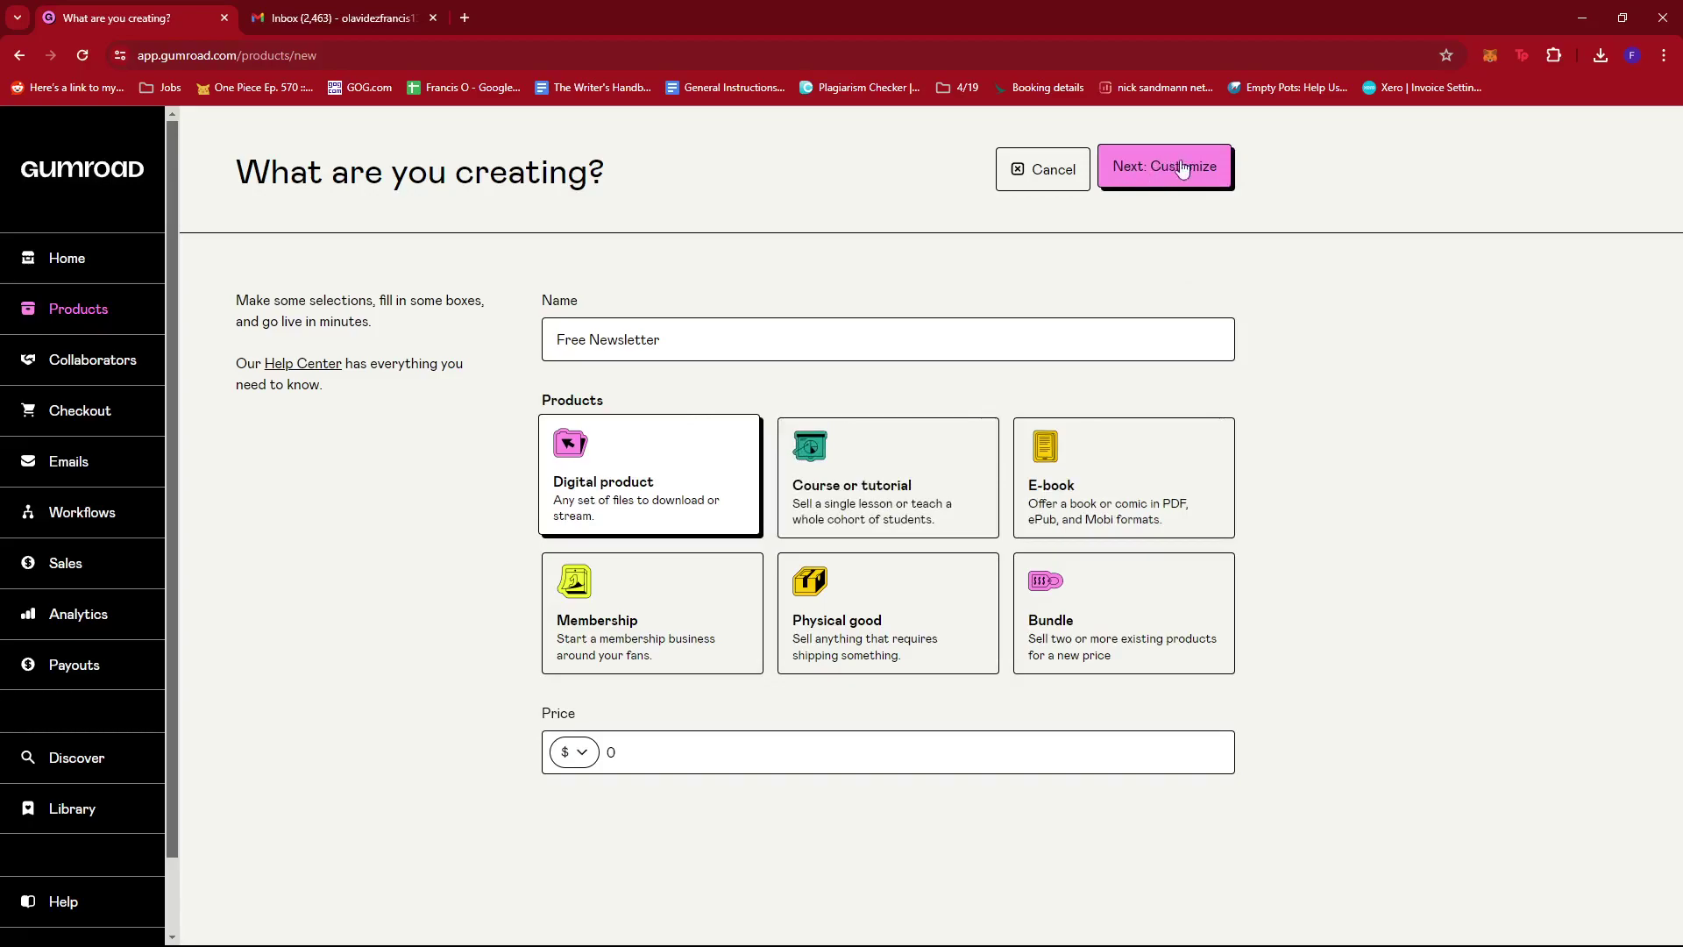
Create the product and write a description about claiming the free newsletter via email
{"action": "left_click", "coordinate": [1146, 182]}
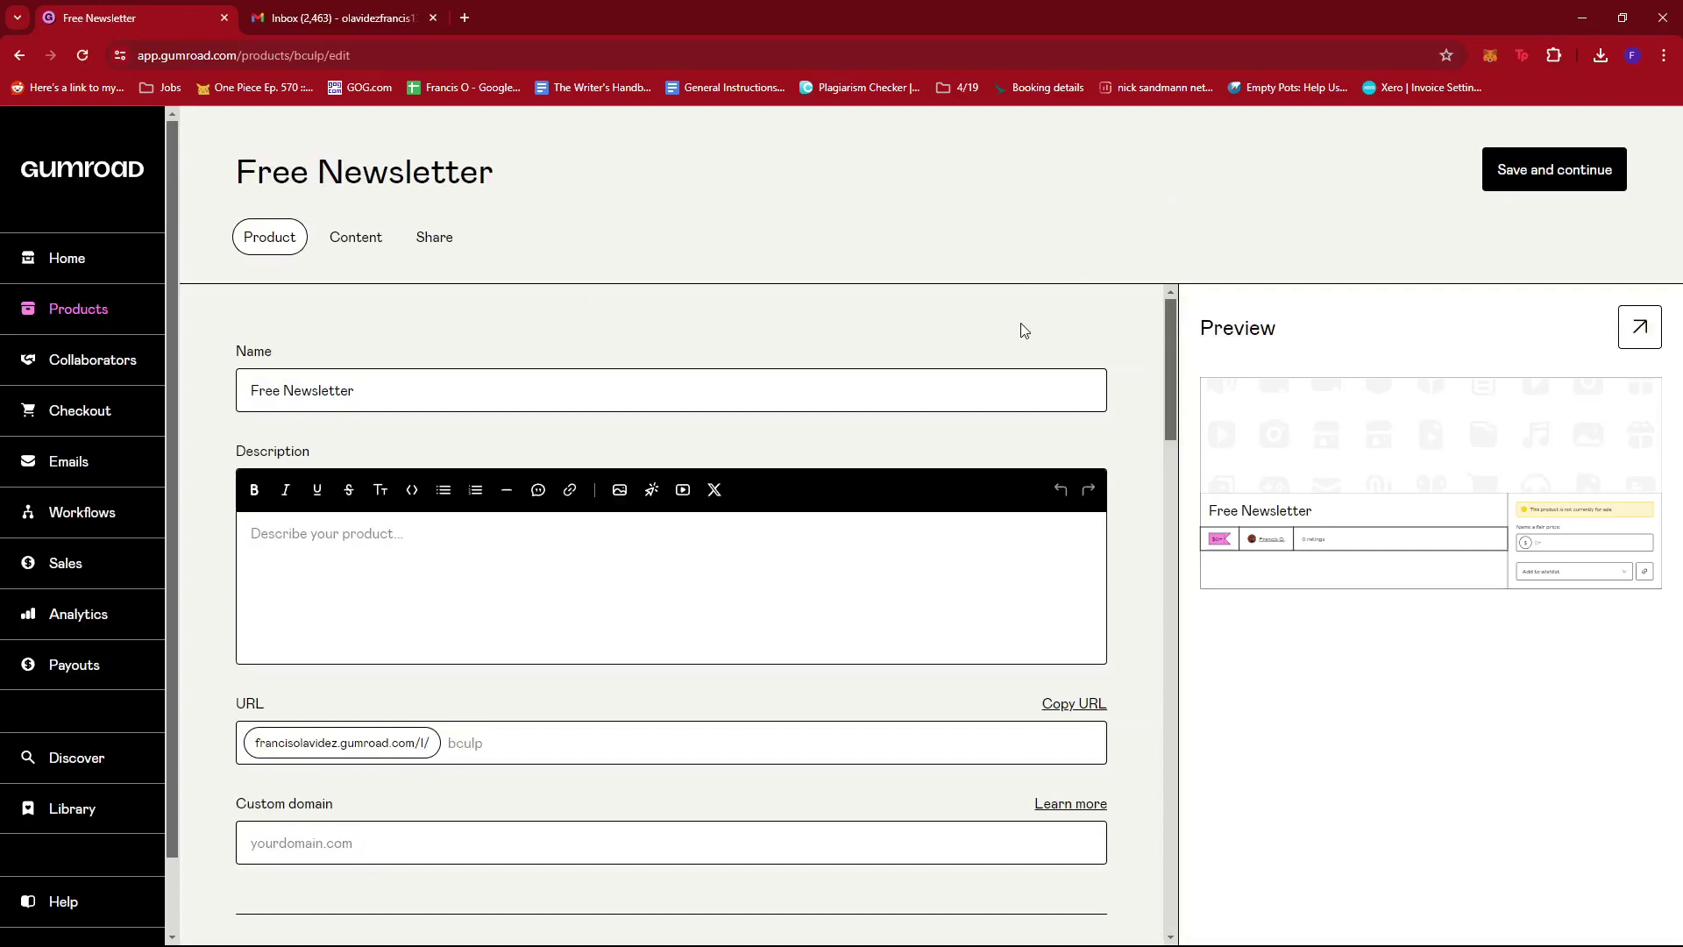
{"action": "scroll", "coordinate": [497, 563], "scroll_direction": "down", "scroll_amount": 1}
{"action": "left_click", "coordinate": [391, 439]}
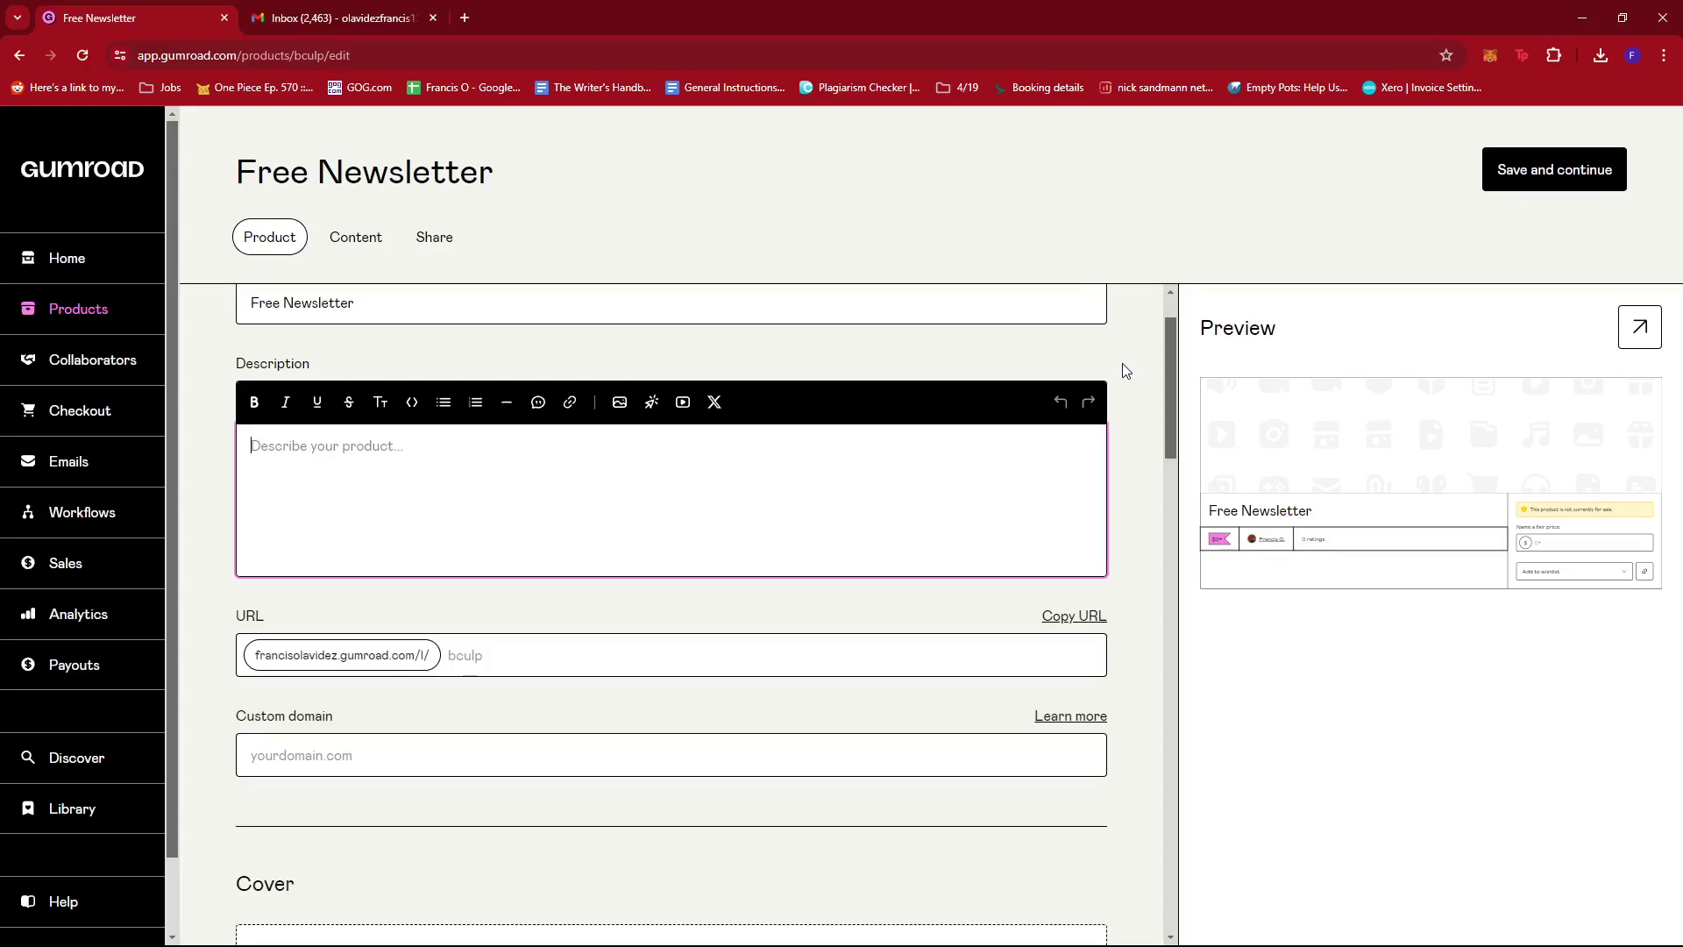
{"action": "scroll", "coordinate": [1129, 370], "scroll_direction": "up", "scroll_amount": 1}
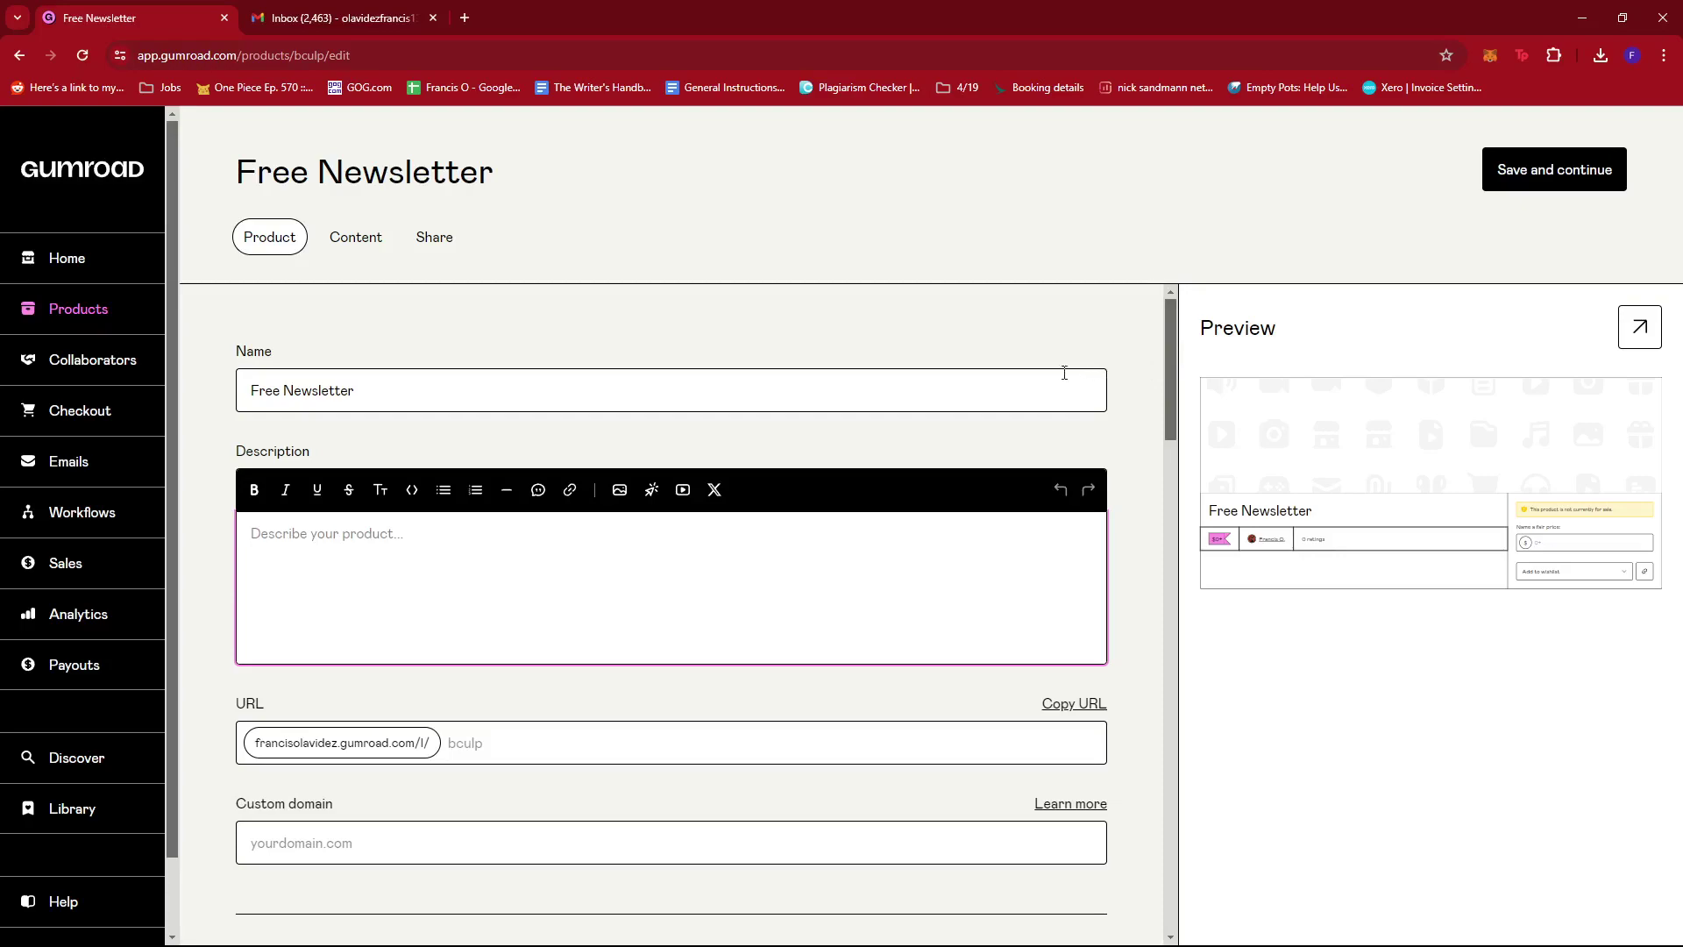
{"action": "scroll", "coordinate": [444, 444], "scroll_direction": "down", "scroll_amount": 1}
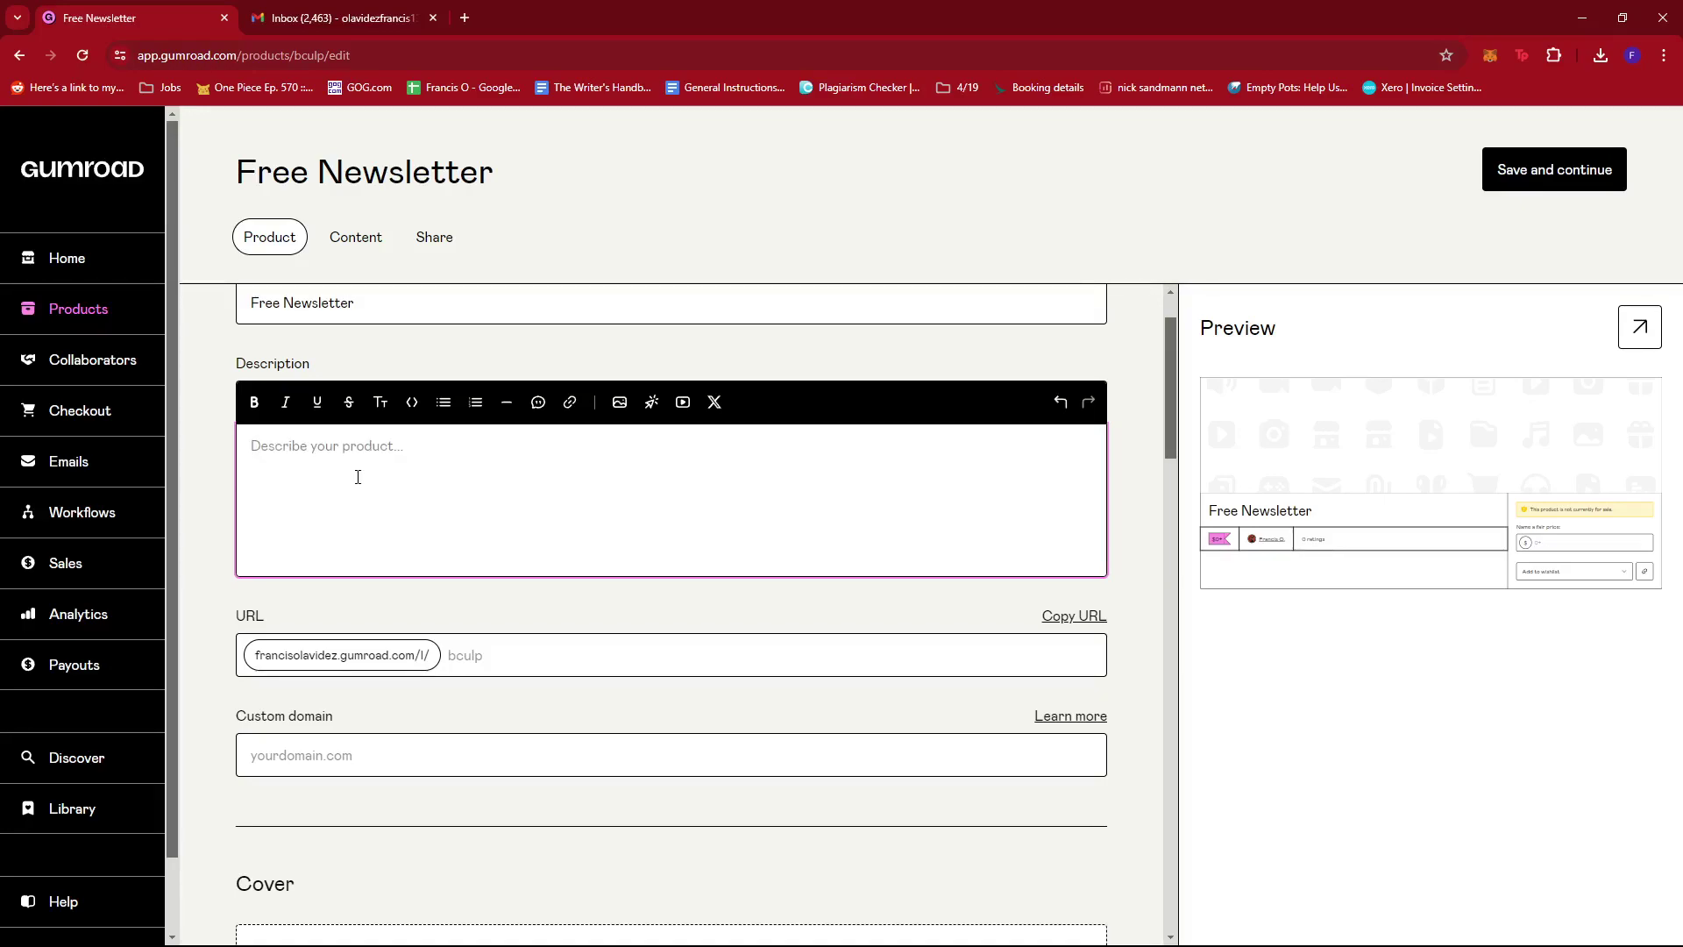
{"action": "type", "text": "Claim your free newsletter"}
{"action": "type", "text": "via email after"}
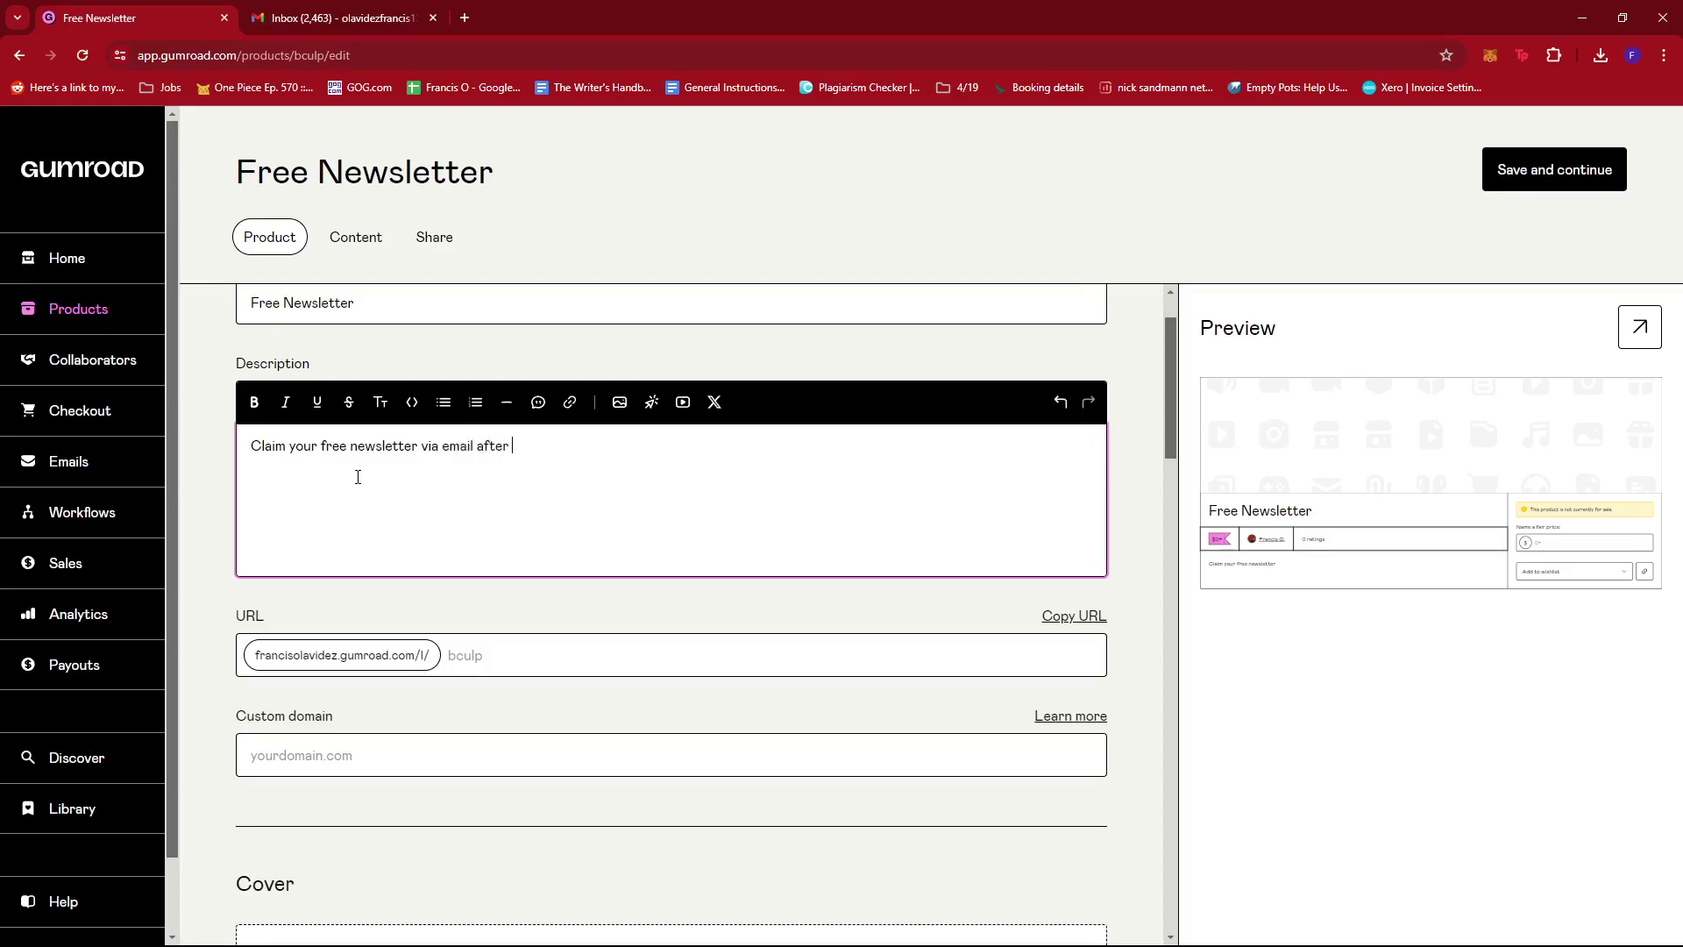
{"action": "type", "text": " checking out this free product."}
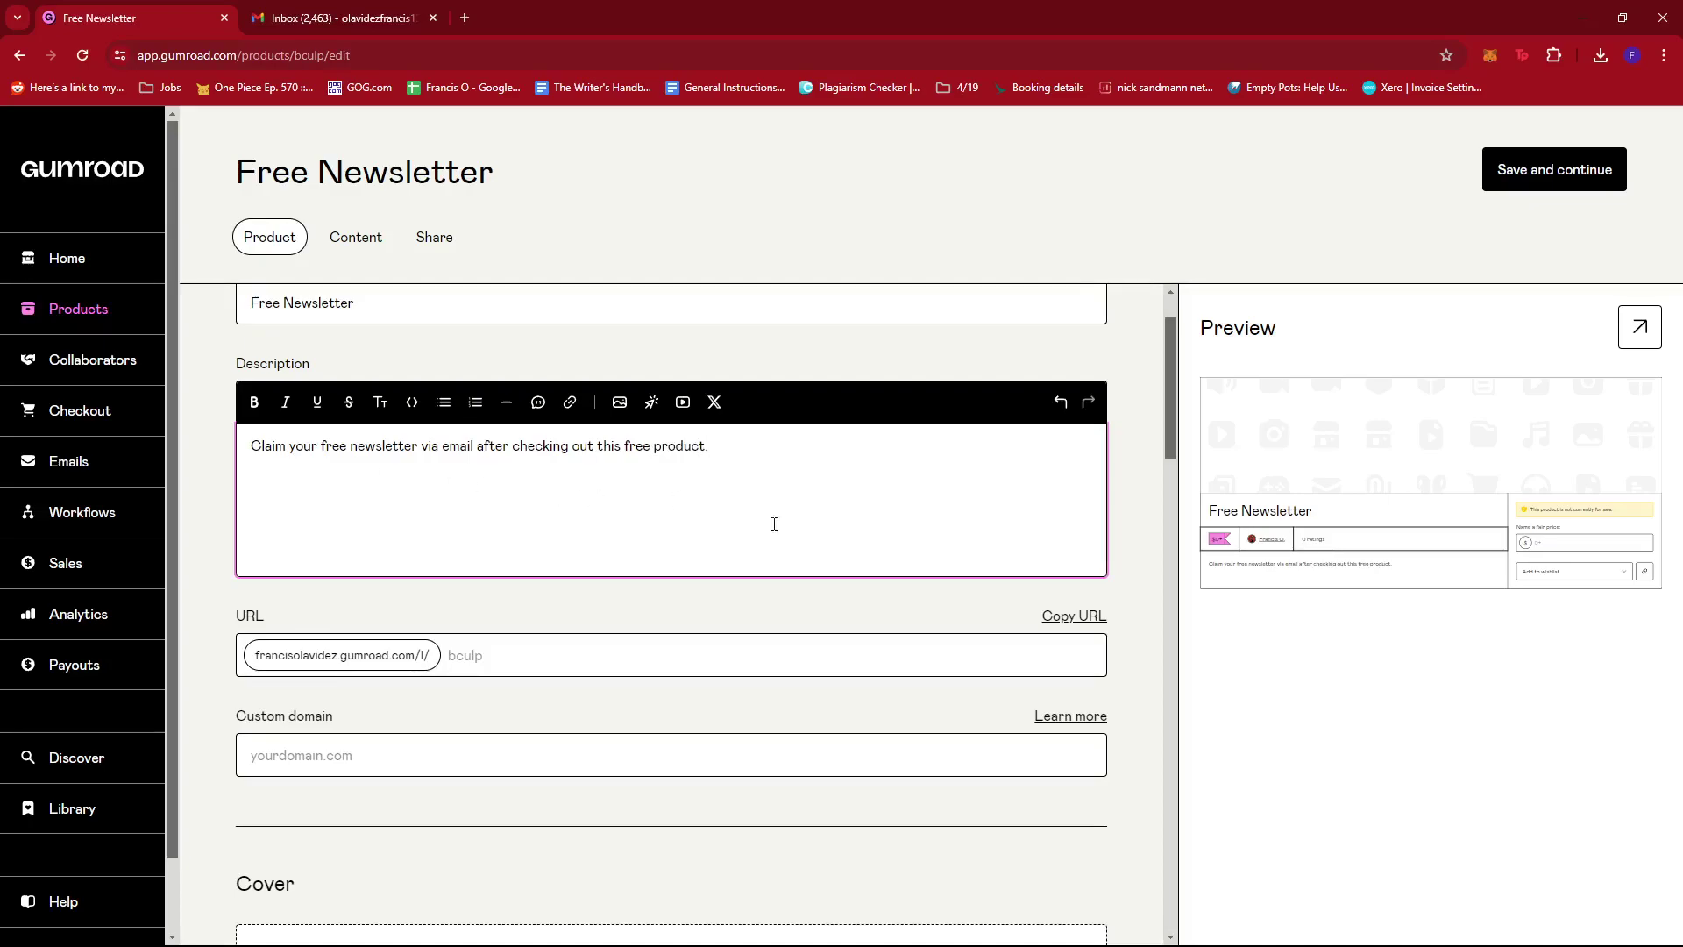
Set the URL ending to freenewsletter and scroll down to the Cover section
{"action": "left_click", "coordinate": [548, 653]}
{"action": "type", "text": "freenewsletter"}
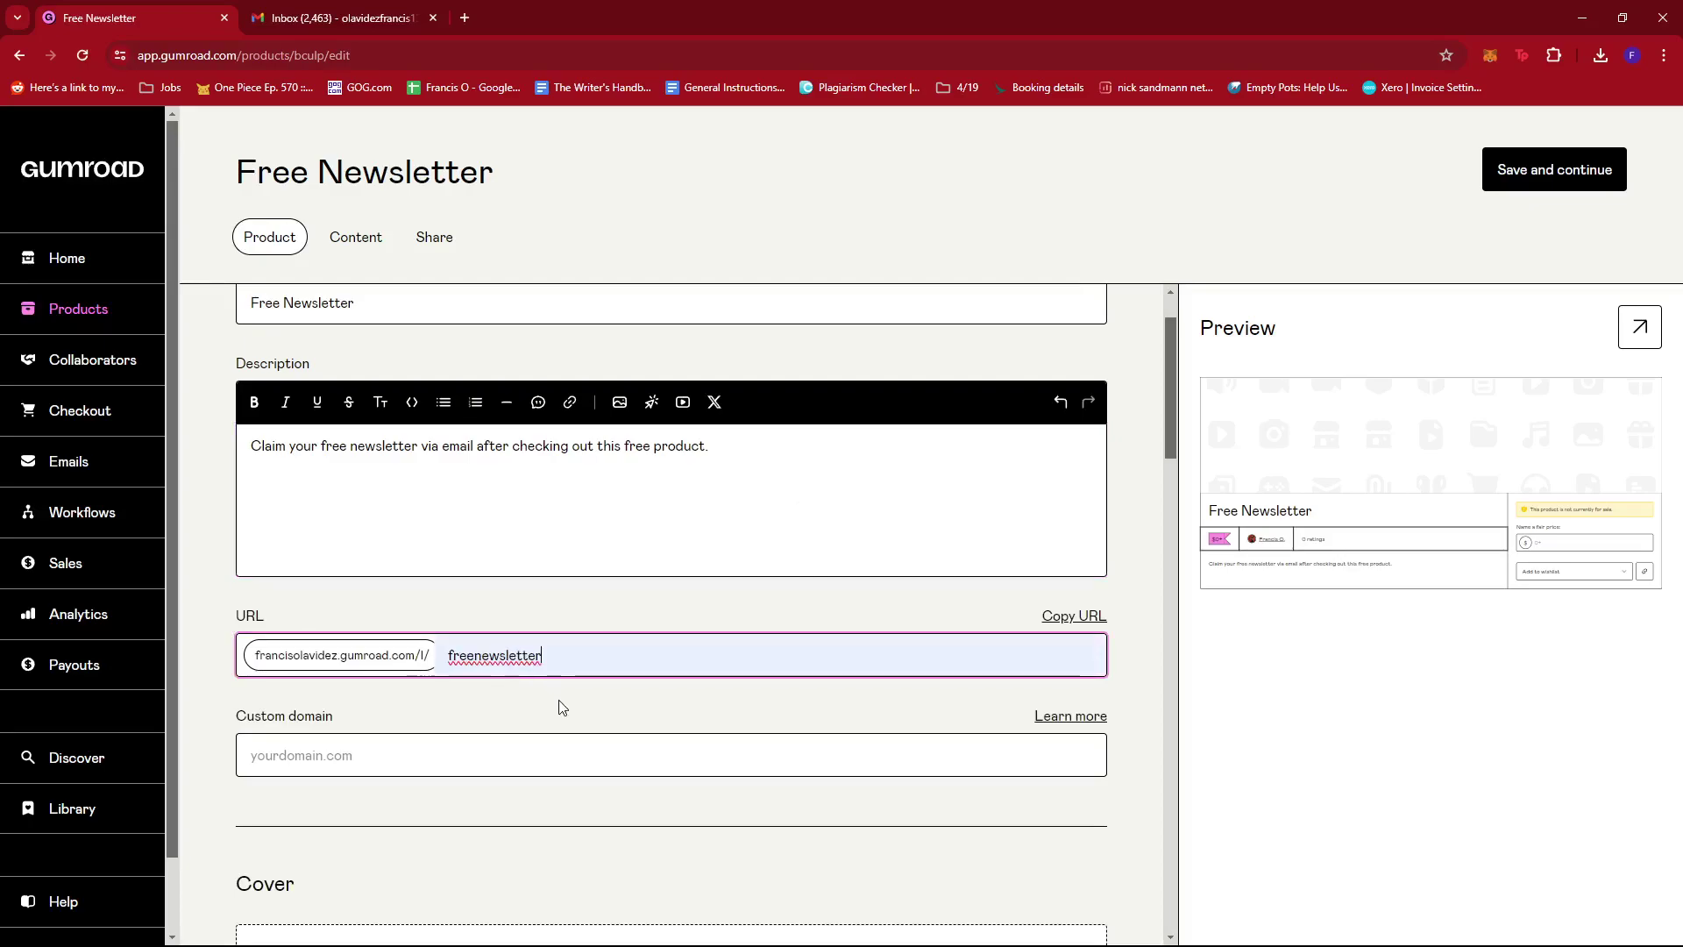
{"action": "left_click", "coordinate": [556, 697]}
{"action": "scroll", "coordinate": [764, 616], "scroll_direction": "down", "scroll_amount": 2}
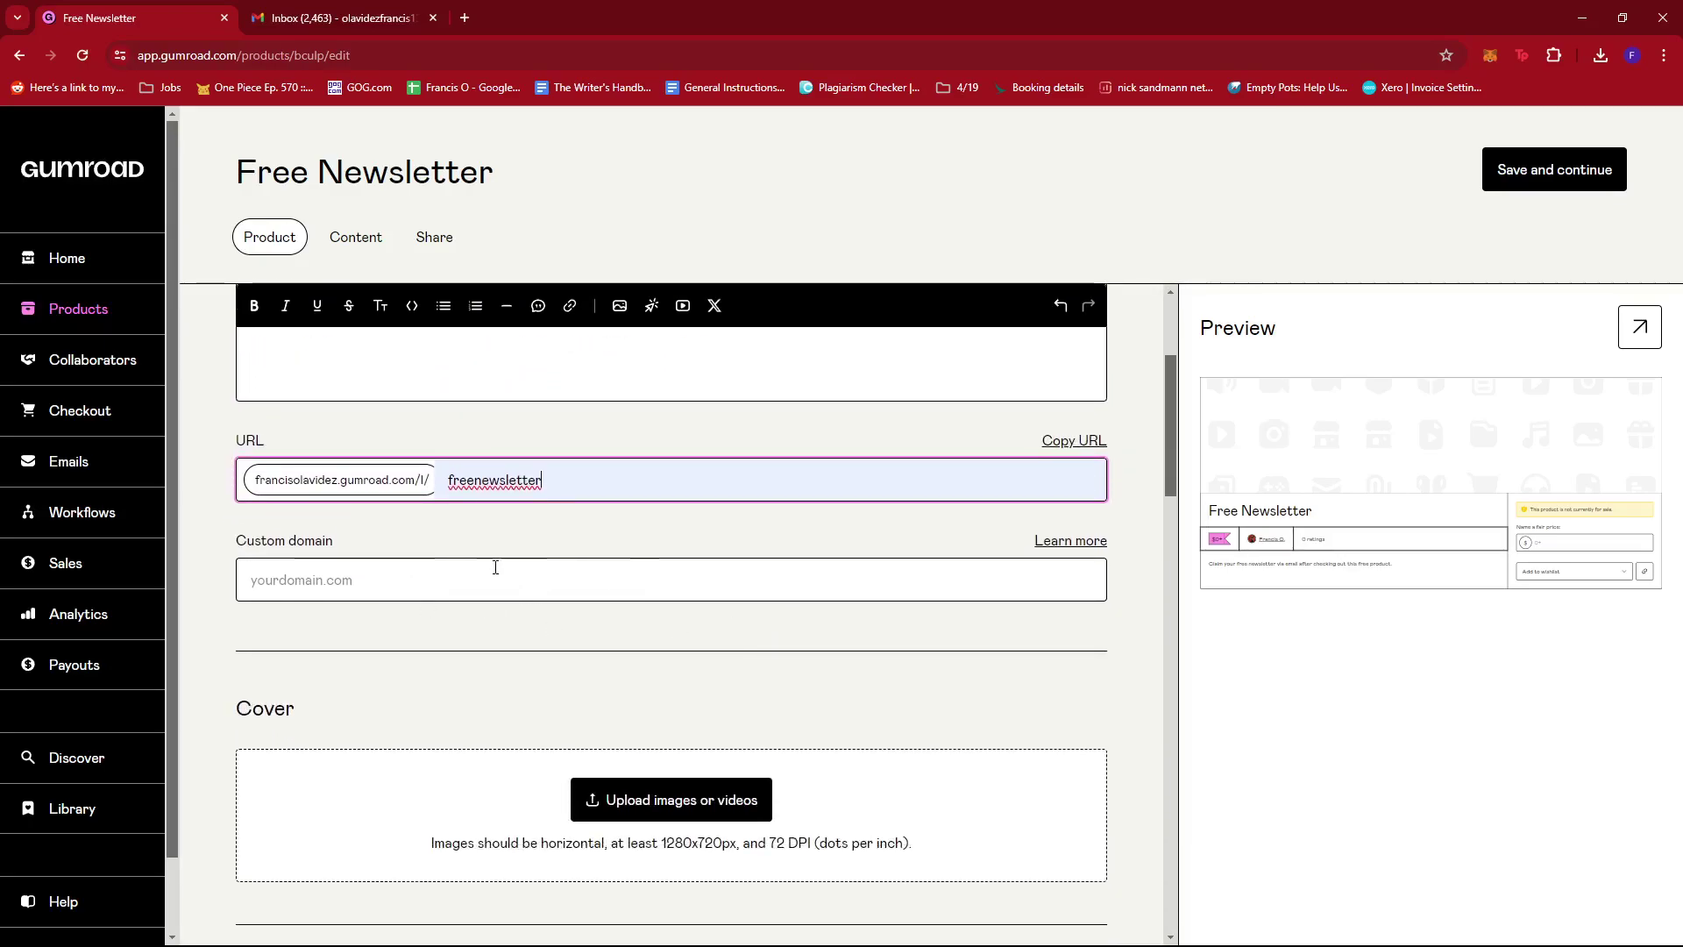
{"action": "scroll", "coordinate": [666, 666], "scroll_direction": "down", "scroll_amount": 4}
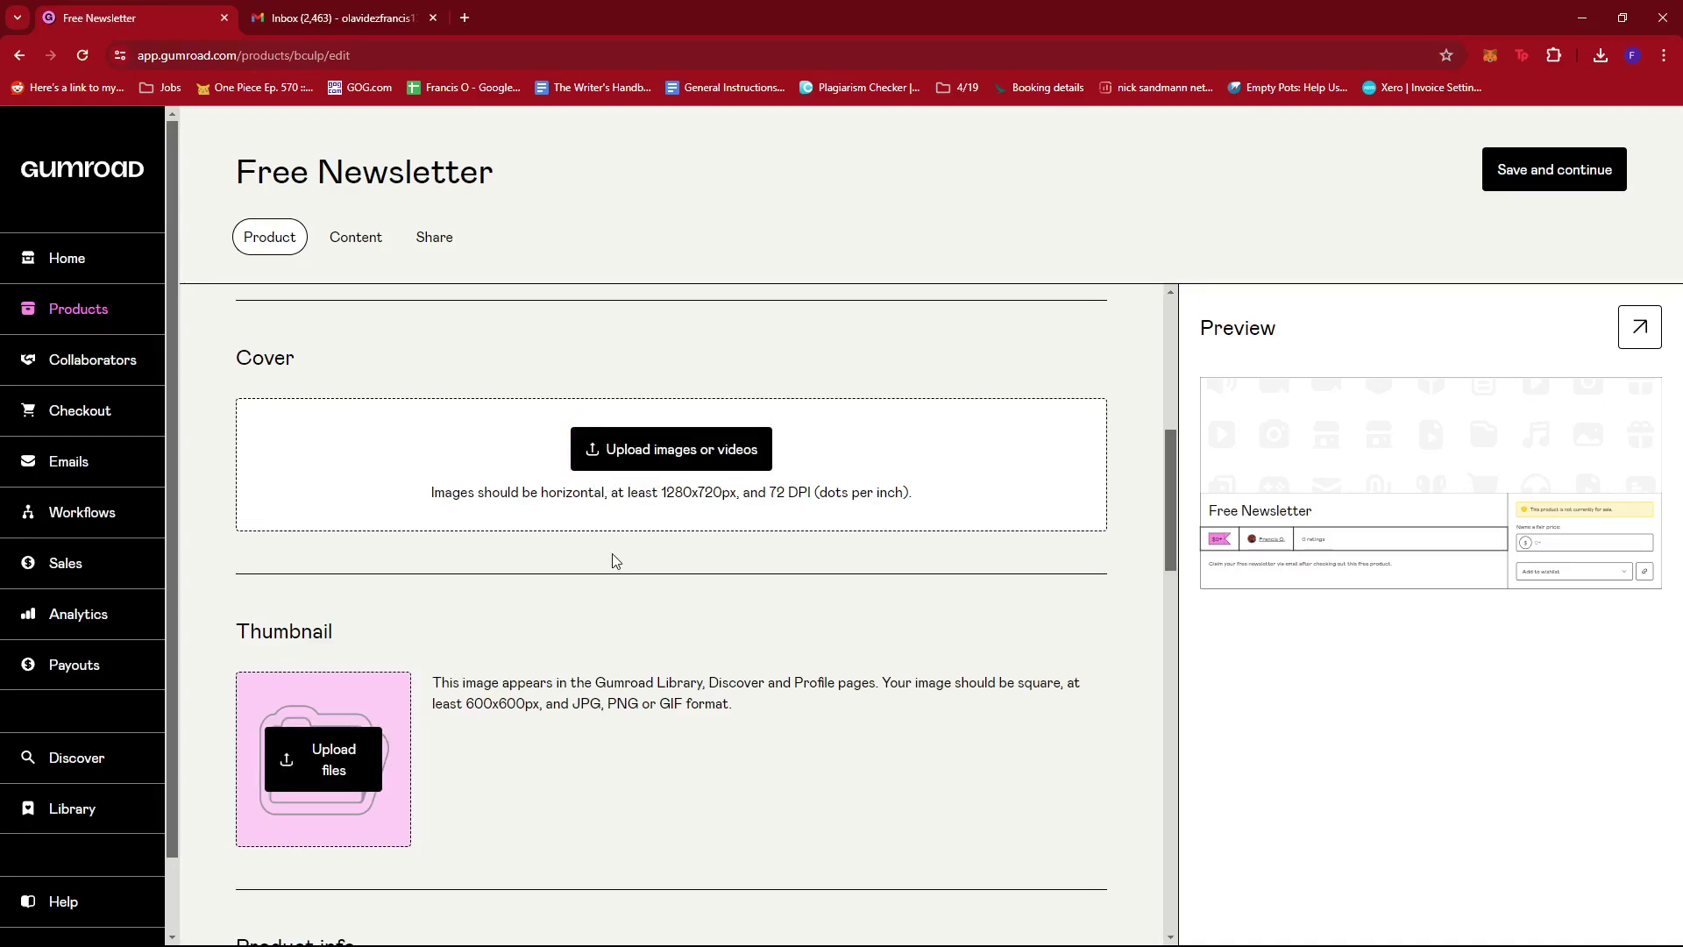
{"action": "scroll", "coordinate": [649, 544], "scroll_direction": "down", "scroll_amount": 1}
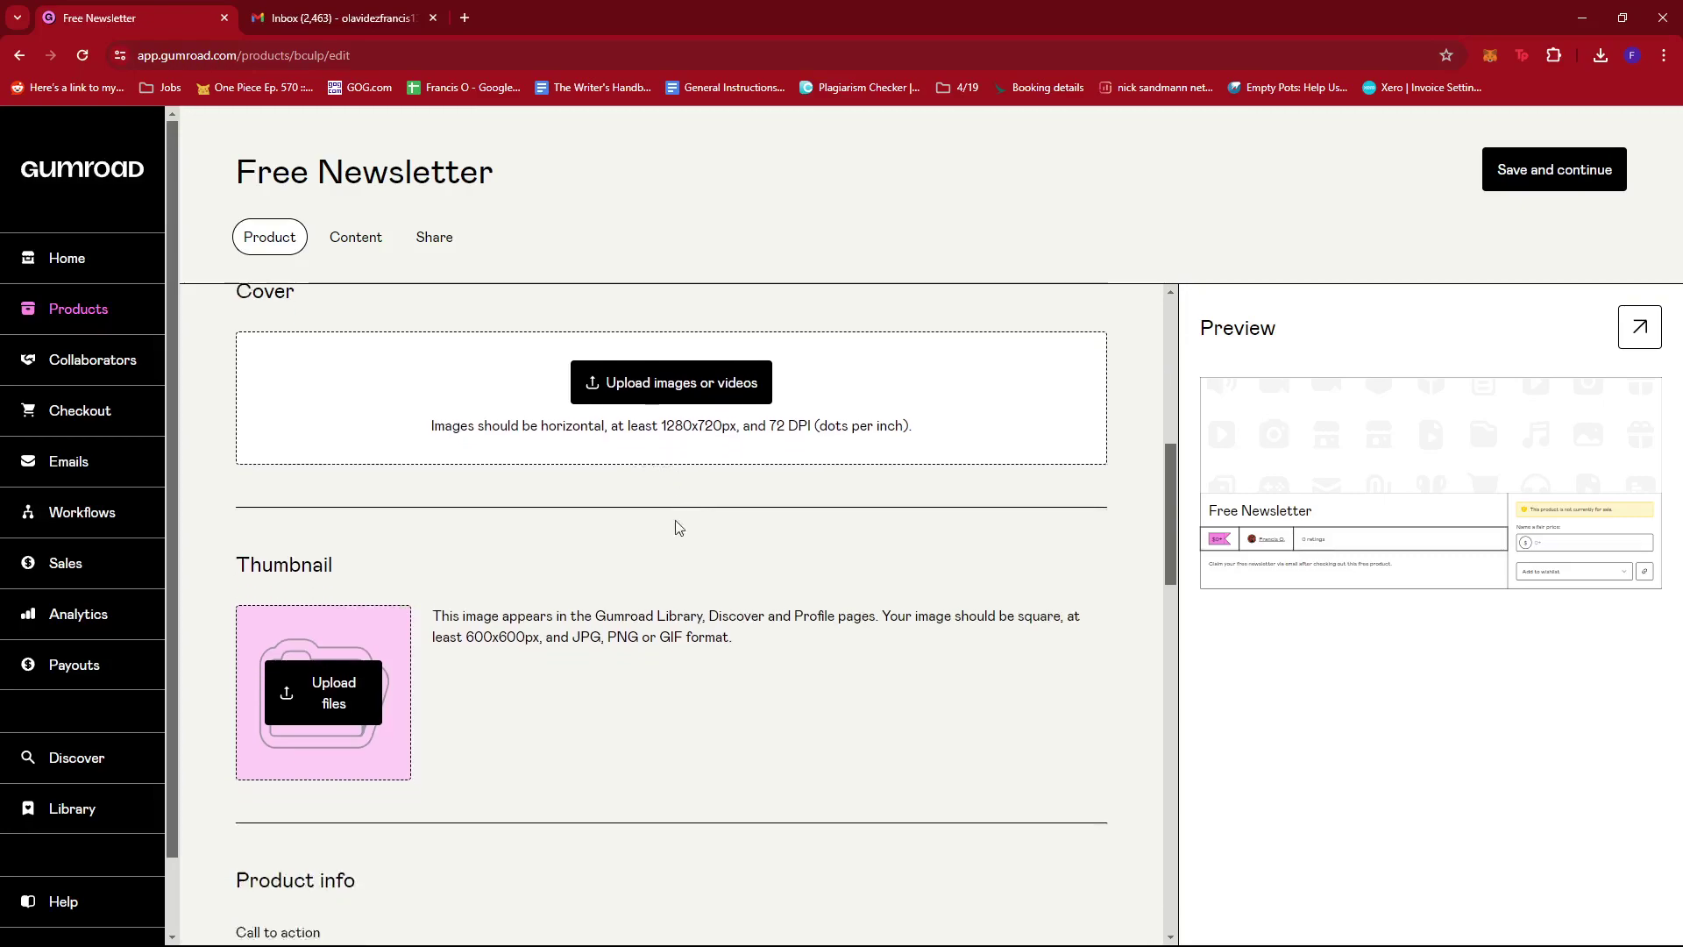
{"action": "scroll", "coordinate": [693, 359], "scroll_direction": "up", "scroll_amount": 1}
{"action": "left_click", "coordinate": [672, 449]}
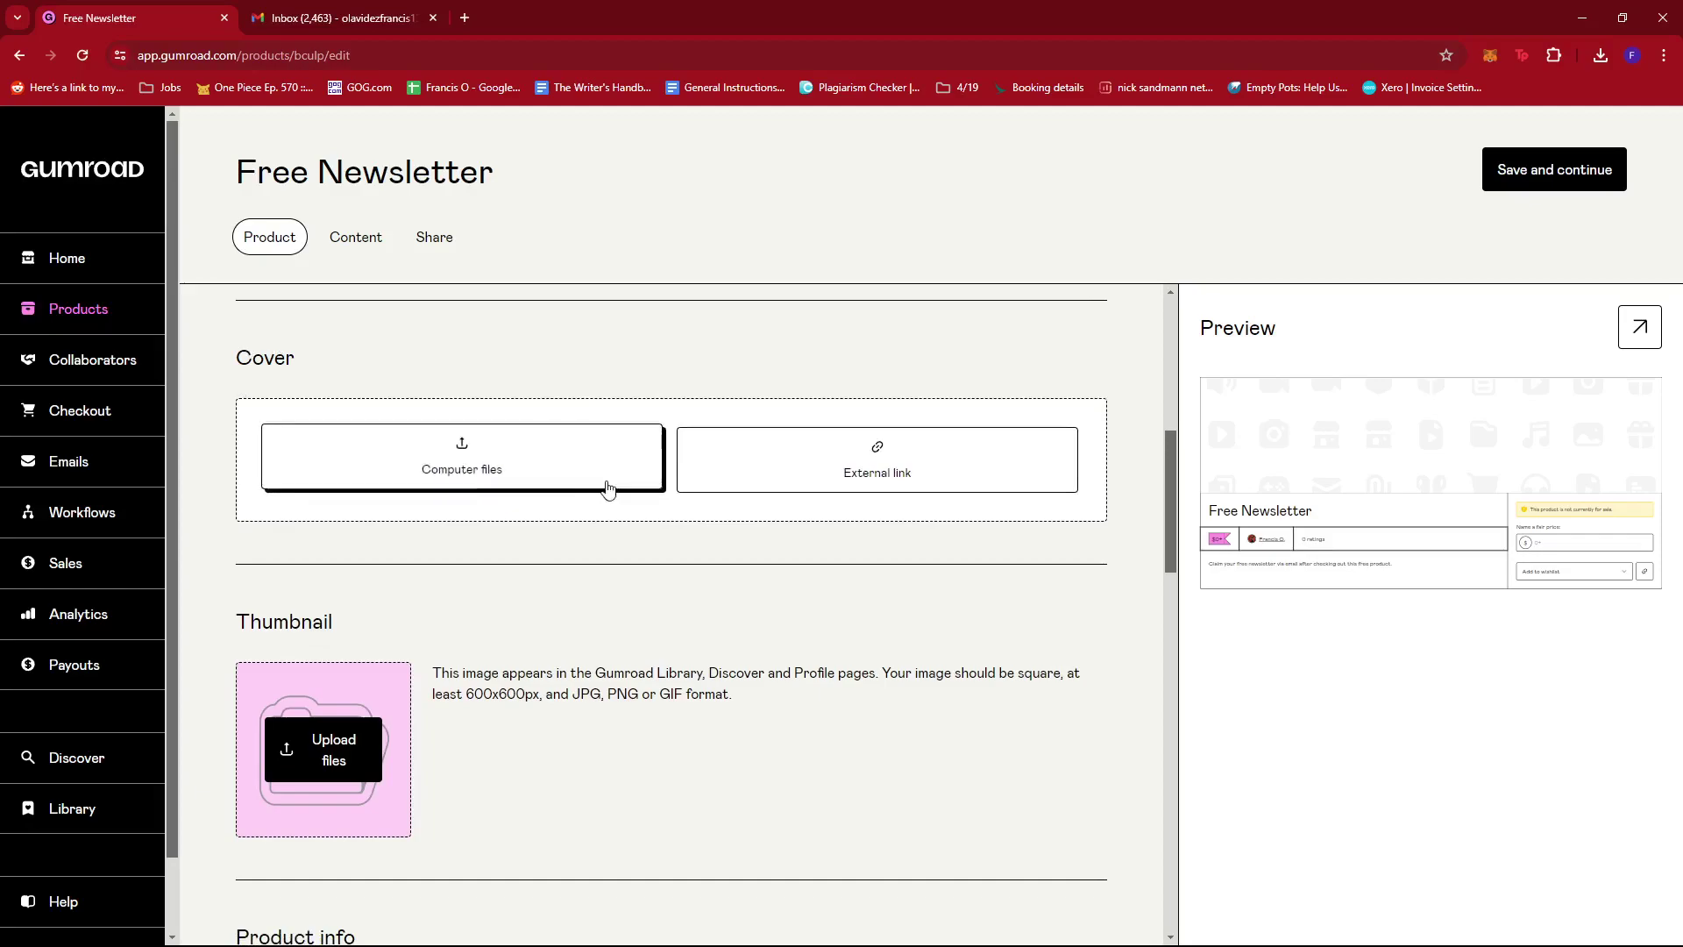
{"action": "left_click", "coordinate": [860, 453]}
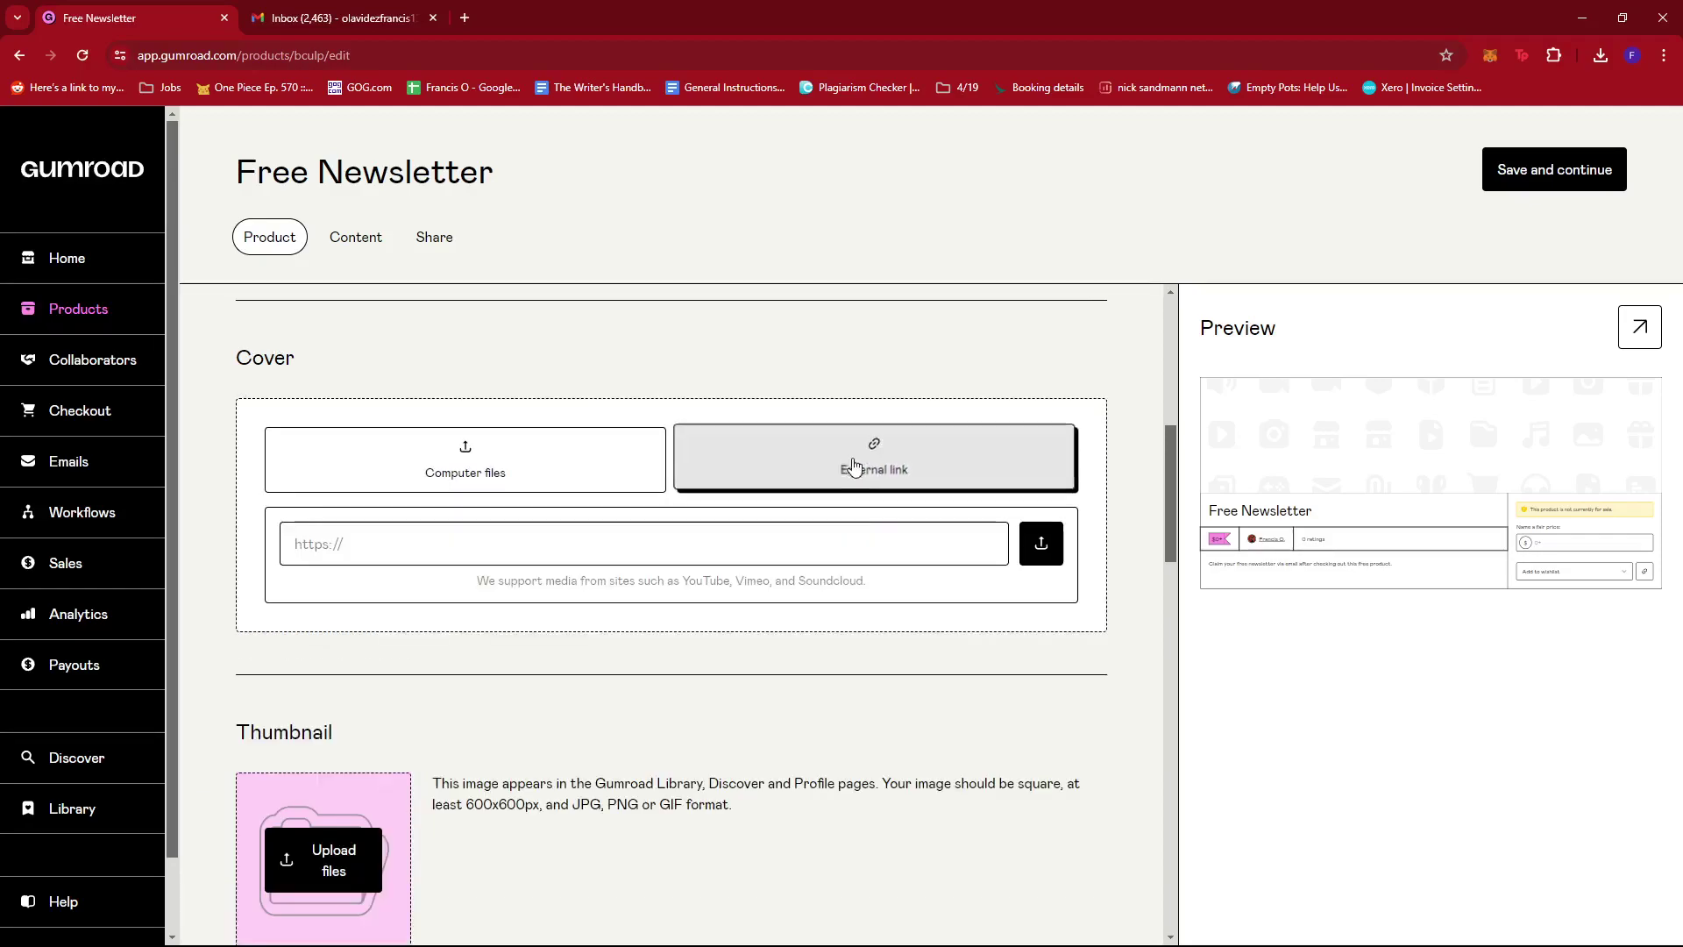
{"action": "scroll", "coordinate": [614, 526], "scroll_direction": "down", "scroll_amount": 1}
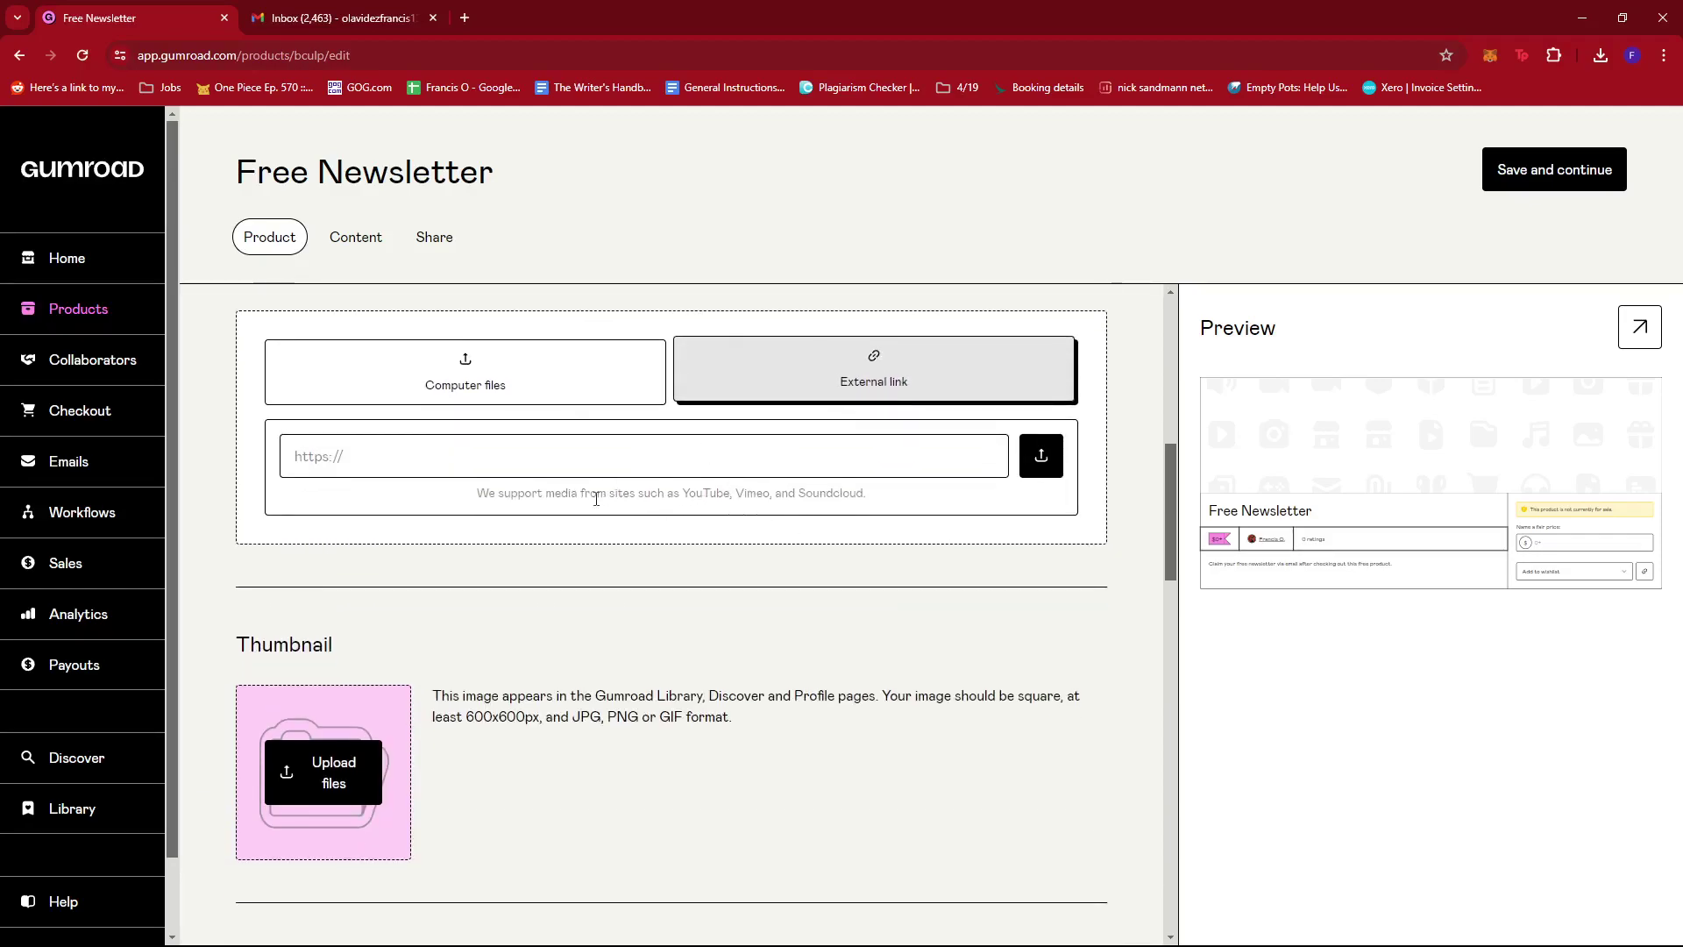
{"action": "left_click_drag", "start_coordinate": [481, 499], "coordinate": [649, 496]}
{"action": "triple_click", "coordinate": [875, 492]}
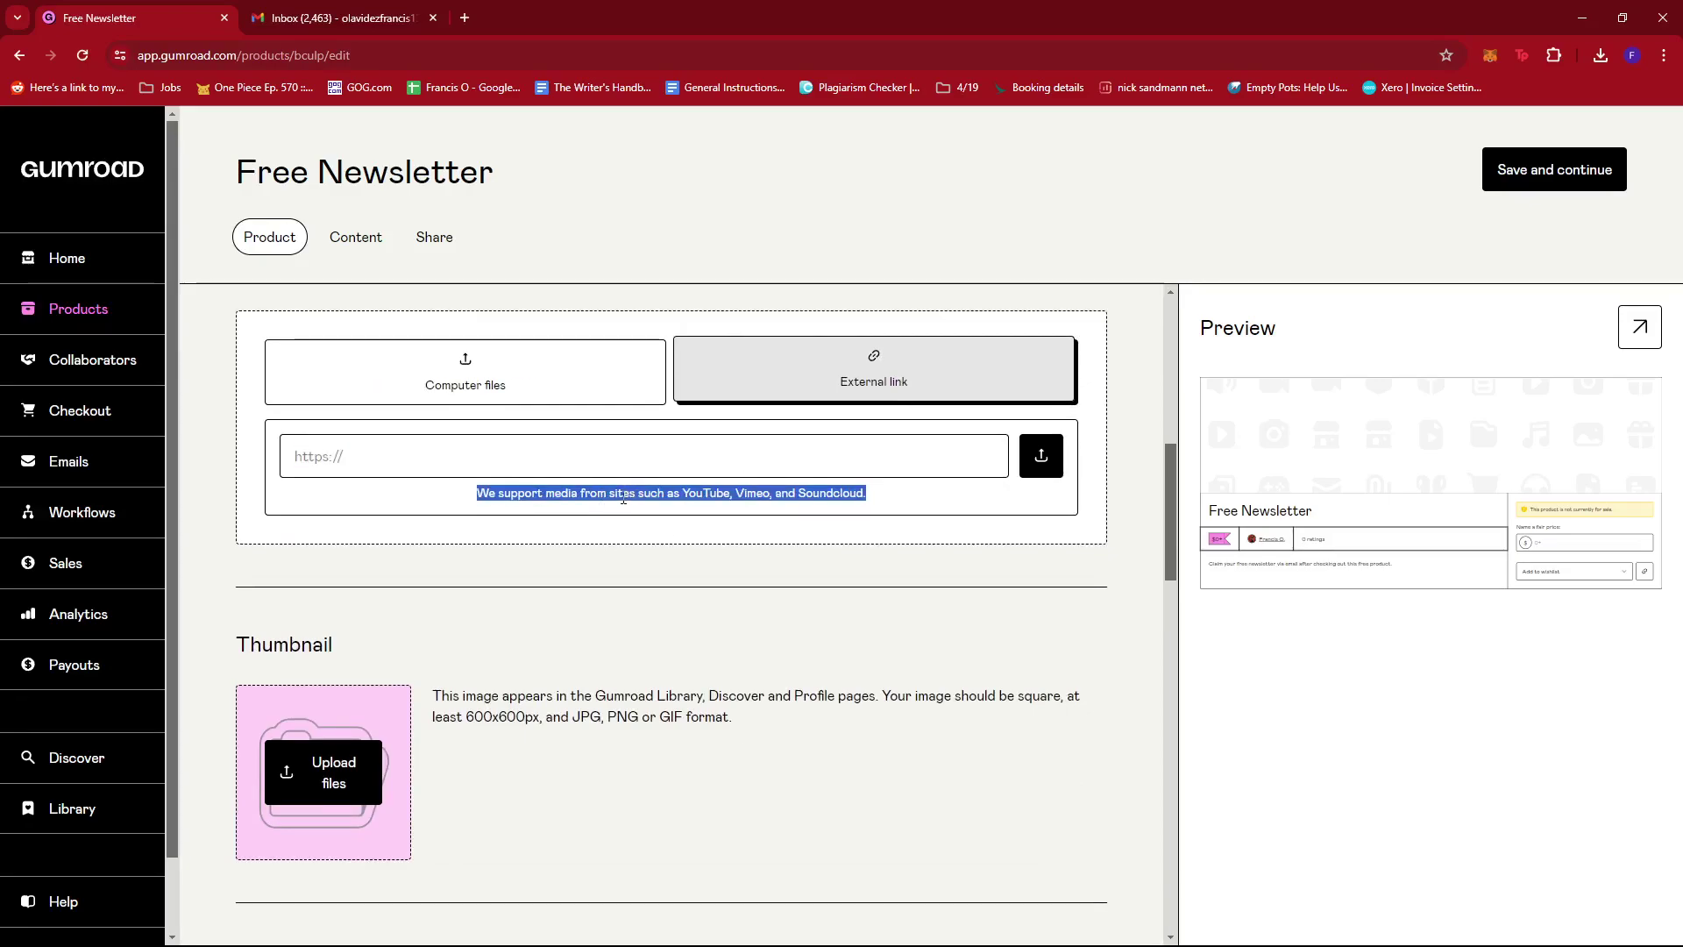
{"action": "left_click", "coordinate": [626, 496]}
{"action": "double_click", "coordinate": [705, 493]}
{"action": "left_click", "coordinate": [744, 493]}
{"action": "double_click", "coordinate": [754, 493]}
{"action": "left_click", "coordinate": [763, 493]}
{"action": "double_click", "coordinate": [833, 493]}
{"action": "scroll", "coordinate": [789, 477], "scroll_direction": "down", "scroll_amount": 1}
{"action": "scroll", "coordinate": [812, 549], "scroll_direction": "up", "scroll_amount": 1}
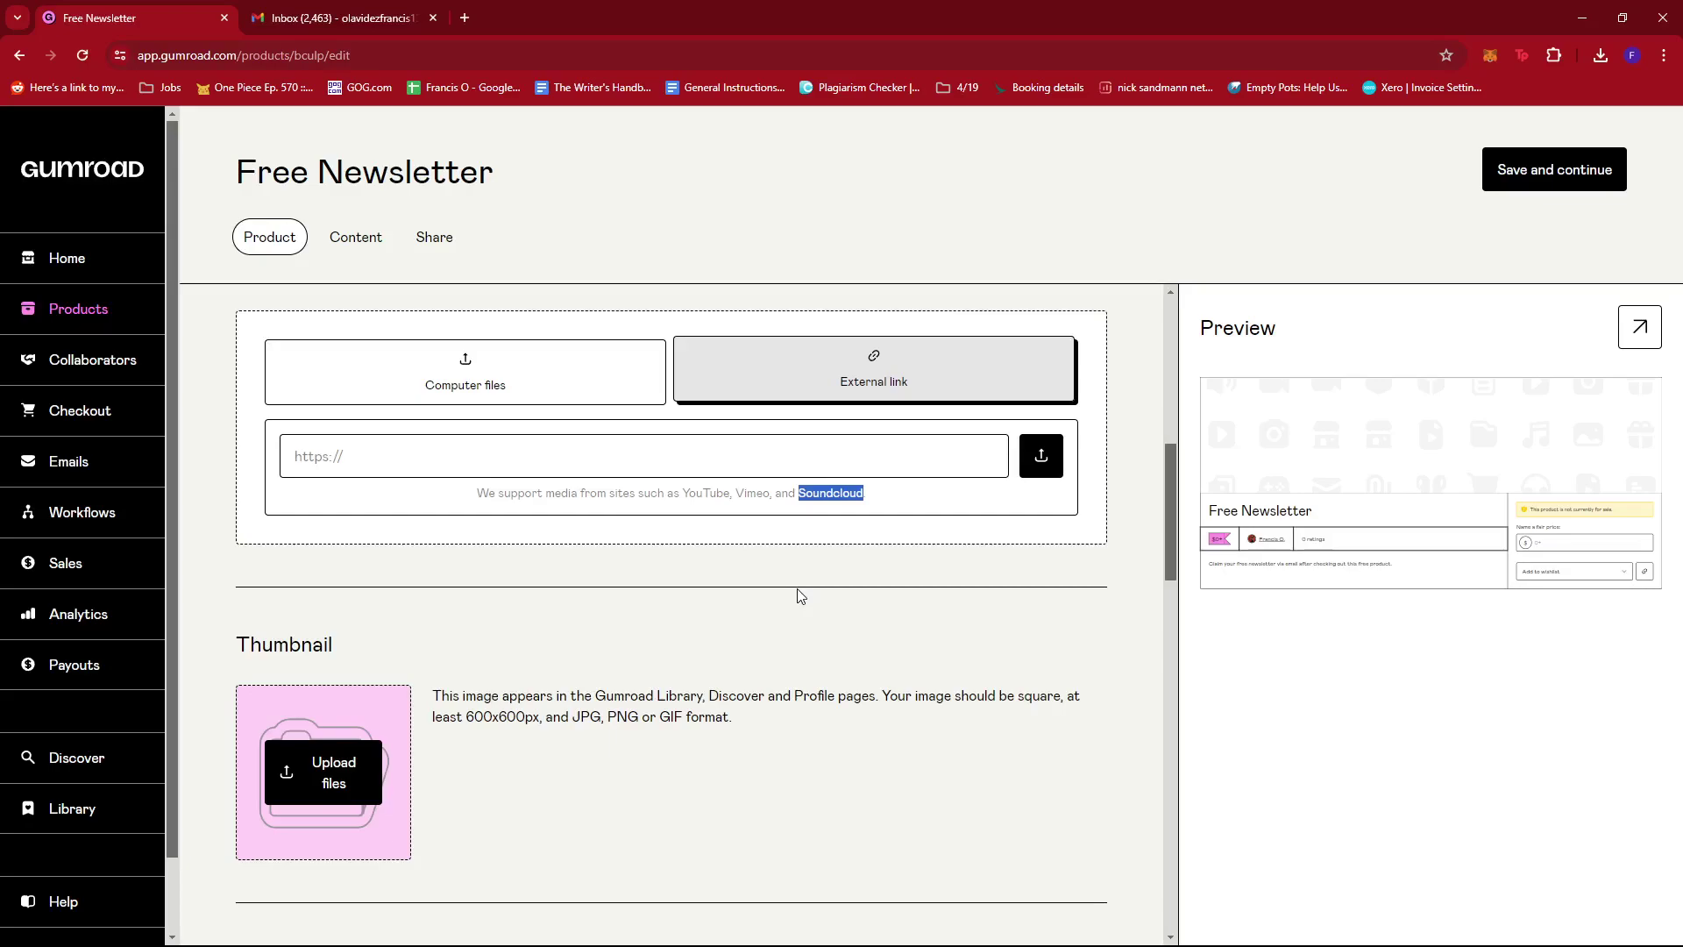
{"action": "left_click", "coordinate": [639, 605]}
{"action": "scroll", "coordinate": [559, 521], "scroll_direction": "down", "scroll_amount": 1}
{"action": "scroll", "coordinate": [351, 482], "scroll_direction": "up", "scroll_amount": 3}
{"action": "scroll", "coordinate": [654, 564], "scroll_direction": "down", "scroll_amount": 3}
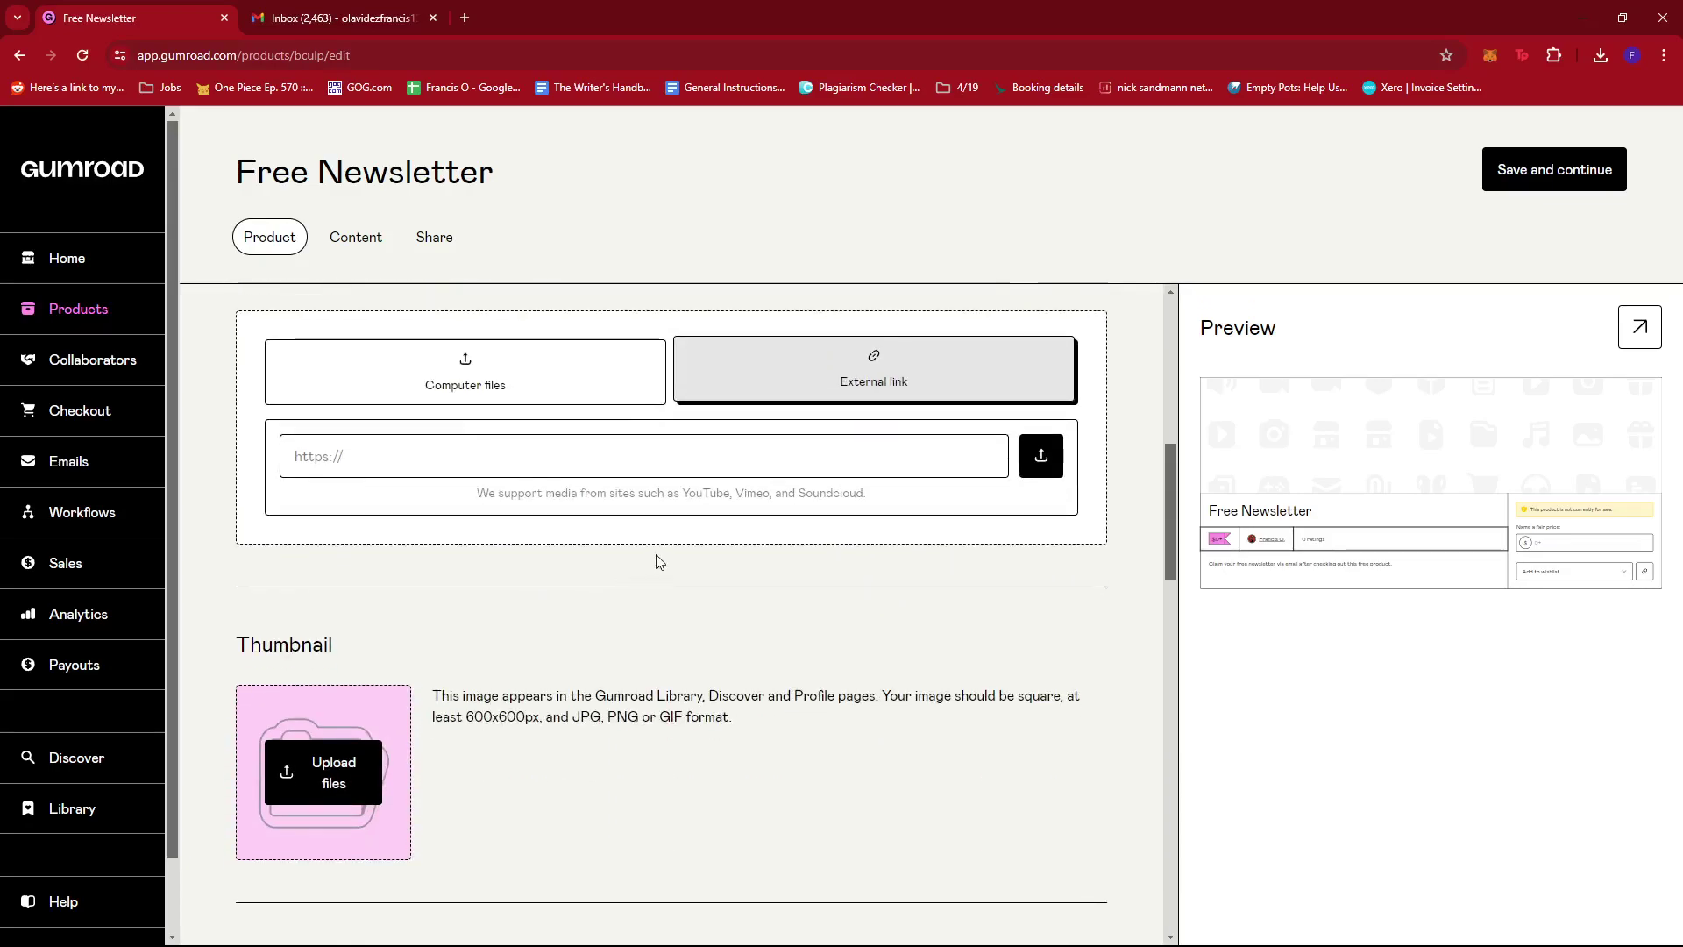
{"action": "left_click", "coordinate": [462, 368]}
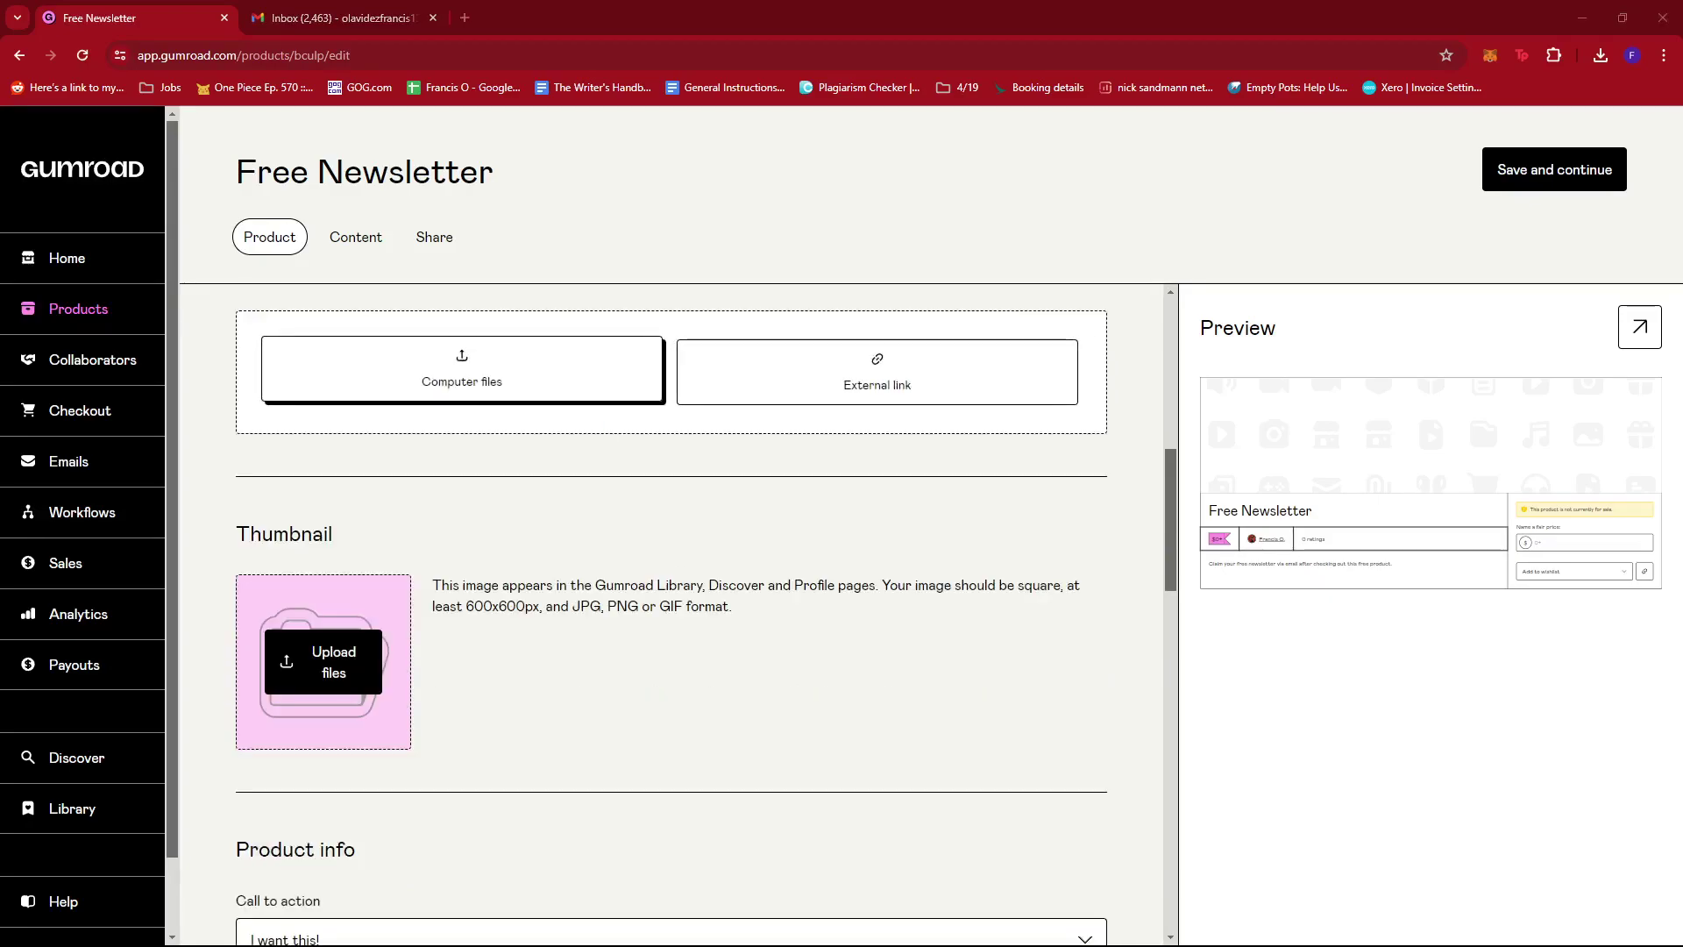
{"action": "scroll", "coordinate": [561, 456], "scroll_direction": "down", "scroll_amount": 1}
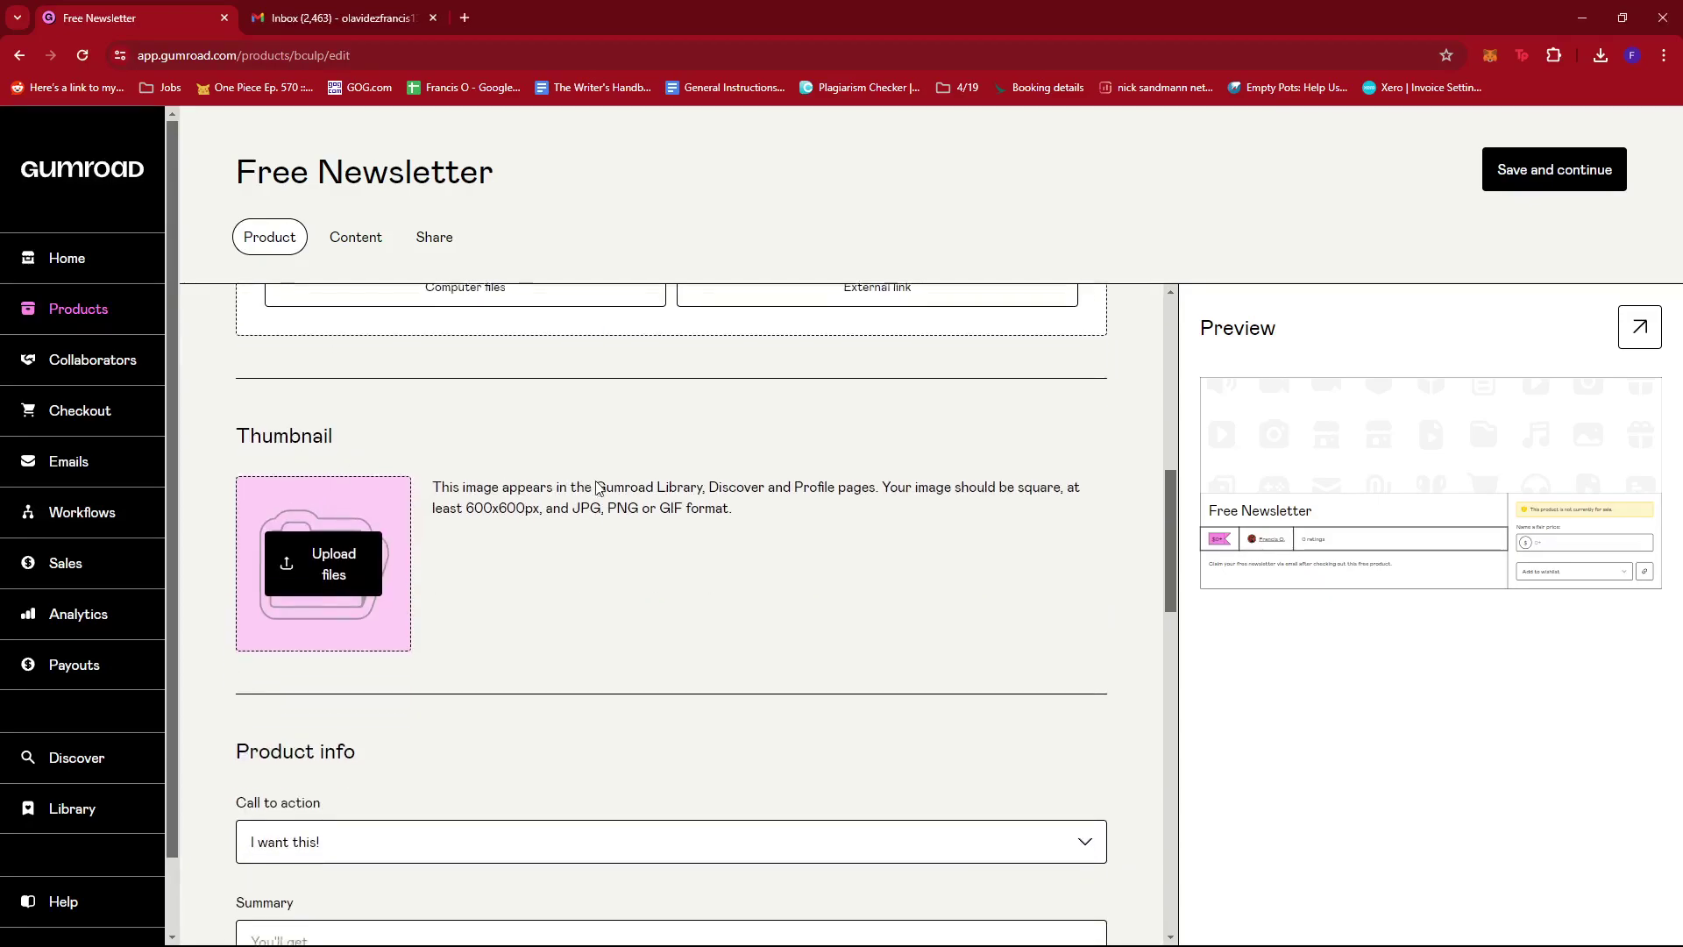
{"action": "scroll", "coordinate": [499, 426], "scroll_direction": "down", "scroll_amount": 2}
{"action": "scroll", "coordinate": [491, 425], "scroll_direction": "up", "scroll_amount": 1}
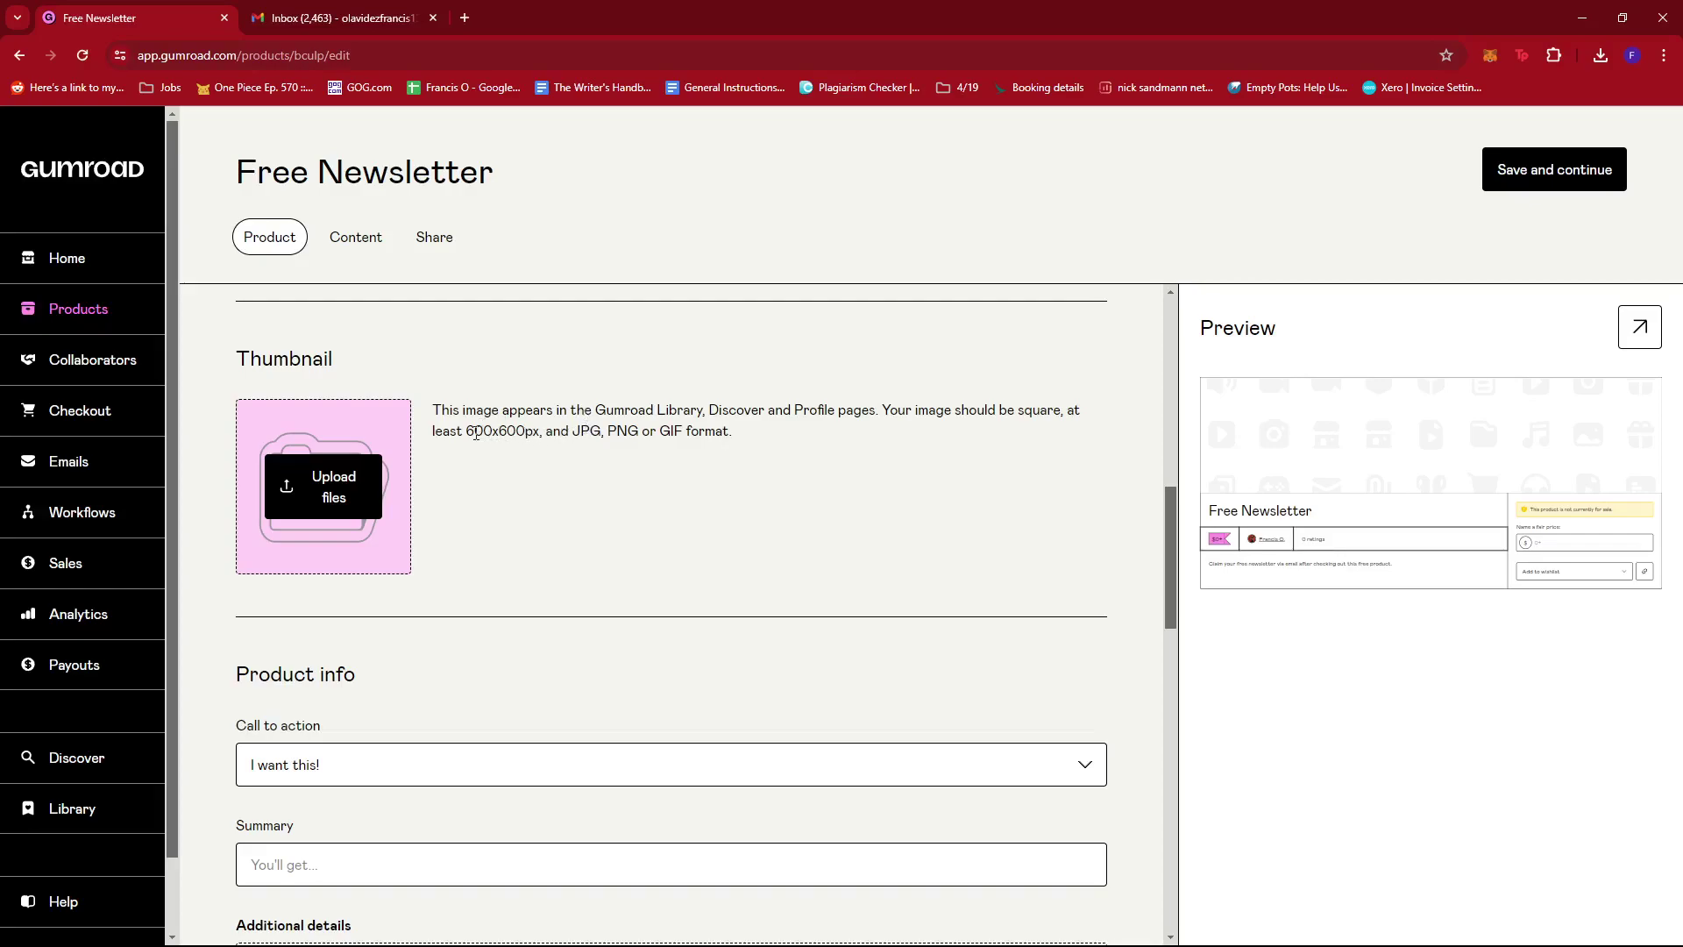
{"action": "left_click_drag", "start_coordinate": [468, 432], "coordinate": [526, 431]}
{"action": "left_click", "coordinate": [559, 435]}
{"action": "left_click_drag", "start_coordinate": [574, 433], "coordinate": [600, 437]}
{"action": "left_click", "coordinate": [617, 430]}
{"action": "double_click", "coordinate": [621, 430]}
{"action": "left_click", "coordinate": [677, 447]}
{"action": "double_click", "coordinate": [671, 431]}
{"action": "left_click", "coordinate": [724, 438]}
{"action": "scroll", "coordinate": [688, 414], "scroll_direction": "down", "scroll_amount": 1}
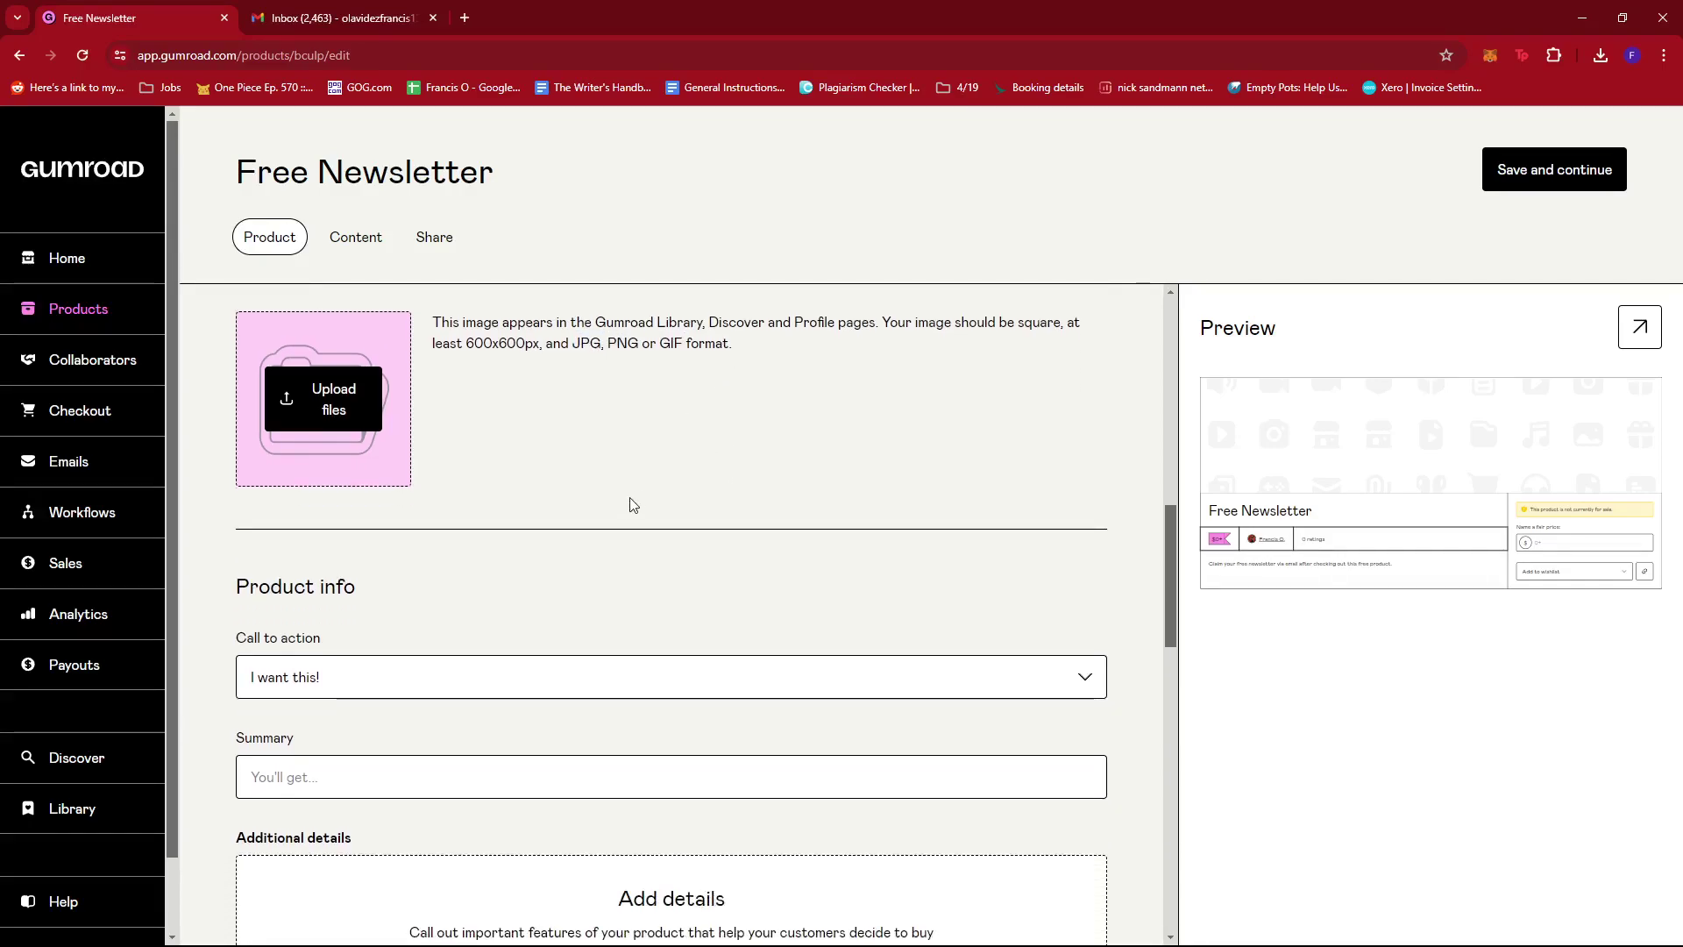
{"action": "scroll", "coordinate": [639, 496], "scroll_direction": "down", "scroll_amount": 1}
{"action": "scroll", "coordinate": [487, 552], "scroll_direction": "down", "scroll_amount": 1}
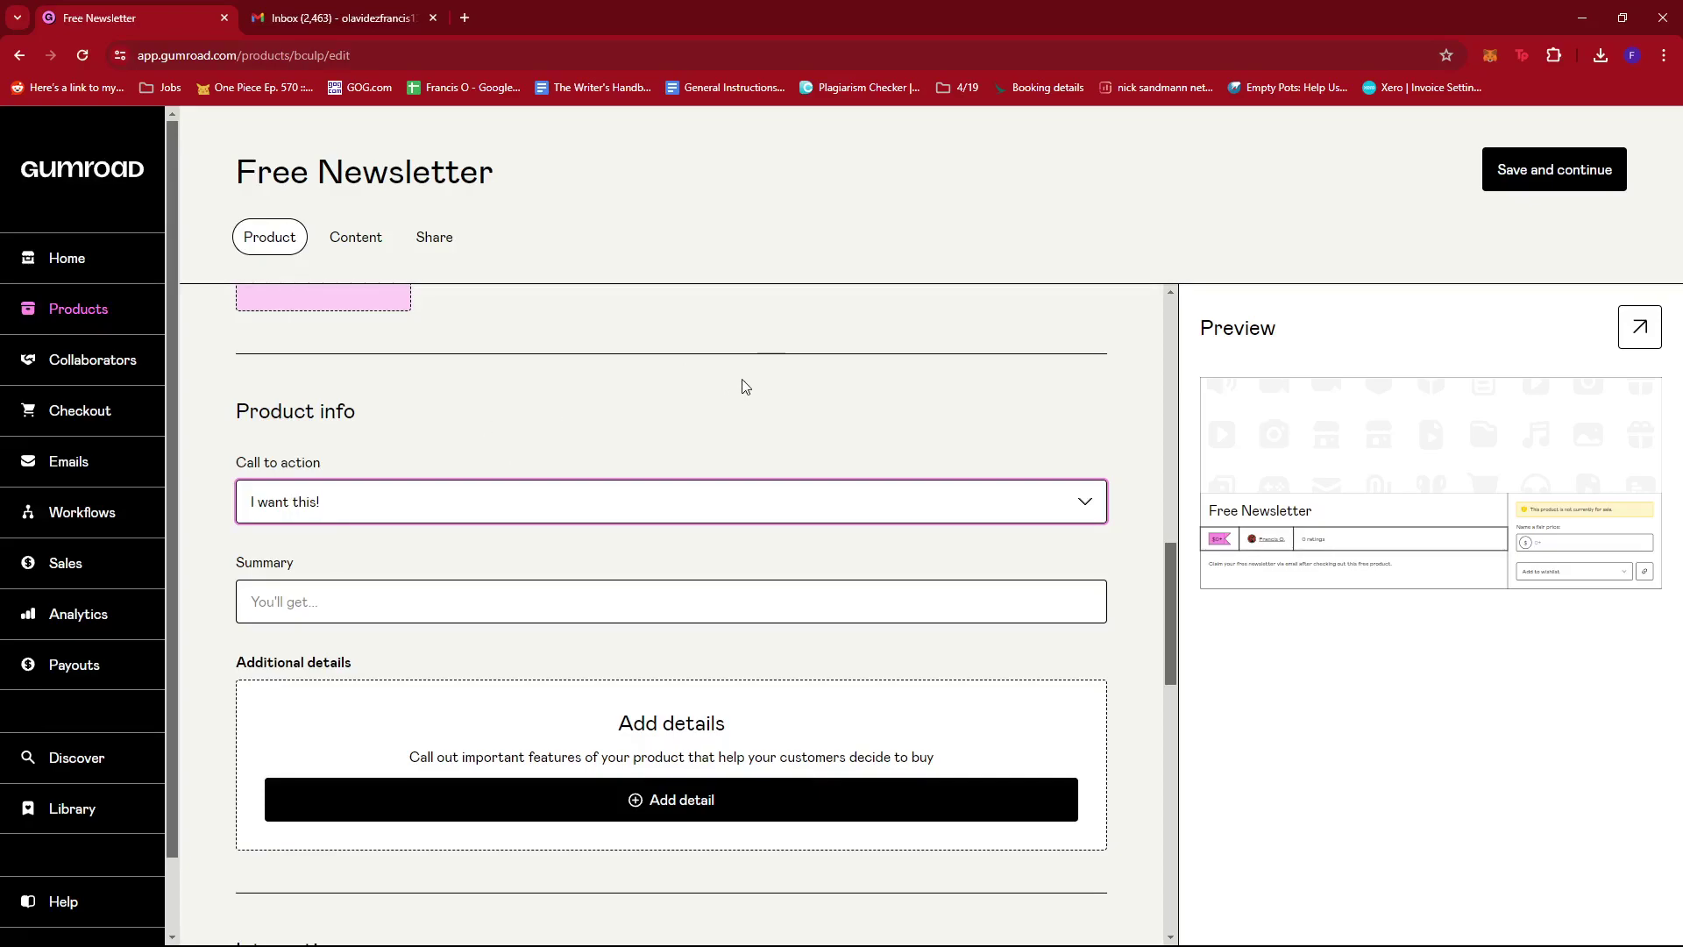
Paste 'Claim your free newsletter on your email!' into the Summary field
{"action": "scroll", "coordinate": [692, 399], "scroll_direction": "down", "scroll_amount": 1}
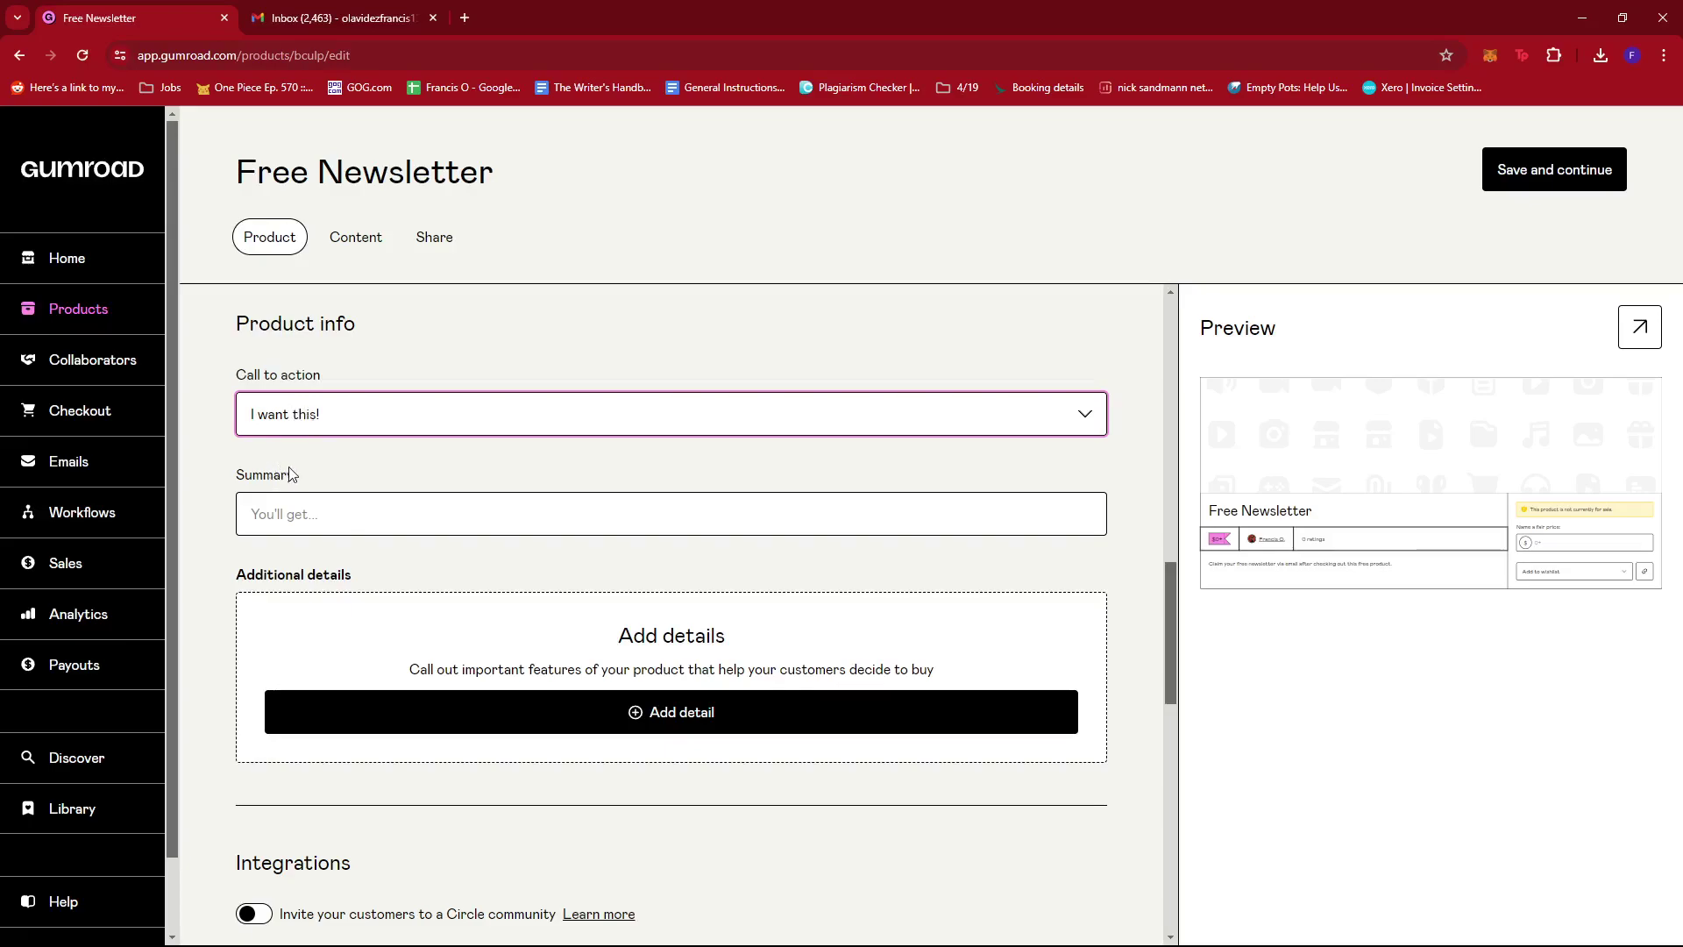
{"action": "left_click", "coordinate": [381, 366]}
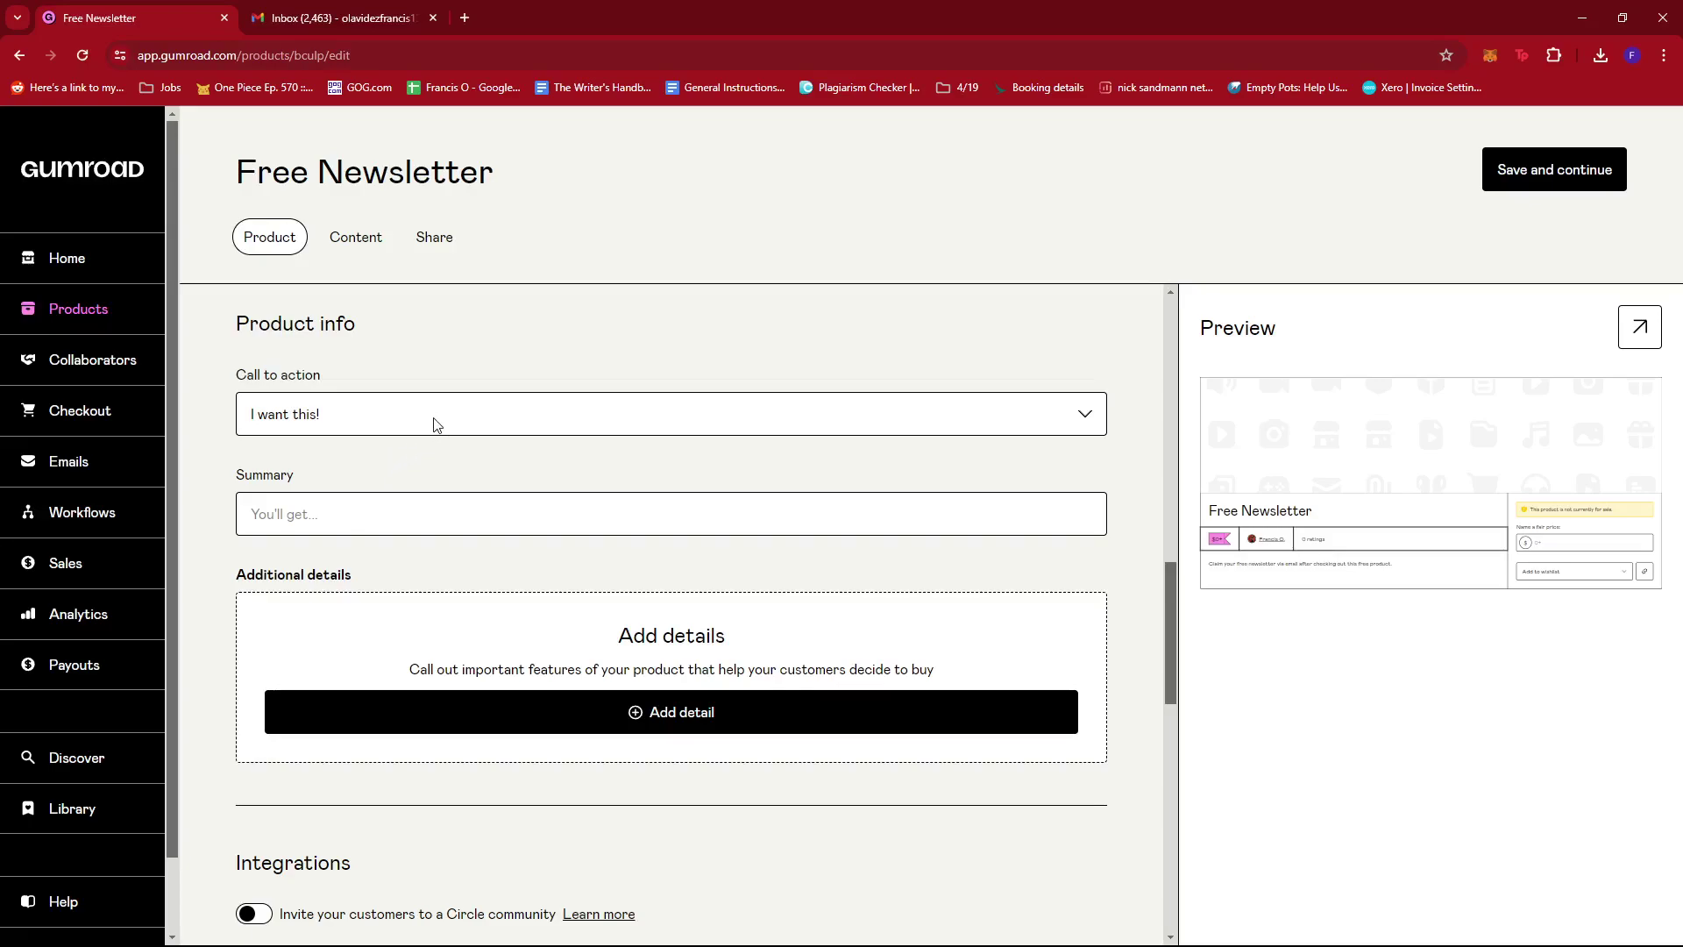
{"action": "left_click", "coordinate": [358, 518]}
{"action": "type", "text": "Claim your free newsletter on your email!"}
{"action": "key", "text": "ctrl+z"}
{"action": "type", "text": "Claim your free newsletter on your email!"}
{"action": "left_click_drag", "start_coordinate": [508, 516], "coordinate": [250, 515]}
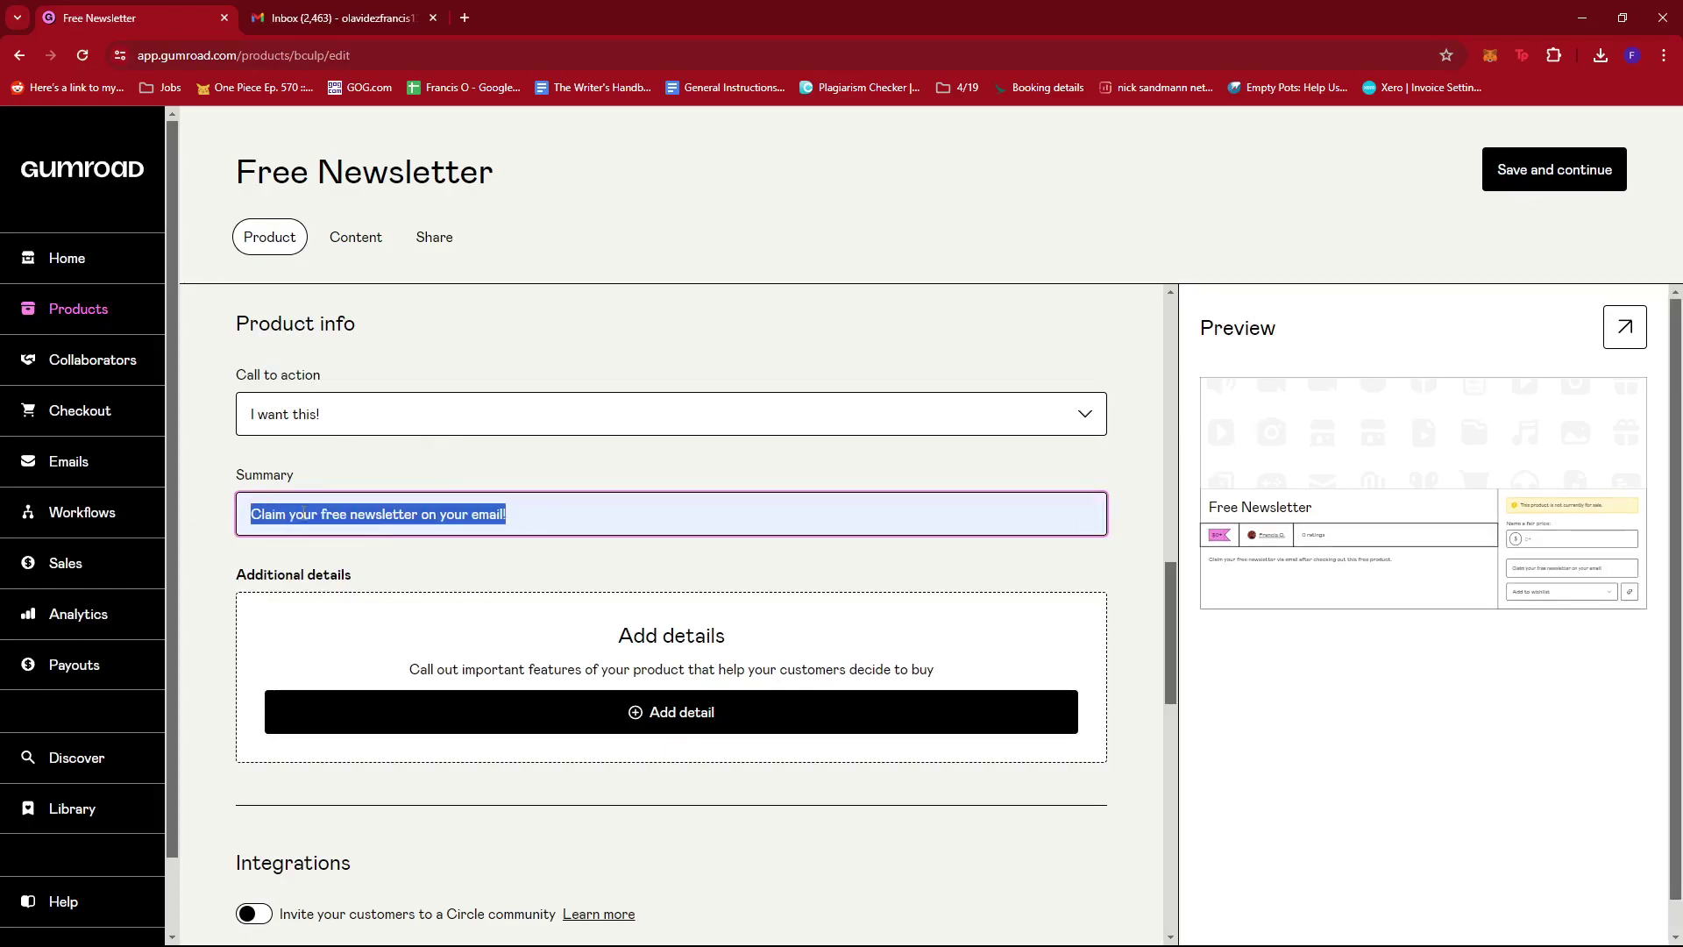
{"action": "left_click", "coordinate": [576, 552]}
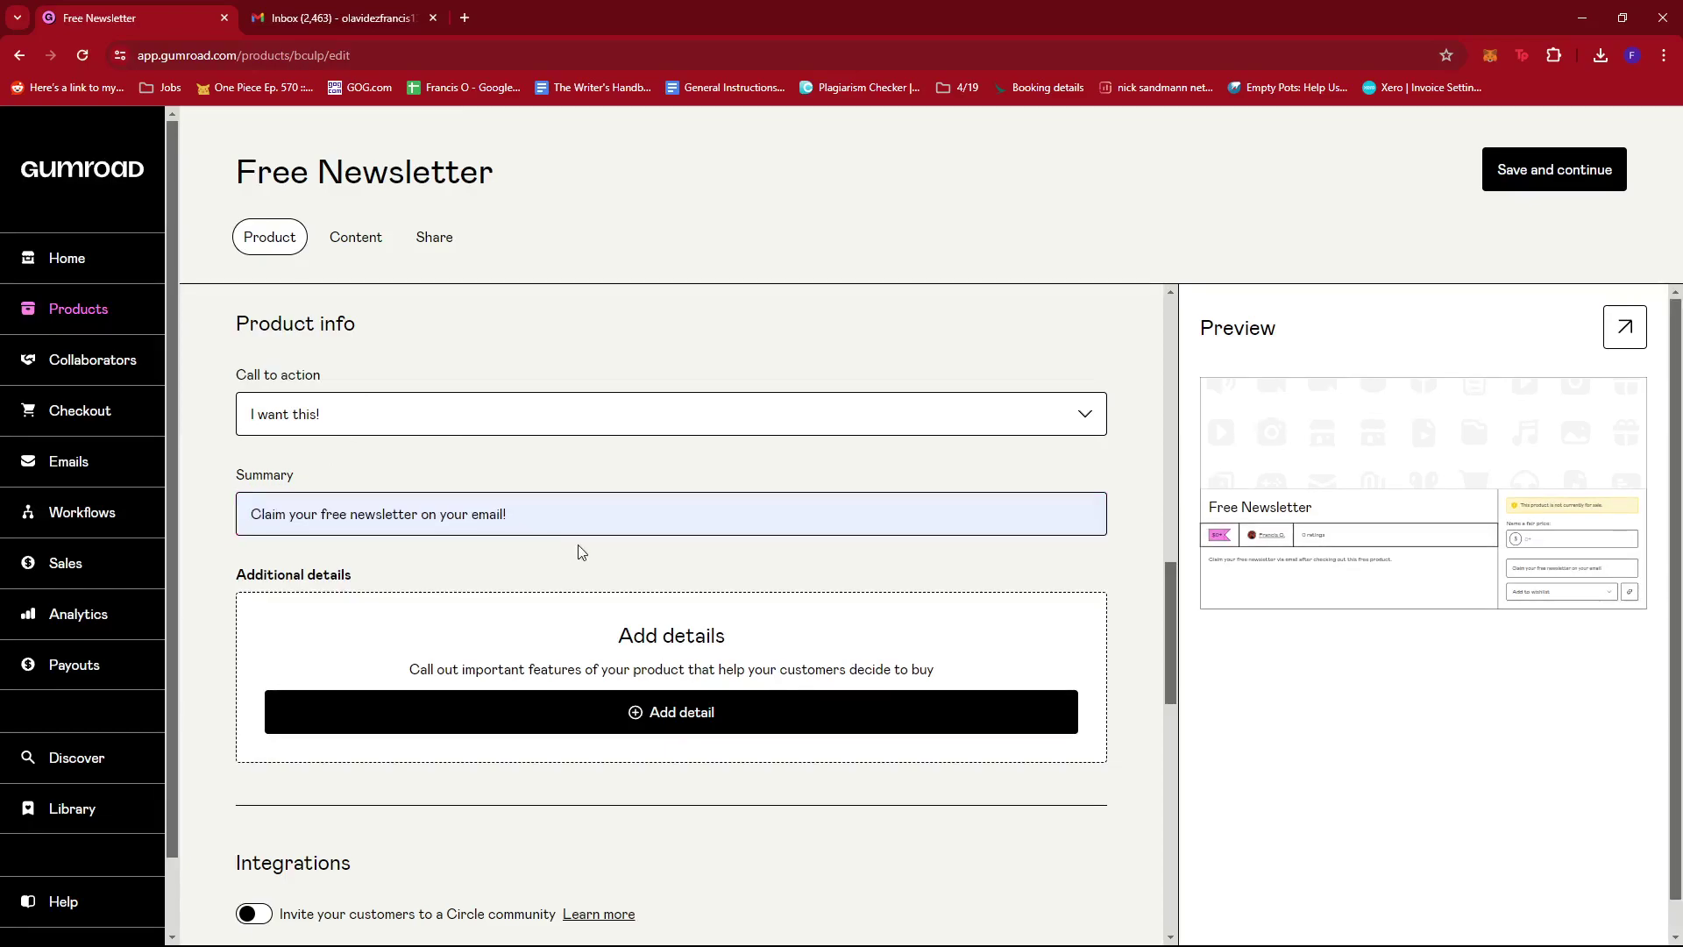
Review Pricing so pay-what-you-want has a $0 minimum and $2 suggested amount
{"action": "scroll", "coordinate": [748, 541], "scroll_direction": "down", "scroll_amount": 3}
{"action": "scroll", "coordinate": [765, 548], "scroll_direction": "down", "scroll_amount": 2}
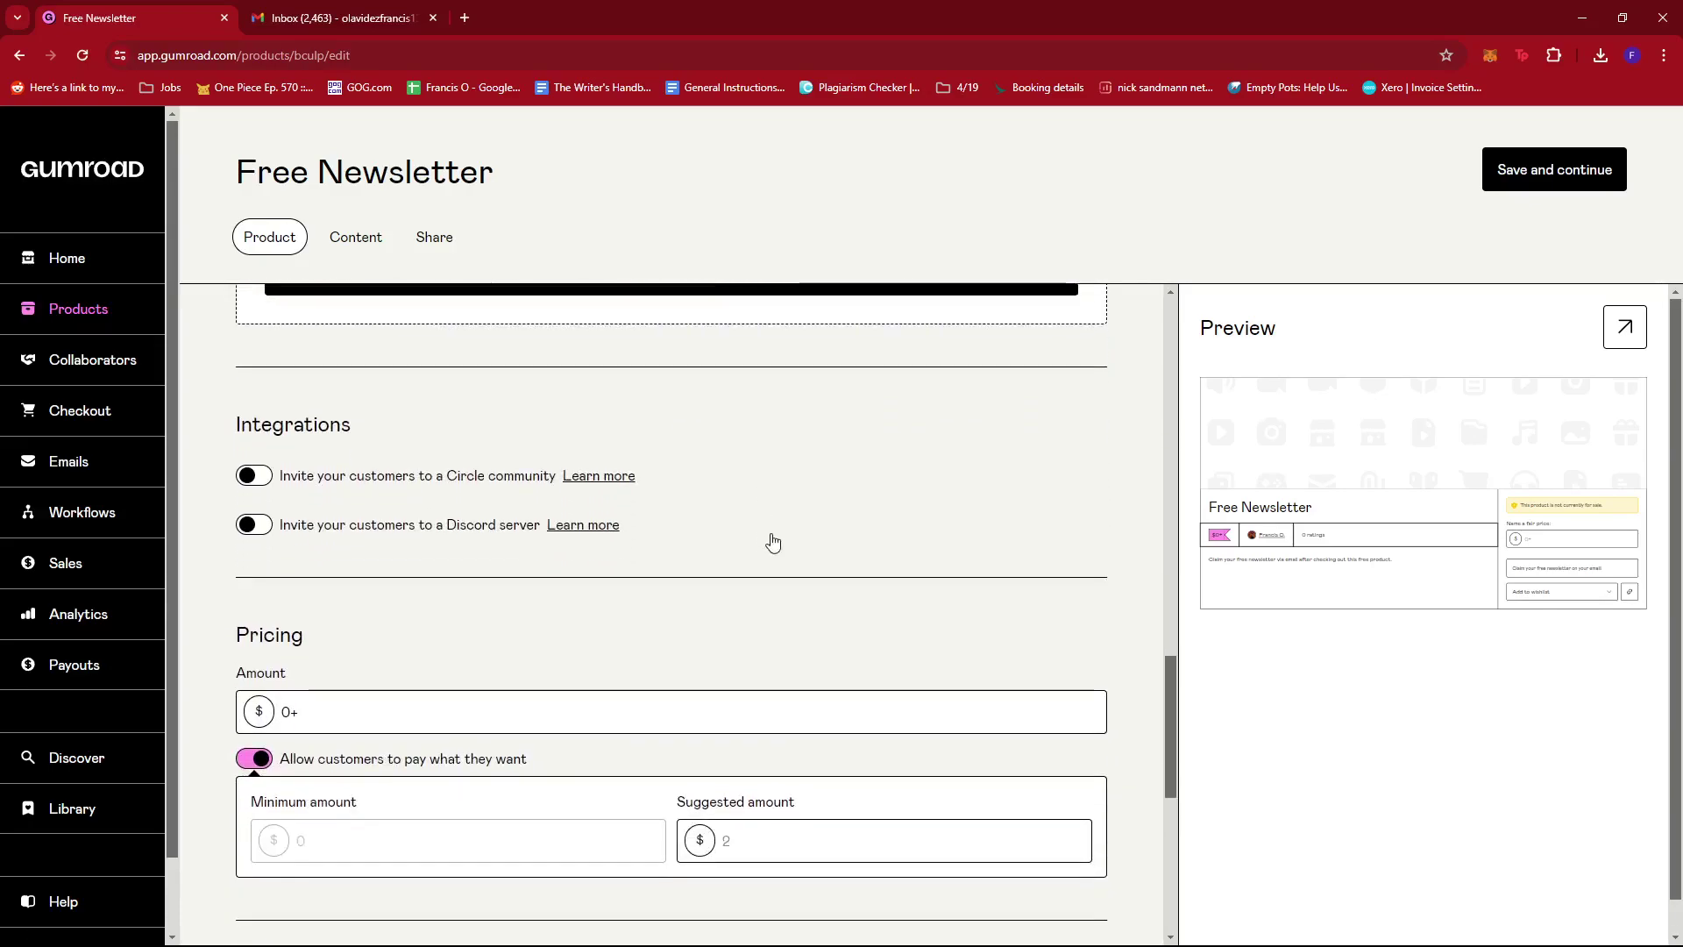
{"action": "scroll", "coordinate": [701, 522], "scroll_direction": "down", "scroll_amount": 1}
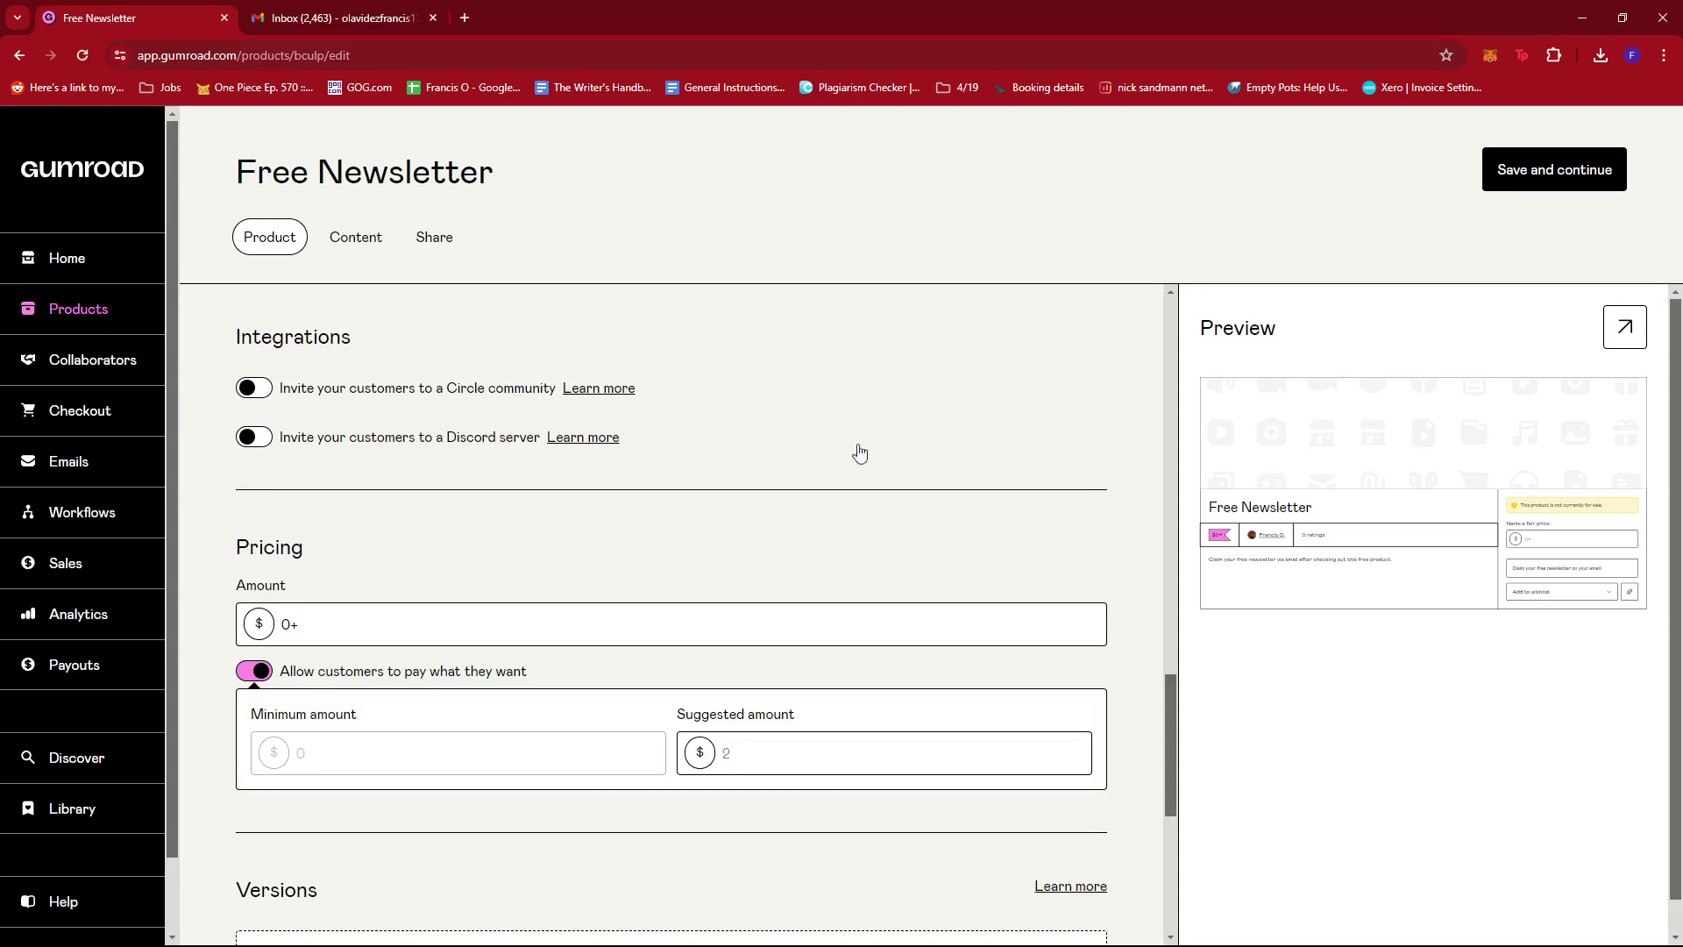
{"action": "scroll", "coordinate": [864, 421], "scroll_direction": "down", "scroll_amount": 3}
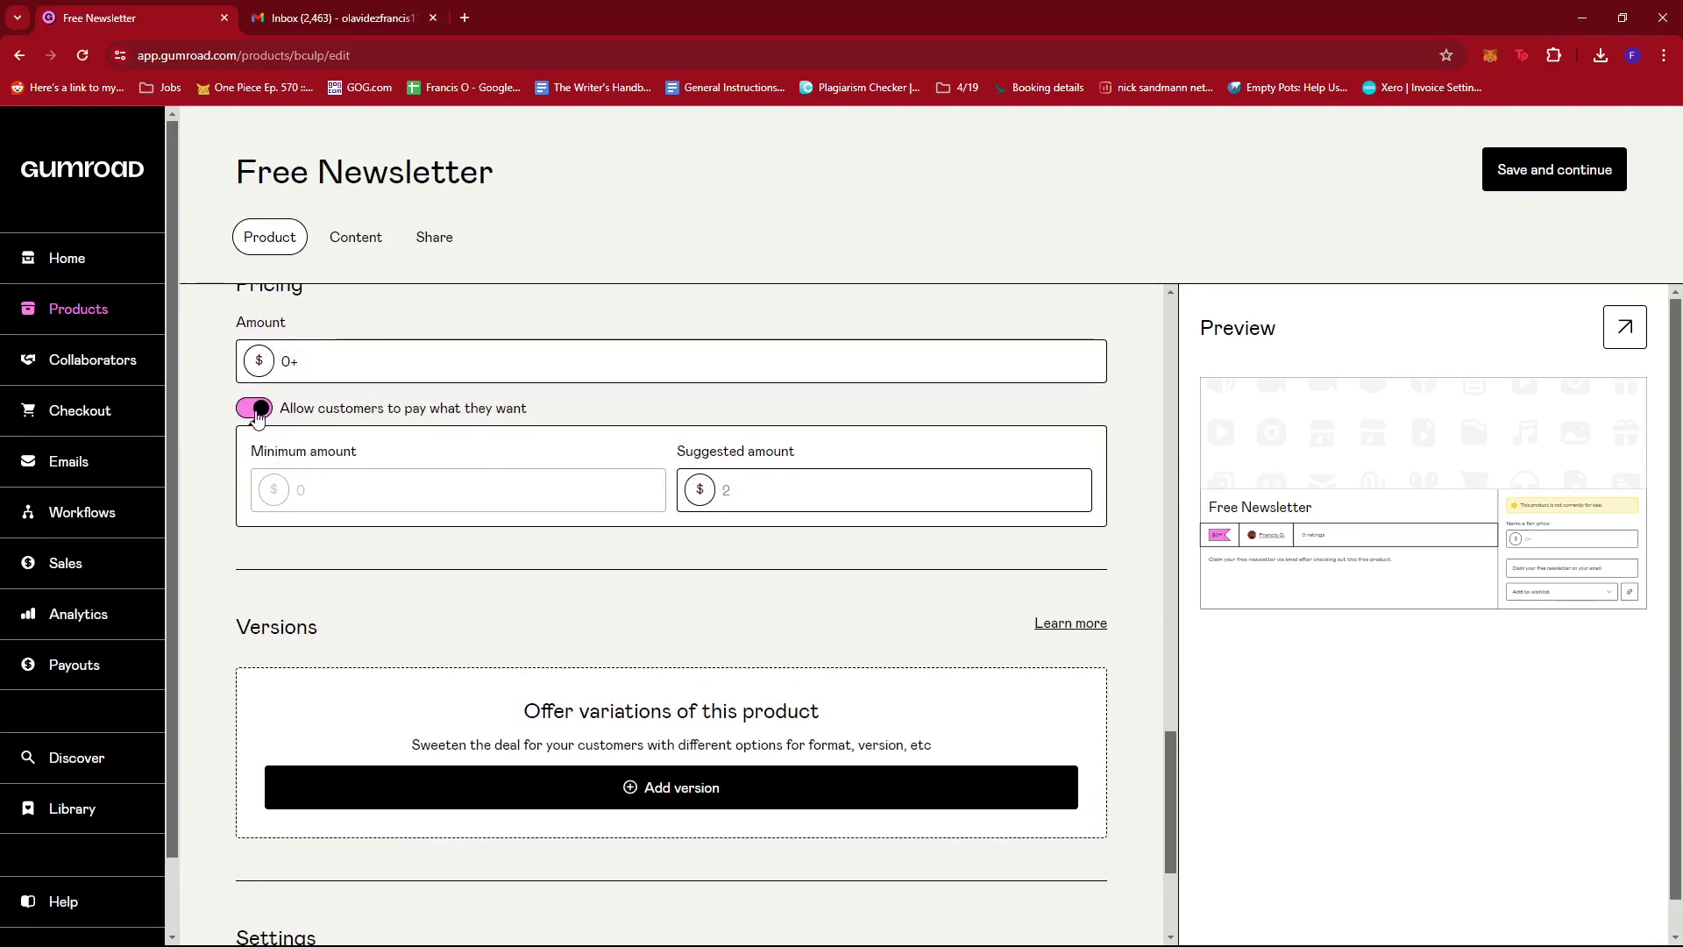
{"action": "scroll", "coordinate": [308, 509], "scroll_direction": "up", "scroll_amount": 1}
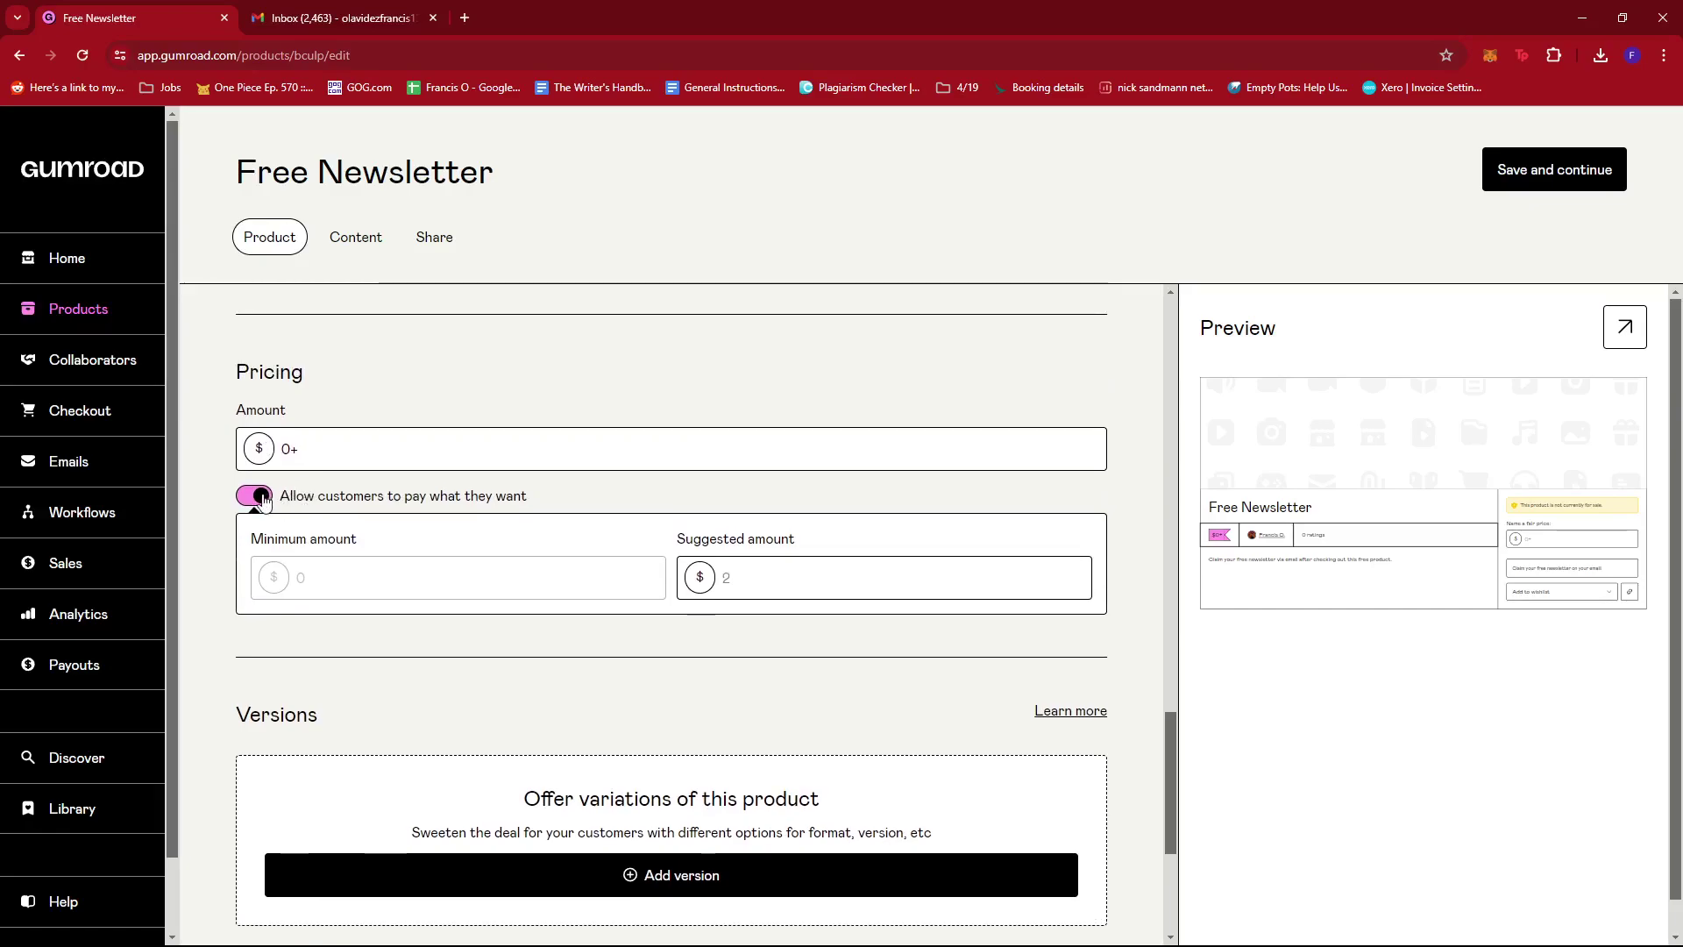
{"action": "left_click_drag", "start_coordinate": [279, 499], "coordinate": [529, 501]}
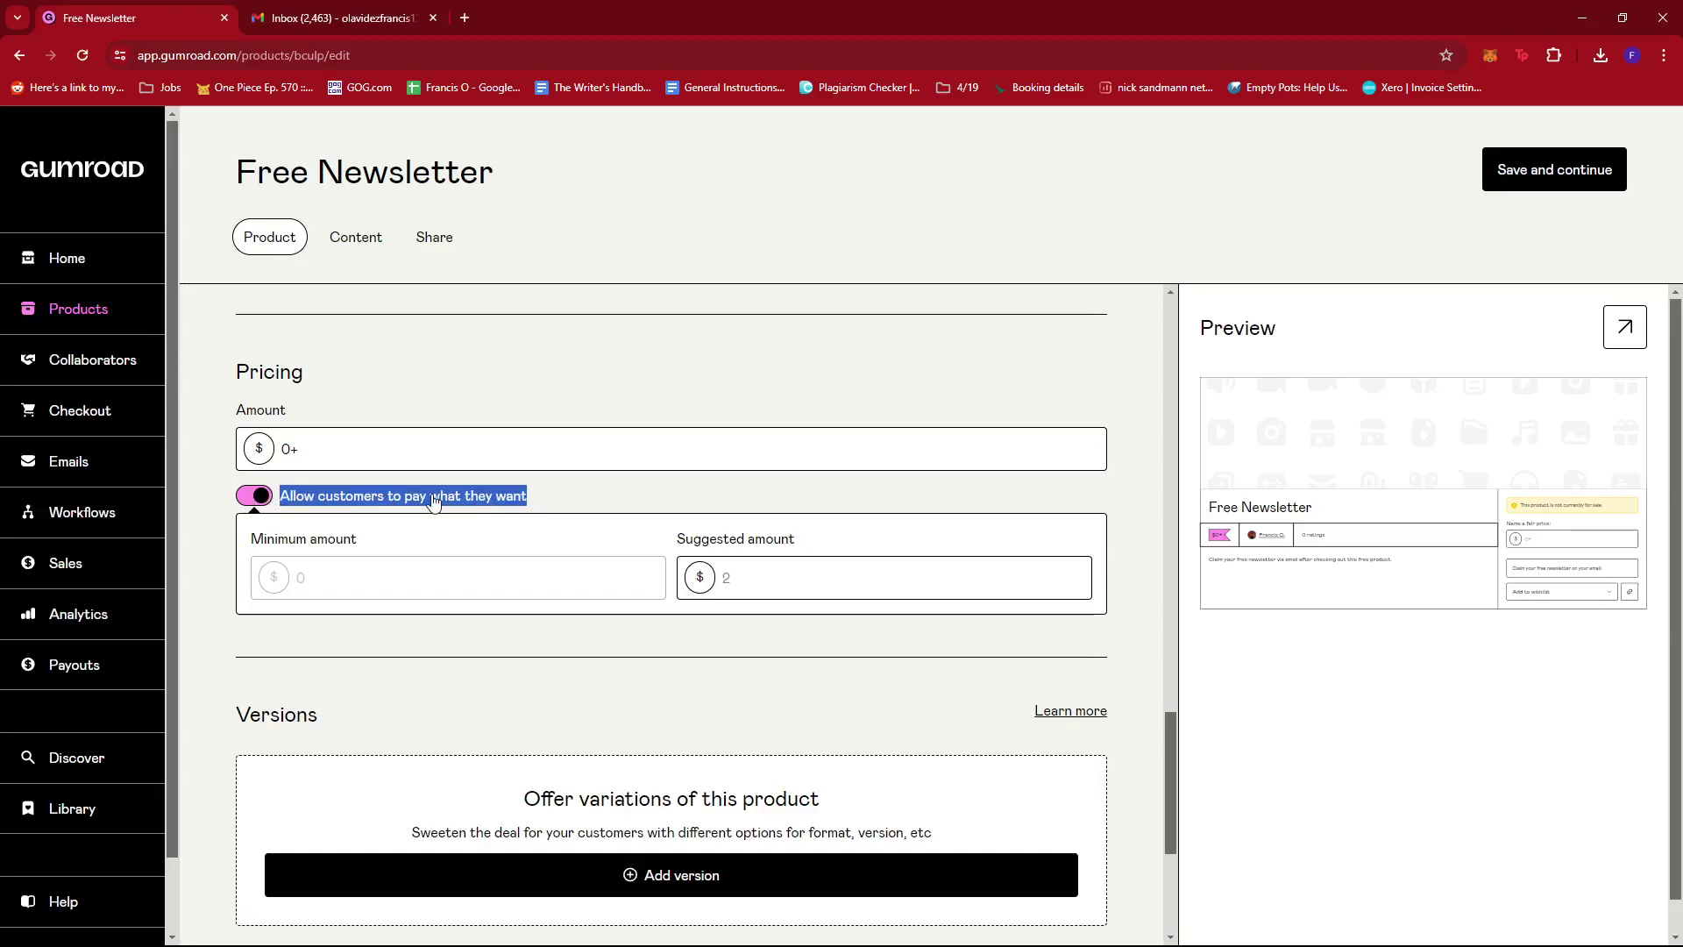
{"action": "left_click", "coordinate": [531, 368]}
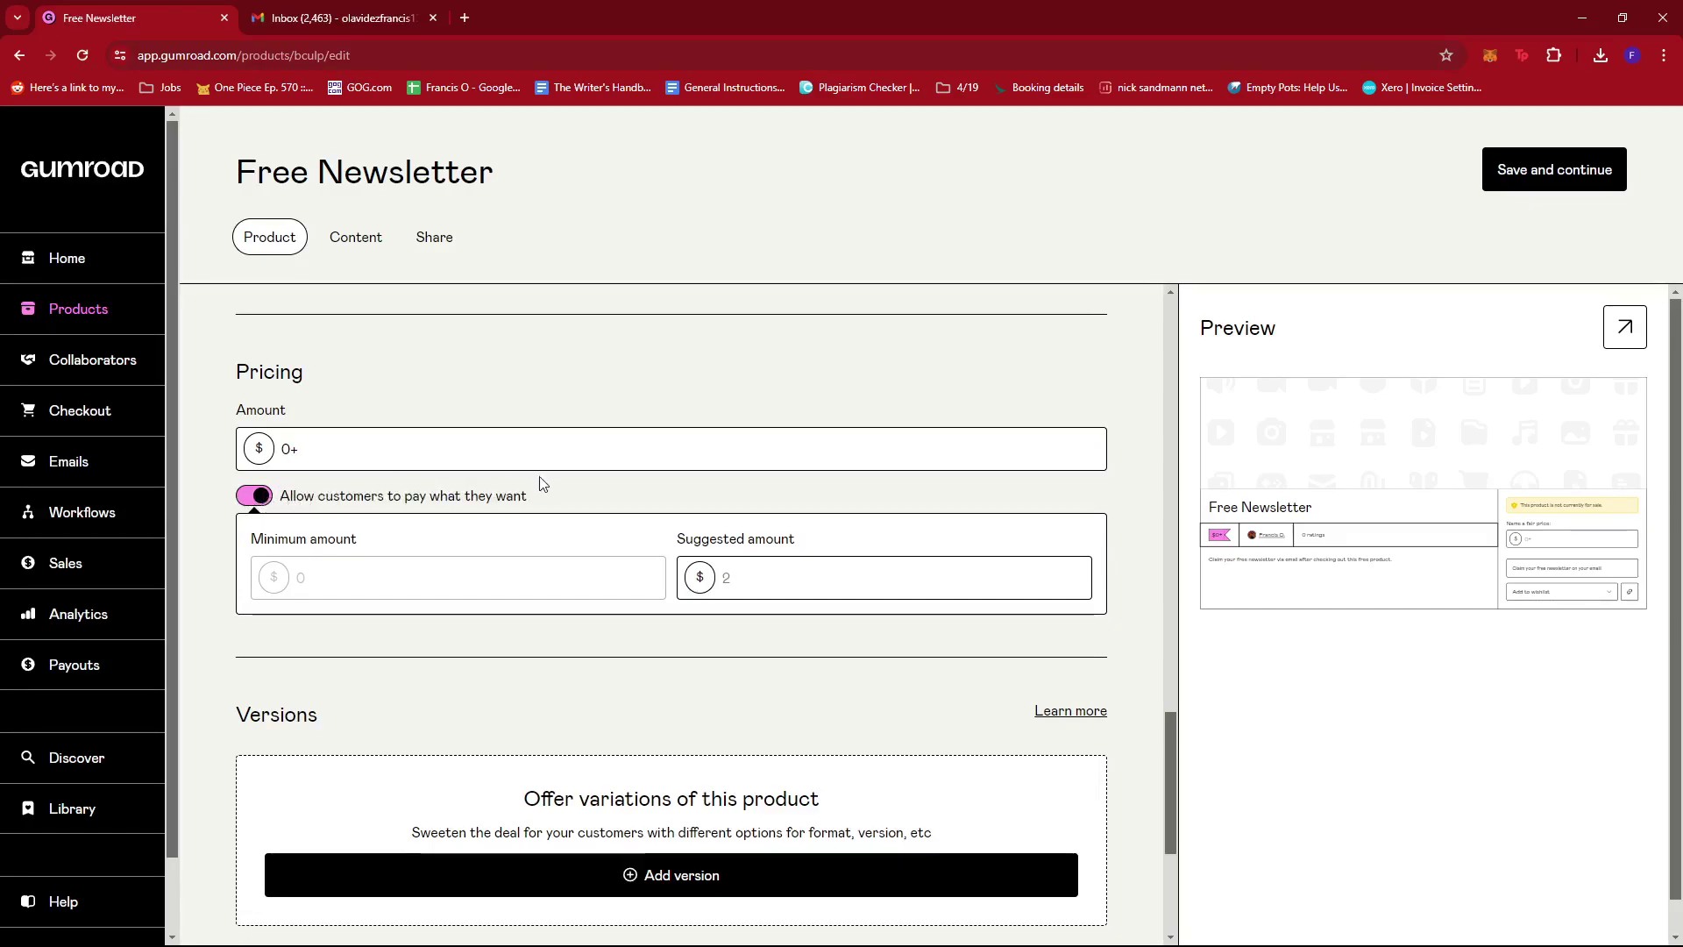
{"action": "scroll", "coordinate": [539, 482], "scroll_direction": "down", "scroll_amount": 2}
{"action": "scroll", "coordinate": [587, 440], "scroll_direction": "up", "scroll_amount": 1}
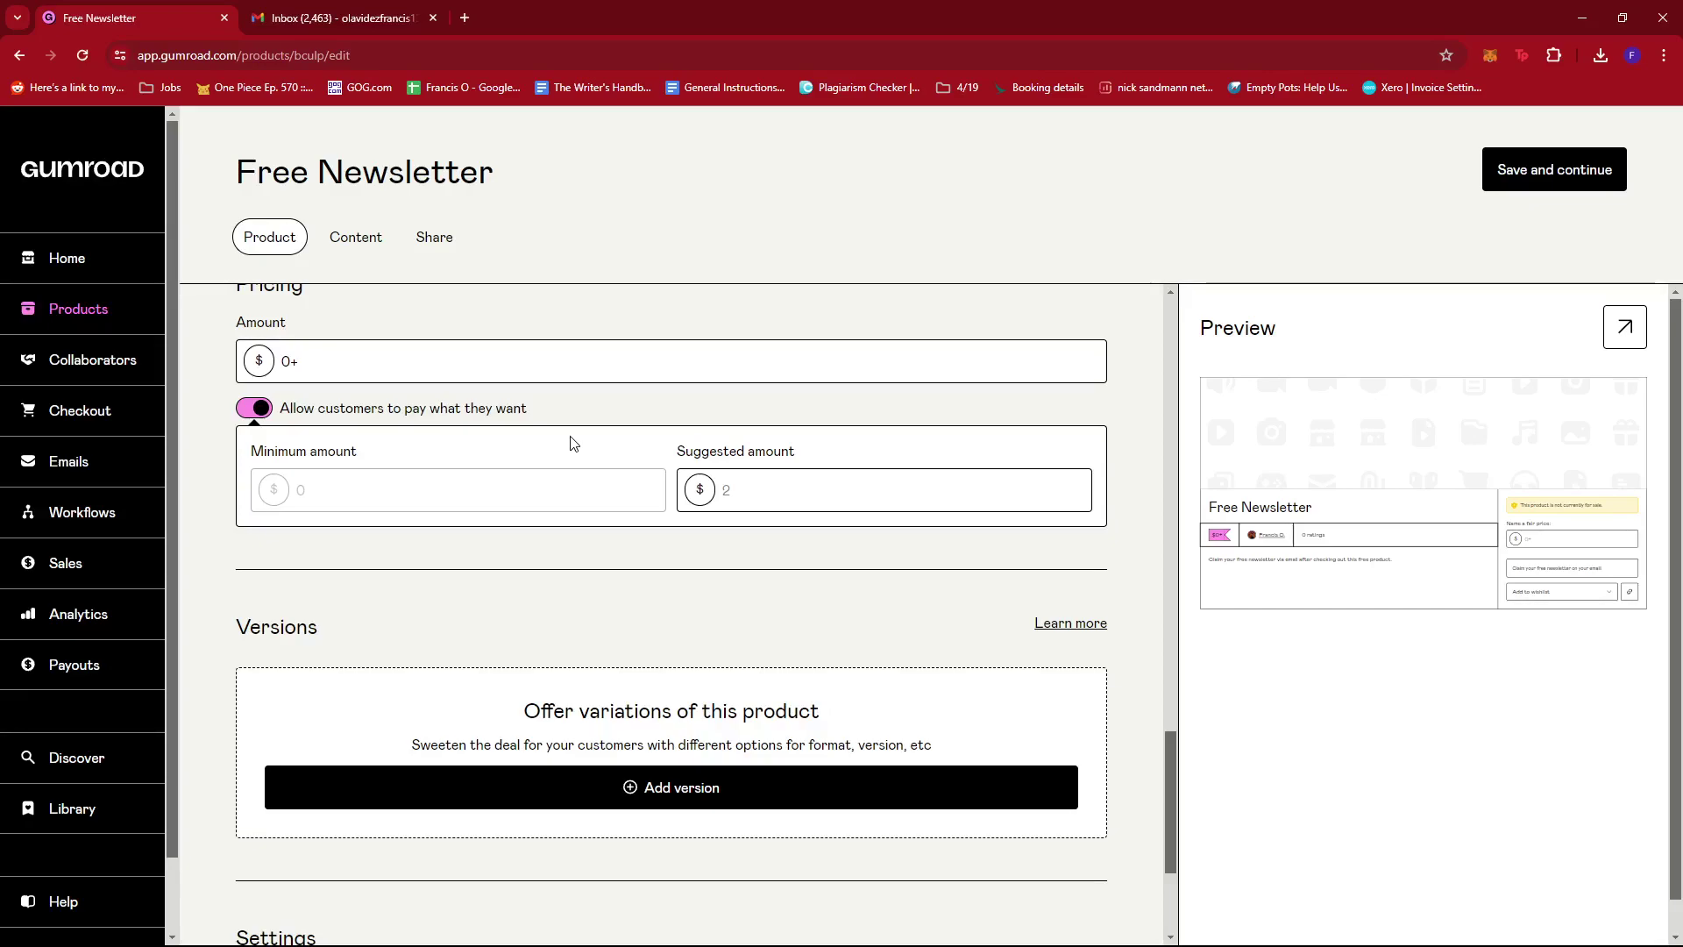
{"action": "scroll", "coordinate": [456, 610], "scroll_direction": "up", "scroll_amount": 2}
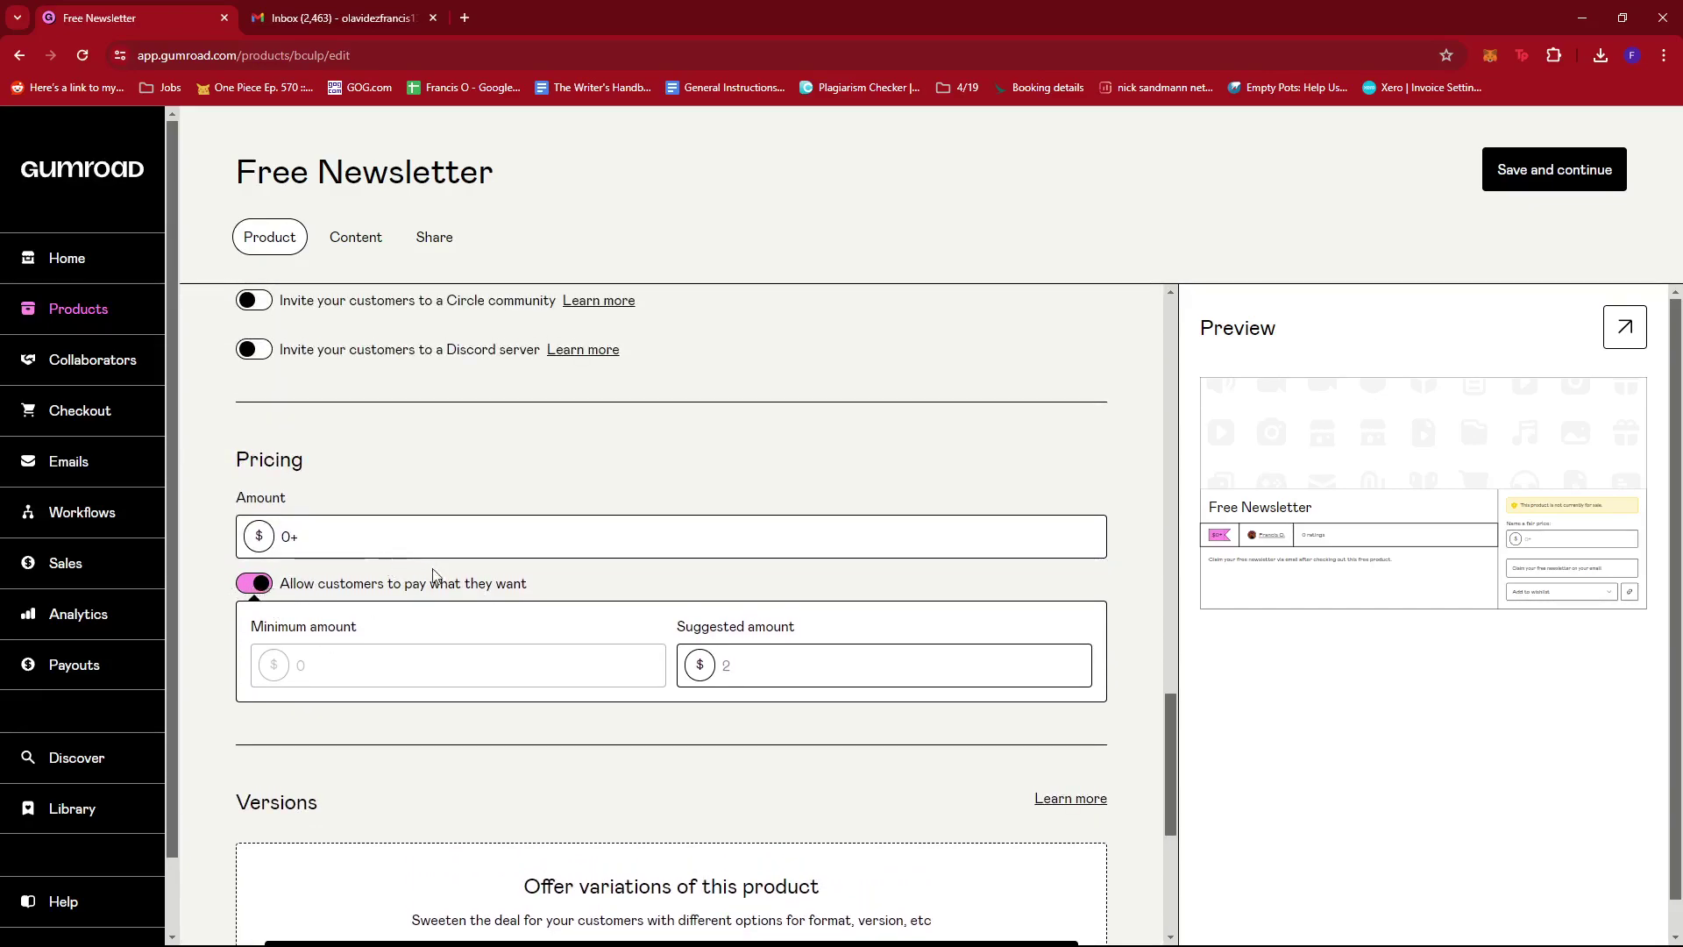
{"action": "scroll", "coordinate": [423, 566], "scroll_direction": "down", "scroll_amount": 1}
{"action": "left_click", "coordinate": [425, 449]}
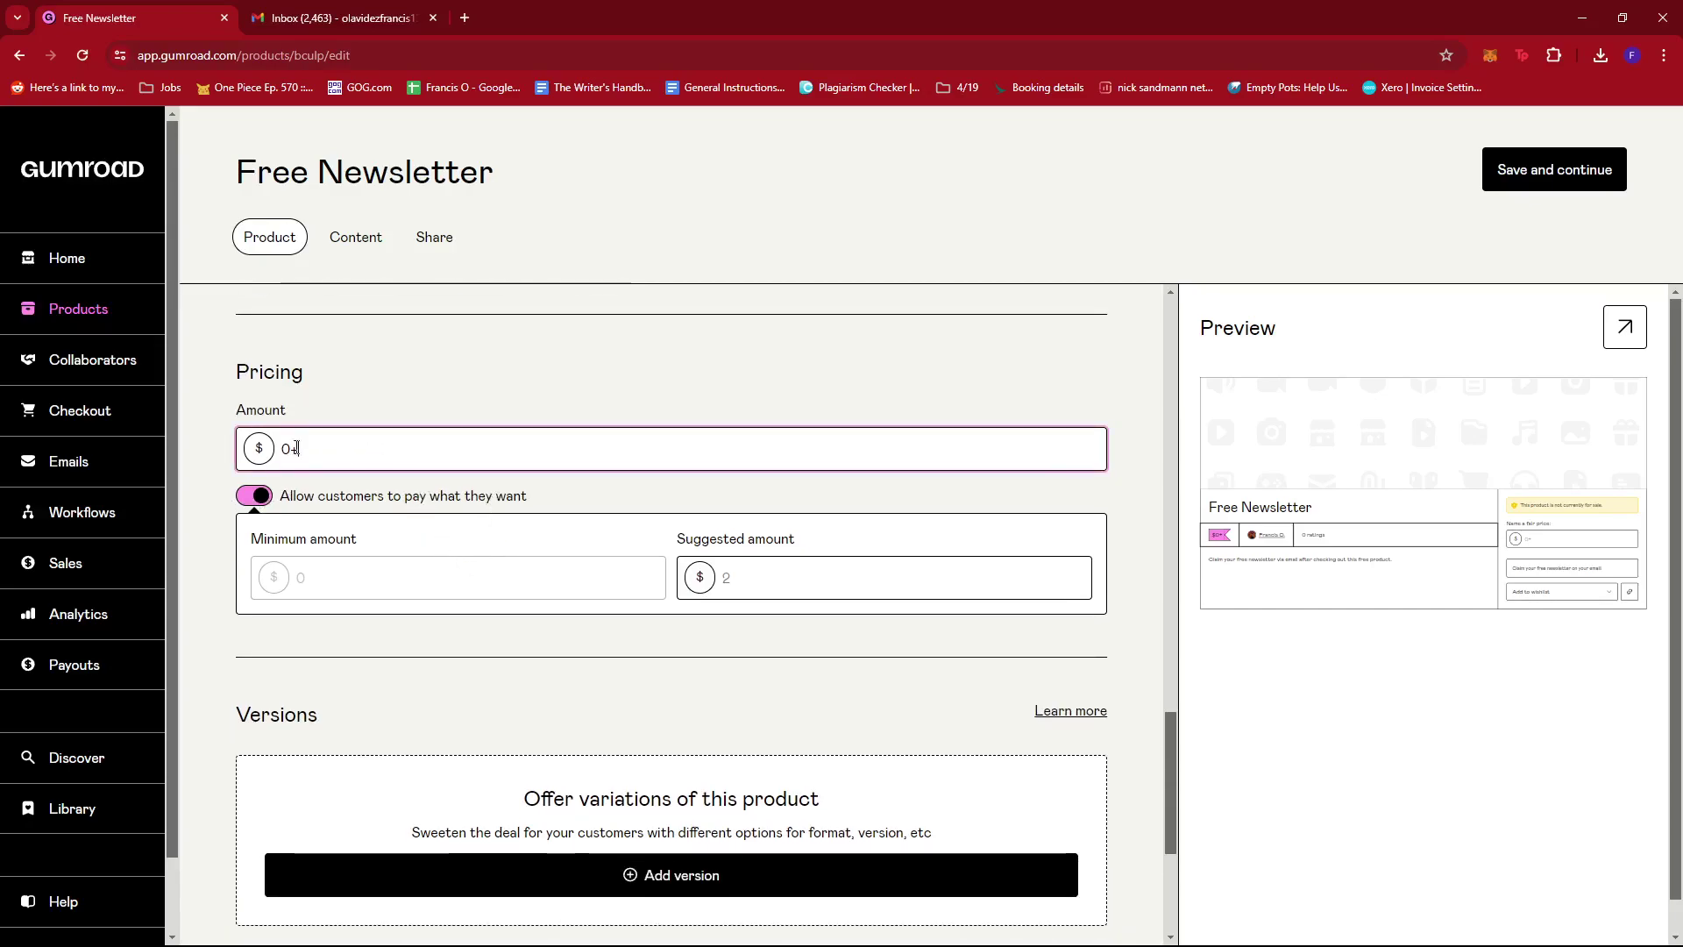
{"action": "left_click_drag", "start_coordinate": [289, 448], "coordinate": [345, 448]}
{"action": "left_click", "coordinate": [346, 448]}
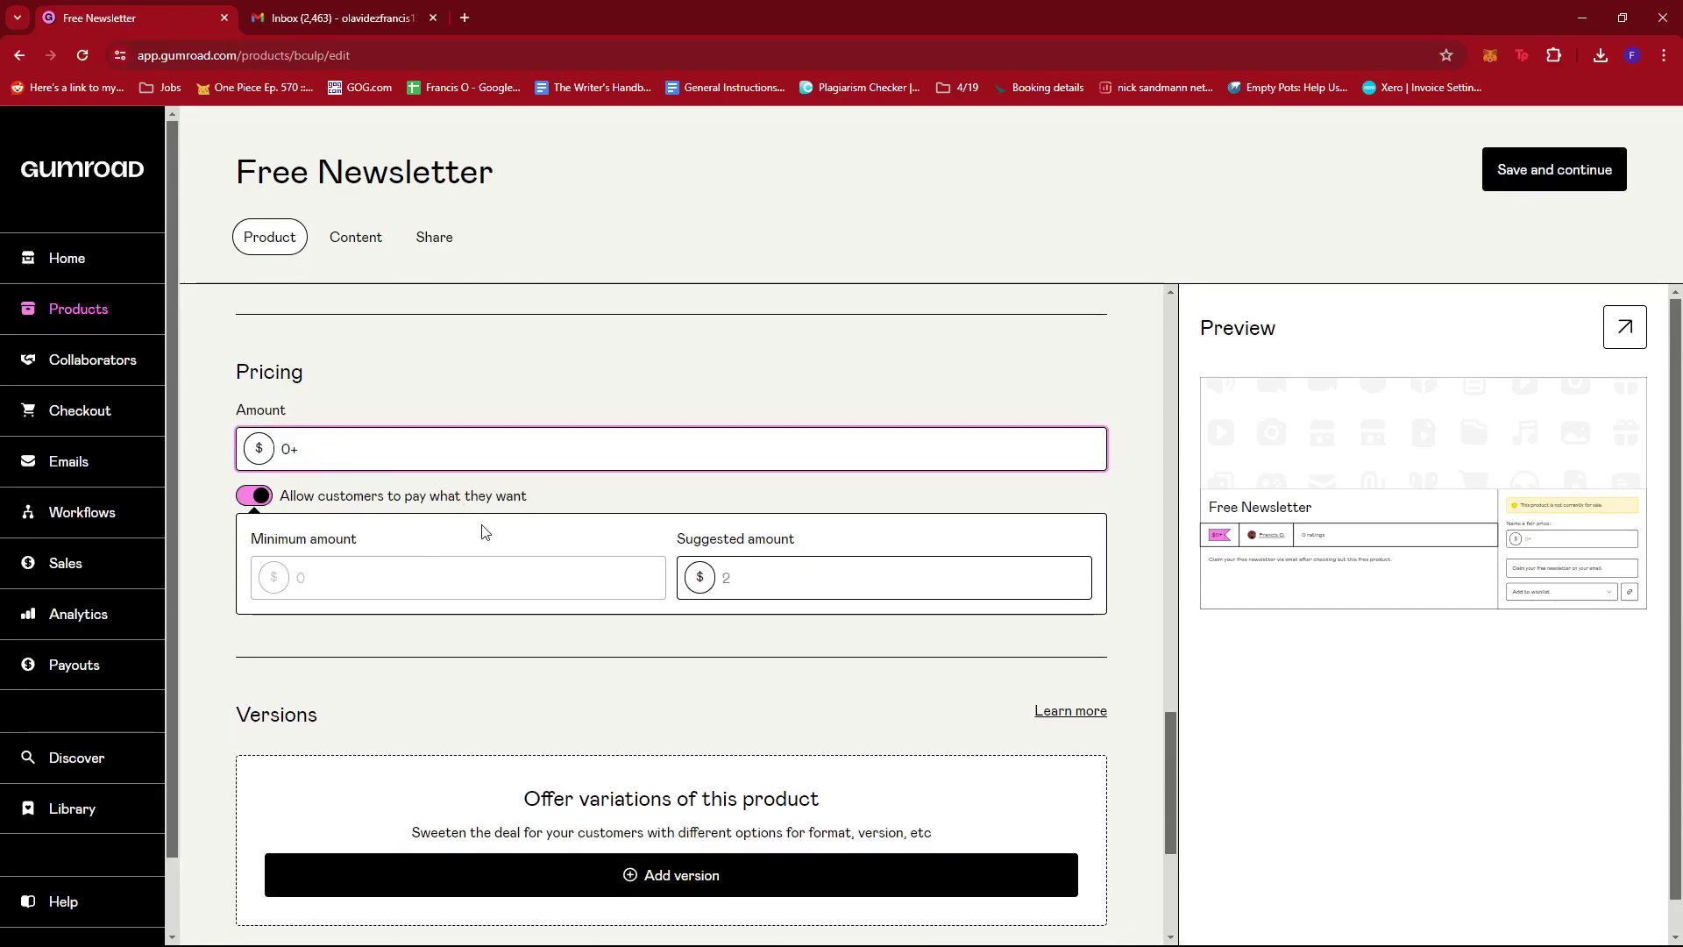
{"action": "scroll", "coordinate": [424, 482], "scroll_direction": "down", "scroll_amount": 1}
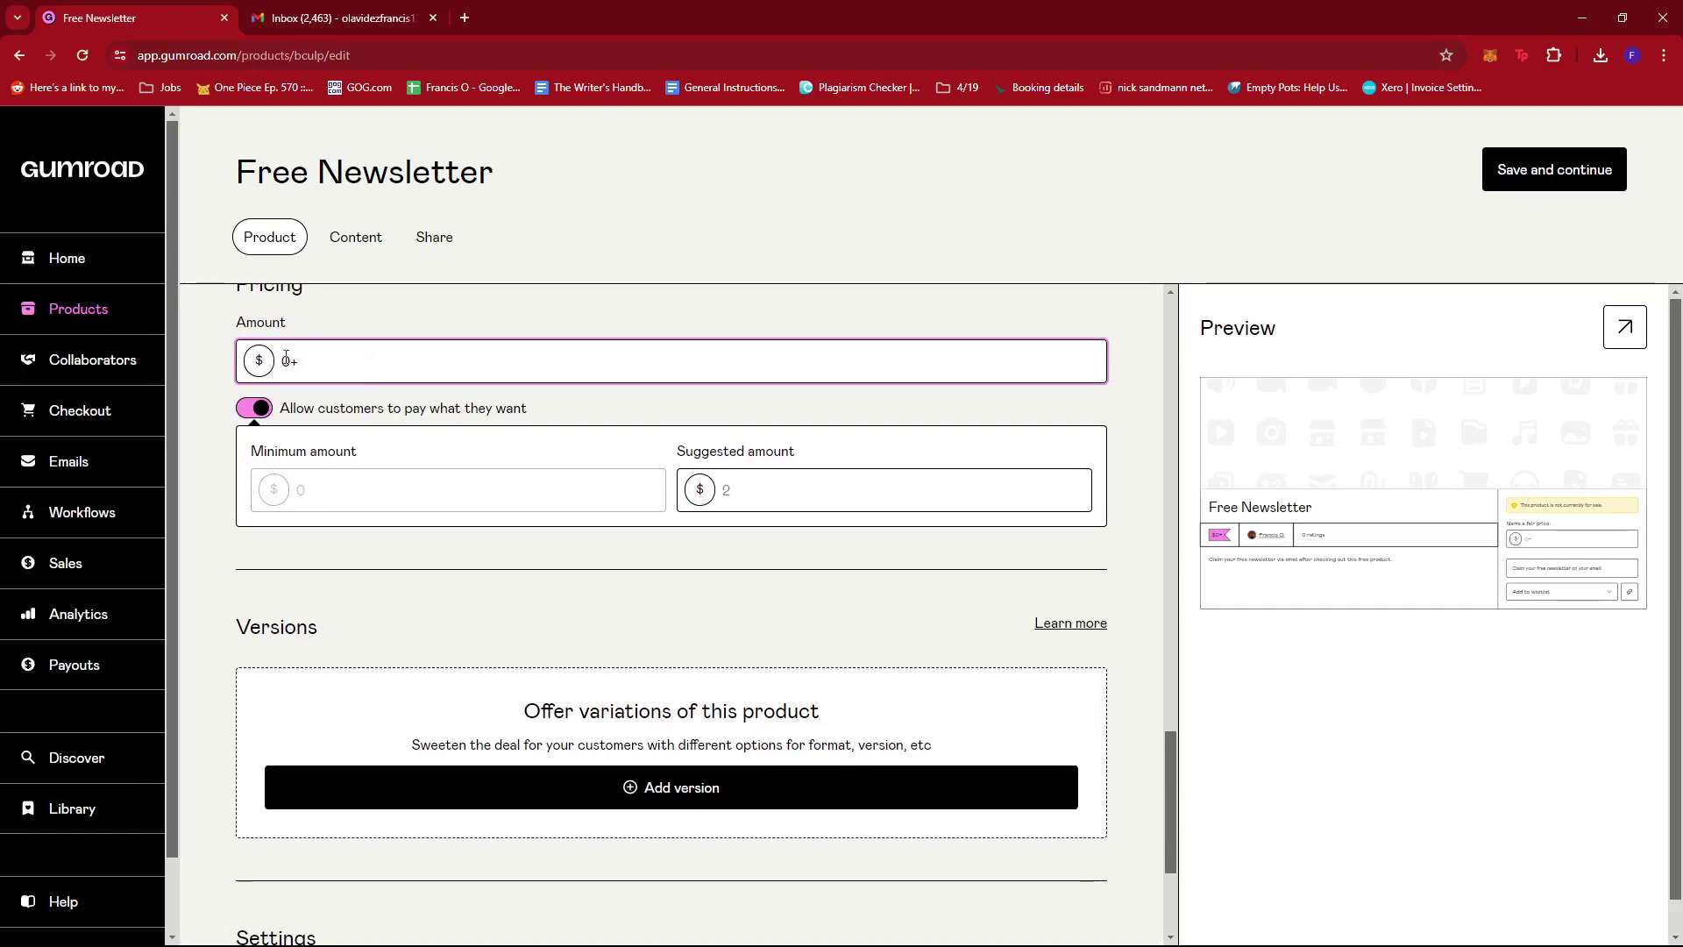
{"action": "left_click", "coordinate": [392, 420]}
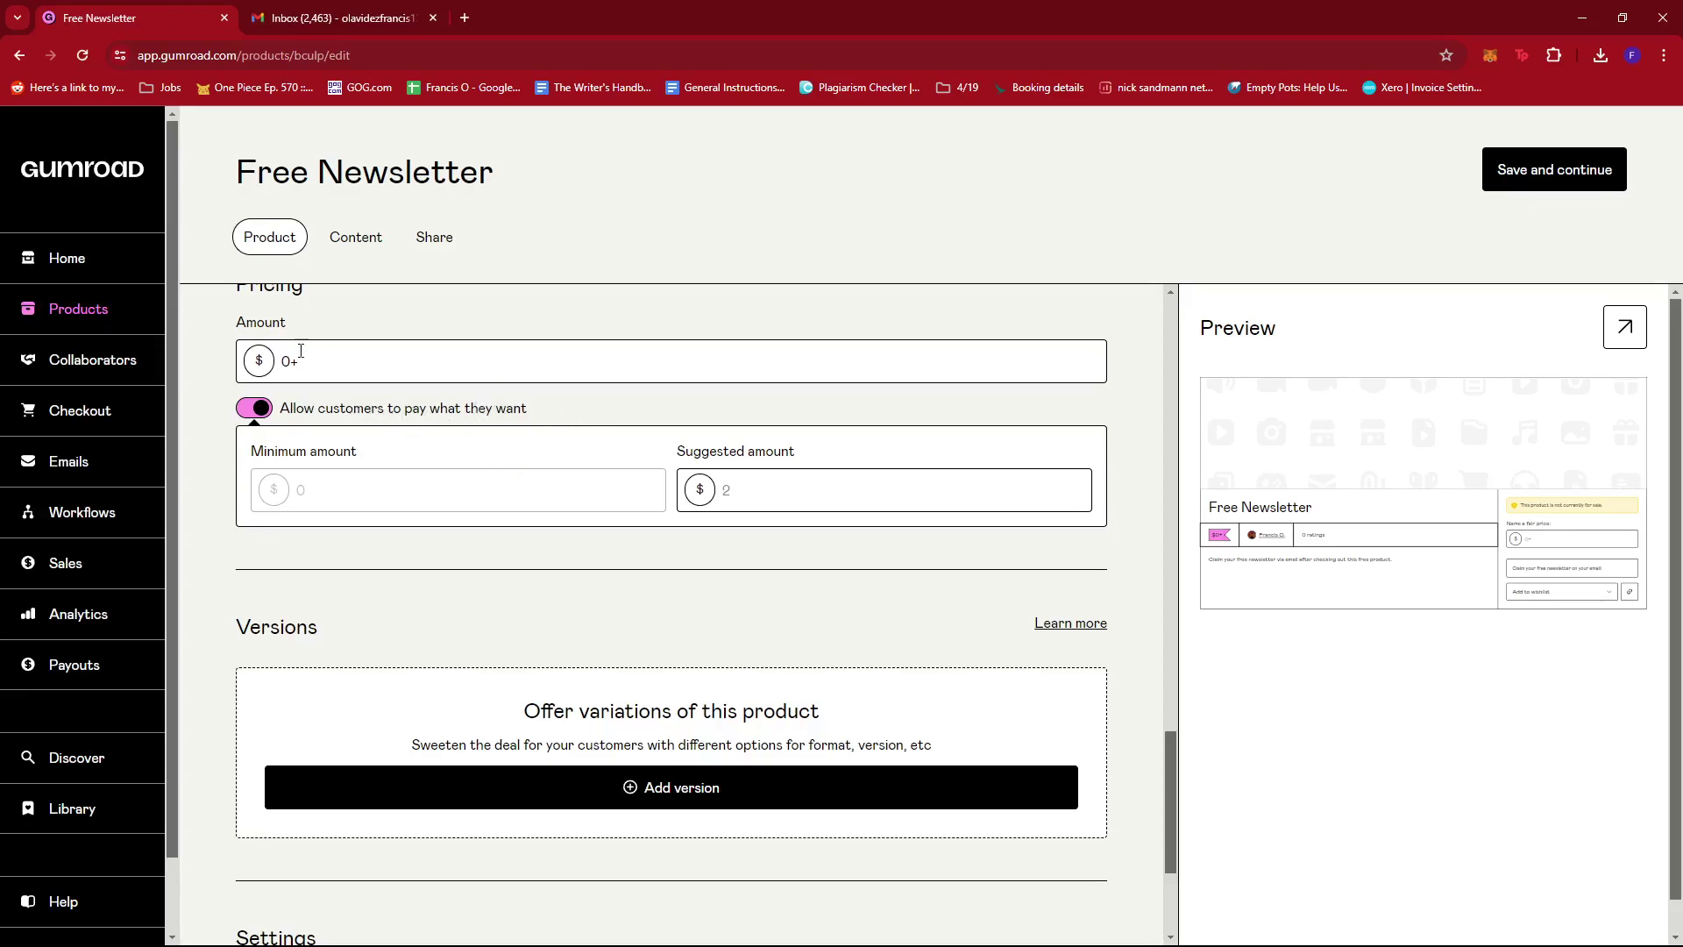
{"action": "left_click", "coordinate": [344, 362]}
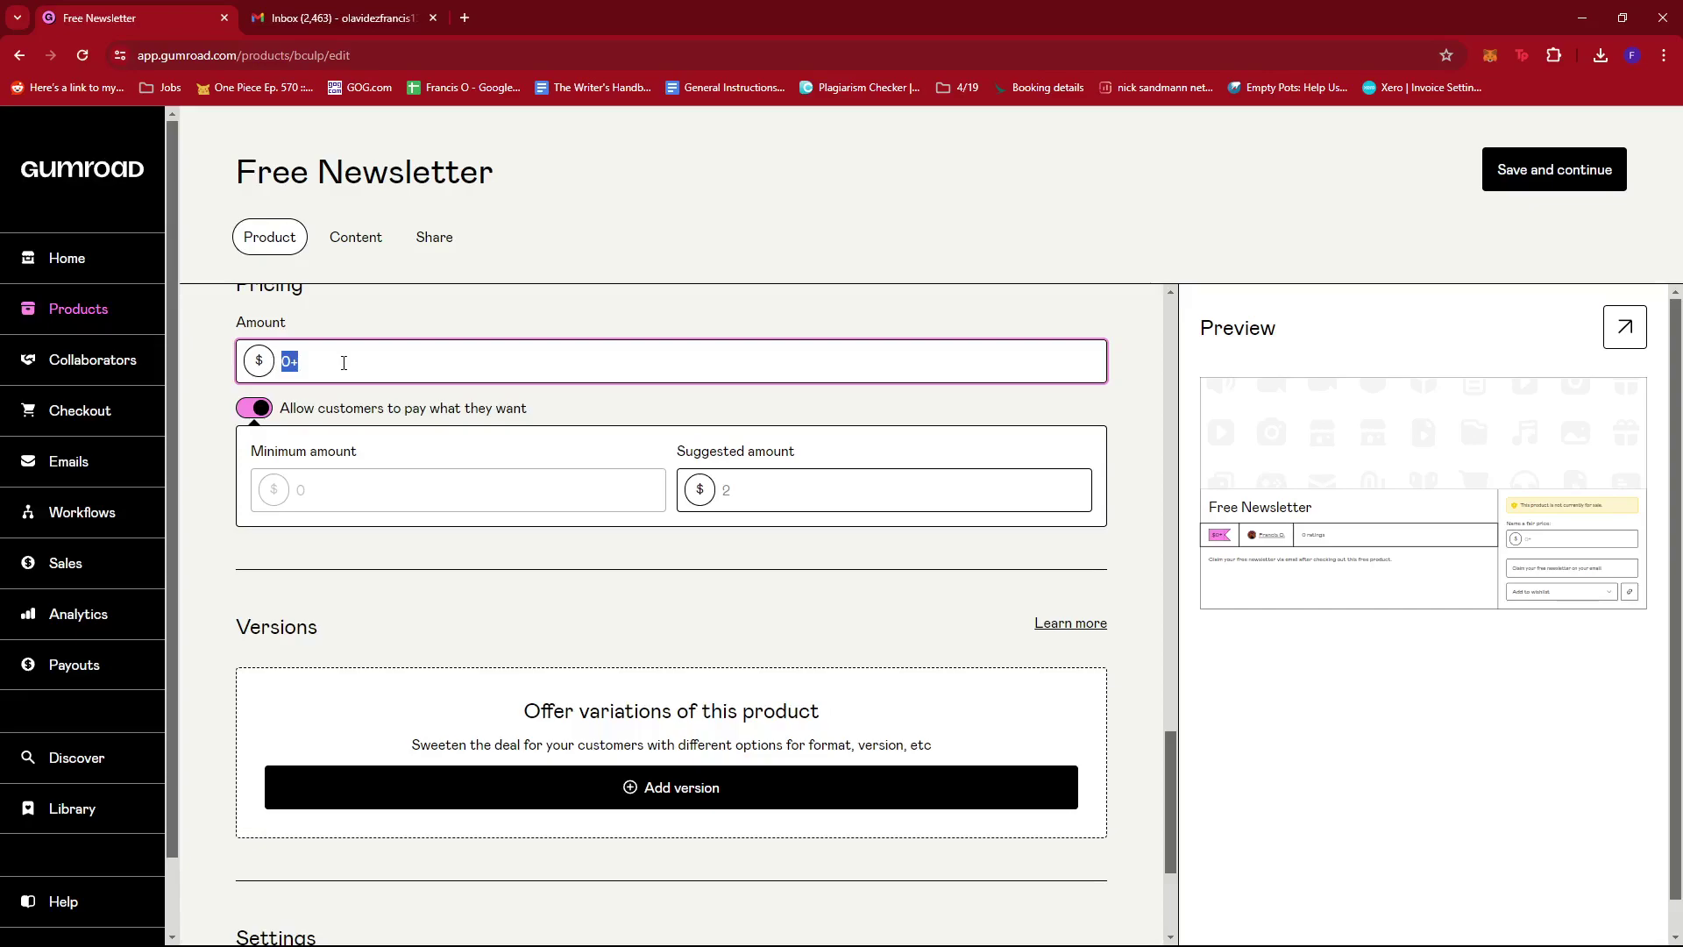
{"action": "left_click", "coordinate": [425, 415]}
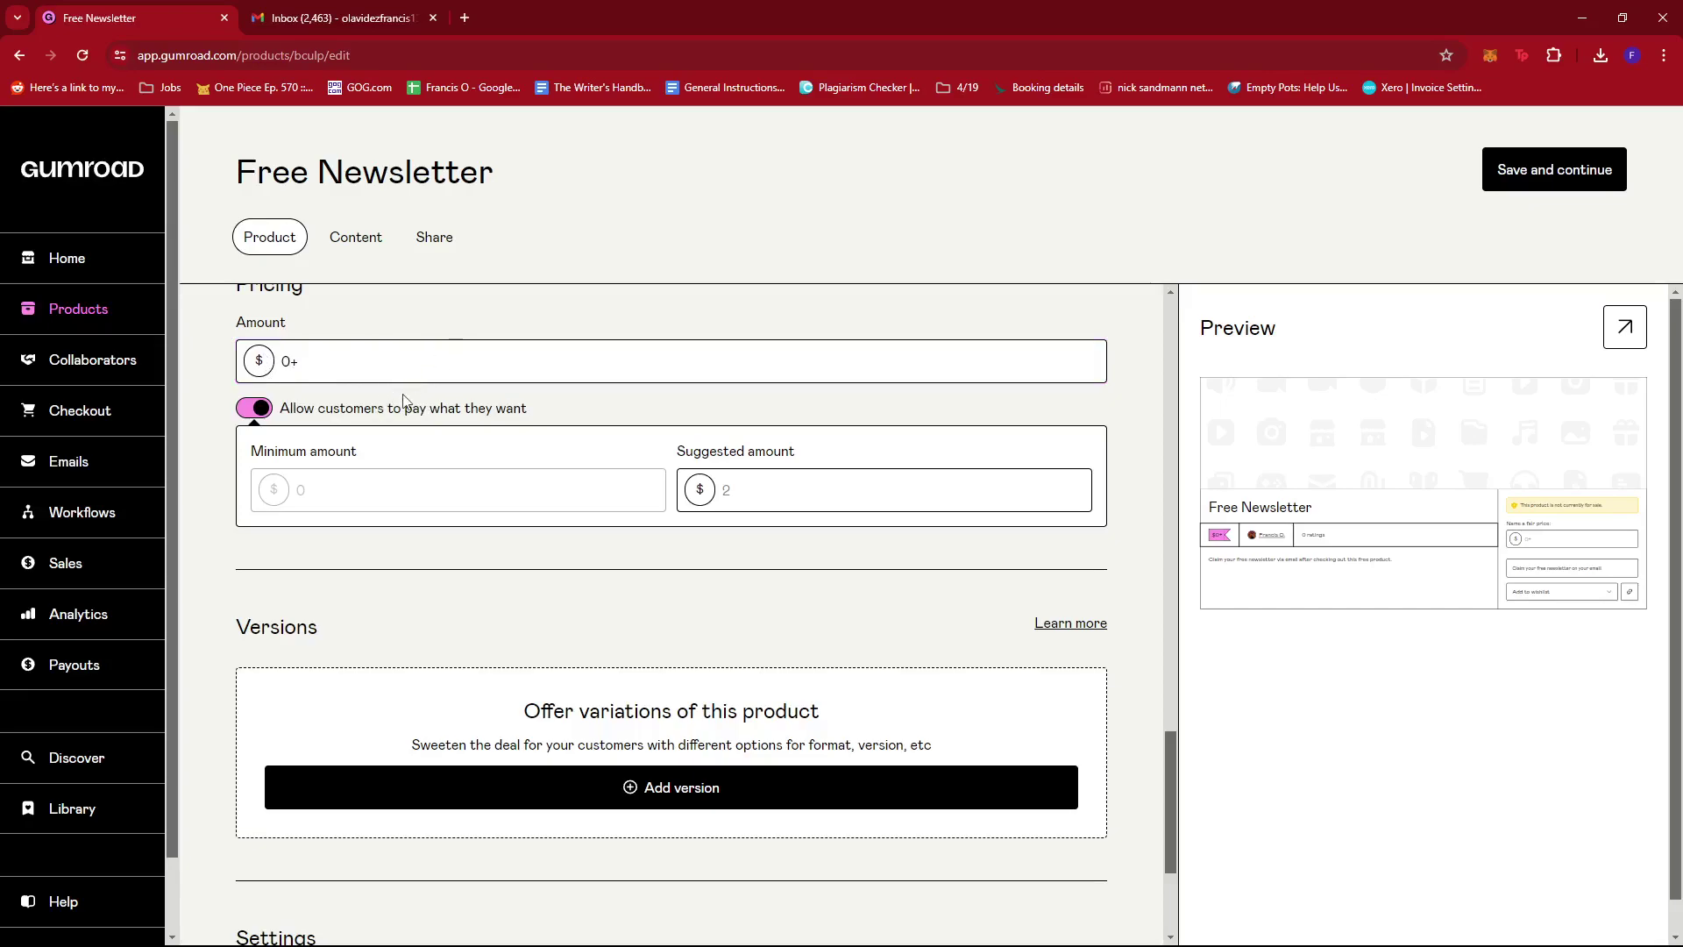
Save the product settings with Save and continue to reach the Content editor
{"action": "scroll", "coordinate": [569, 544], "scroll_direction": "down", "scroll_amount": 3}
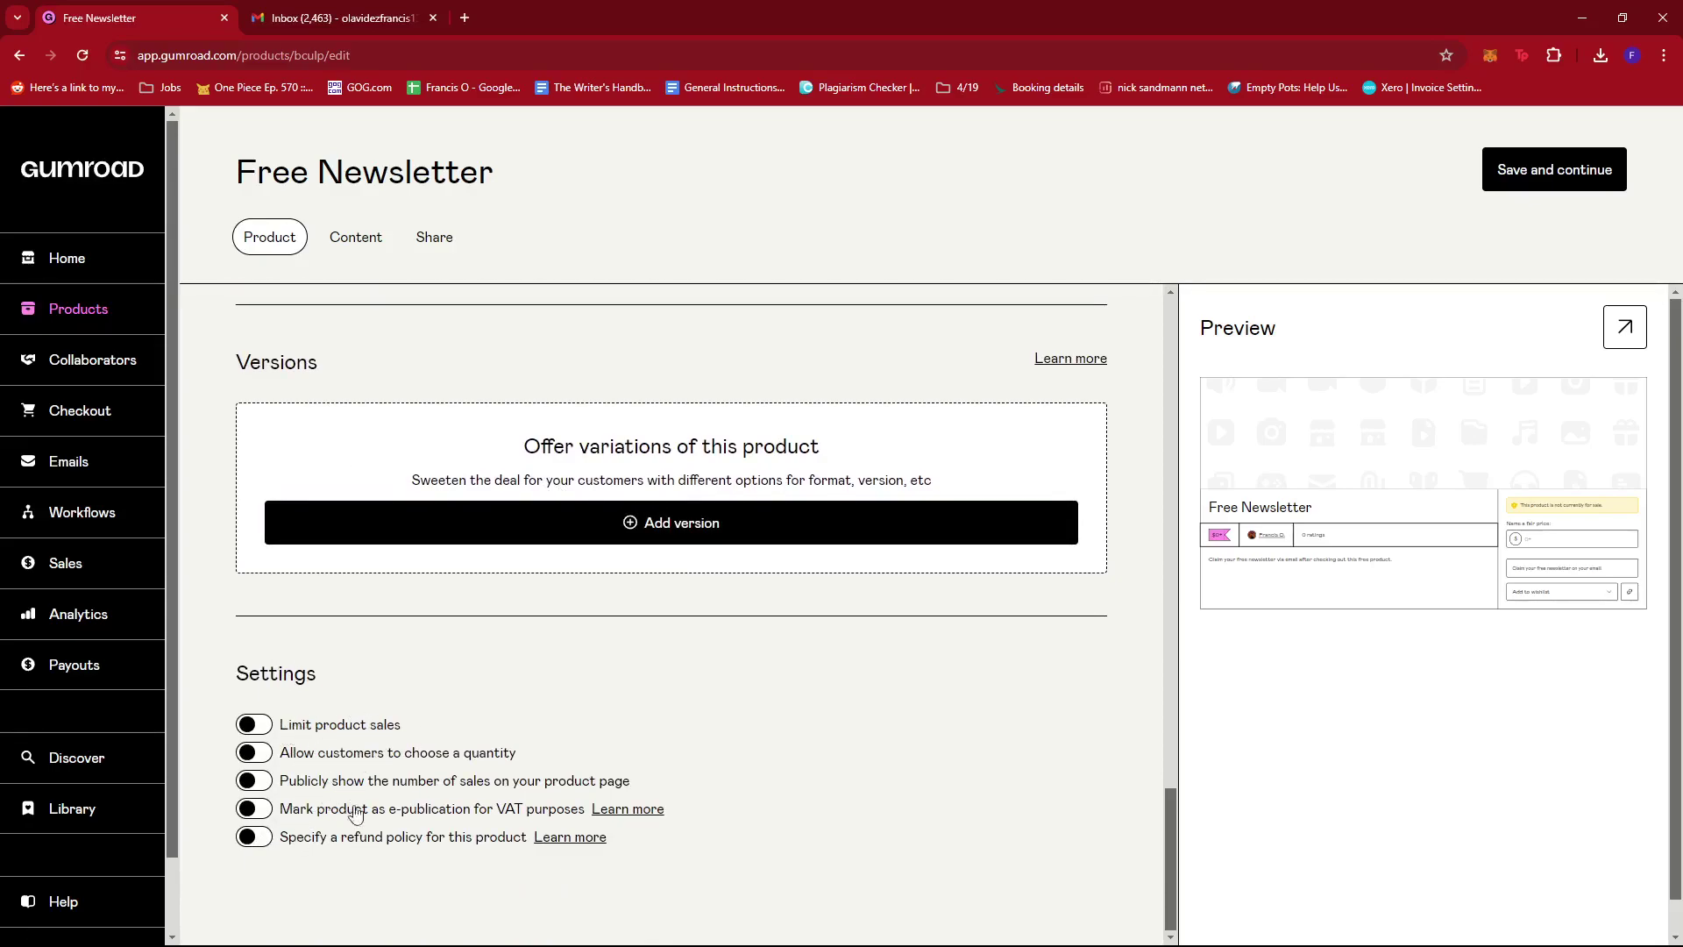
{"action": "scroll", "coordinate": [647, 735], "scroll_direction": "up", "scroll_amount": 20}
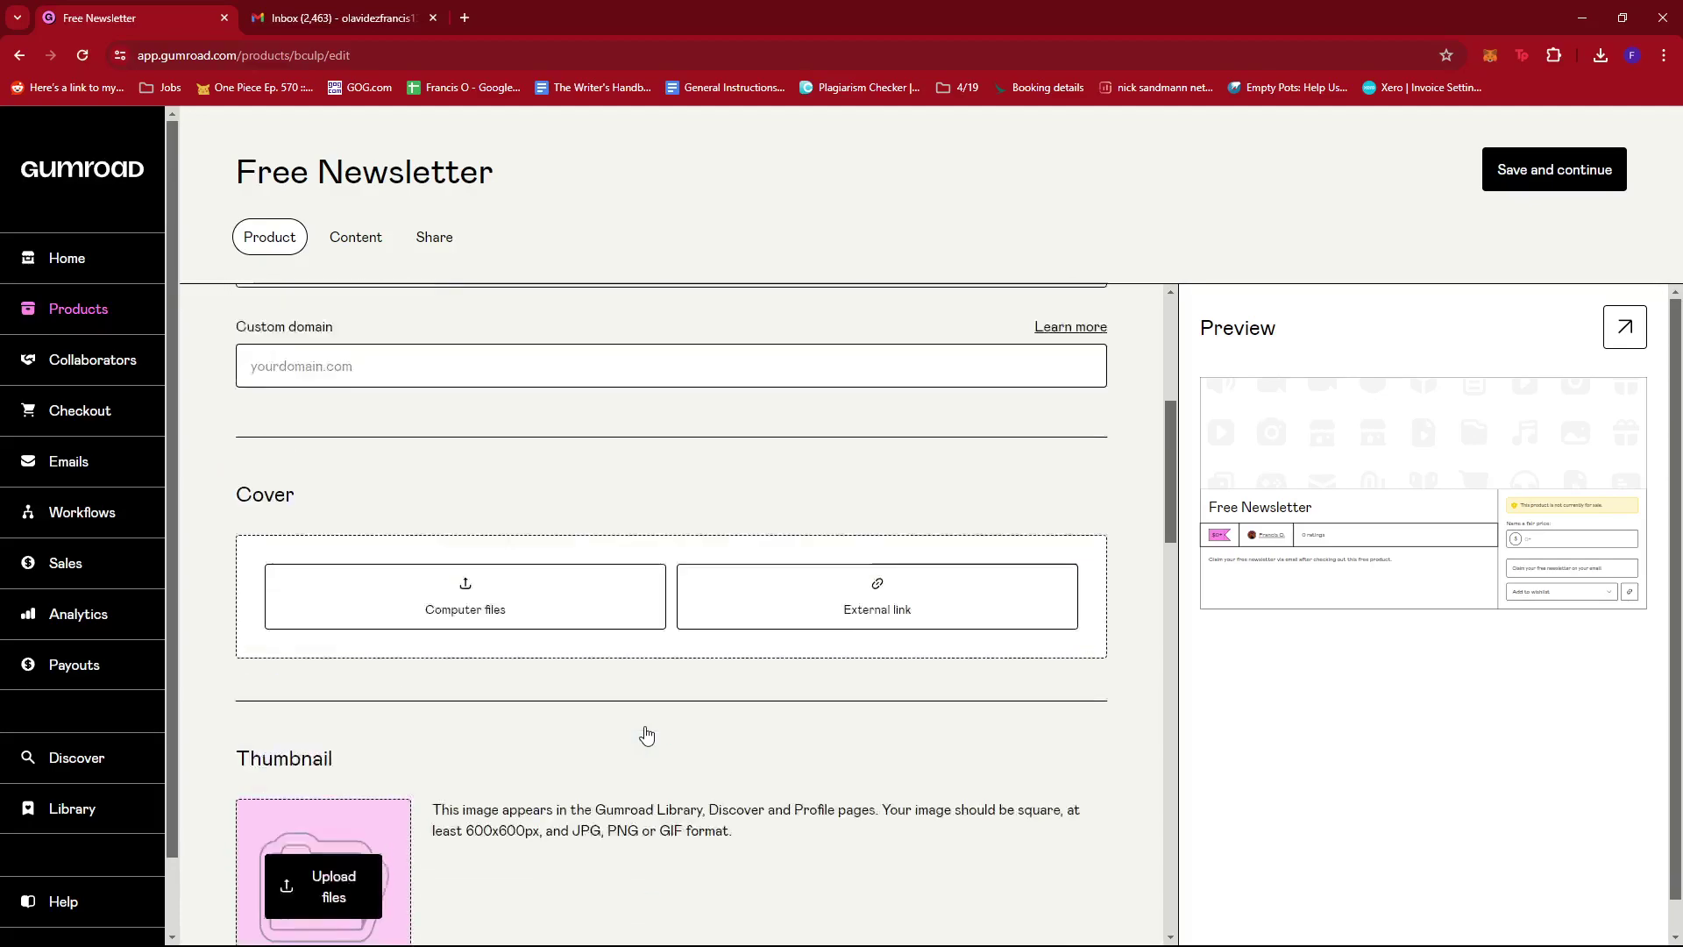
{"action": "left_click", "coordinate": [1548, 167]}
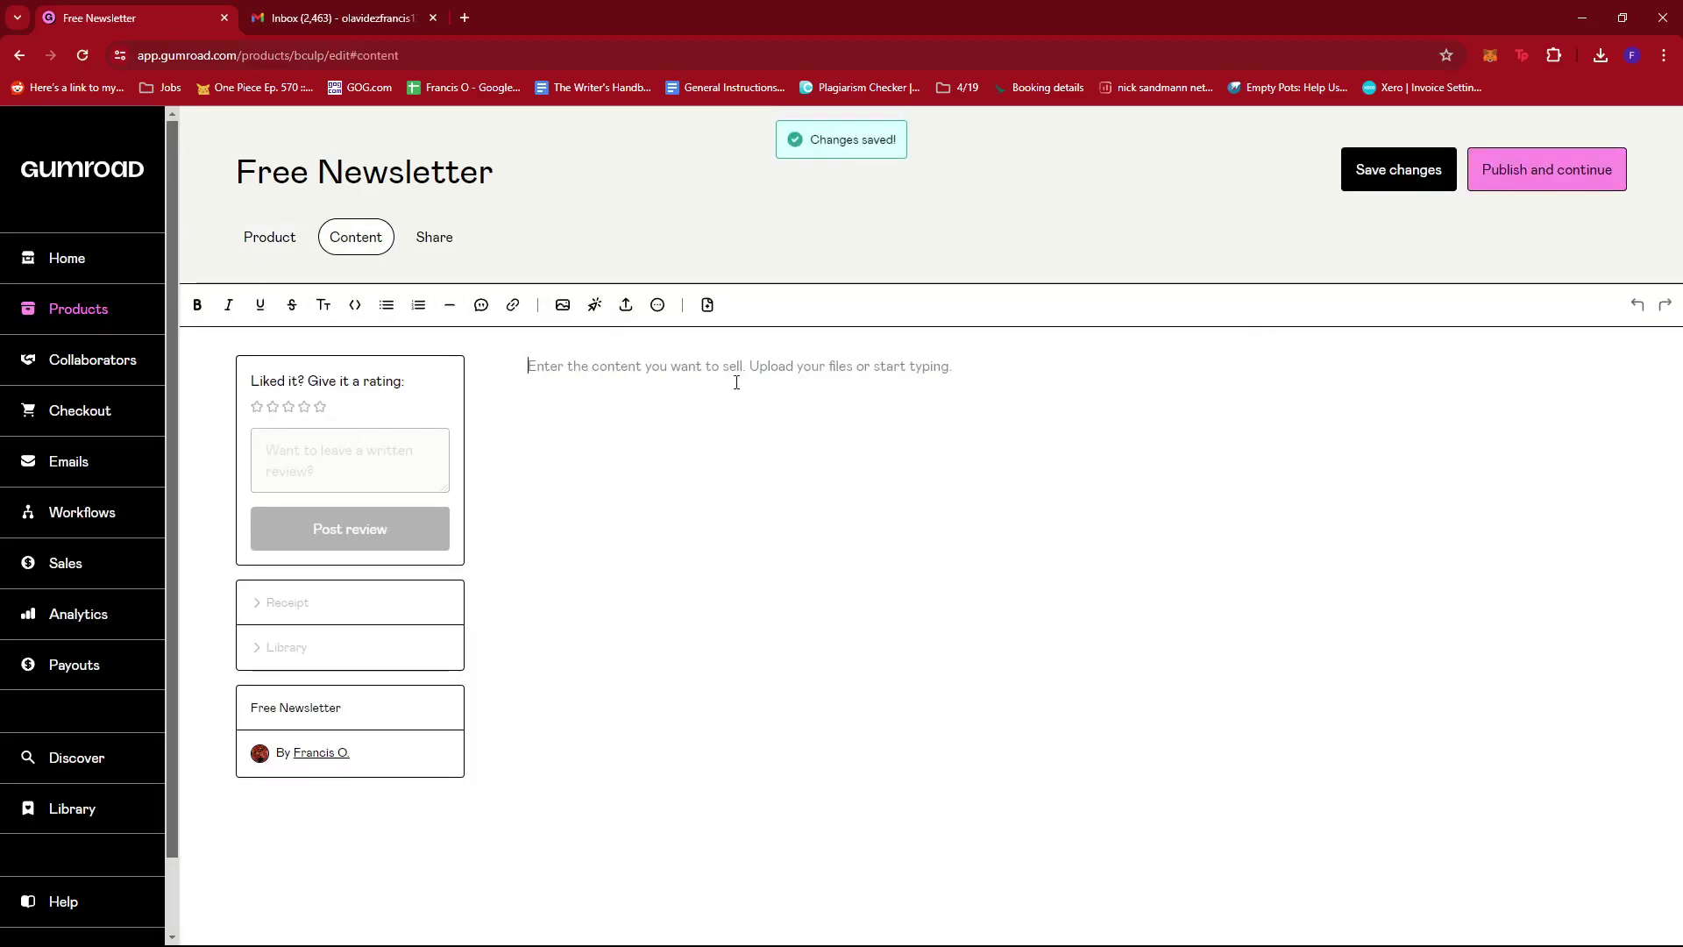
Write 'Thank you for claiming your free newsletter!' plus a subscribe note, then publish
{"action": "left_click", "coordinate": [736, 382]}
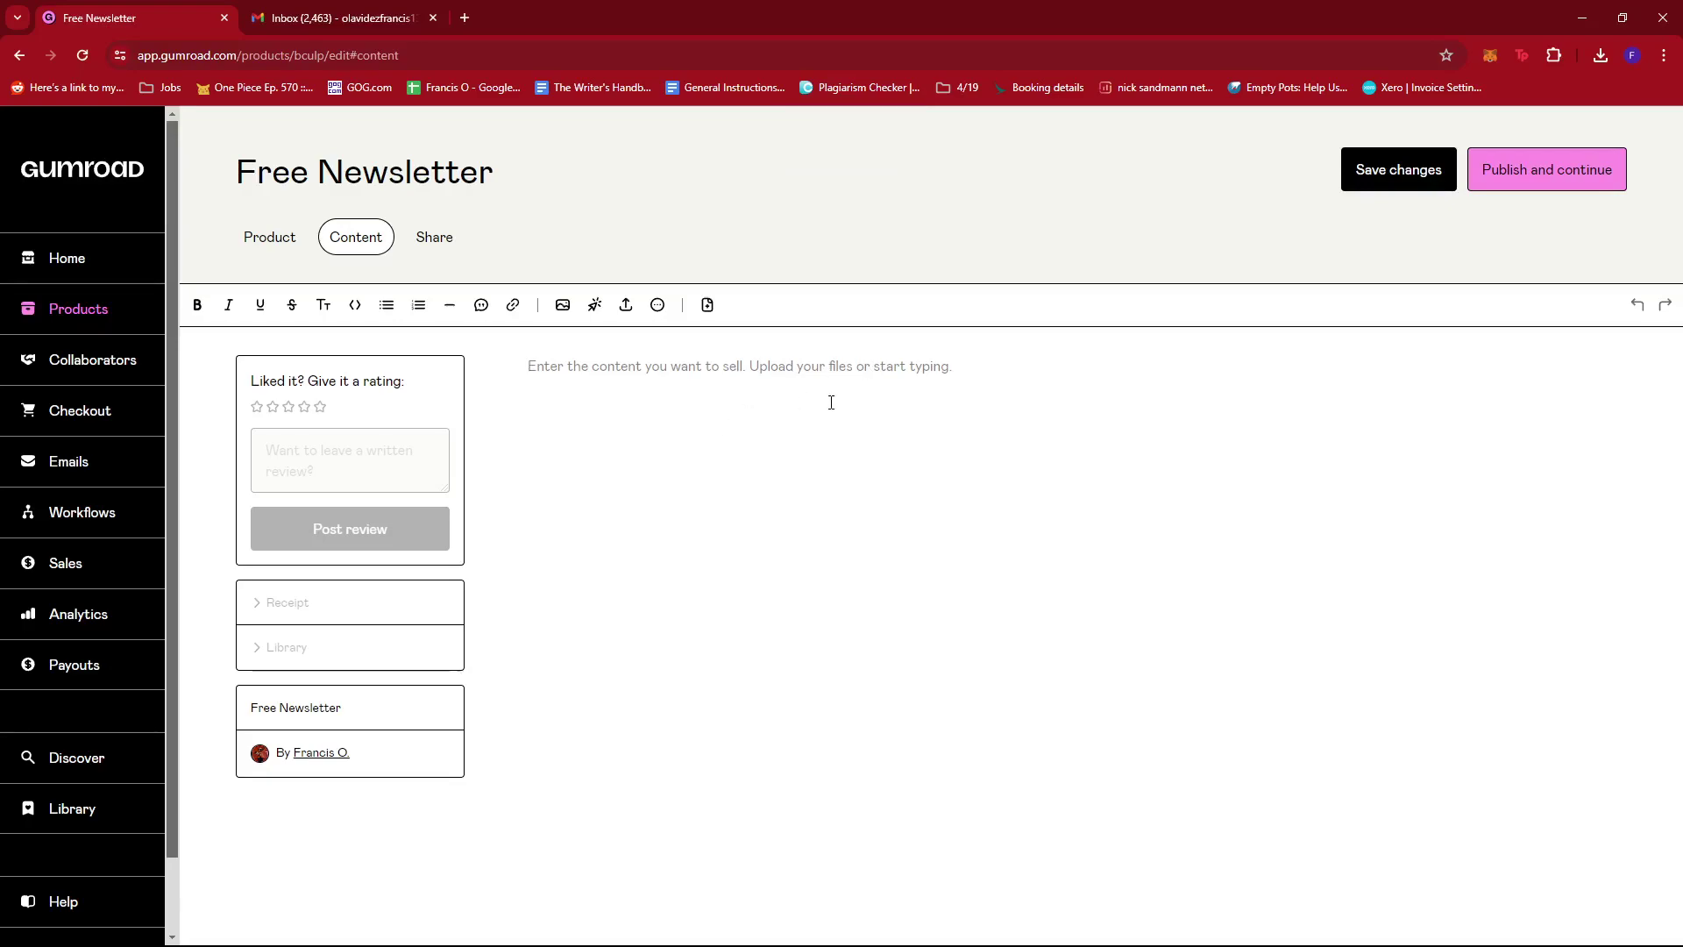
{"action": "type", "text": "Tha"}
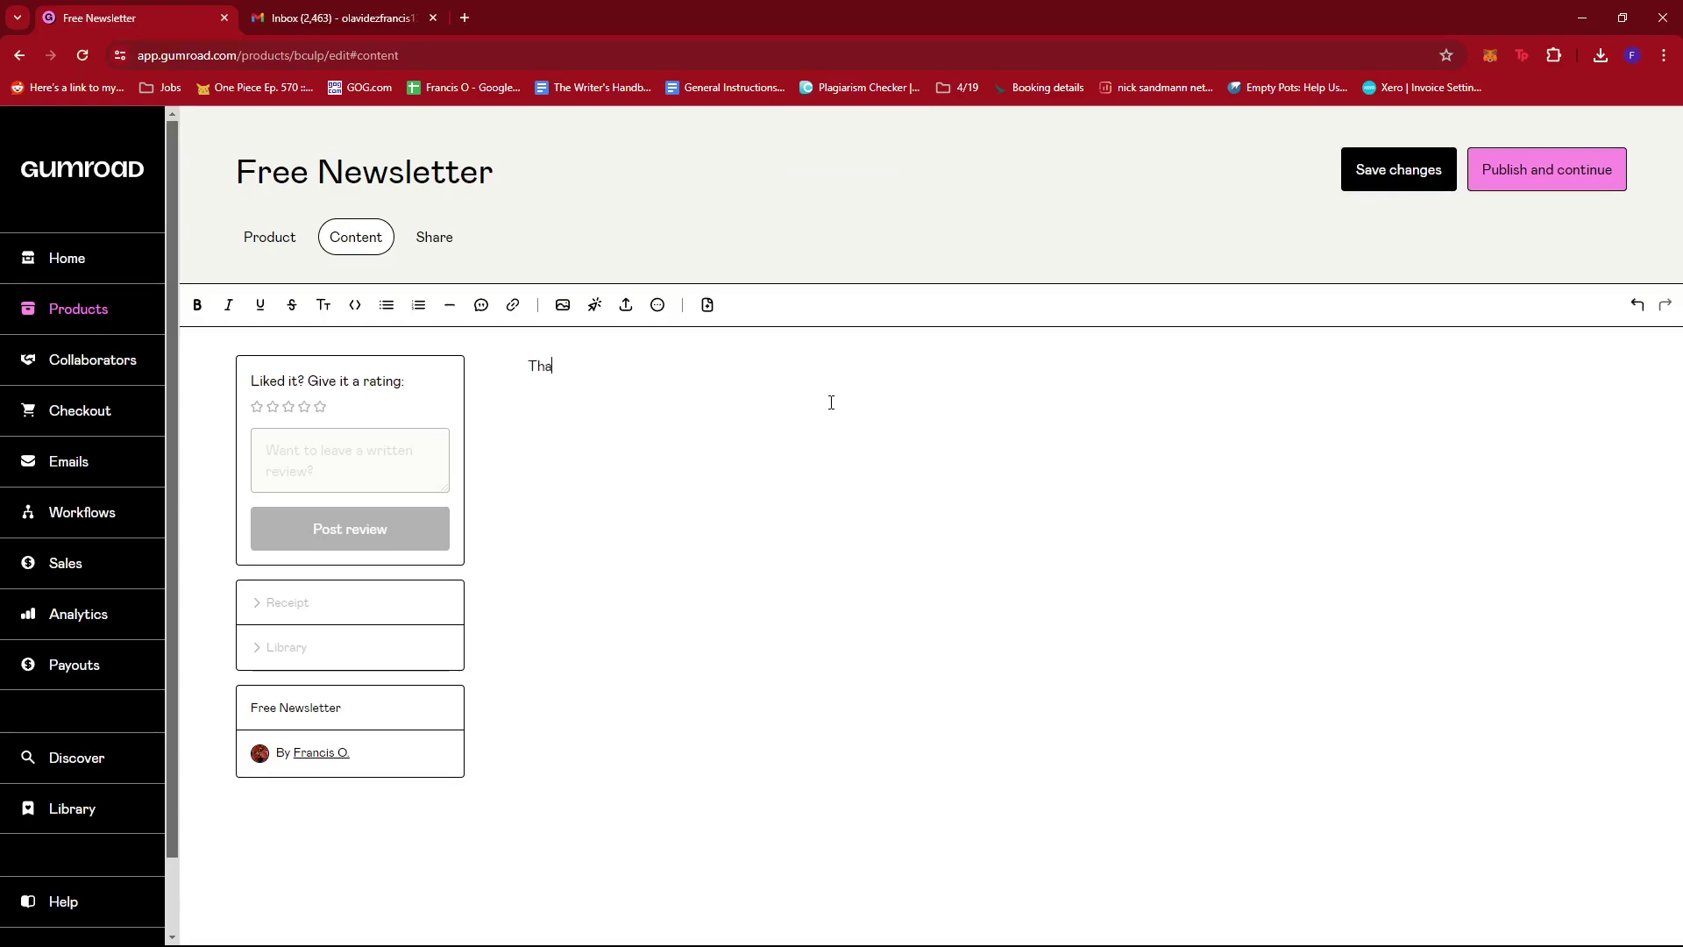
{"action": "type", "text": "nk you for claiming your fr"}
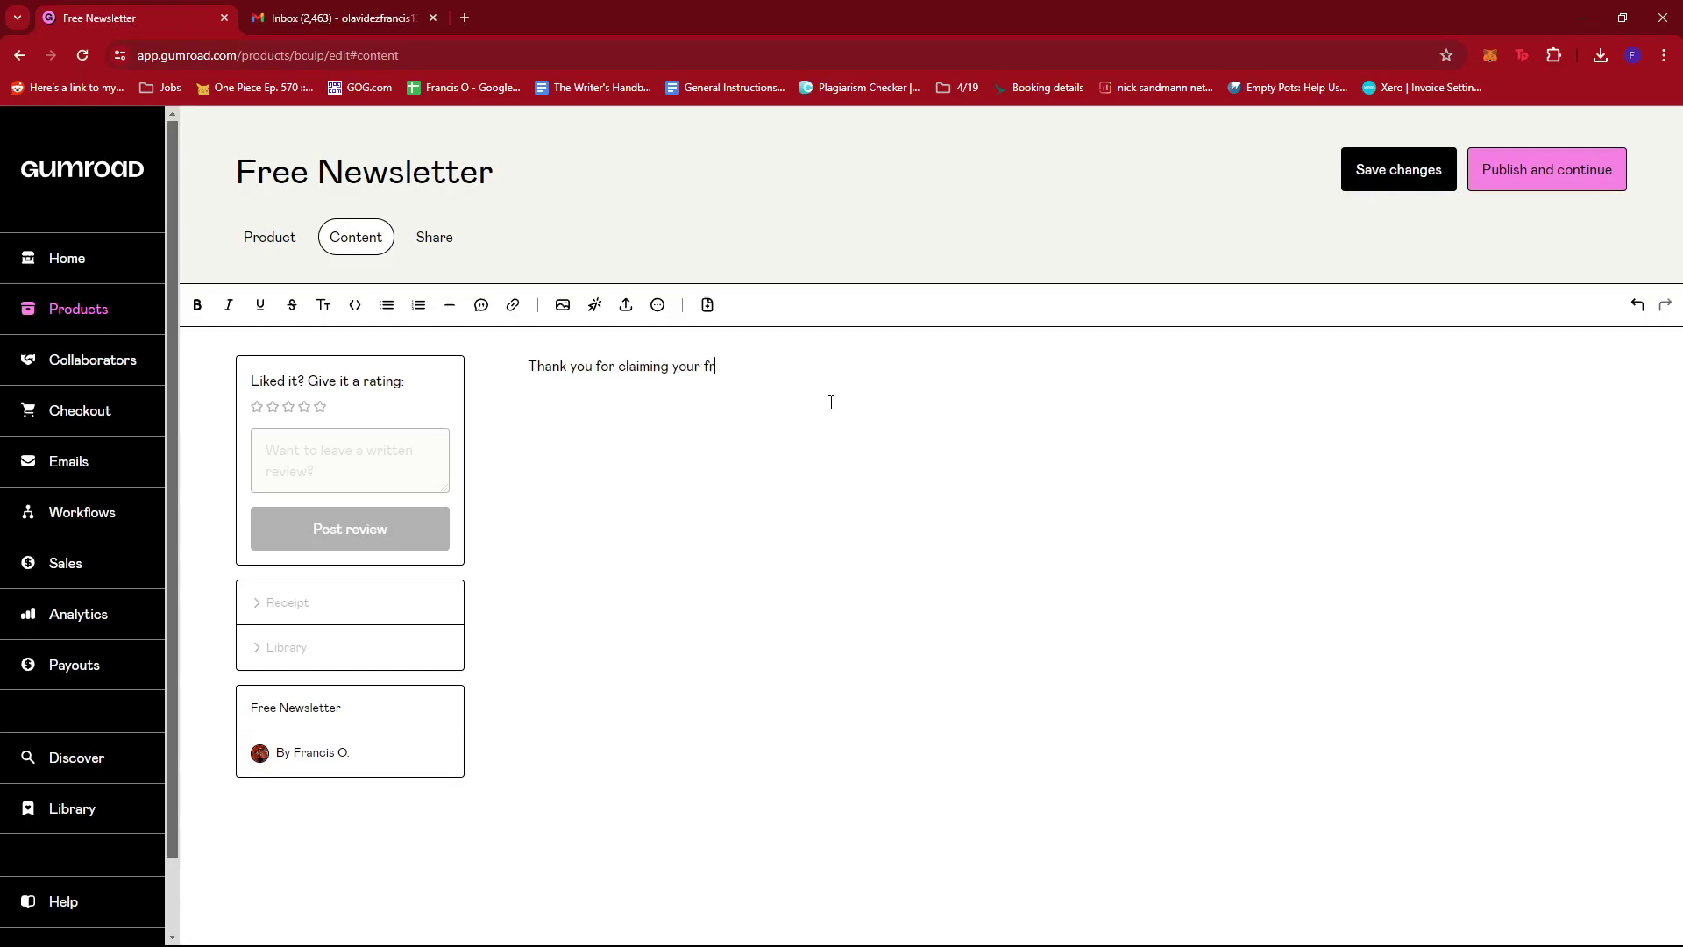
{"action": "type", "text": "ee newsletter! An email shoukd"}
{"action": "key", "text": "BackSpace"}
{"action": "type", "text": "ld be on "}
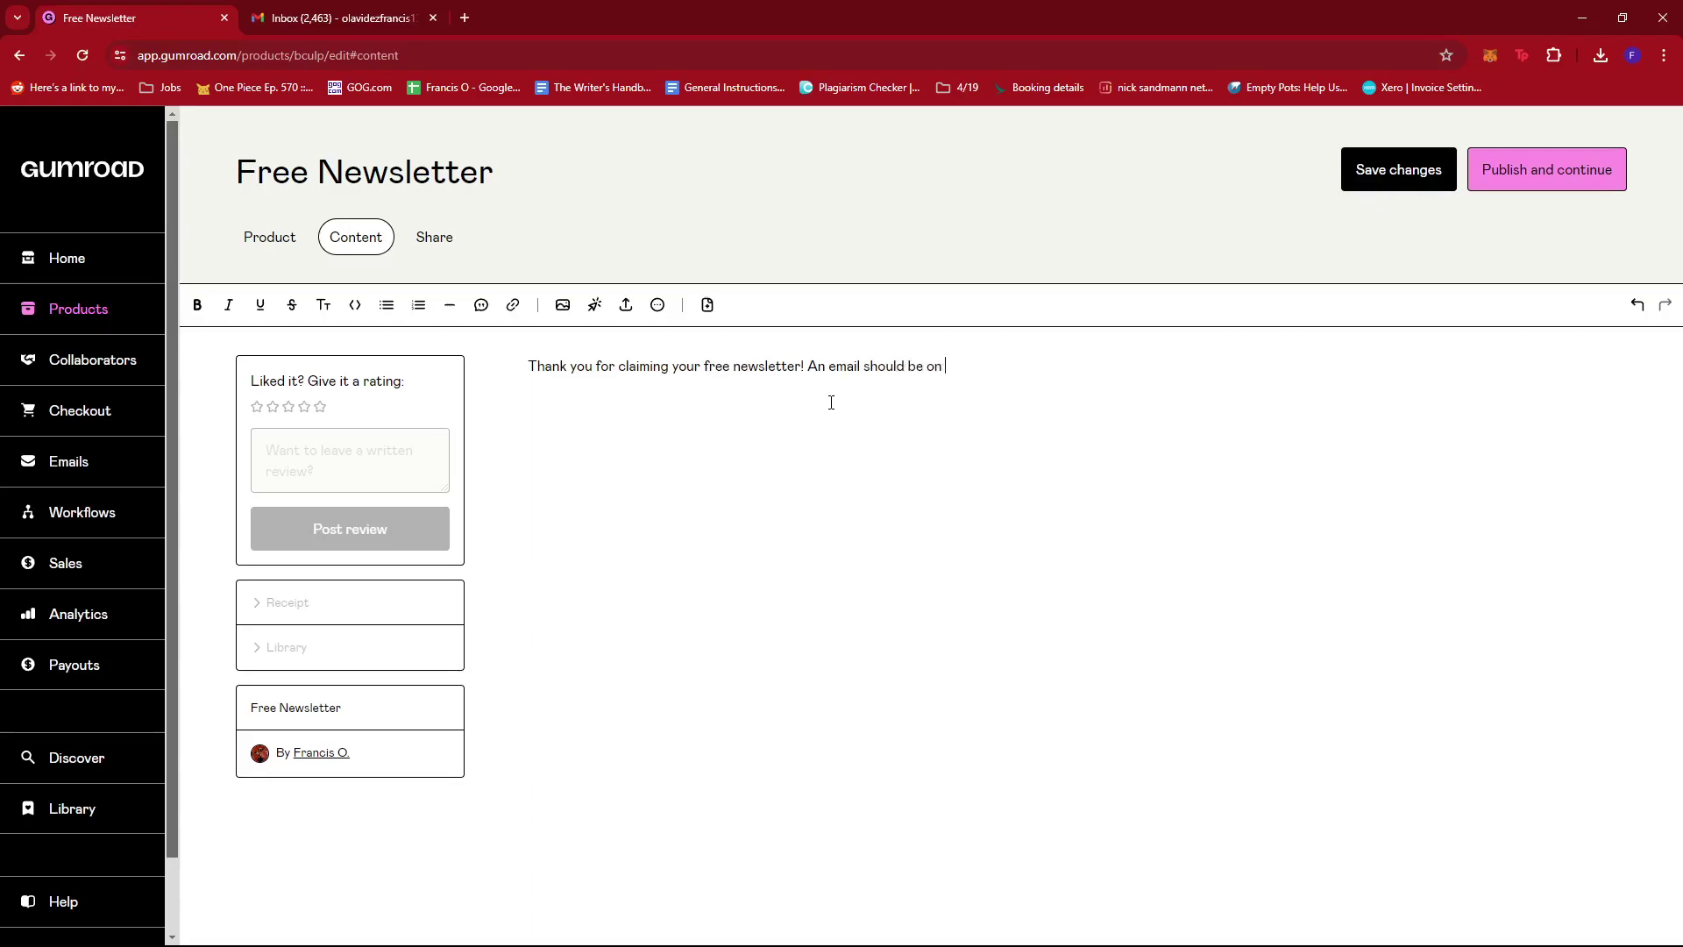
{"action": "type", "text": "its way containing the nes"}
{"action": "type", "text": "sletter"}
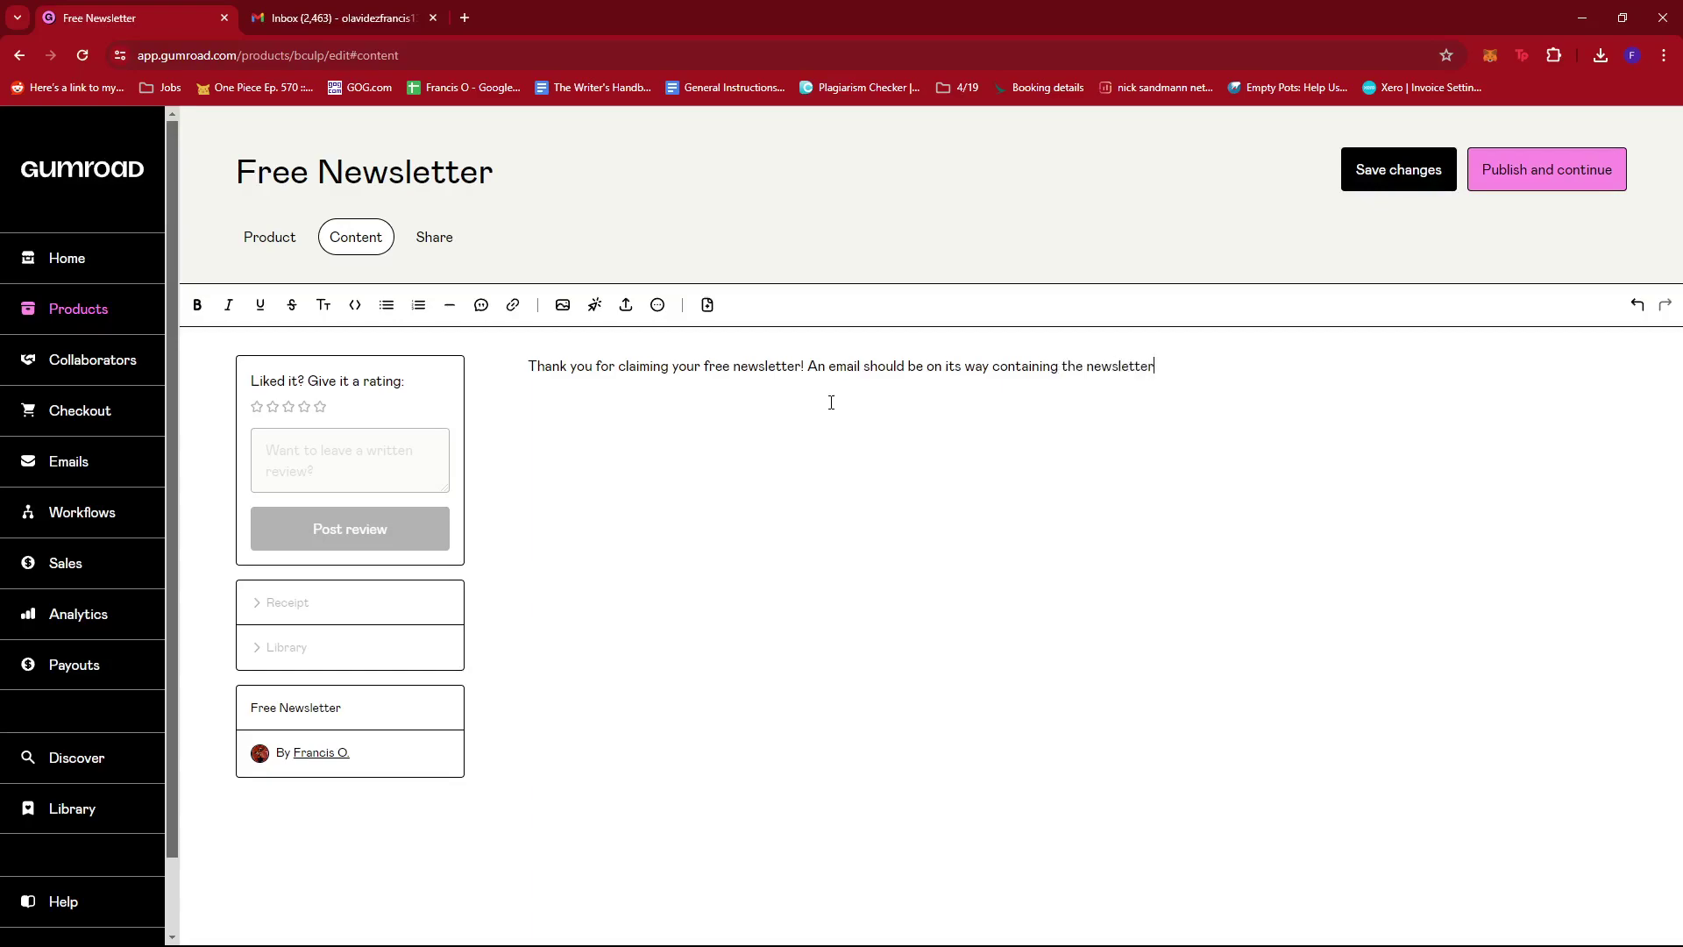
{"action": "type", "text": " and a bonus freebie."}
{"action": "key", "text": "Return"}
{"action": "type", "text": "Make sure to subscribe"}
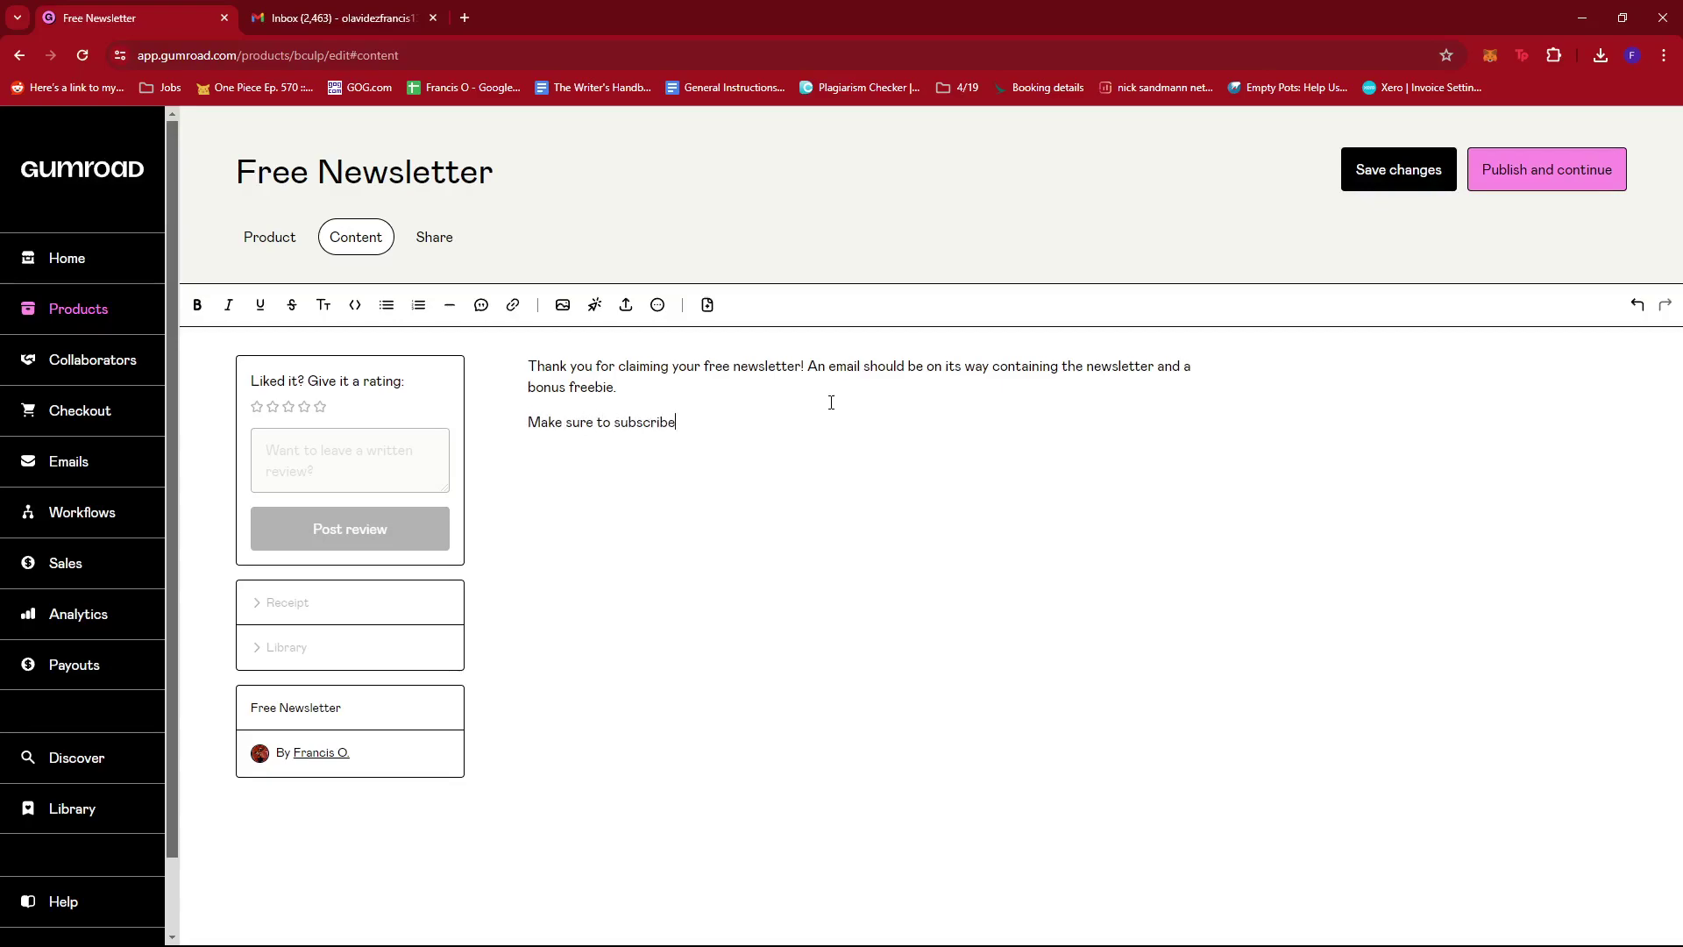
{"action": "type", "text": " to my Gumroad store to stay"}
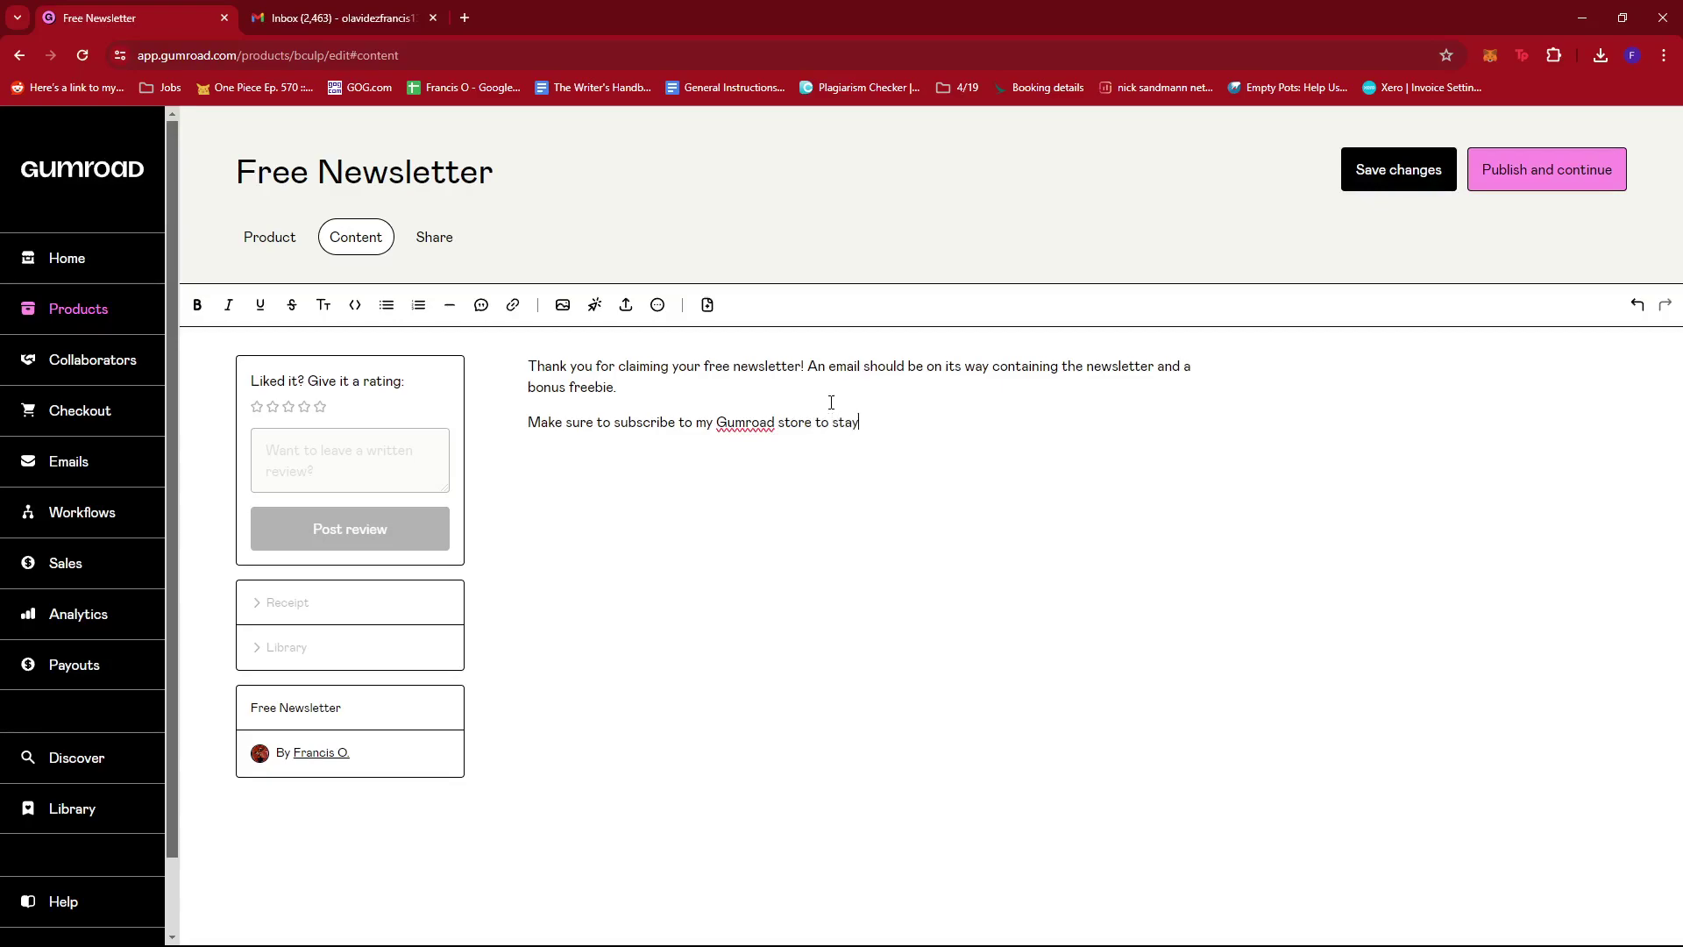
{"action": "type", "text": " updated on the latest news"}
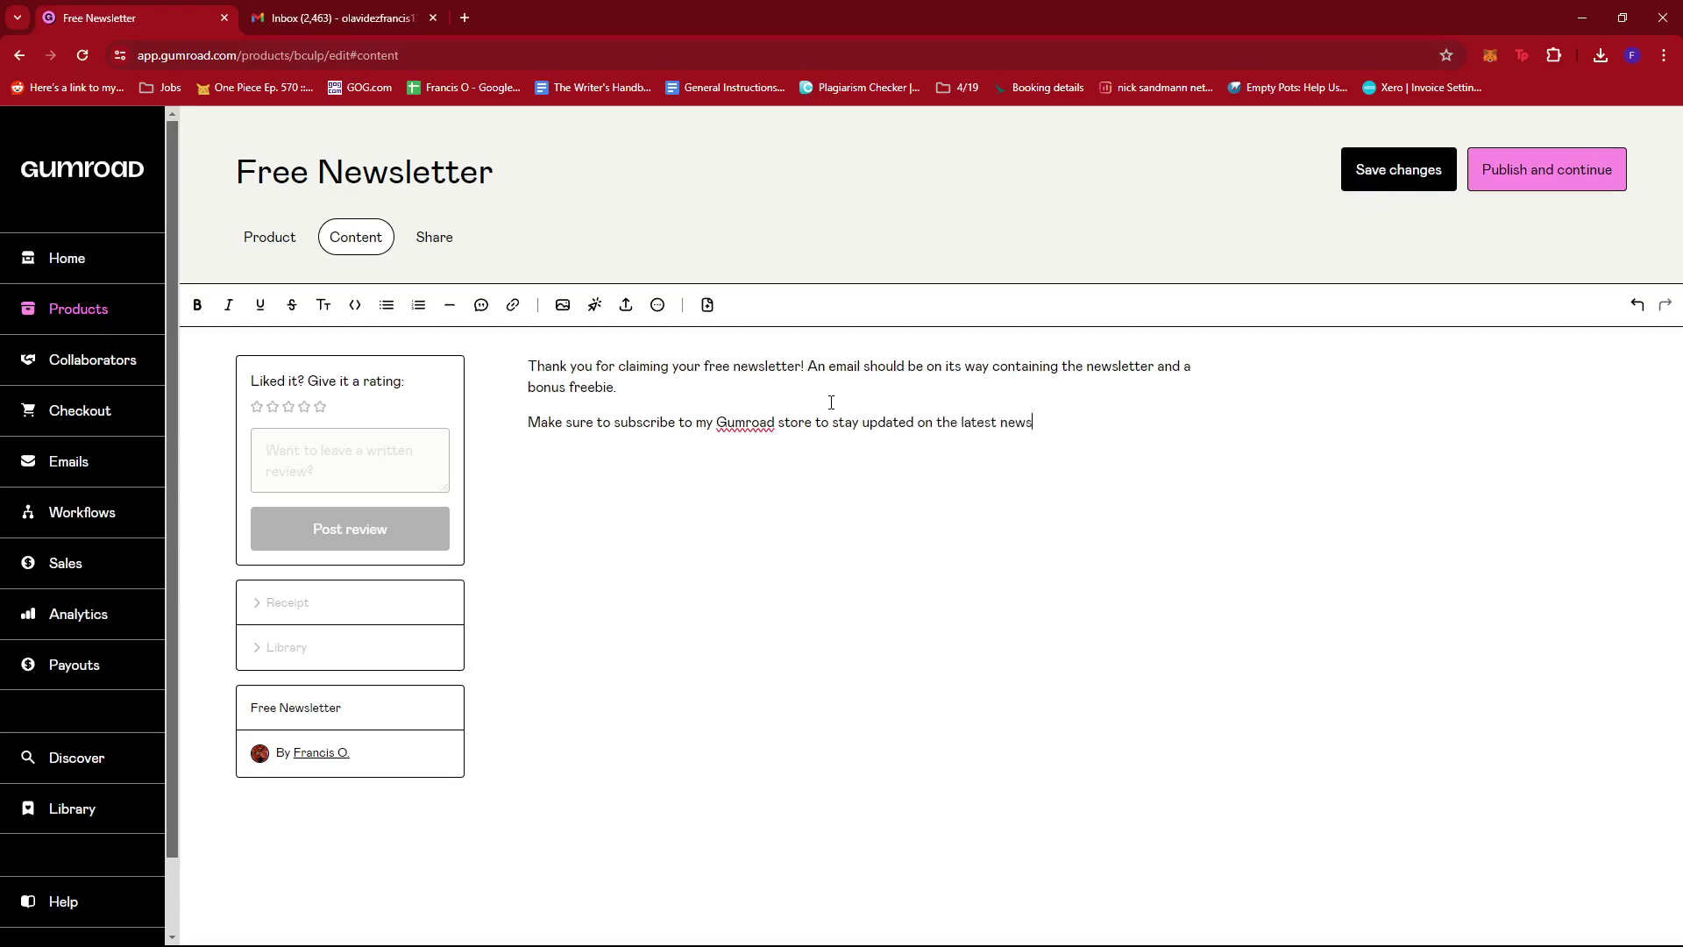
{"action": "type", "text": " and offers."}
{"action": "left_click", "coordinate": [1541, 171]}
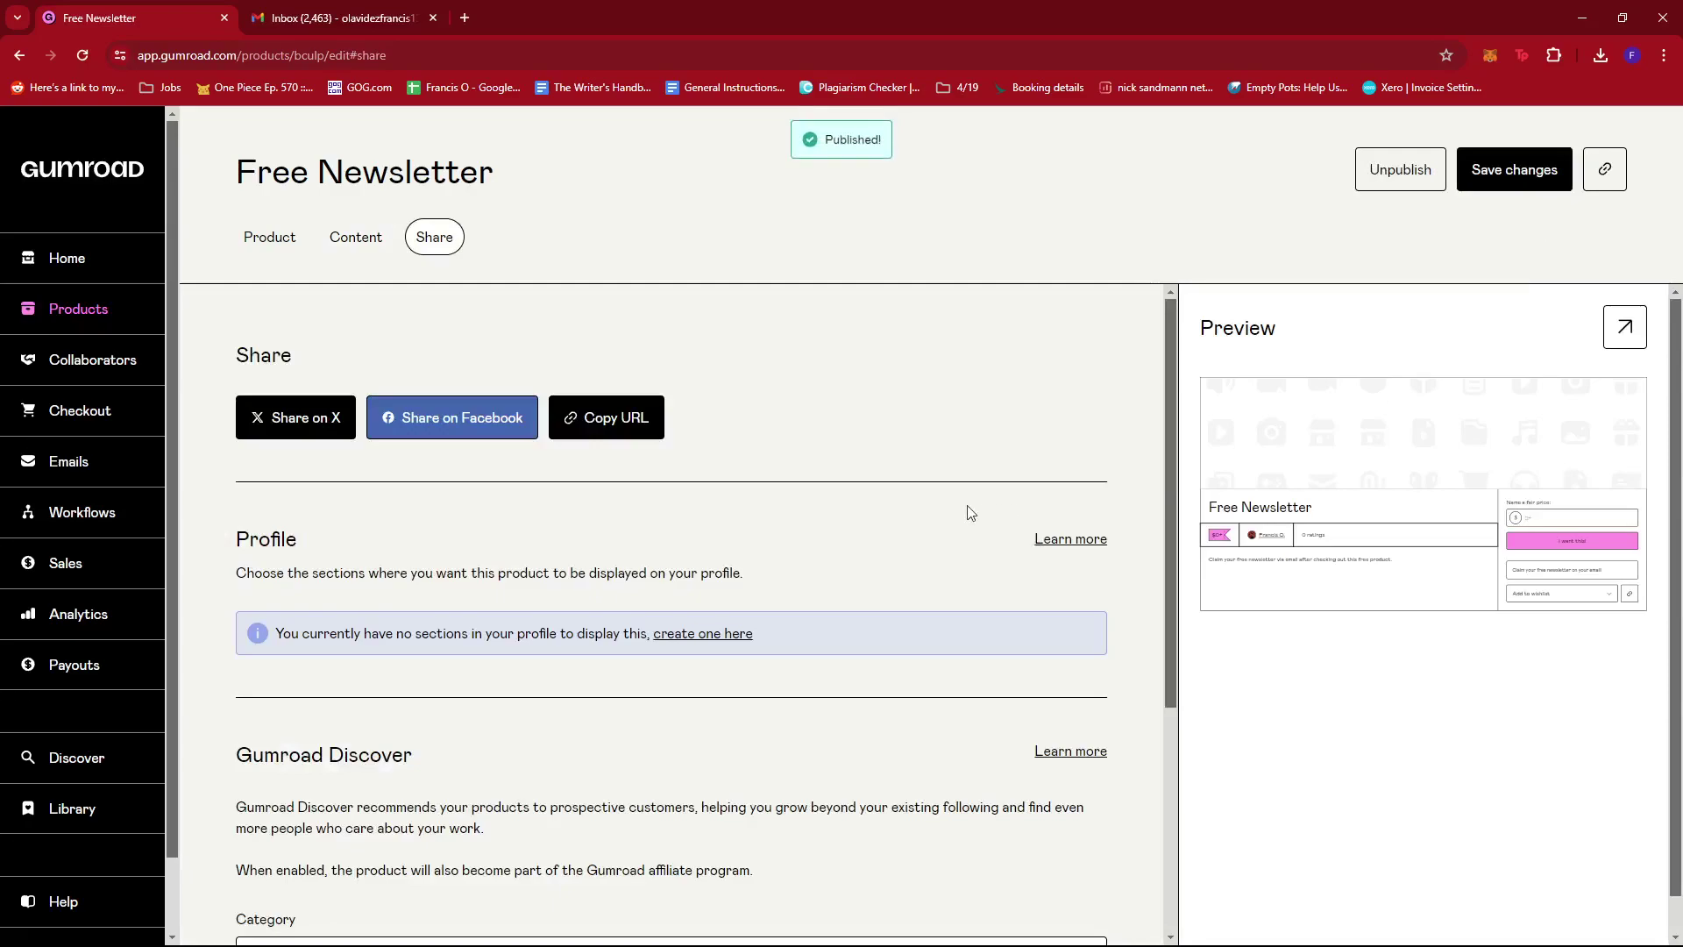
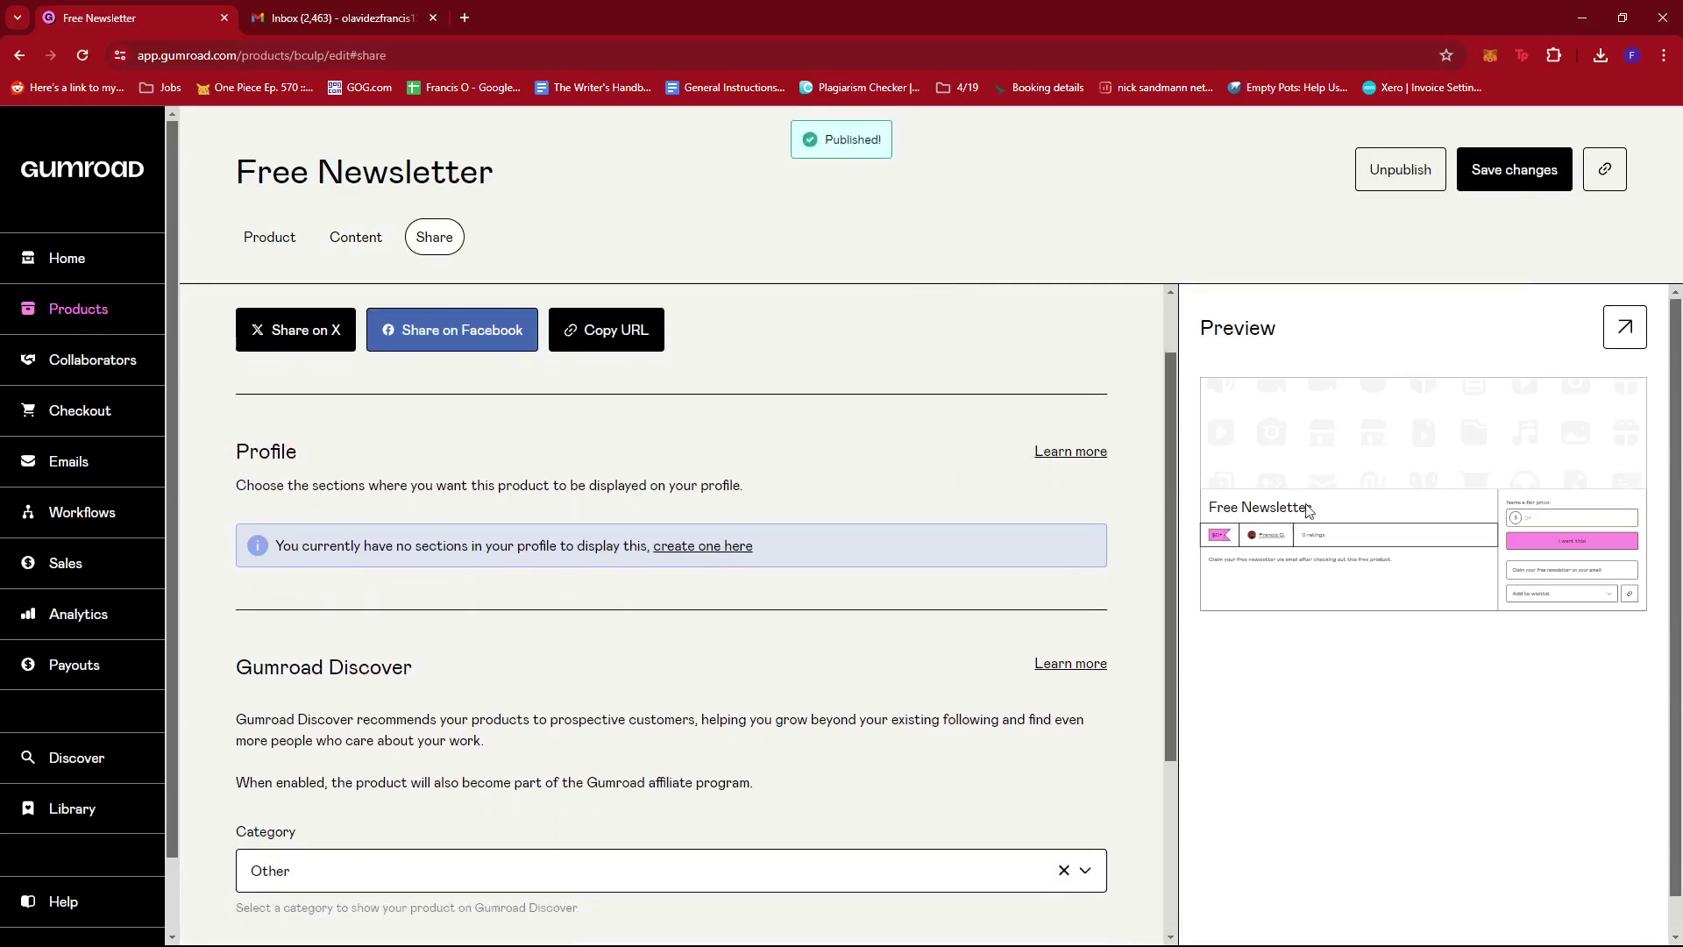
Turn off the star rating shown to customers for Free Newsletter
{"action": "scroll", "coordinate": [875, 429], "scroll_direction": "down", "scroll_amount": 1}
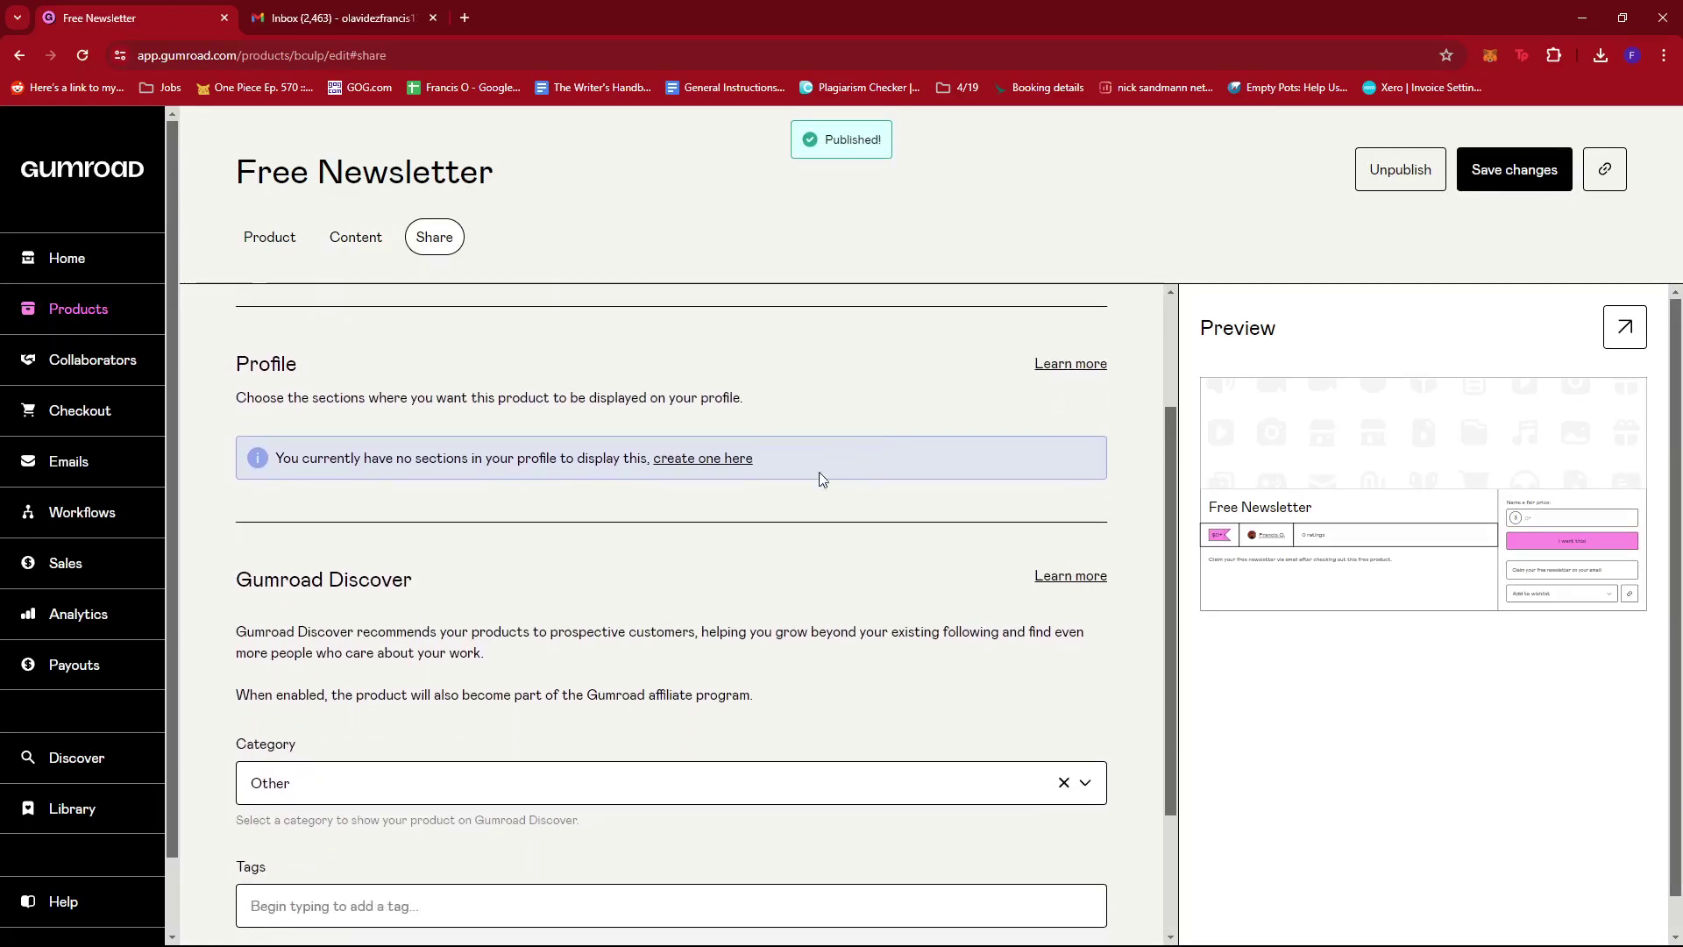
{"action": "scroll", "coordinate": [833, 499], "scroll_direction": "down", "scroll_amount": 2}
{"action": "scroll", "coordinate": [837, 518], "scroll_direction": "up", "scroll_amount": 1}
{"action": "scroll", "coordinate": [842, 519], "scroll_direction": "down", "scroll_amount": 1}
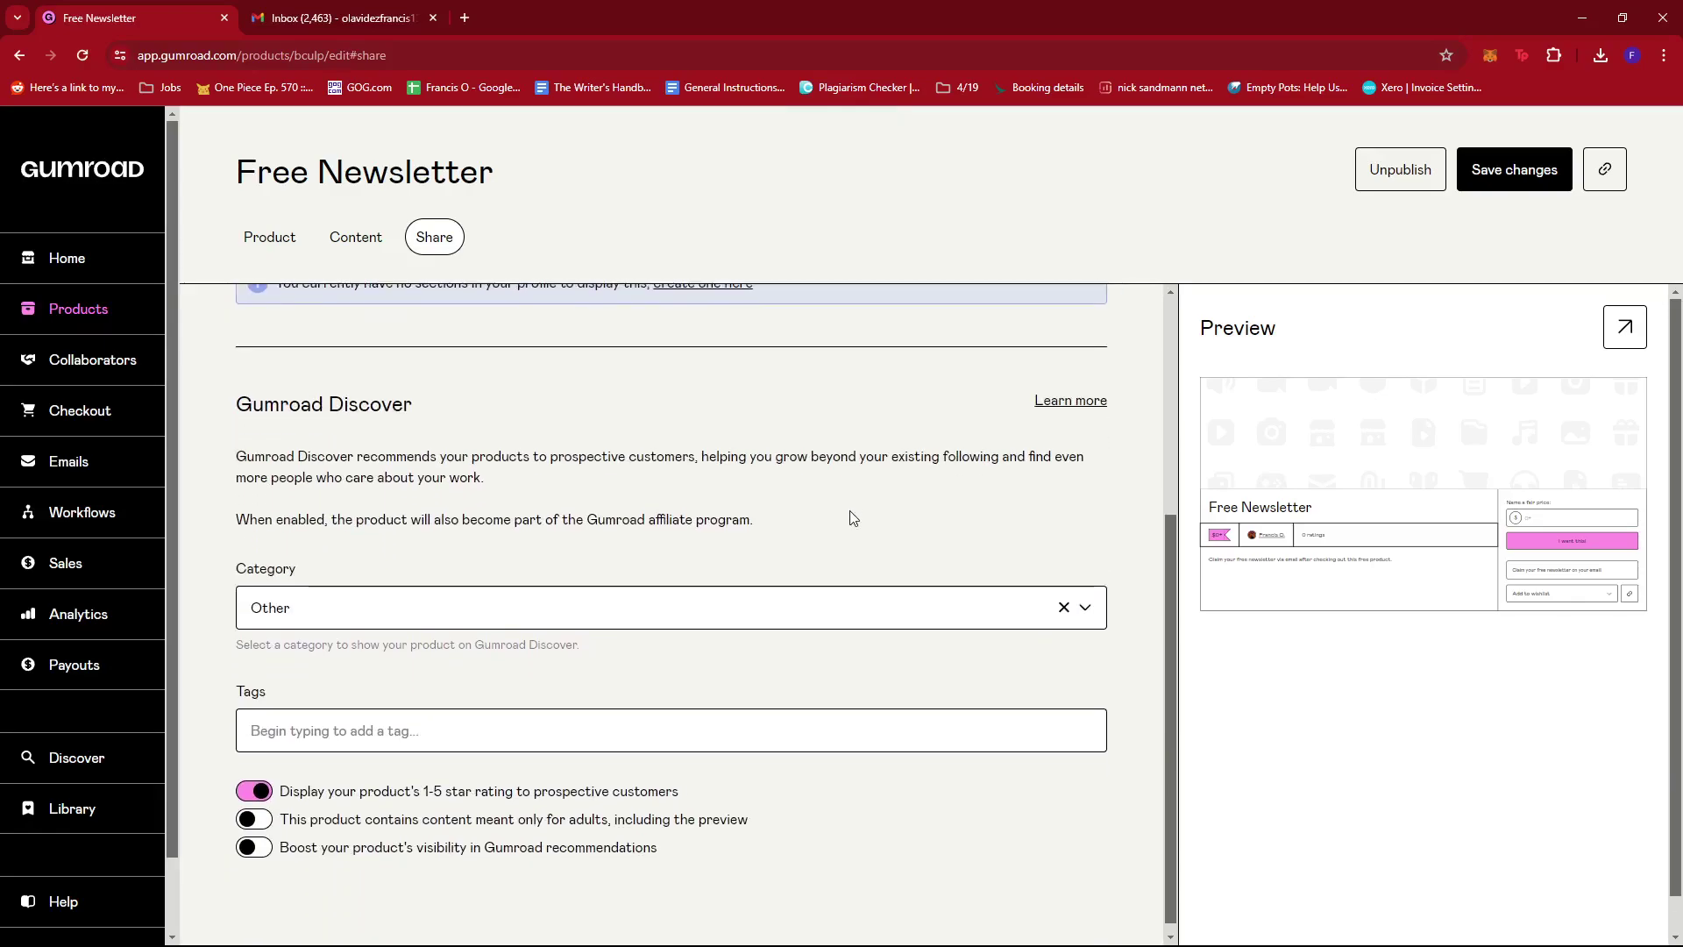
{"action": "scroll", "coordinate": [859, 516], "scroll_direction": "up", "scroll_amount": 2}
{"action": "scroll", "coordinate": [860, 515], "scroll_direction": "up", "scroll_amount": 1}
{"action": "scroll", "coordinate": [860, 515], "scroll_direction": "down", "scroll_amount": 2}
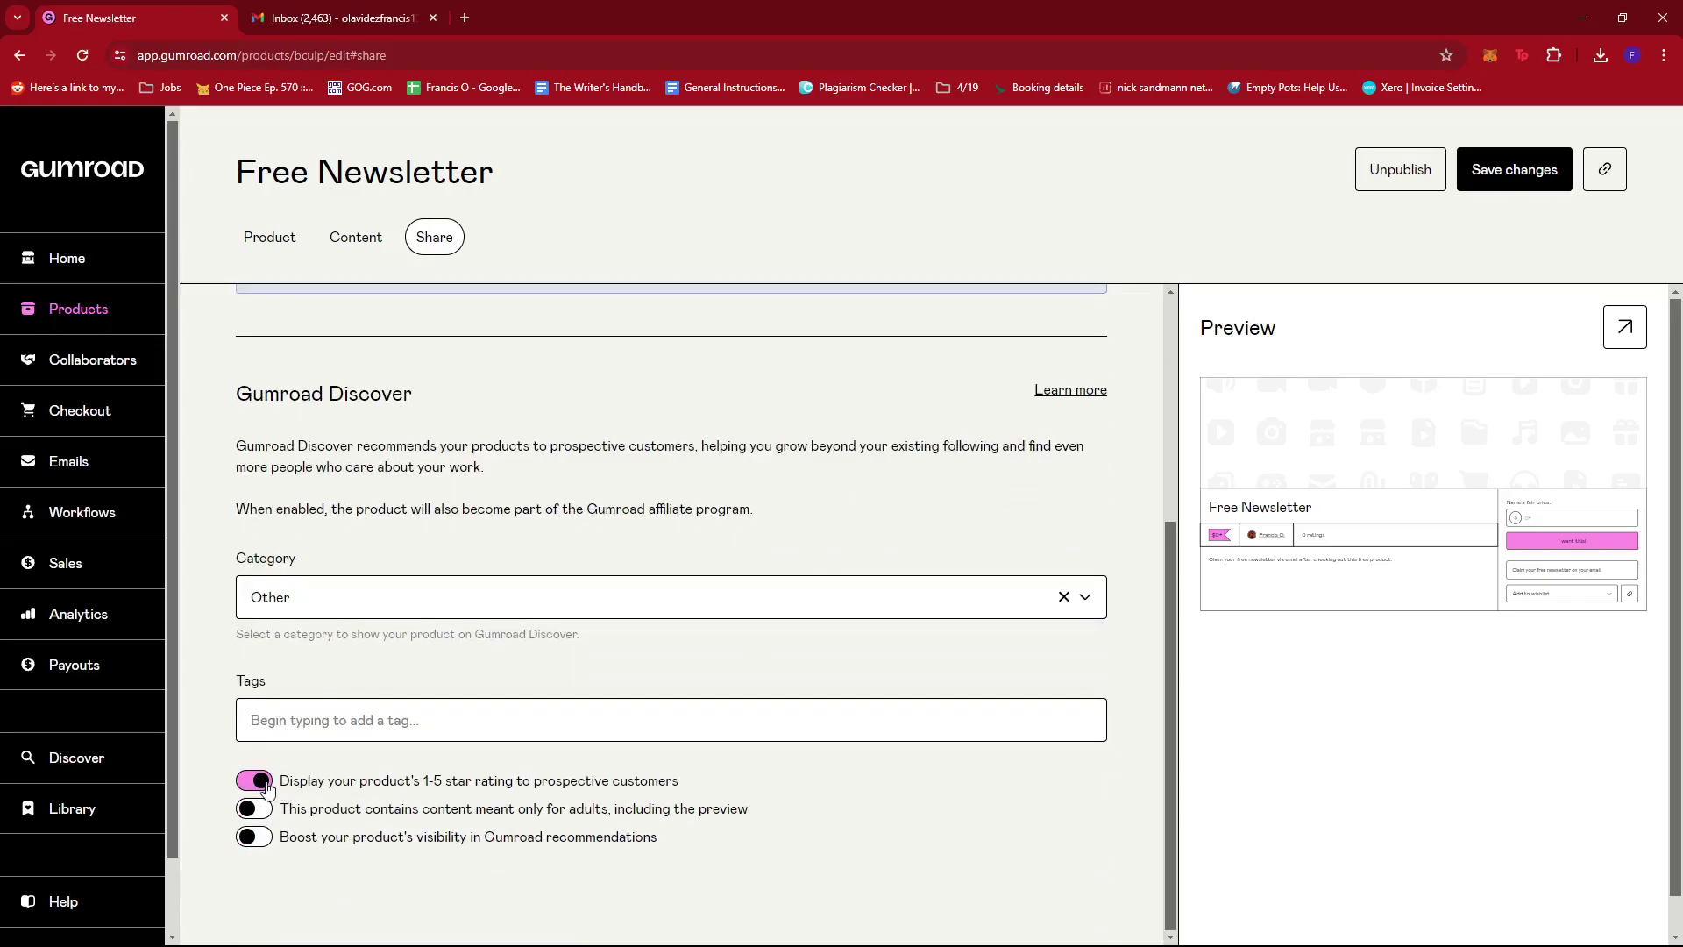
{"action": "left_click", "coordinate": [270, 785]}
Save the product changes and return to the Products list
{"action": "scroll", "coordinate": [861, 806], "scroll_direction": "up", "scroll_amount": 4}
{"action": "left_click", "coordinate": [1512, 171]}
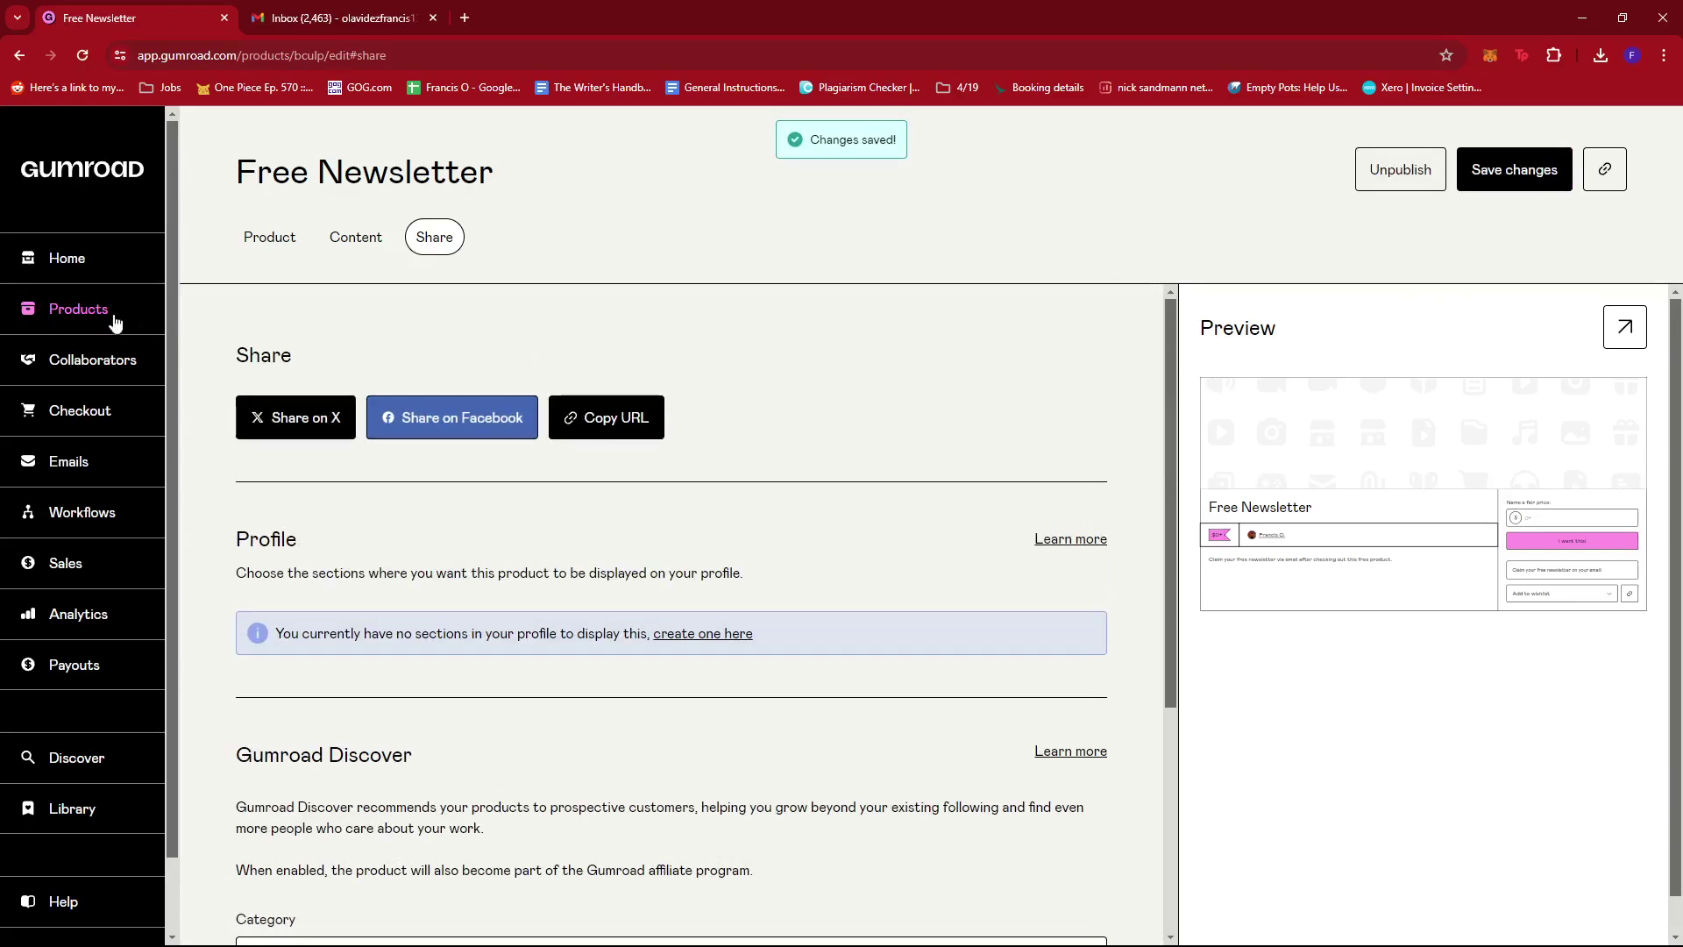
{"action": "left_click", "coordinate": [88, 317]}
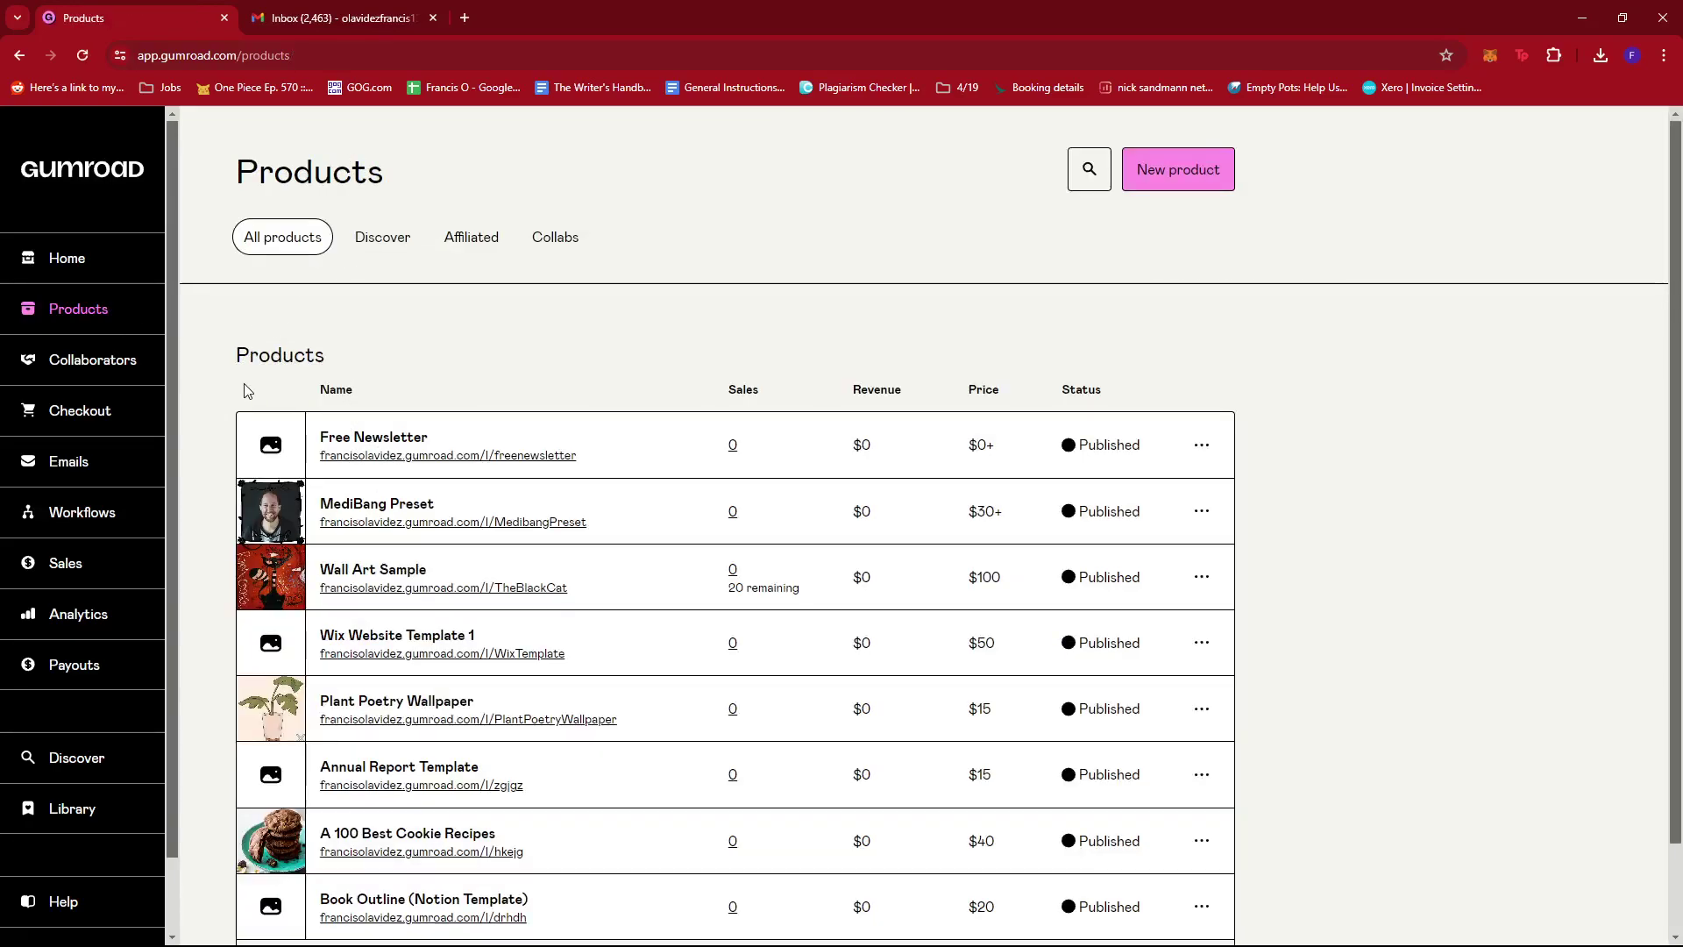
Go to Workflows and start a new workflow
{"action": "left_click", "coordinate": [103, 516]}
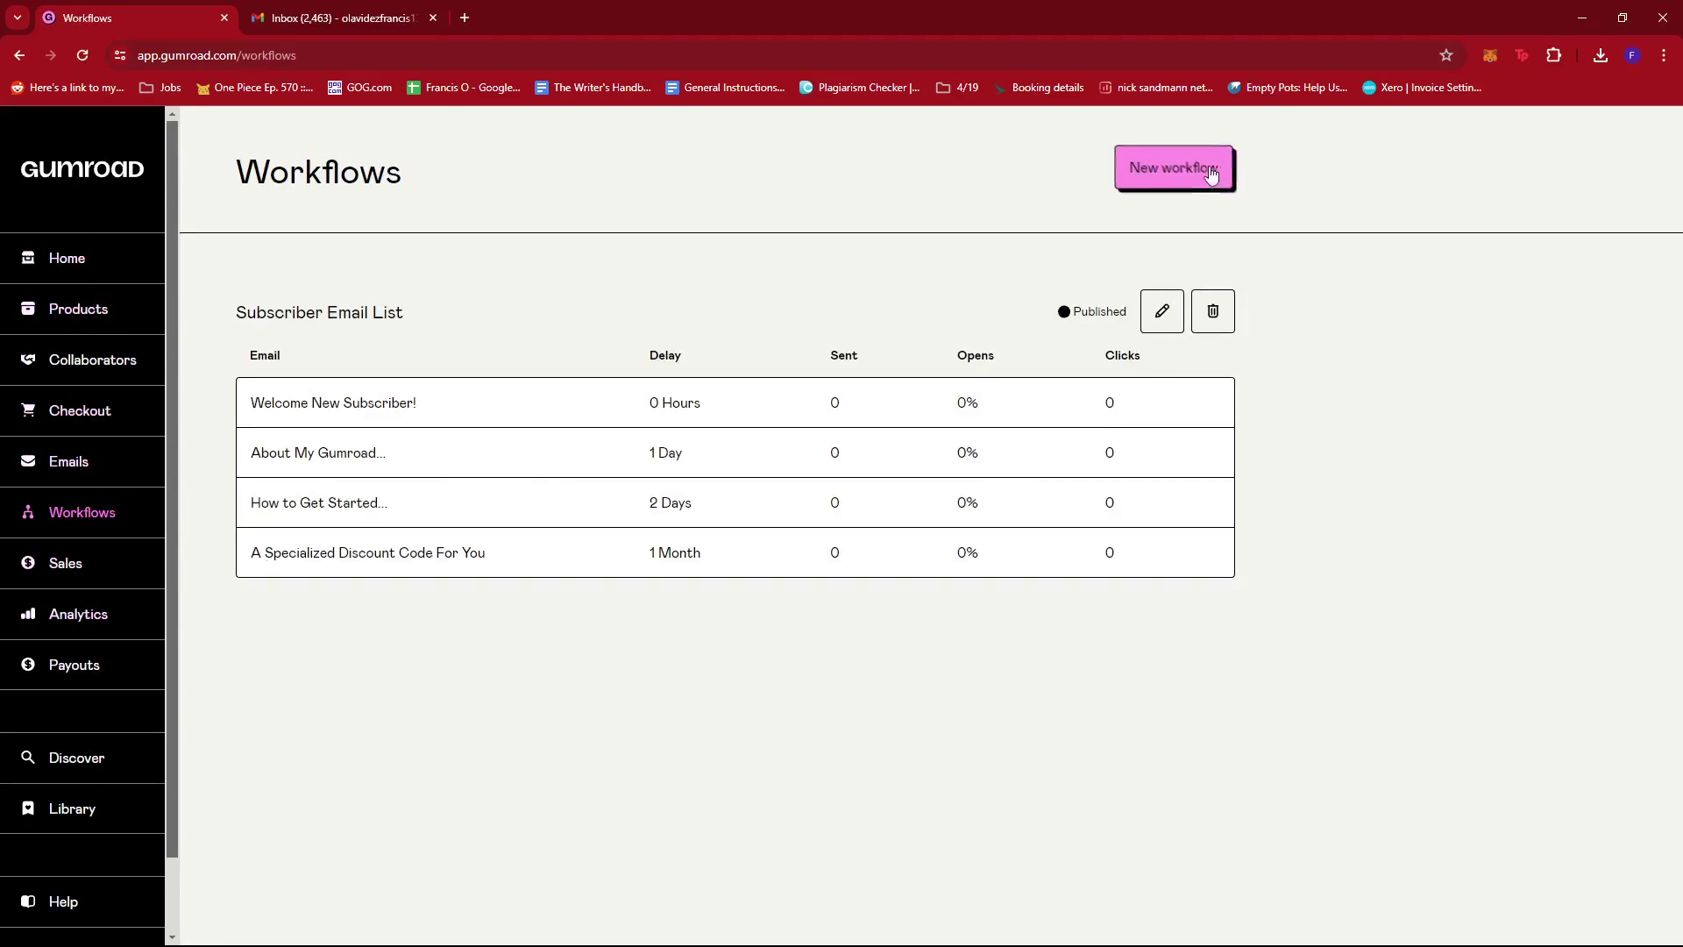
{"action": "left_click", "coordinate": [1166, 169]}
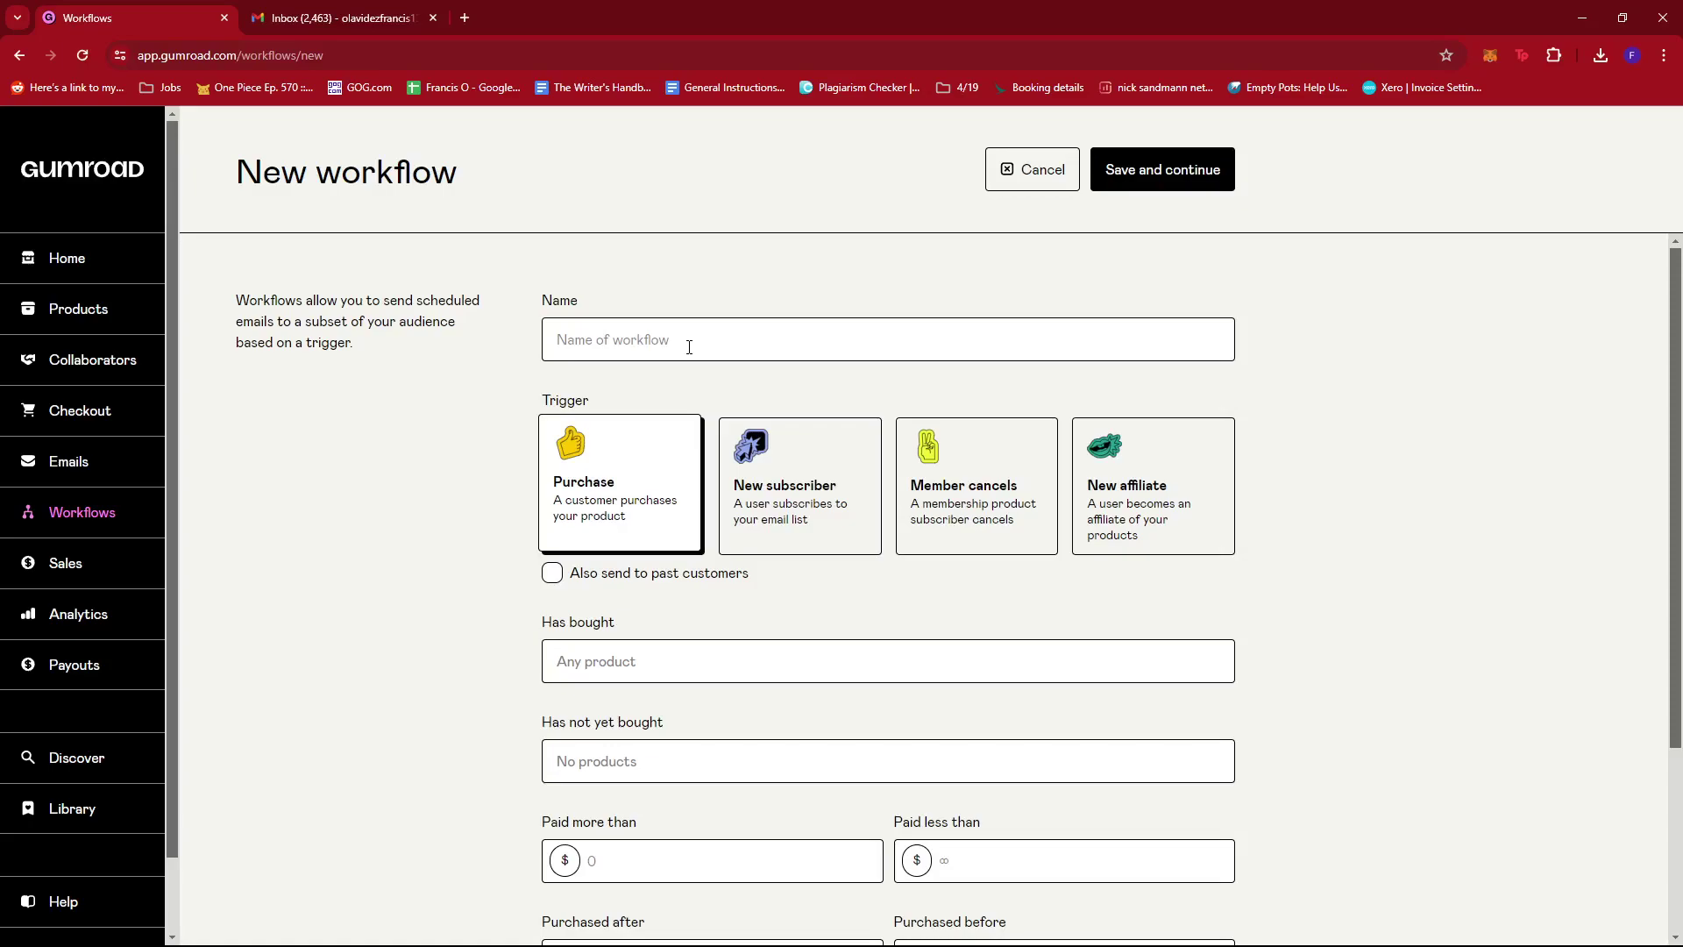
Name the new workflow 'Free Newsletter'
{"action": "scroll", "coordinate": [509, 517], "scroll_direction": "down", "scroll_amount": 1}
{"action": "scroll", "coordinate": [543, 506], "scroll_direction": "up", "scroll_amount": 1}
{"action": "left_click", "coordinate": [668, 336]}
{"action": "type", "text": "Free Newsletter"}
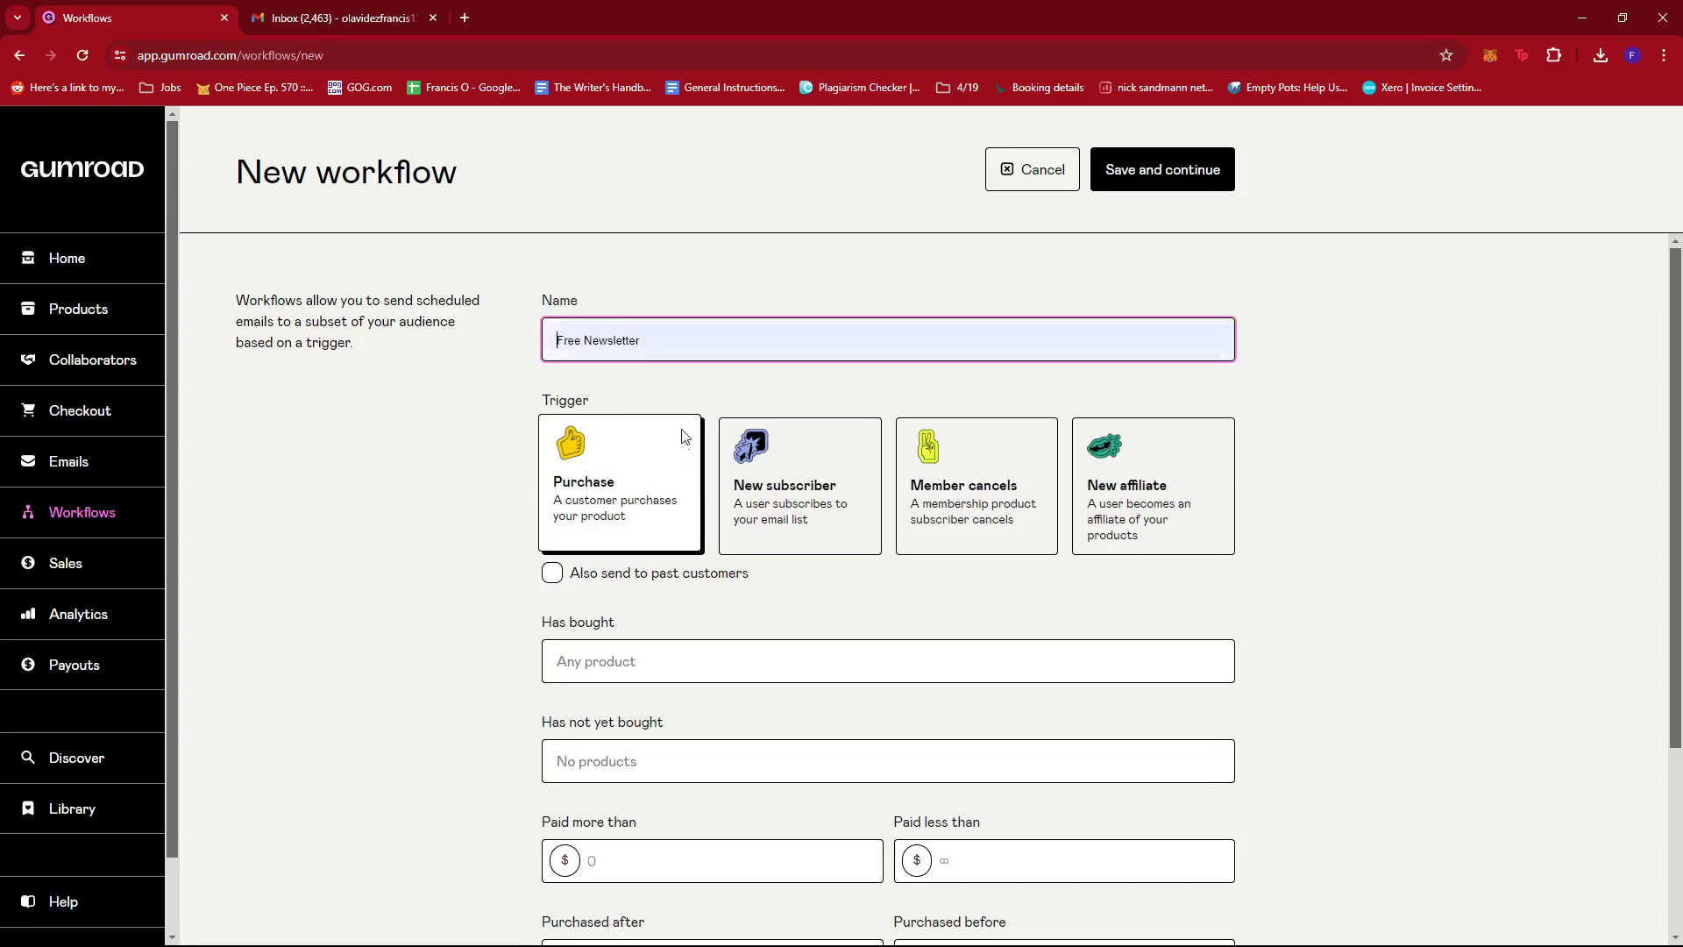
Limit the Purchase trigger to Free Newsletter buyers and save the workflow
{"action": "scroll", "coordinate": [943, 429], "scroll_direction": "down", "scroll_amount": 1}
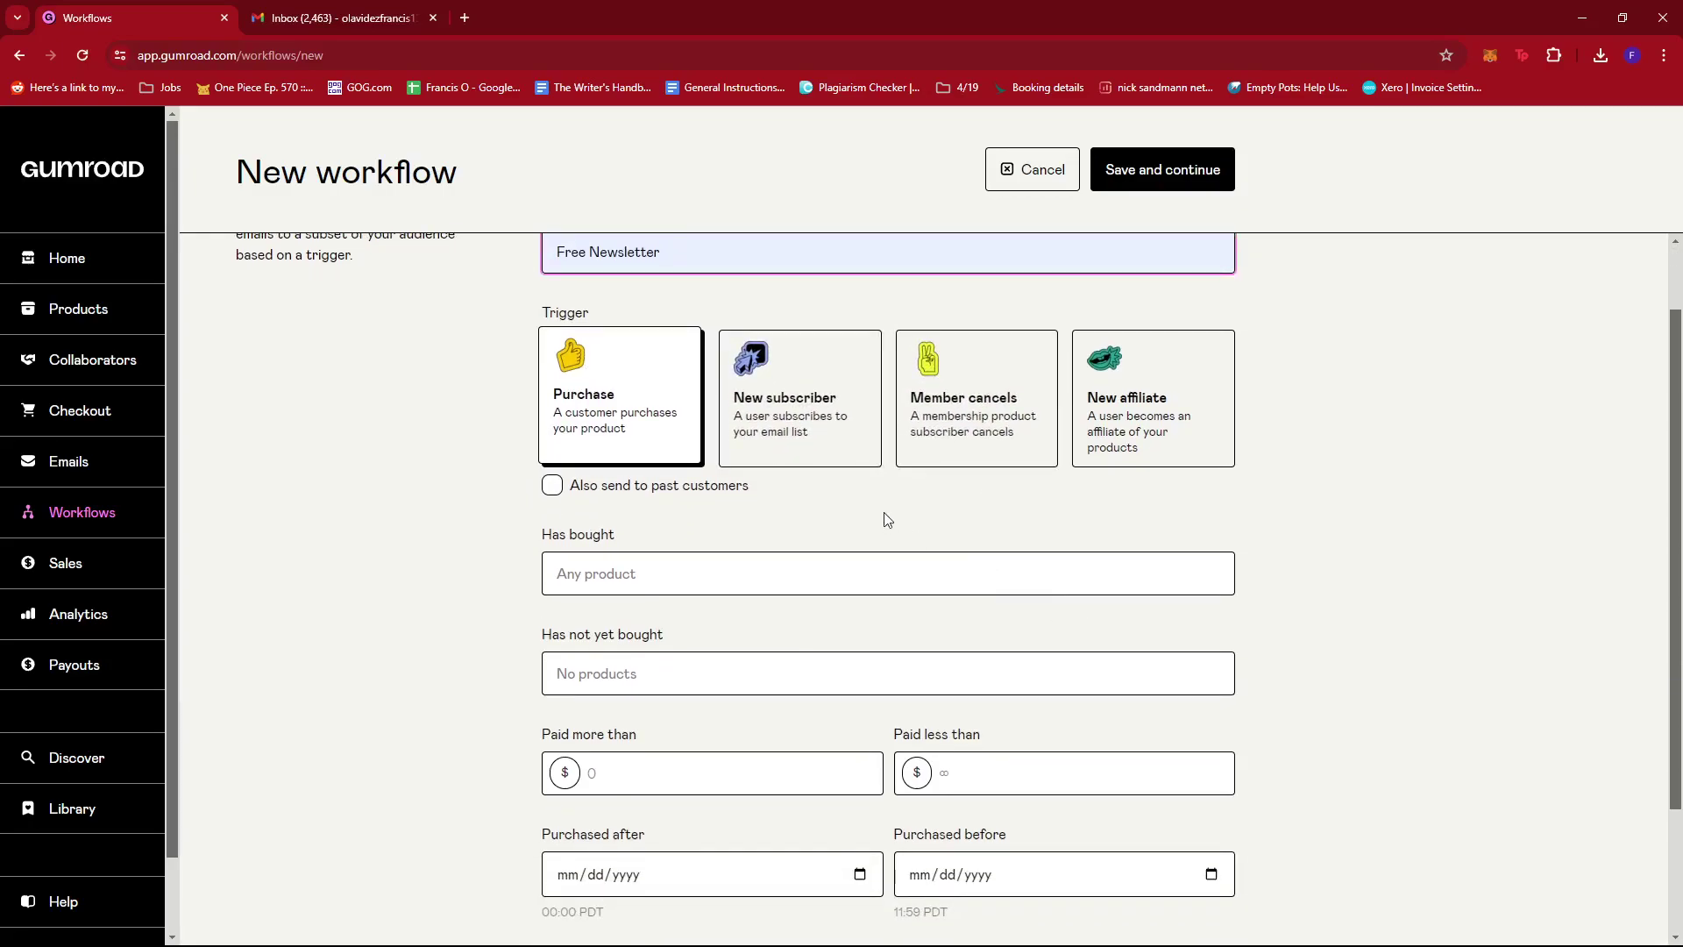
{"action": "scroll", "coordinate": [886, 518], "scroll_direction": "down", "scroll_amount": 1}
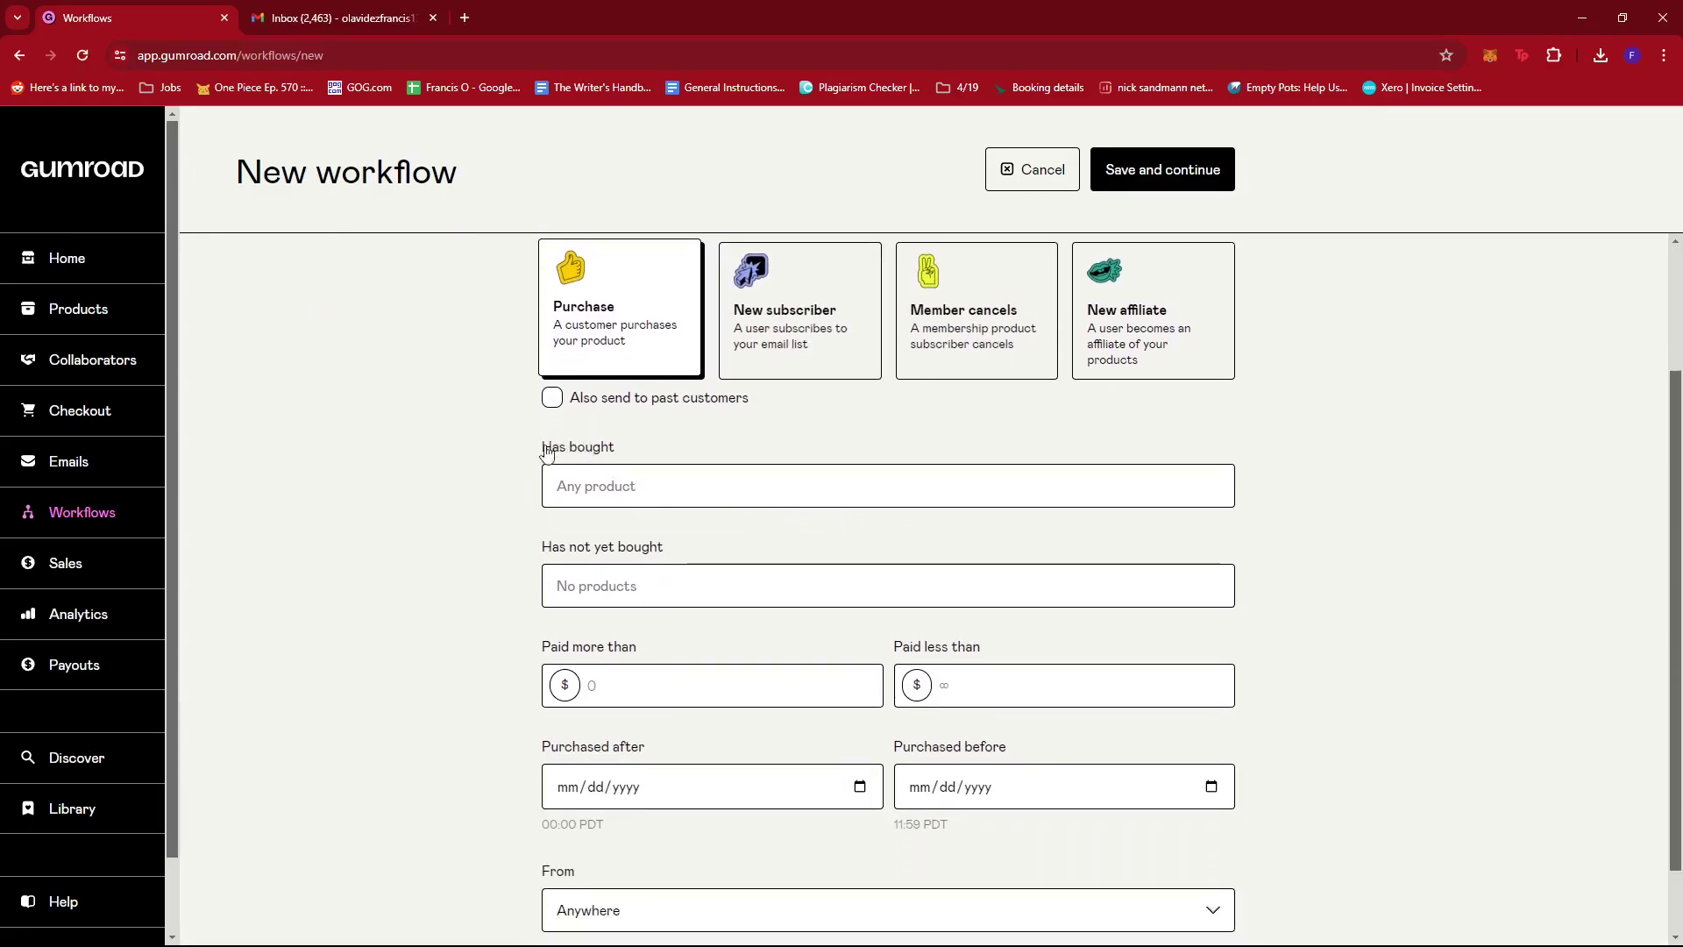
{"action": "left_click", "coordinate": [628, 498]}
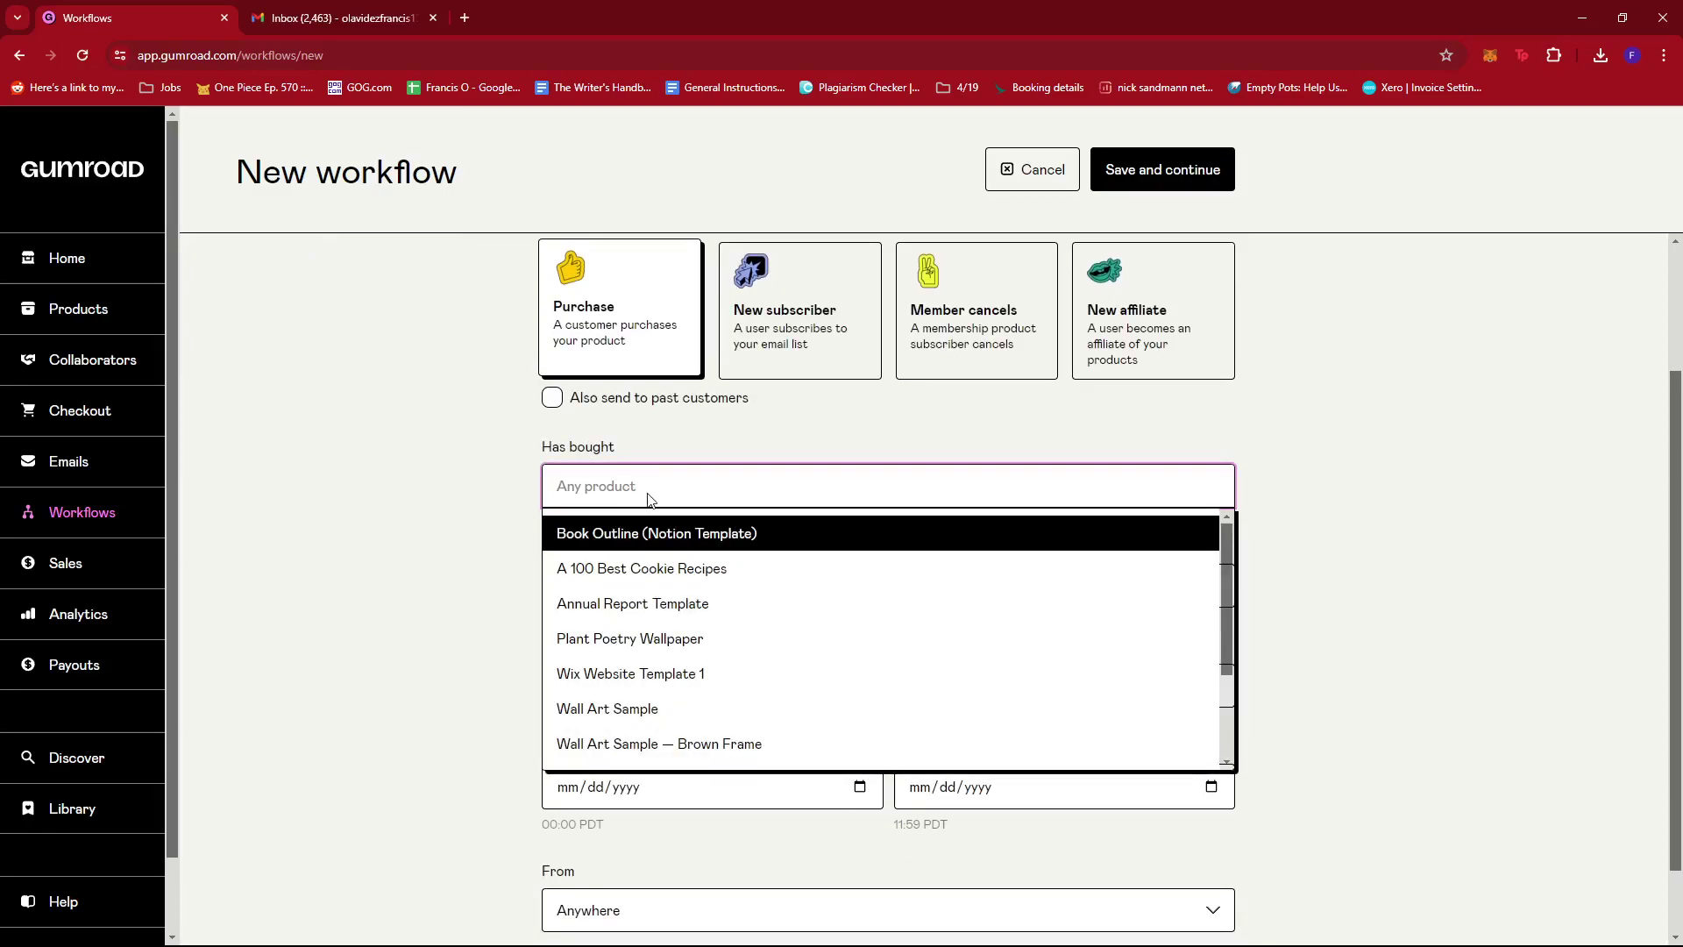
{"action": "scroll", "coordinate": [653, 614], "scroll_direction": "down", "scroll_amount": 2}
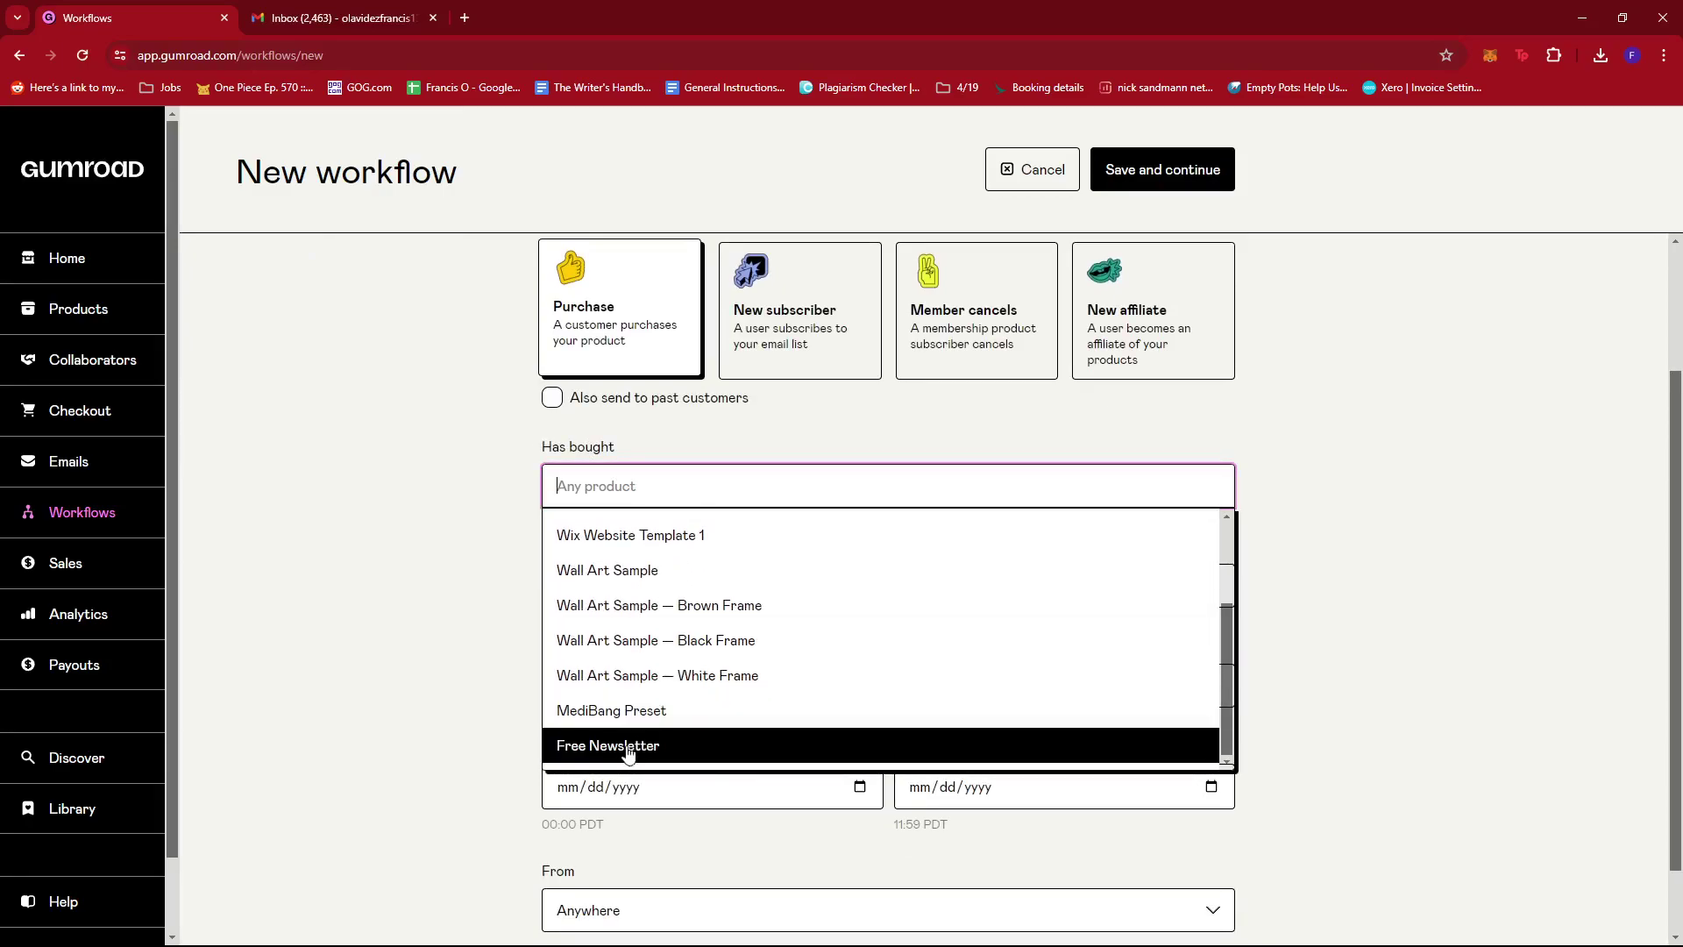
{"action": "left_click", "coordinate": [618, 747]}
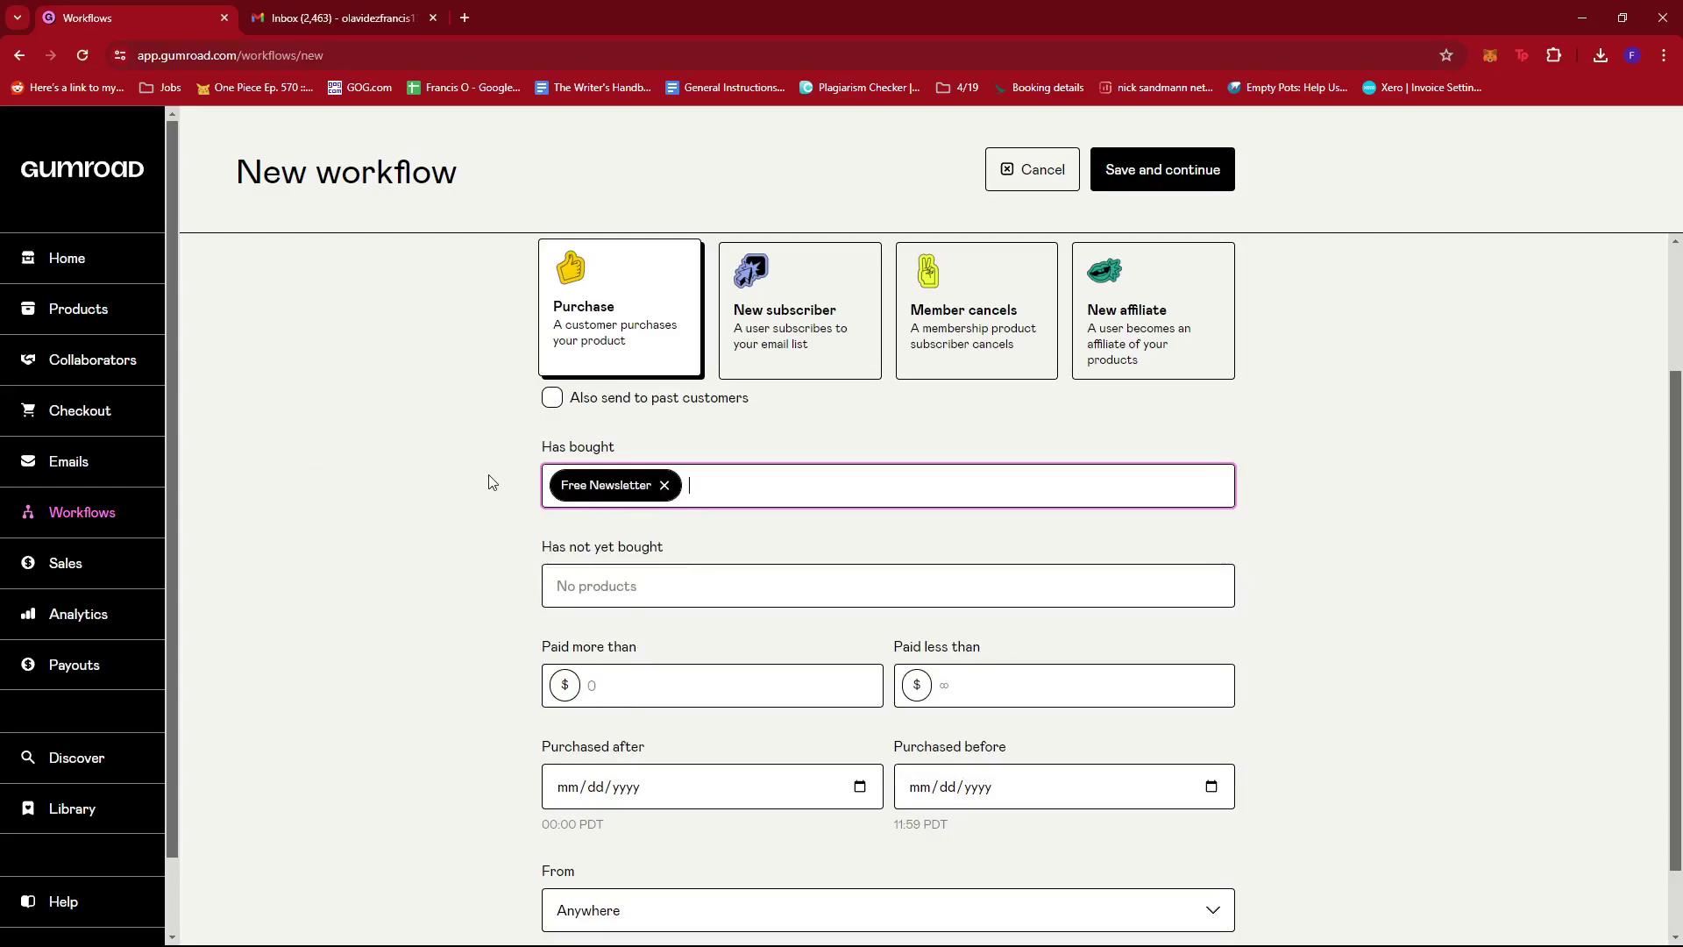
{"action": "scroll", "coordinate": [469, 466], "scroll_direction": "down", "scroll_amount": 1}
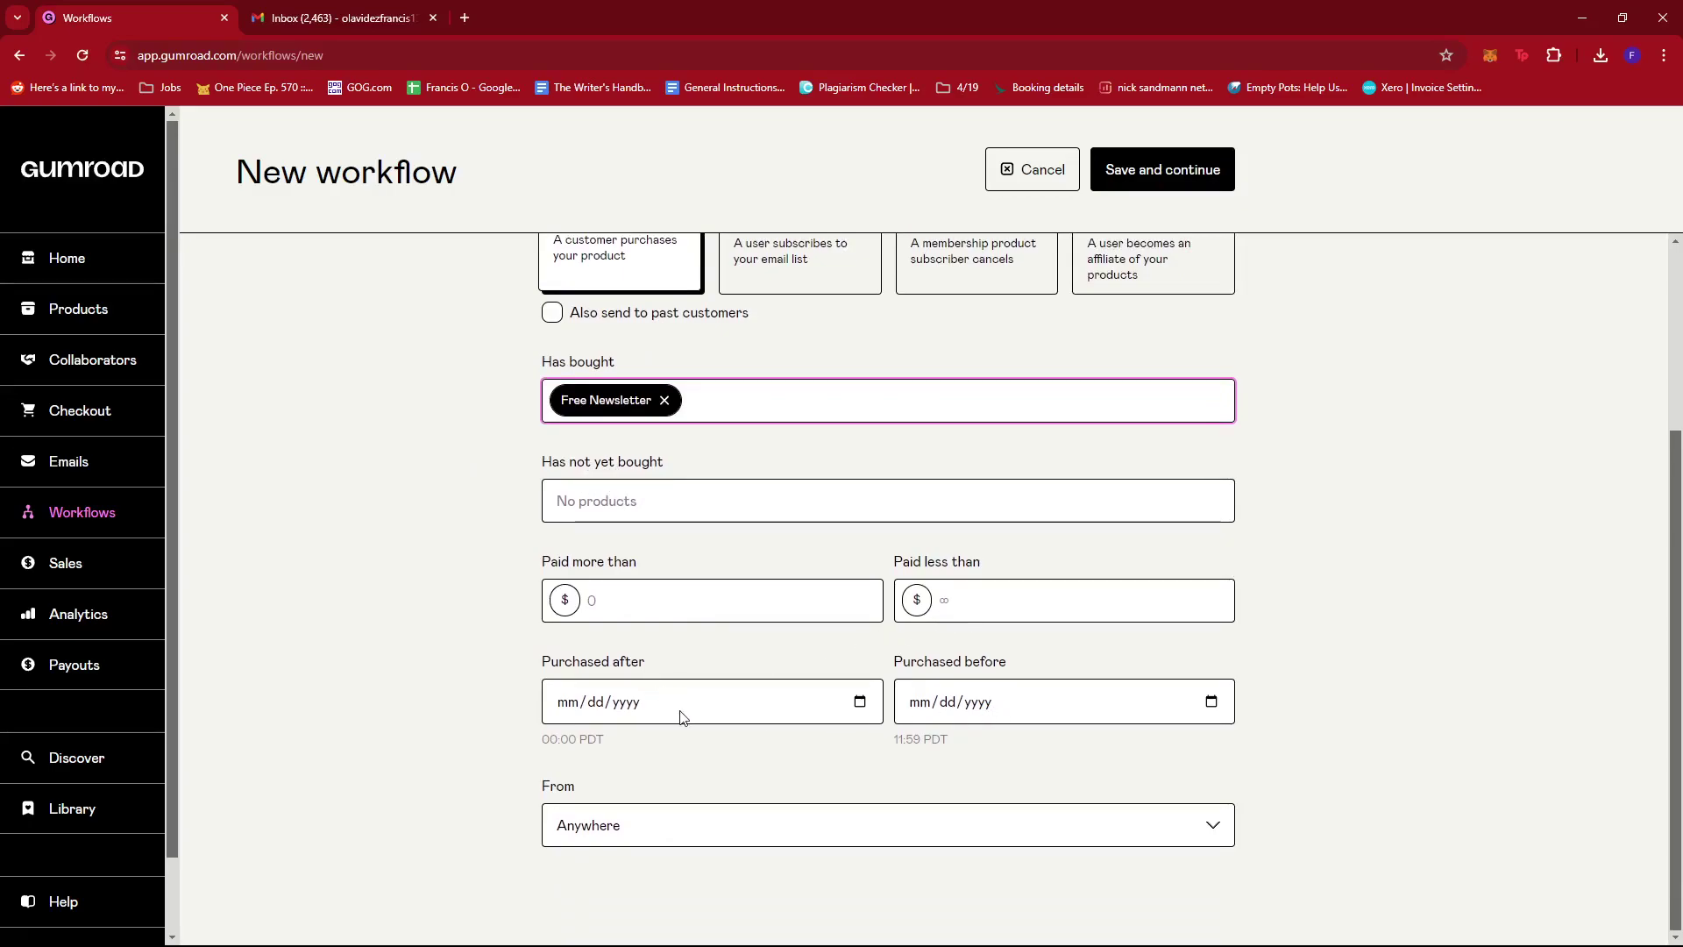
{"action": "left_click", "coordinate": [688, 823]}
{"action": "left_click", "coordinate": [456, 725]}
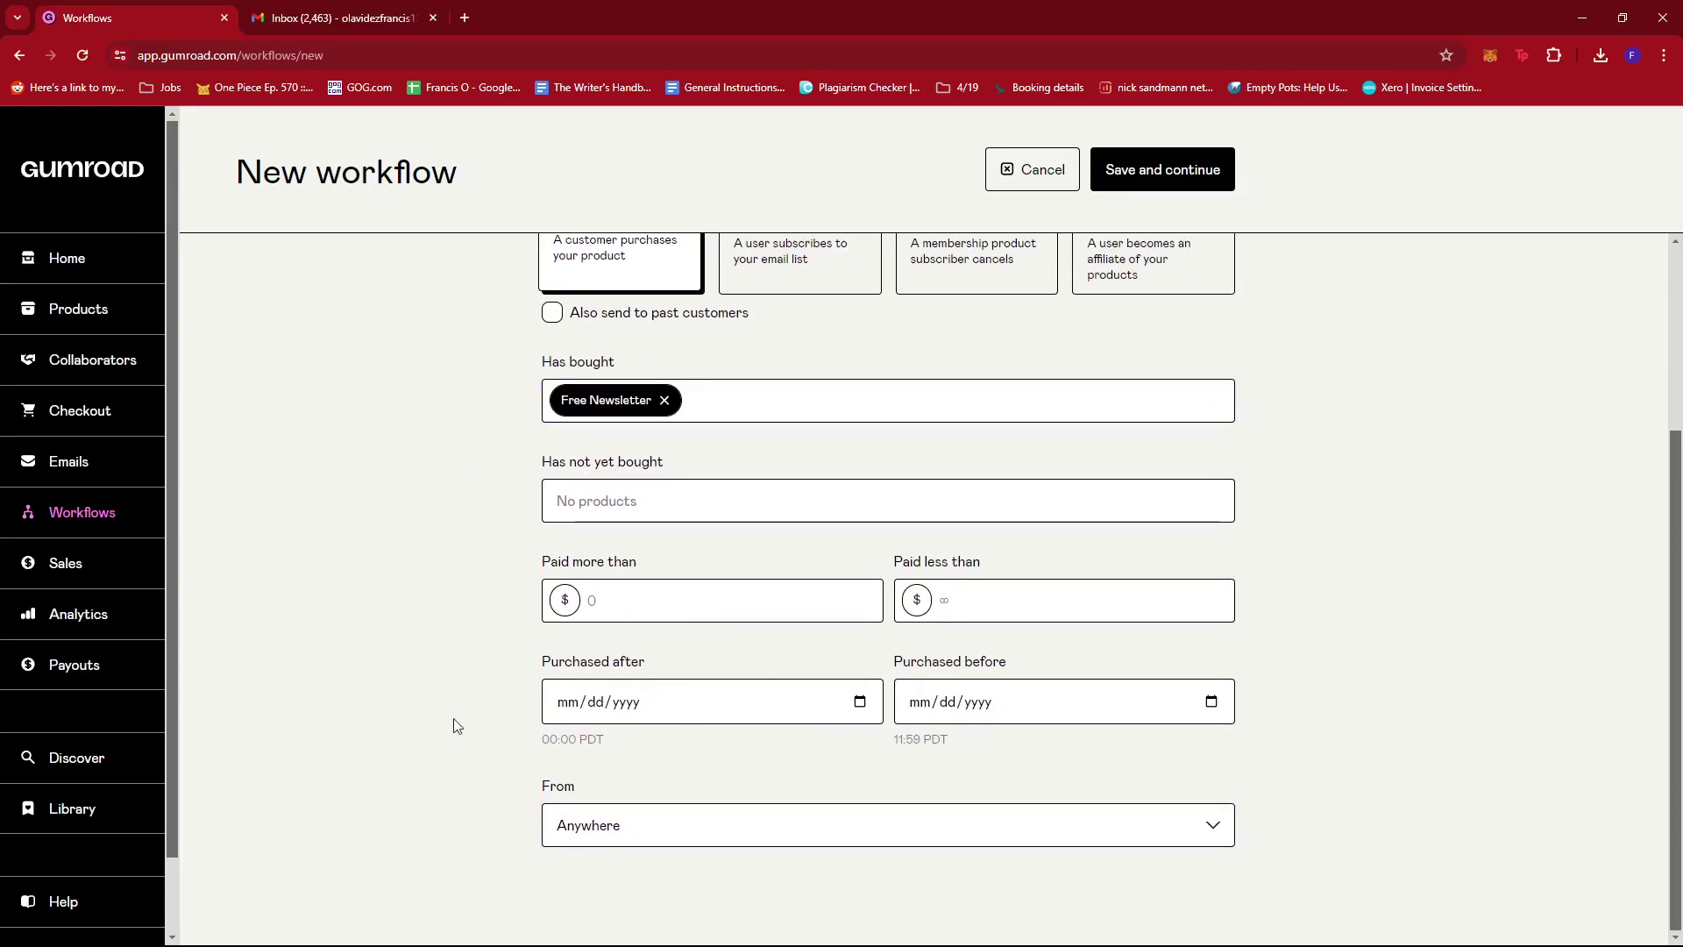
{"action": "scroll", "coordinate": [1273, 588], "scroll_direction": "up", "scroll_amount": 3}
{"action": "left_click", "coordinate": [1119, 170]}
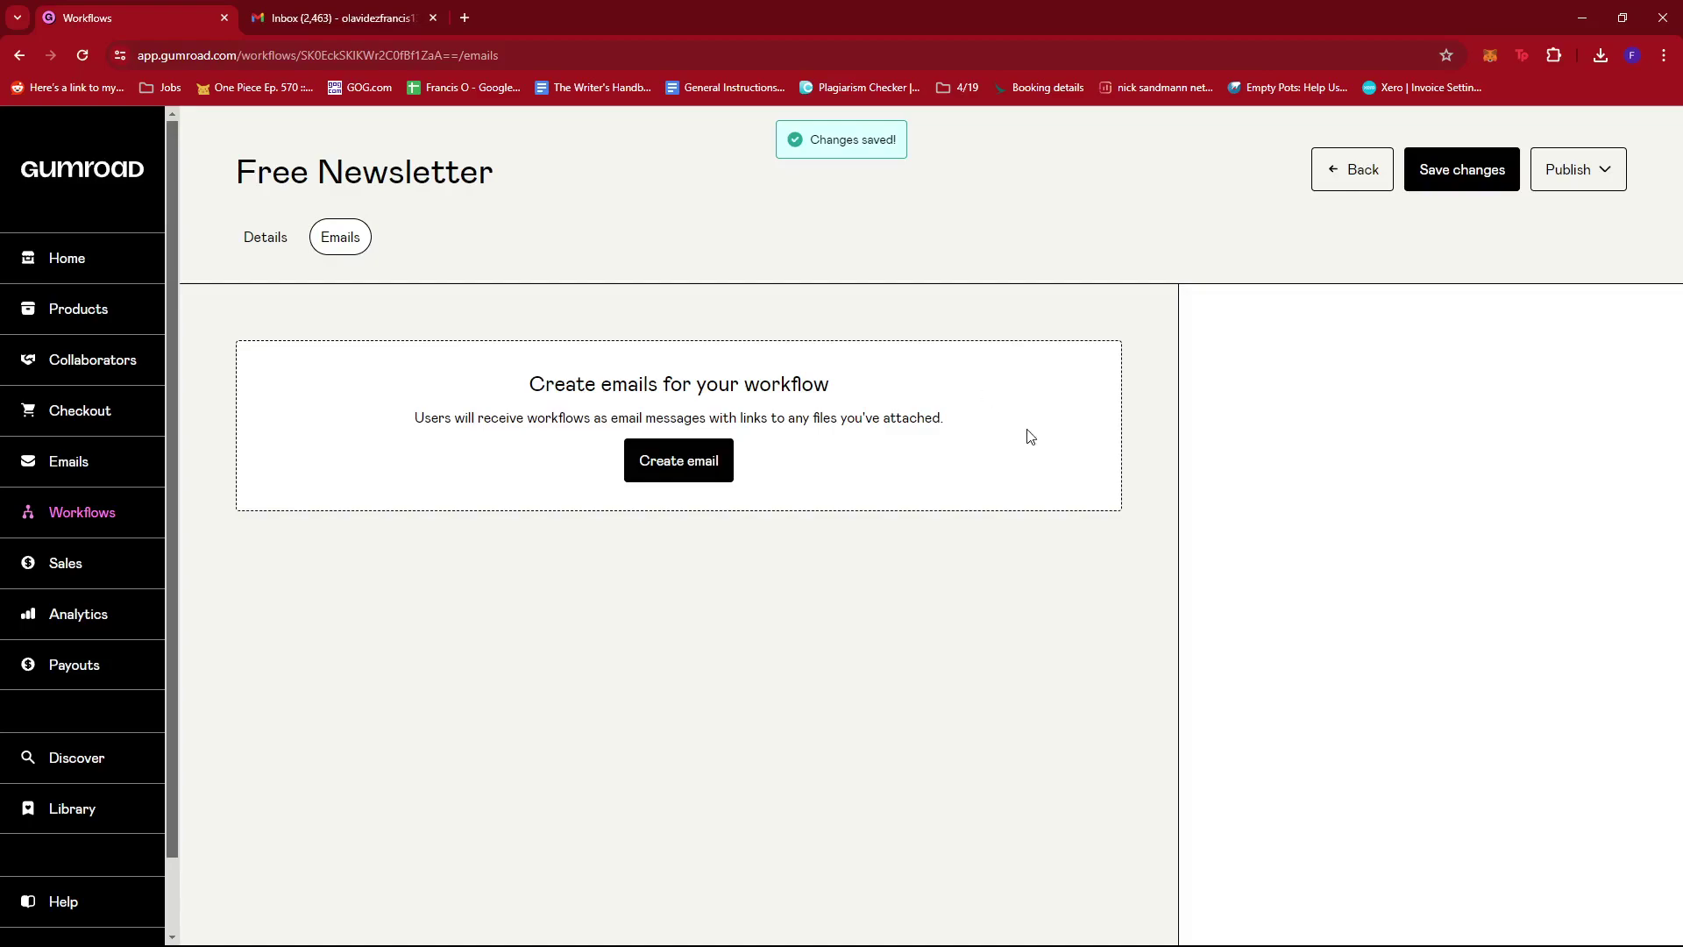
Create an email sent 0 hours after purchase with subject 'Free Newsletter and Bonus Freebie'
{"action": "left_click", "coordinate": [711, 472]}
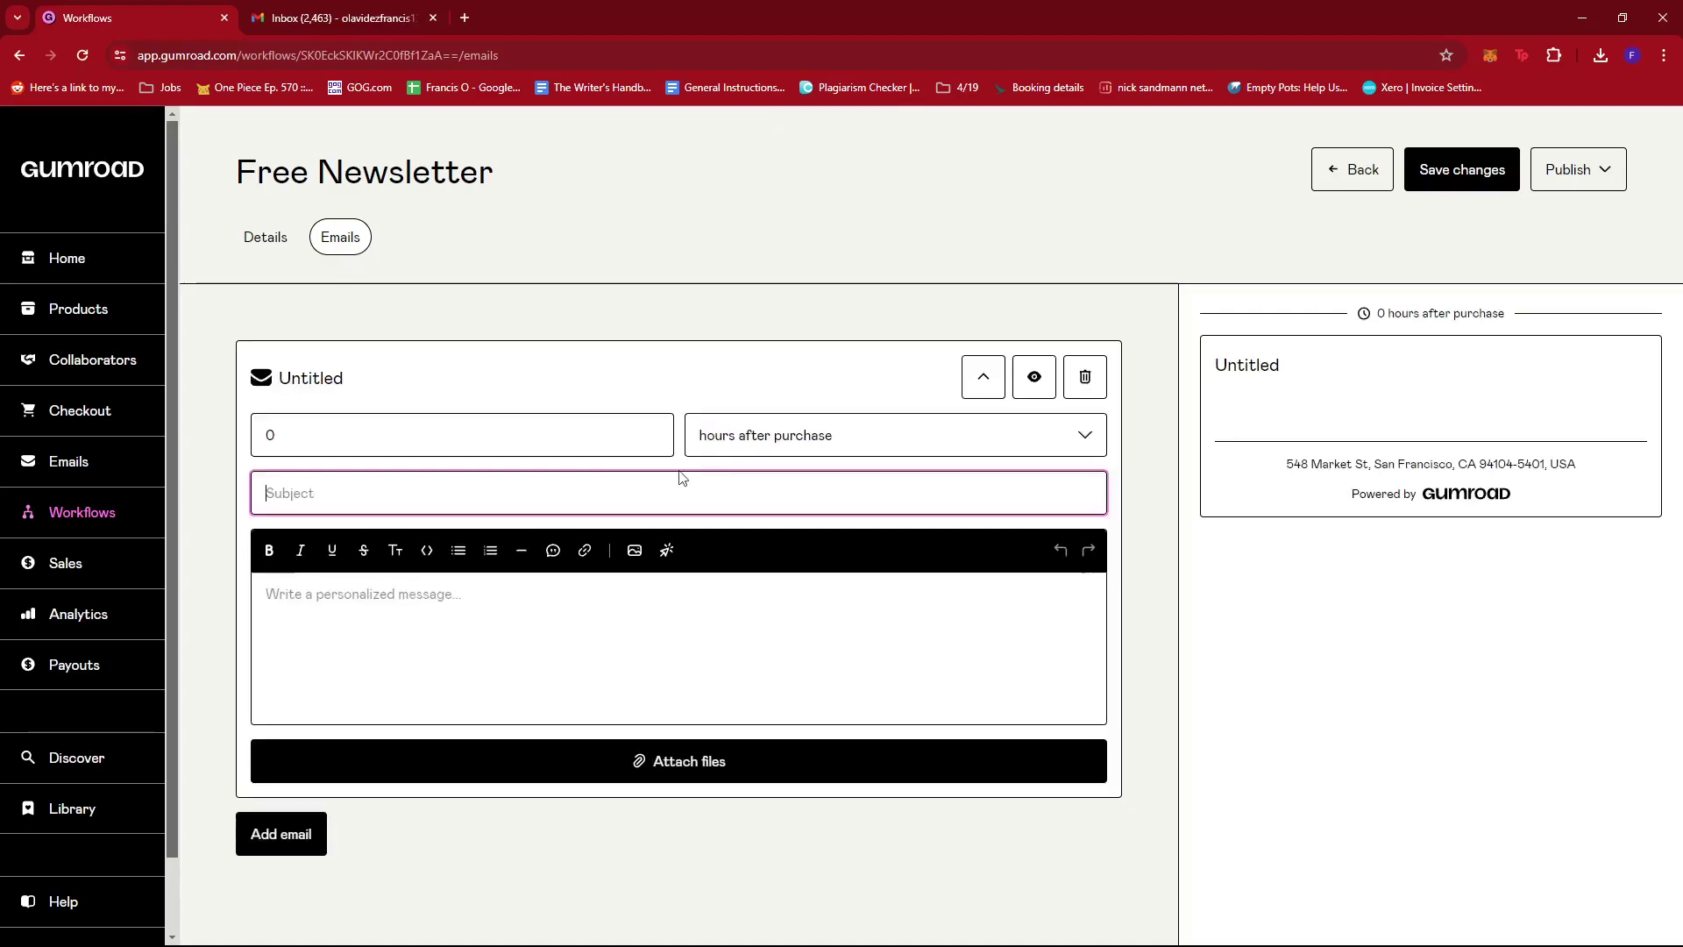
{"action": "left_click", "coordinate": [360, 433]}
{"action": "key", "text": "Tab"}
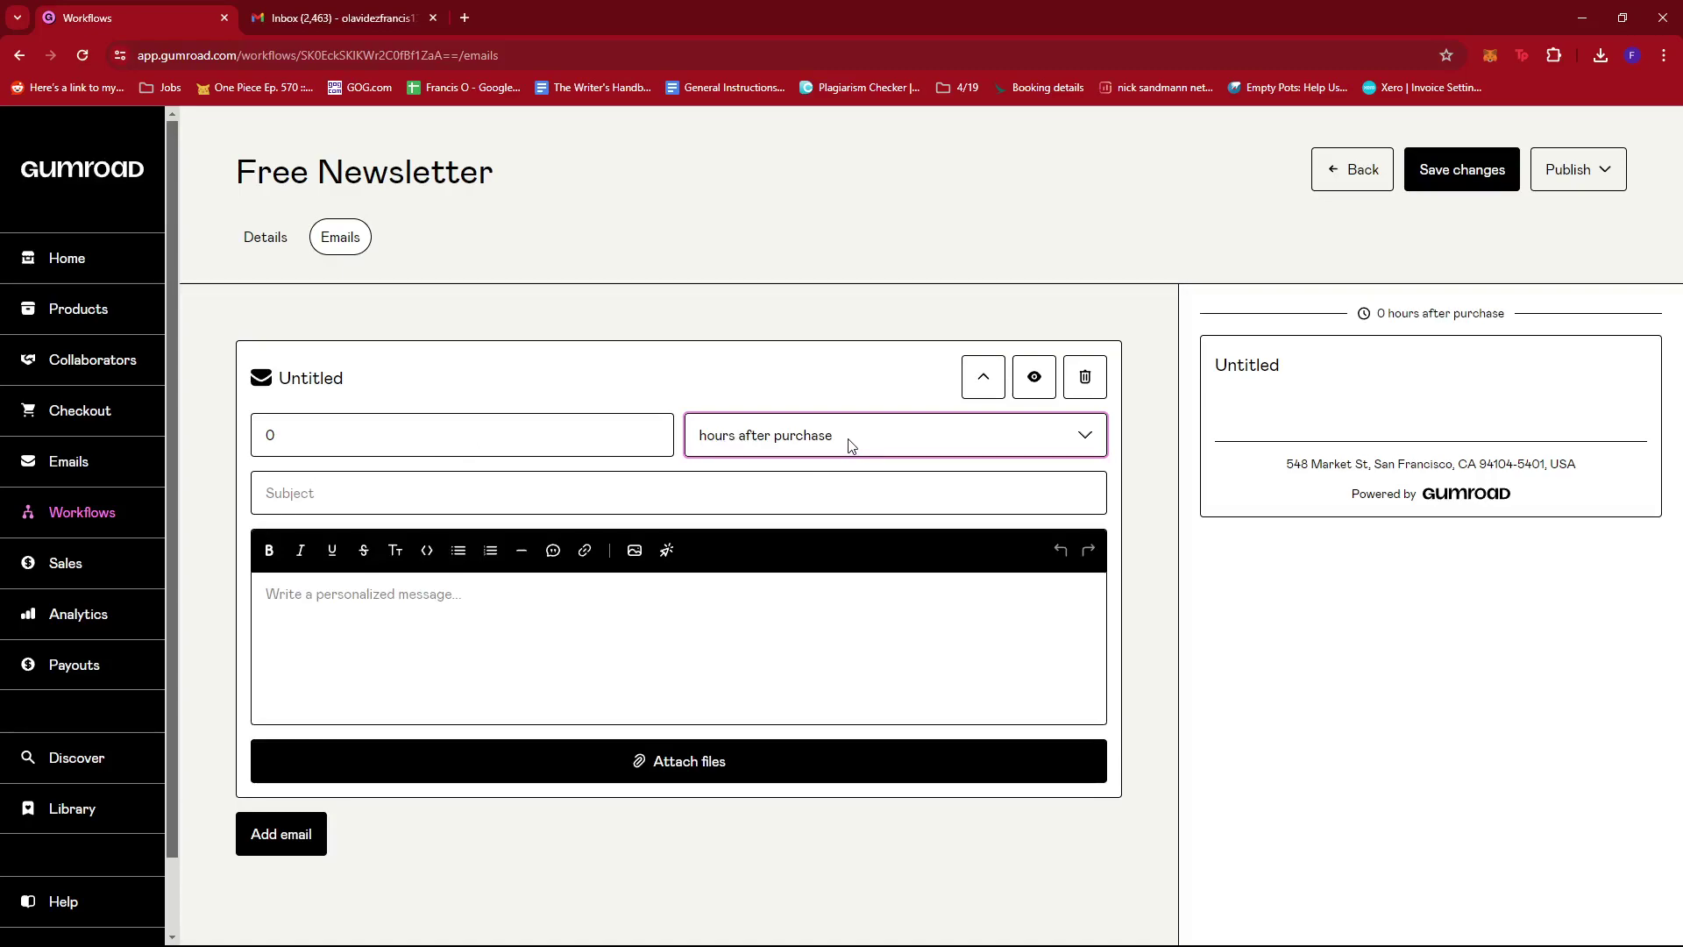
{"action": "left_click", "coordinate": [606, 483]}
{"action": "type", "text": "Free Newsletter and "}
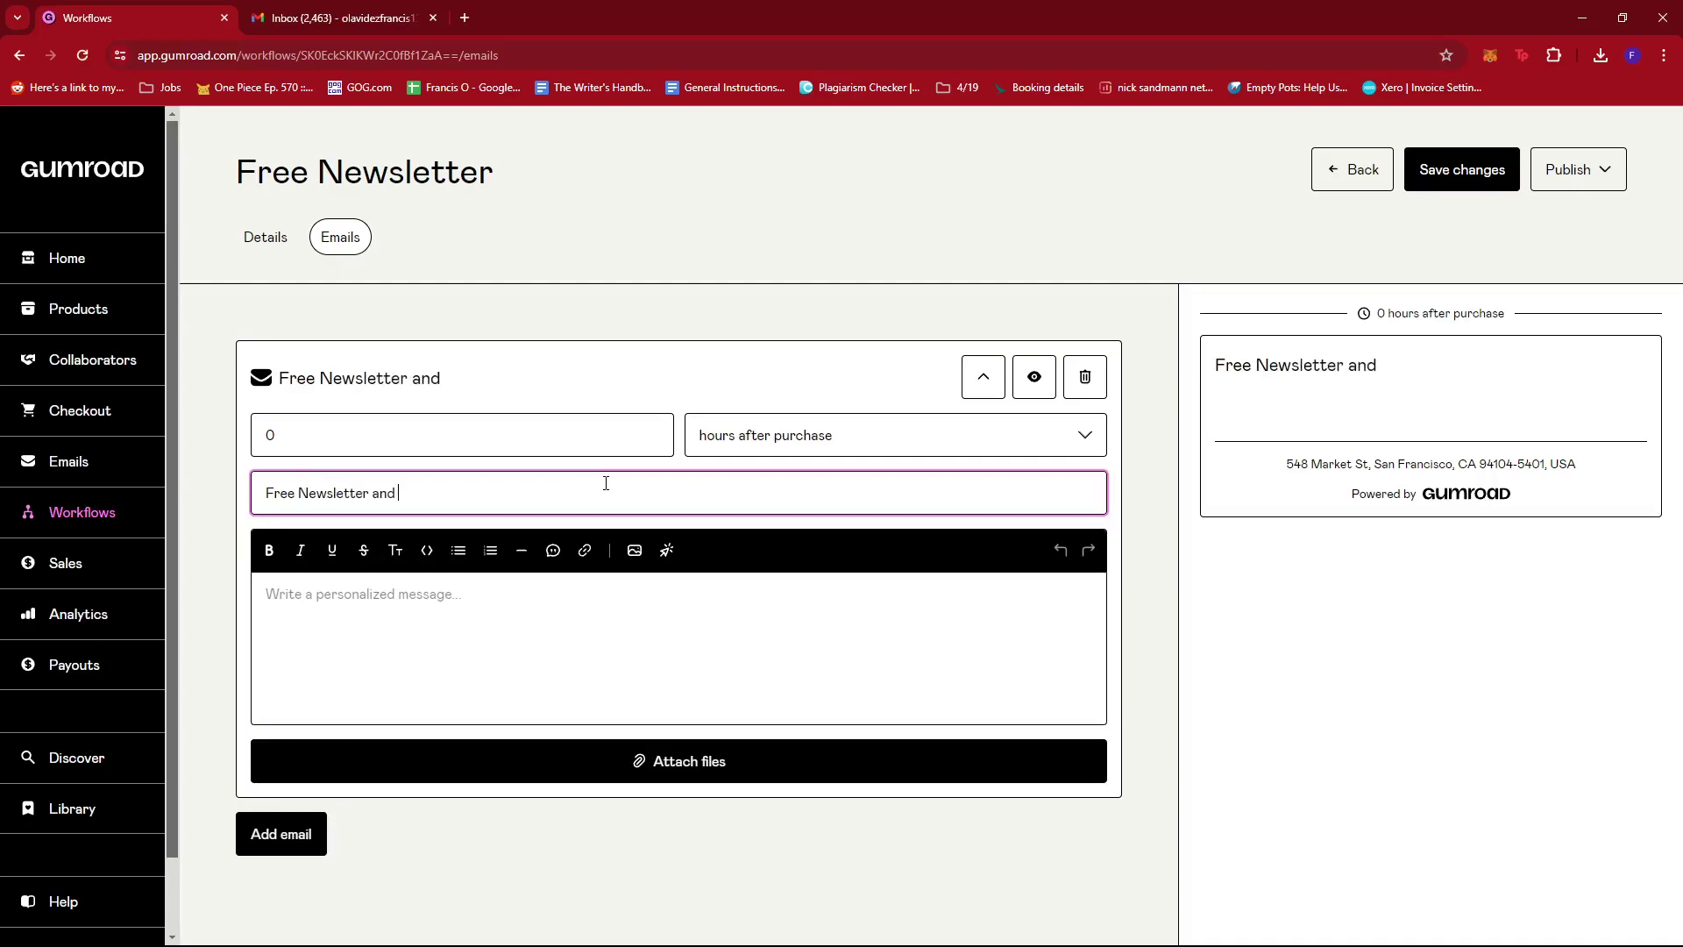
{"action": "type", "text": "Bonus Fr"}
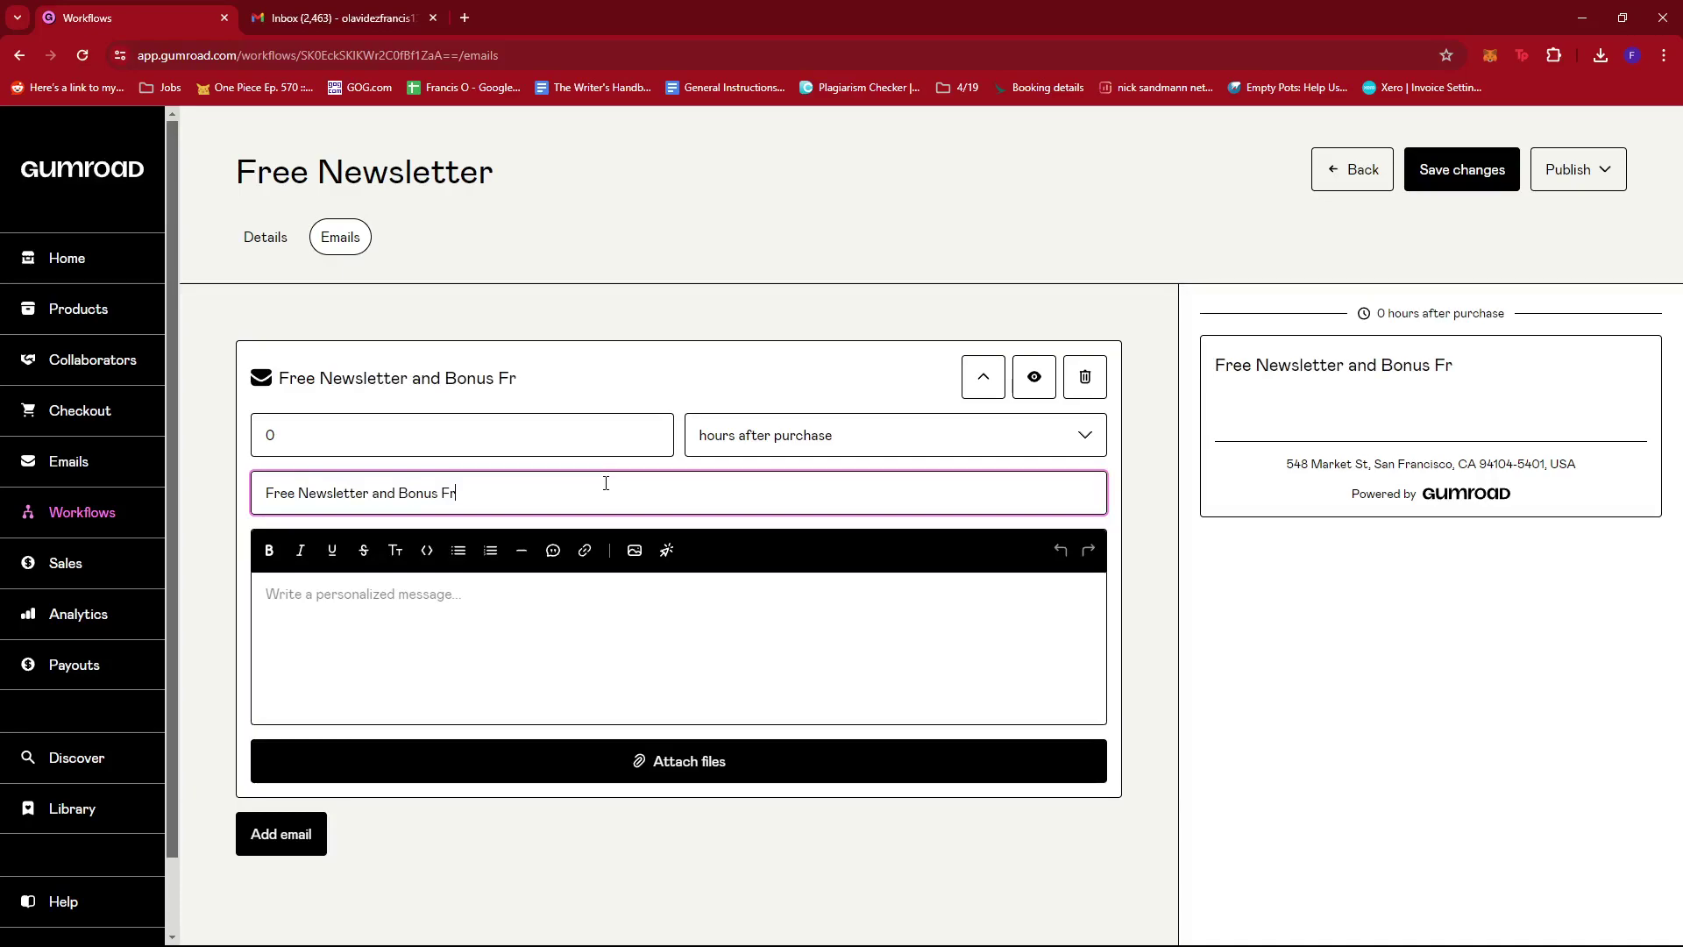
{"action": "type", "text": "eebie"}
Write the message 'Claim your free newsletter and bonus freebie by clicking on the link below'
{"action": "left_click", "coordinate": [668, 645]}
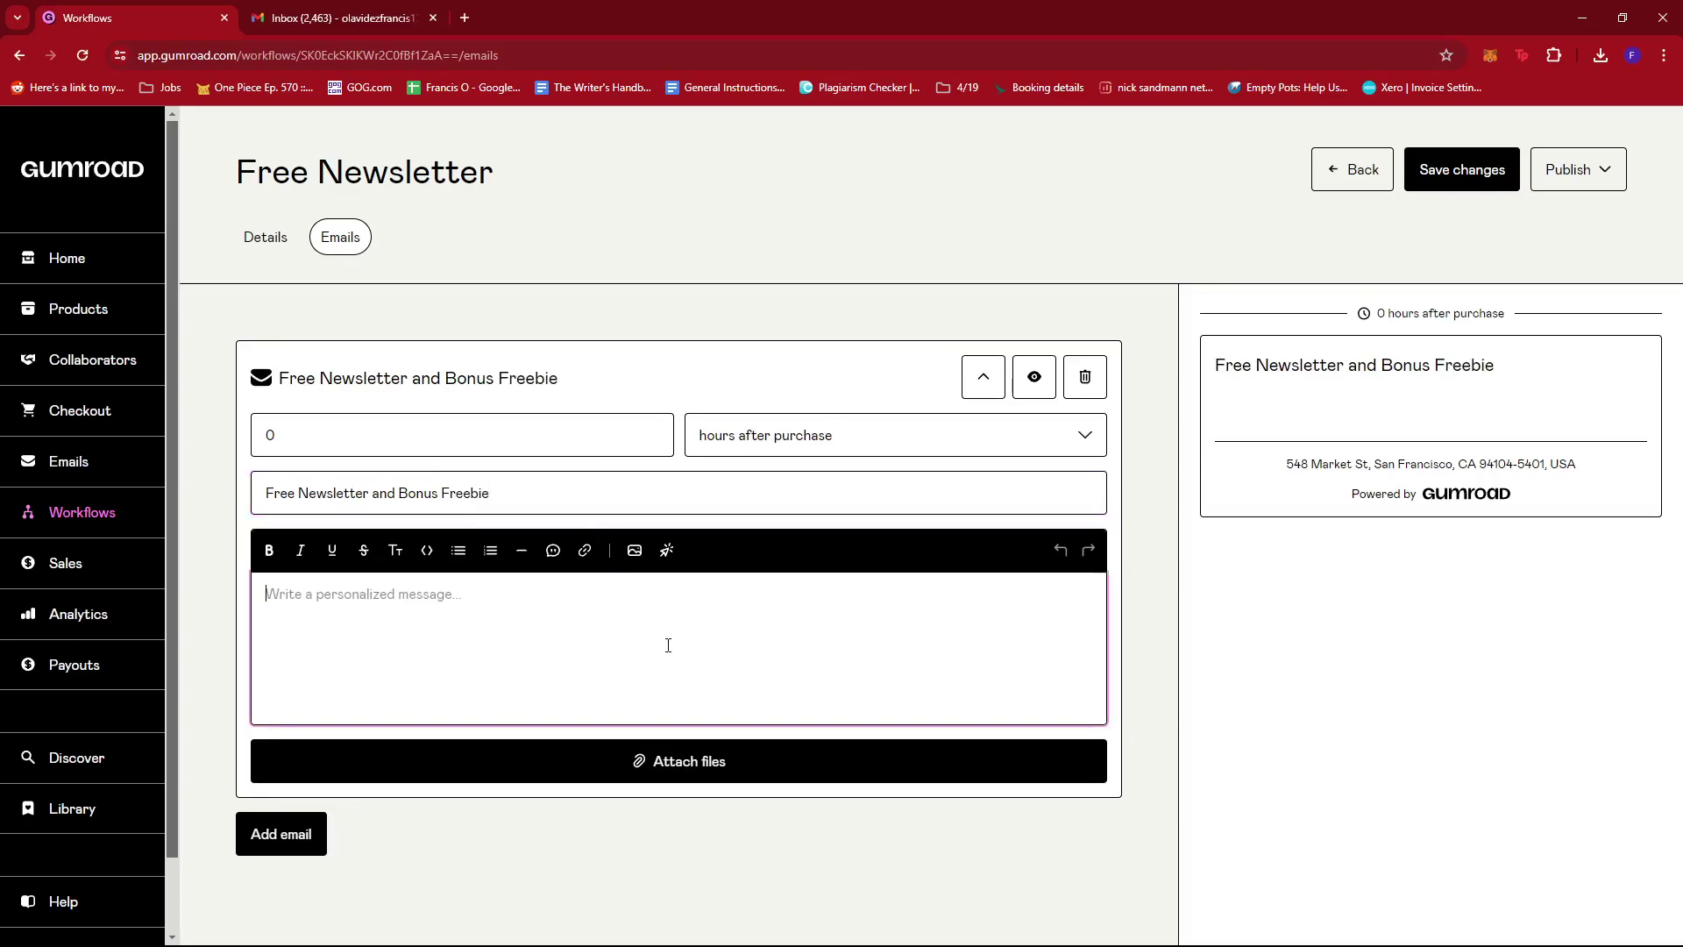
{"action": "type", "text": "Cli"}
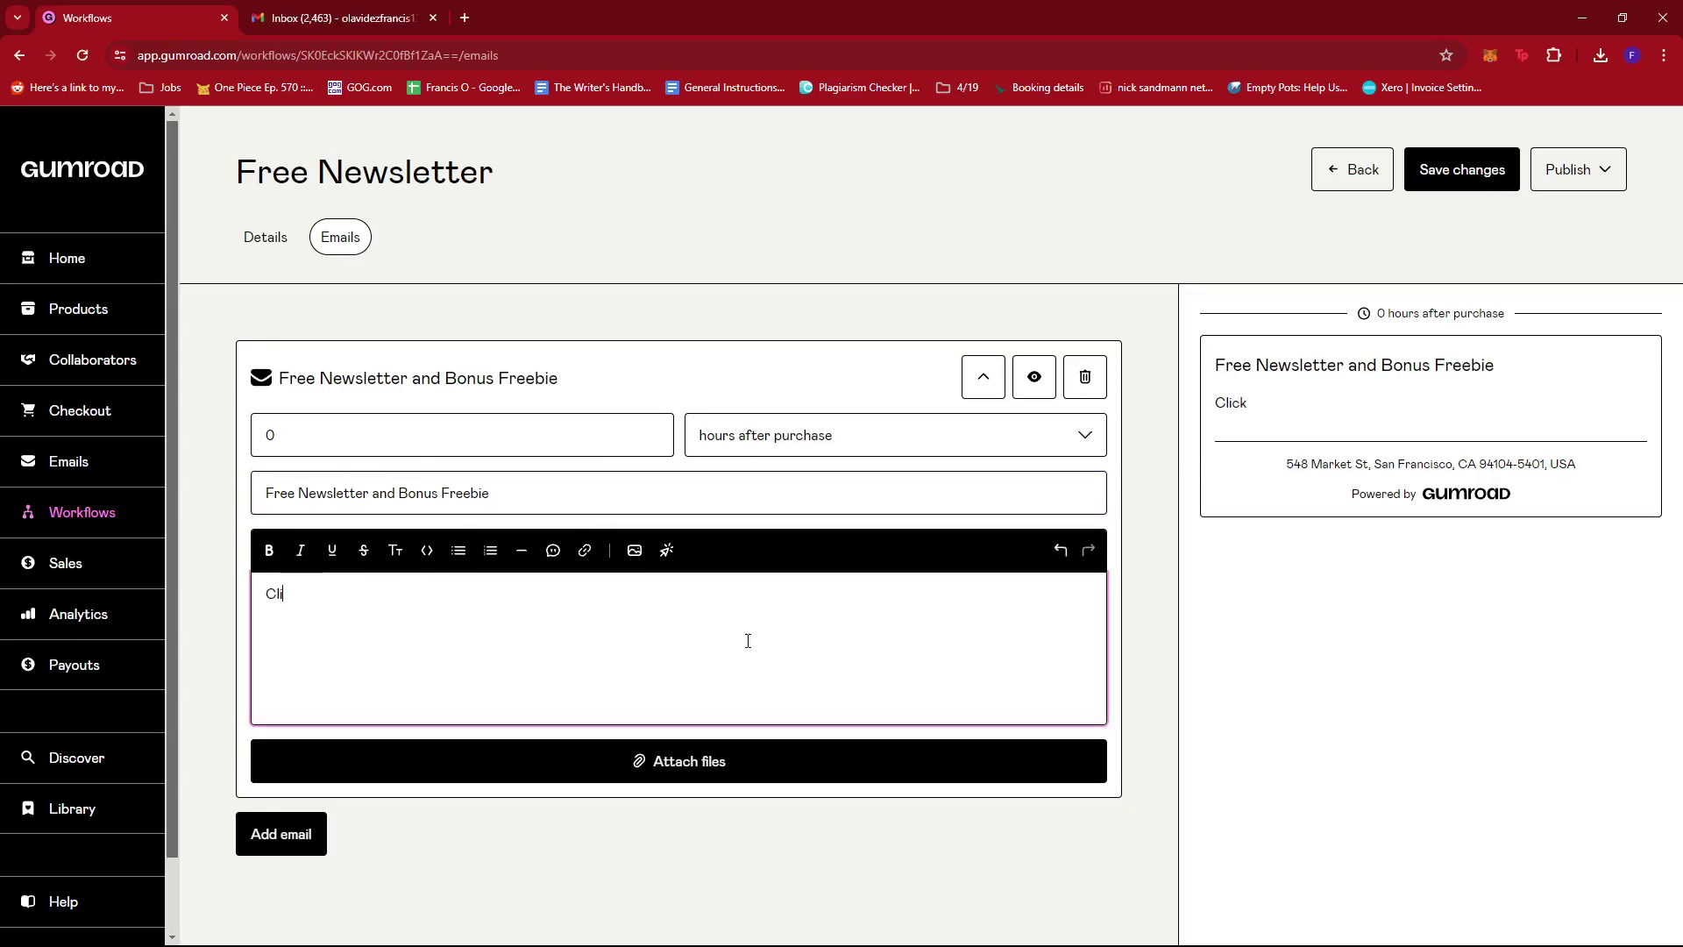
{"action": "key", "text": "BackSpace"}
{"action": "key", "text": "BackSpace"}
{"action": "key", "text": "BackSpace"}
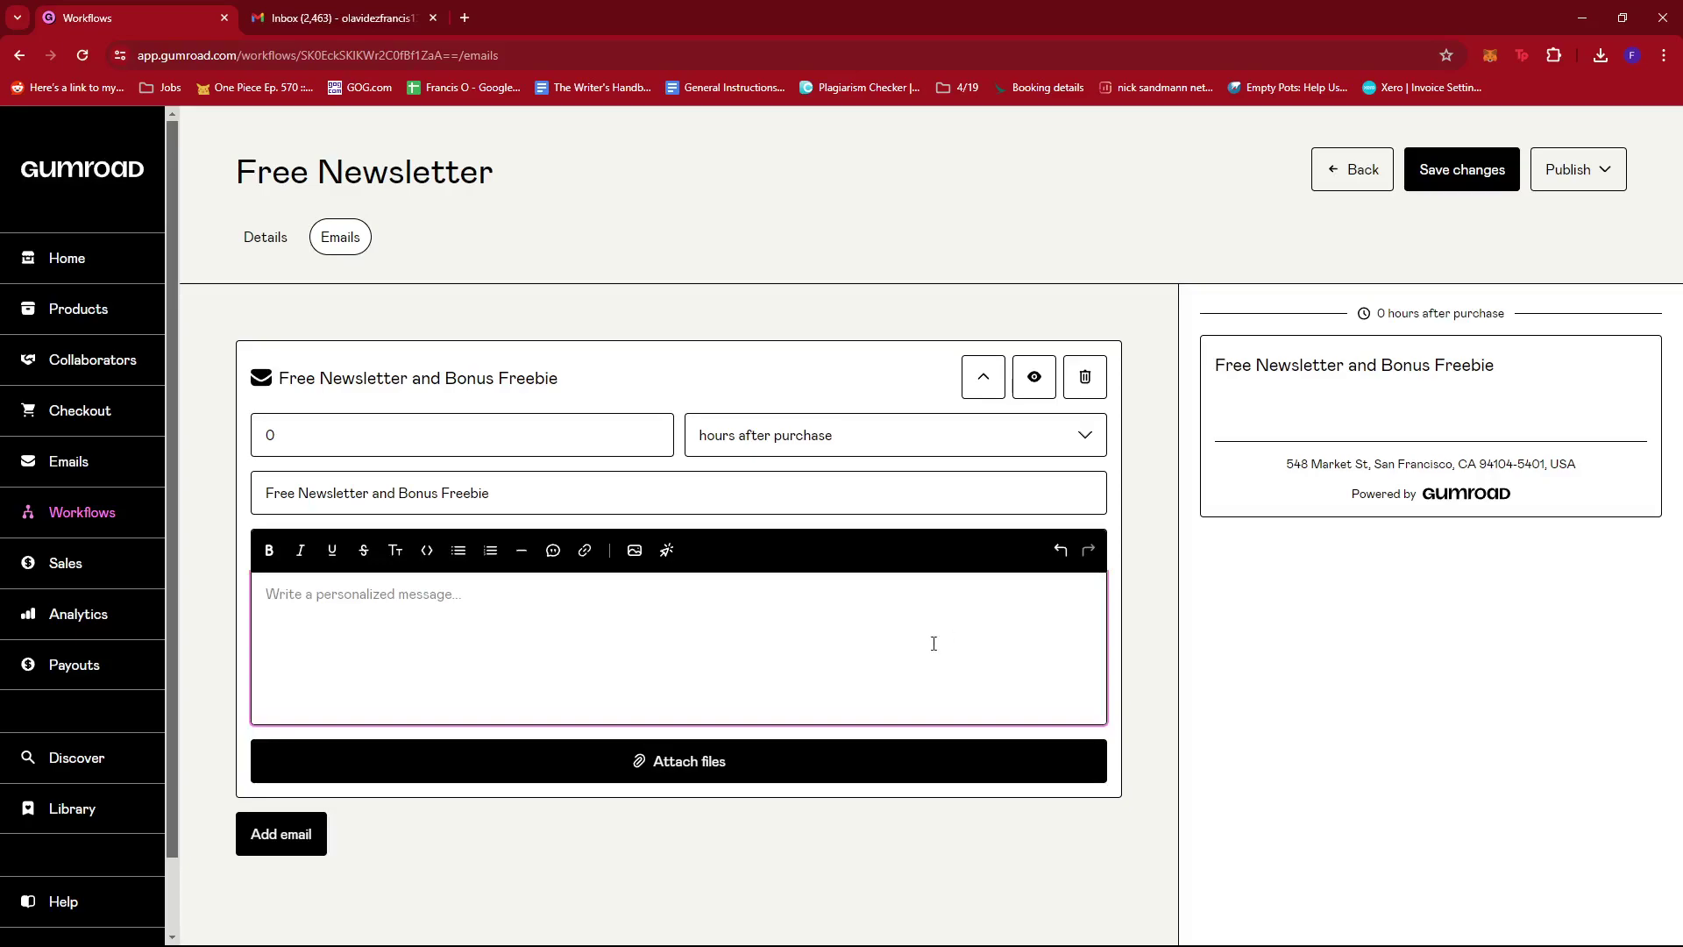
{"action": "type", "text": "Claim your free newslet"}
{"action": "key", "text": "BackSpace"}
{"action": "type", "text": "etter and bo"}
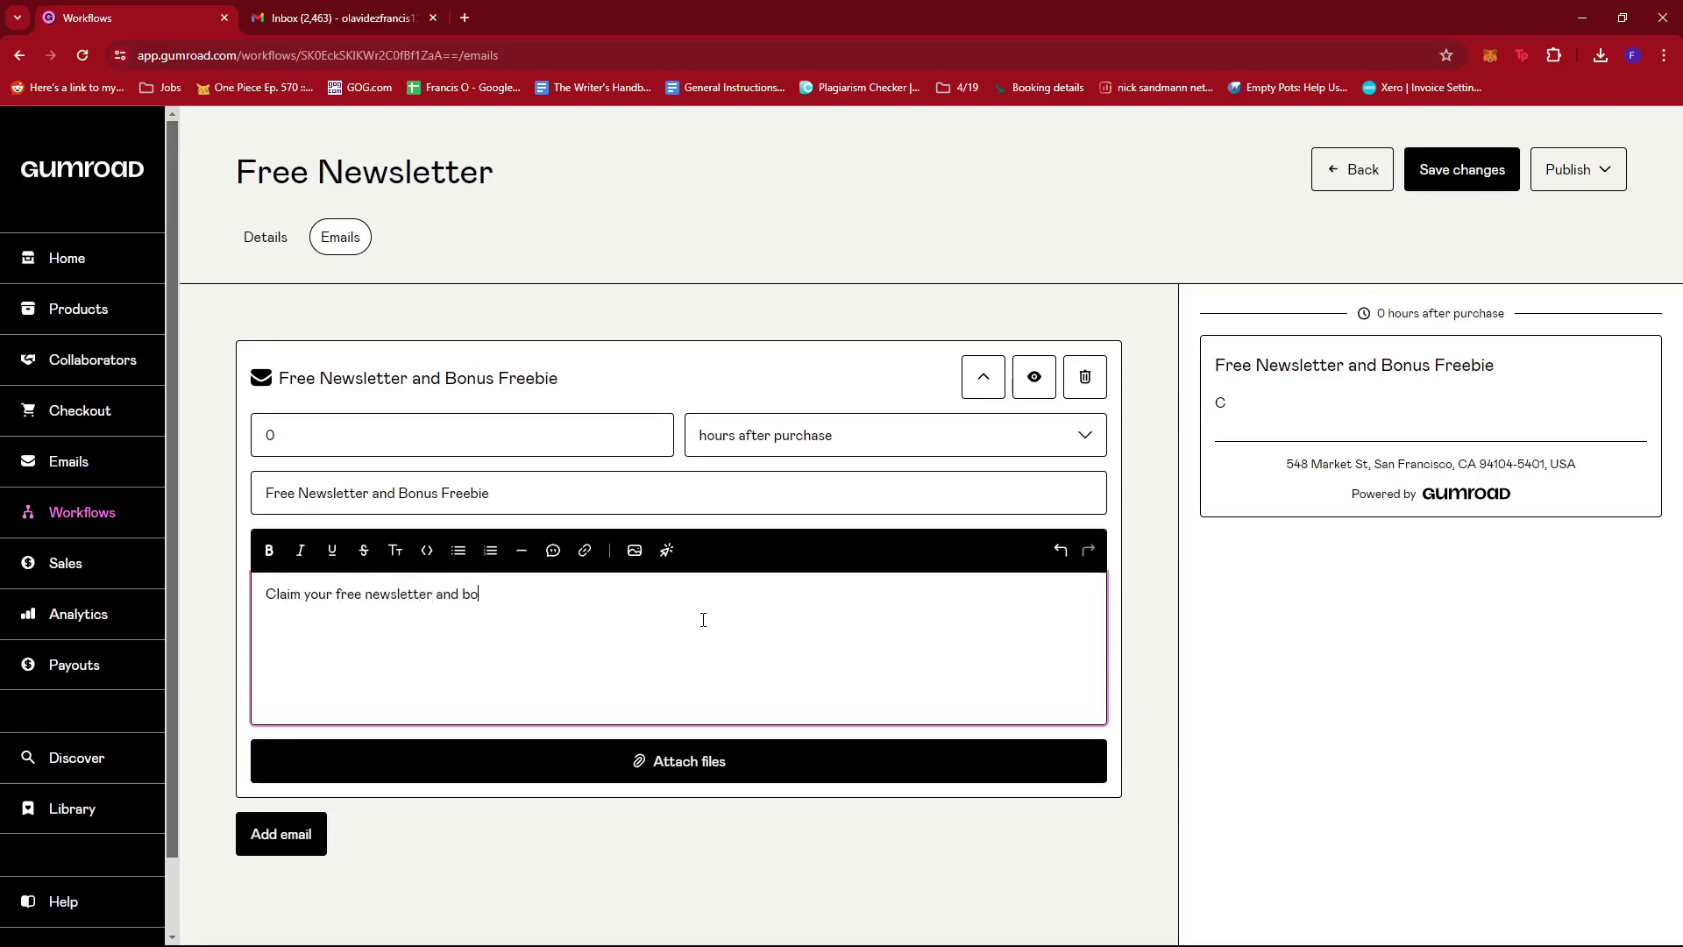
{"action": "type", "text": "nus freebie by clicking on the link below."}
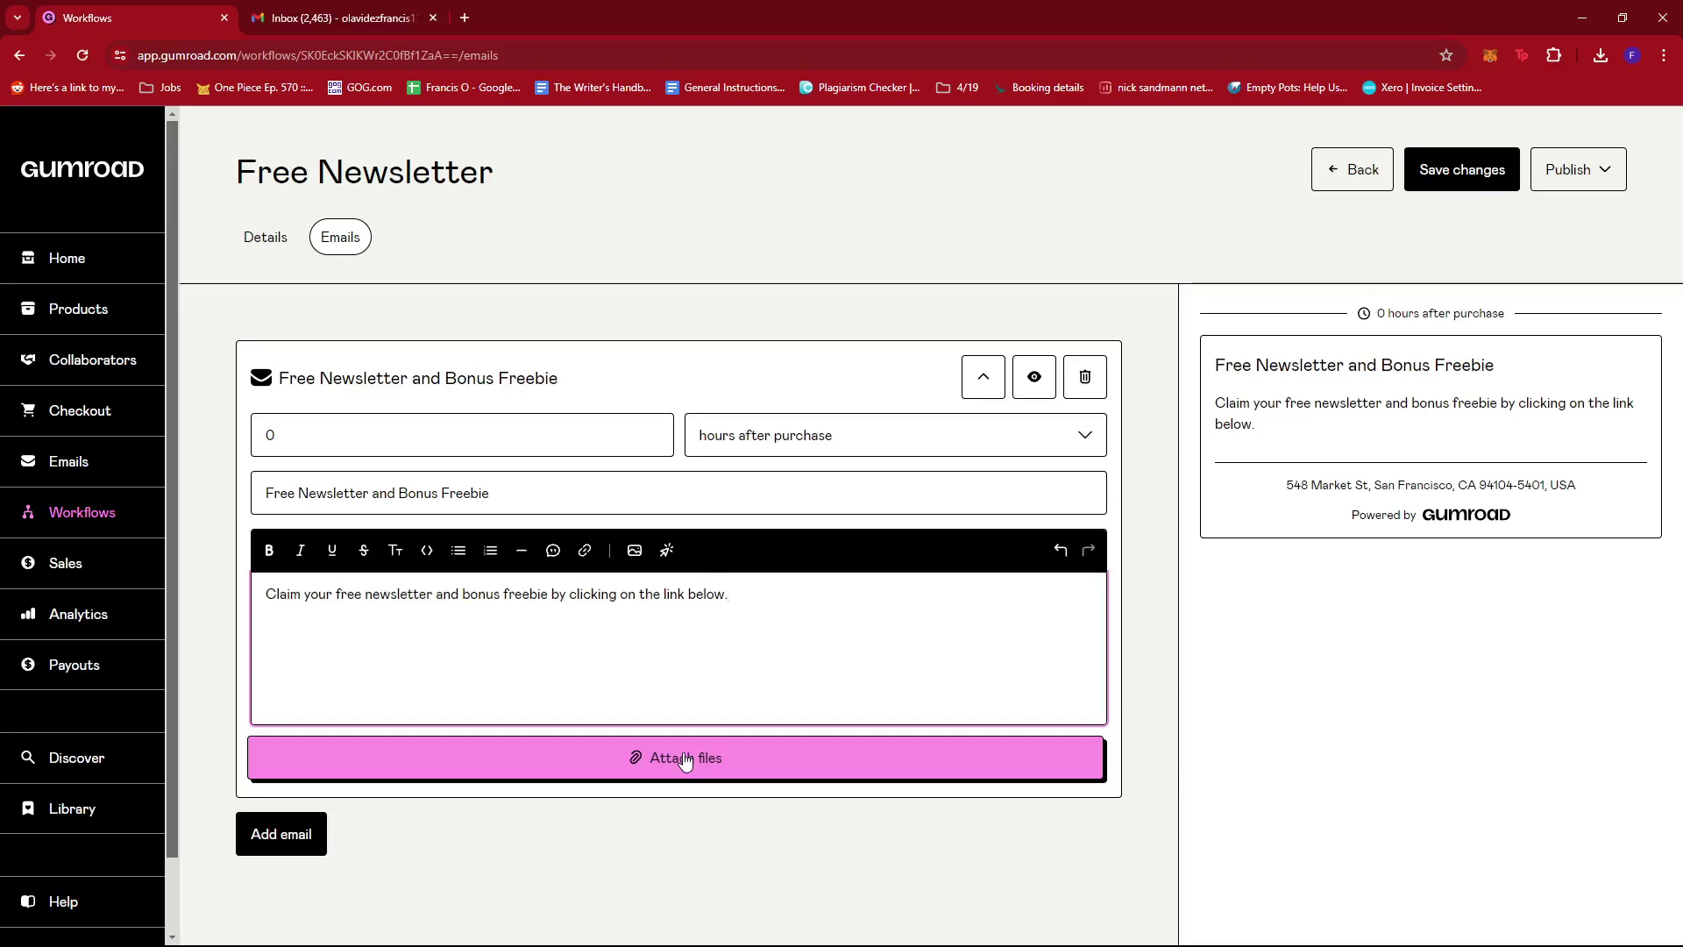
Attach Newsletter Sample.pdf and Animal Puzzle Book.pdf to the workflow email
{"action": "left_click", "coordinate": [684, 757]}
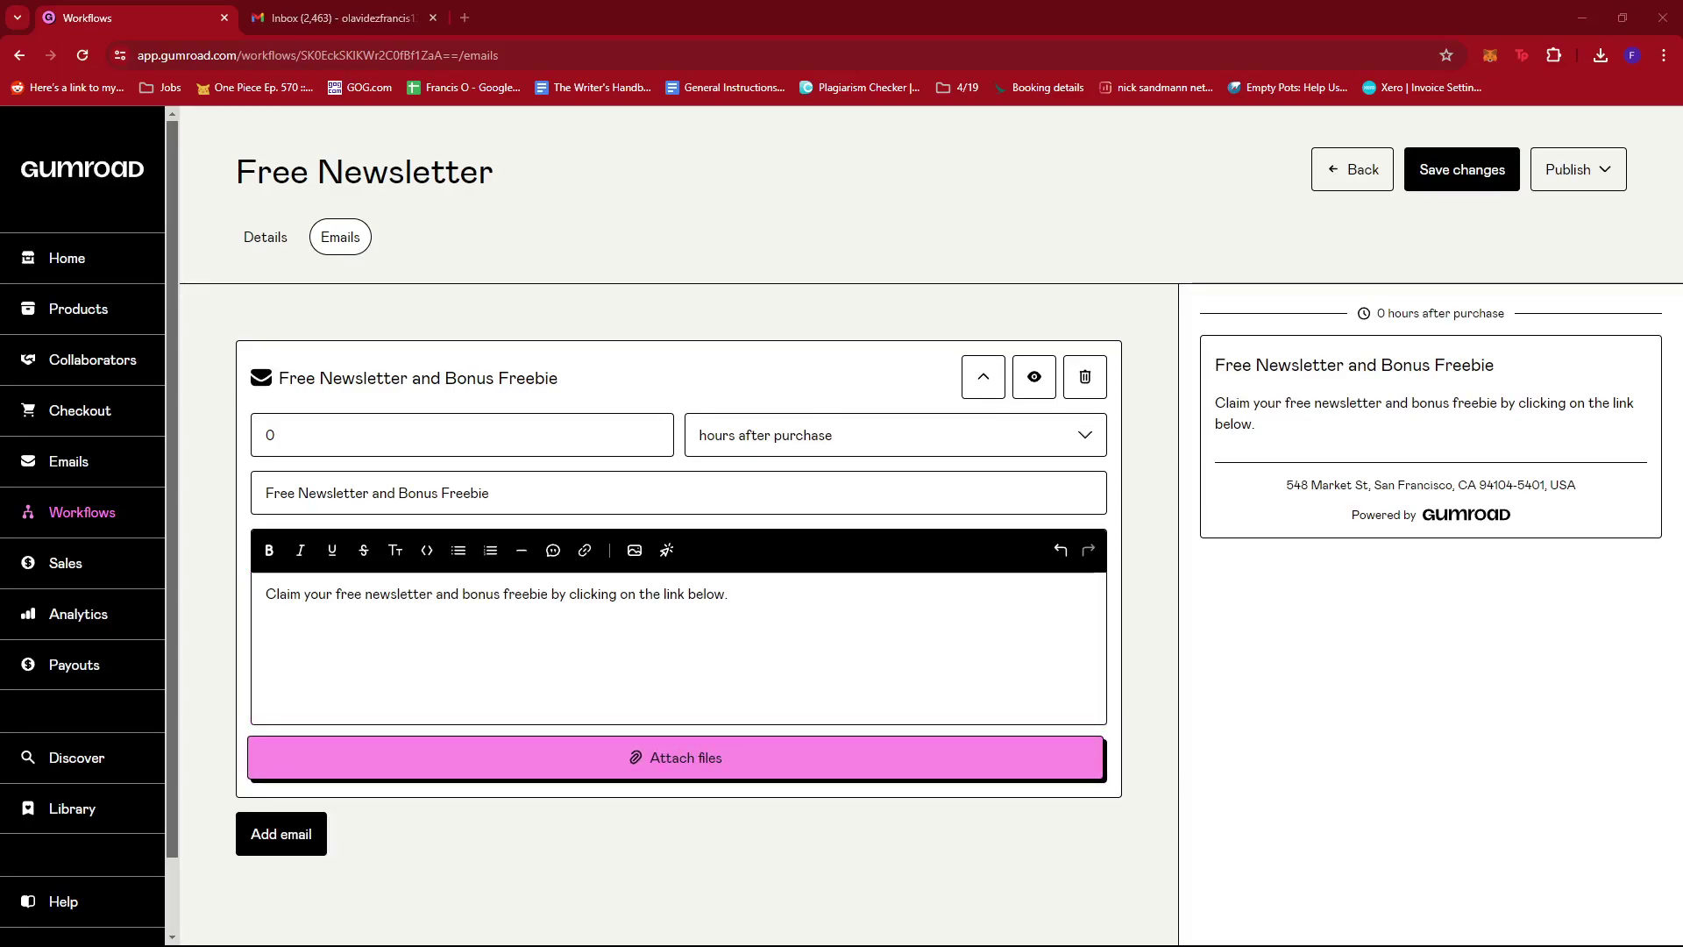
{"action": "scroll", "coordinate": [853, 703], "scroll_direction": "down", "scroll_amount": 1}
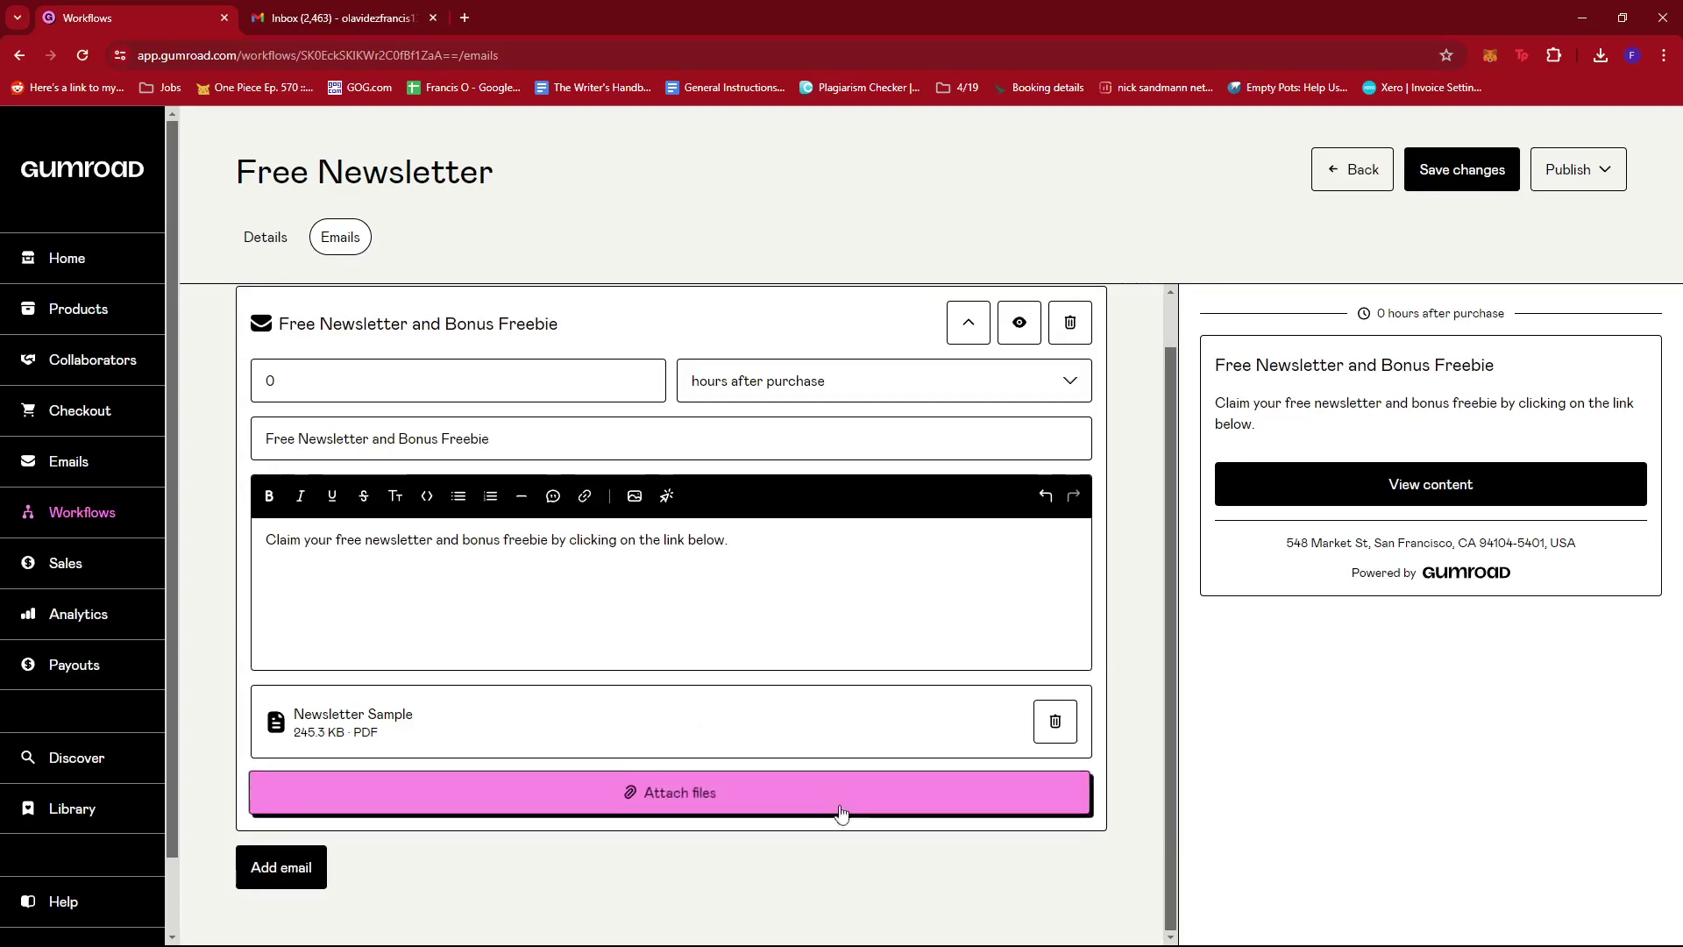
{"action": "left_click", "coordinate": [618, 811]}
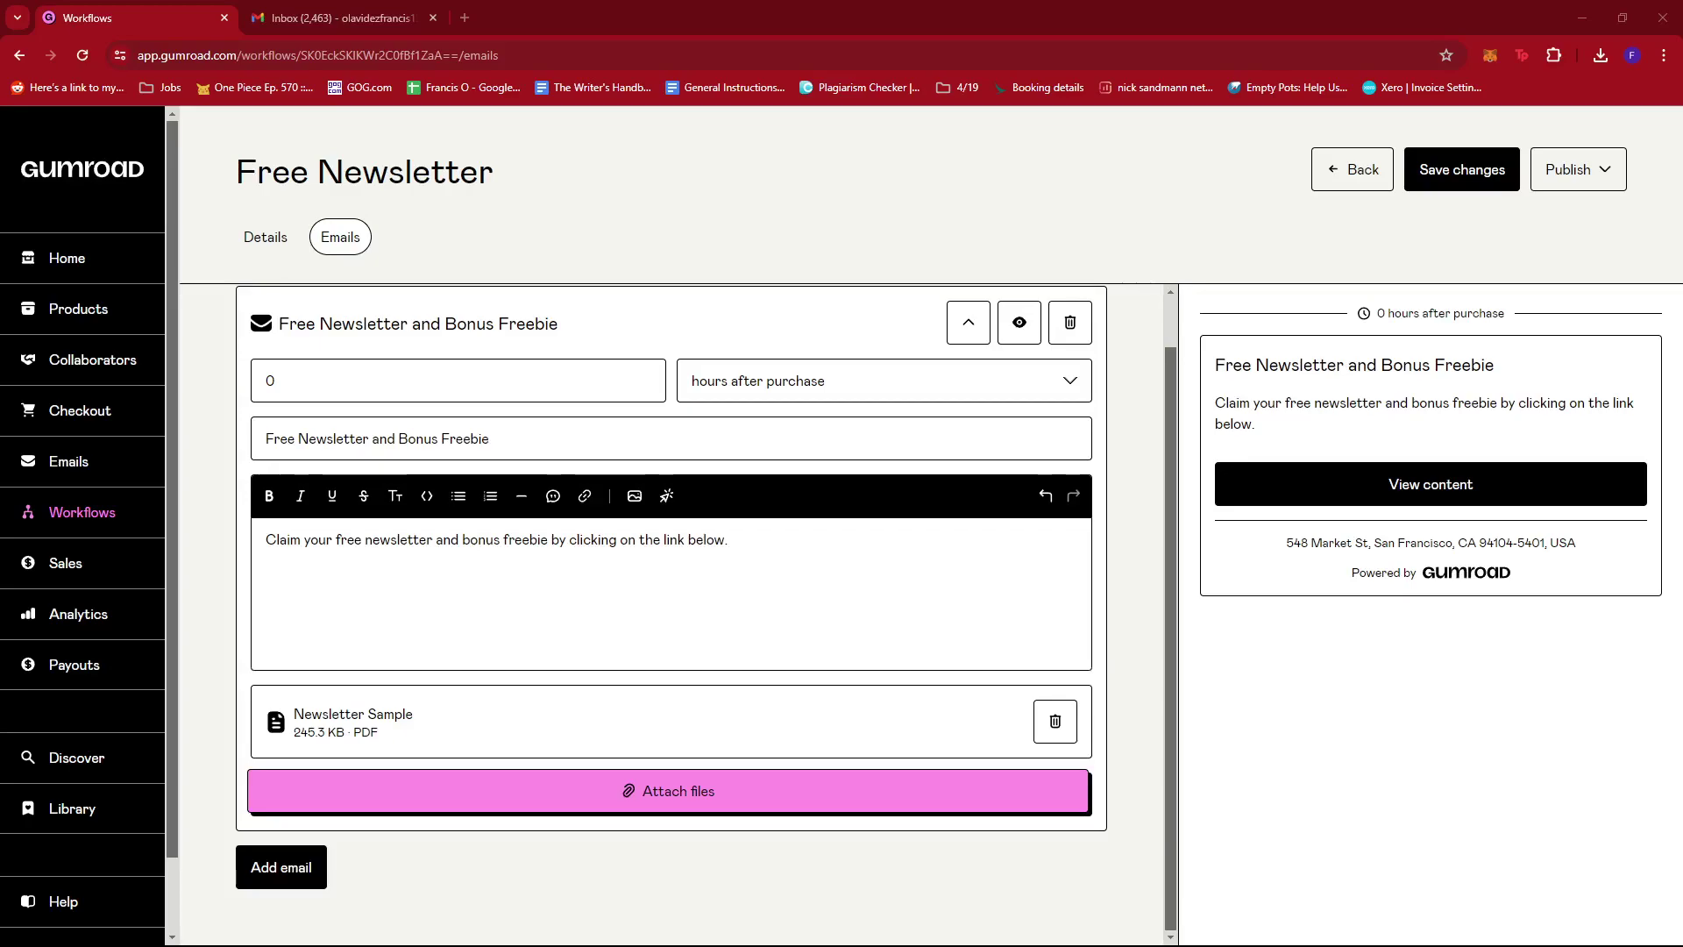
{"action": "key", "text": "Return"}
{"action": "scroll", "coordinate": [833, 643], "scroll_direction": "down", "scroll_amount": 1}
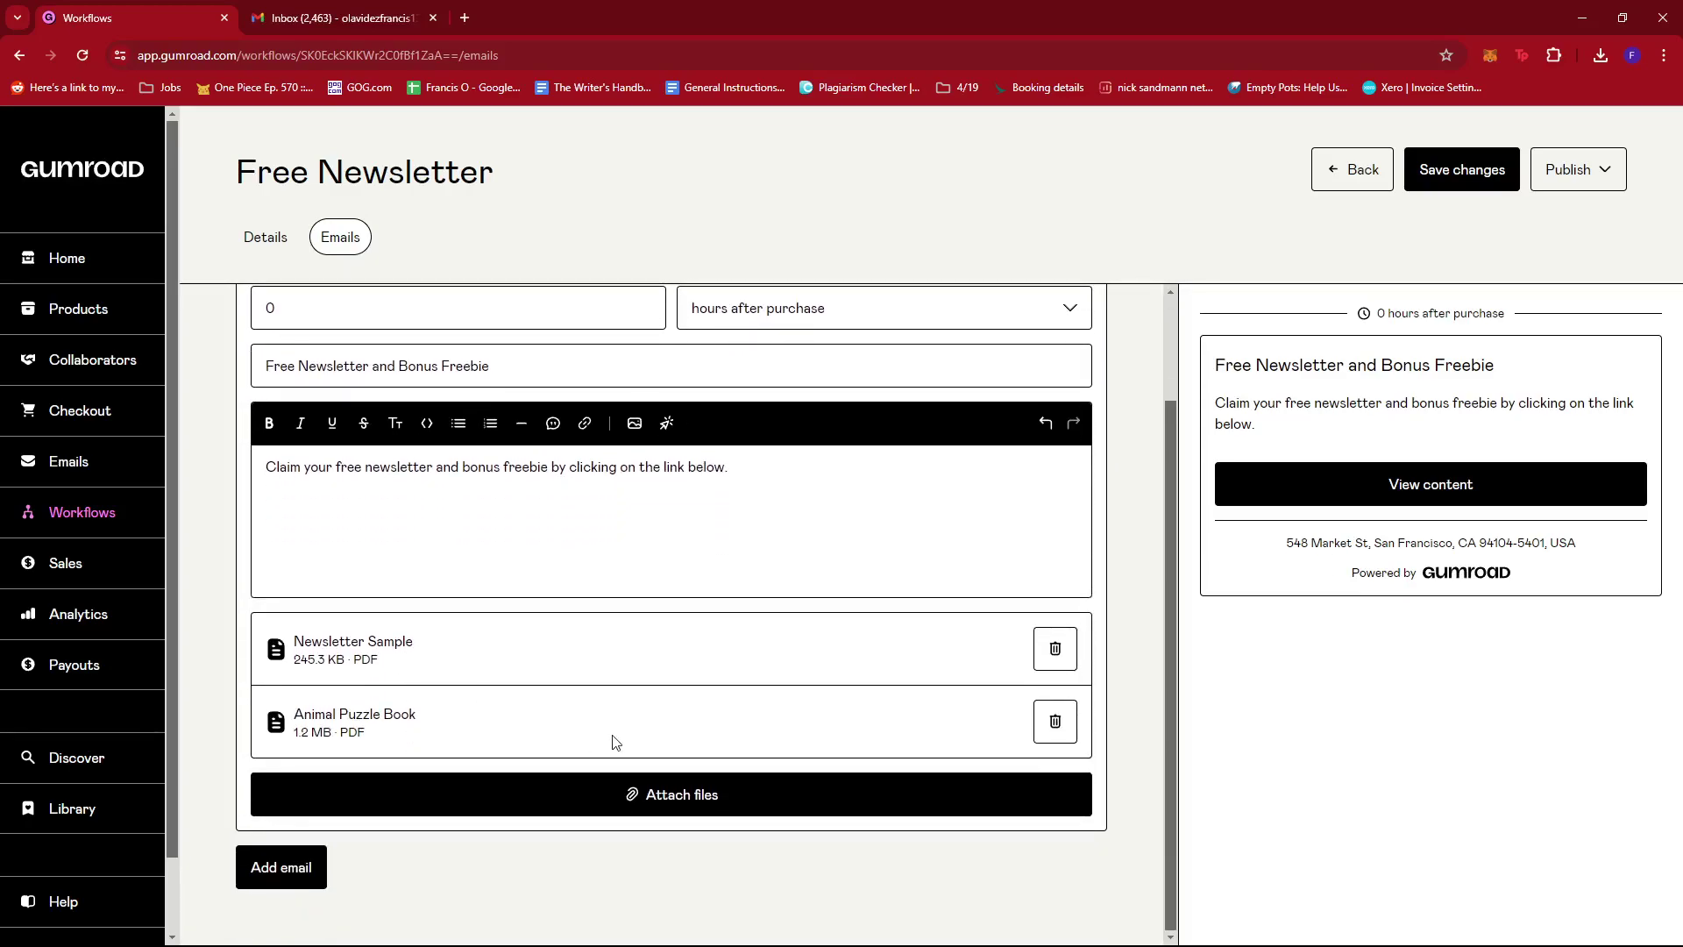
Save the email with its attachments and publish the workflow now, excluding past customers
{"action": "left_click", "coordinate": [1463, 171]}
{"action": "scroll", "coordinate": [914, 531], "scroll_direction": "down", "scroll_amount": 2}
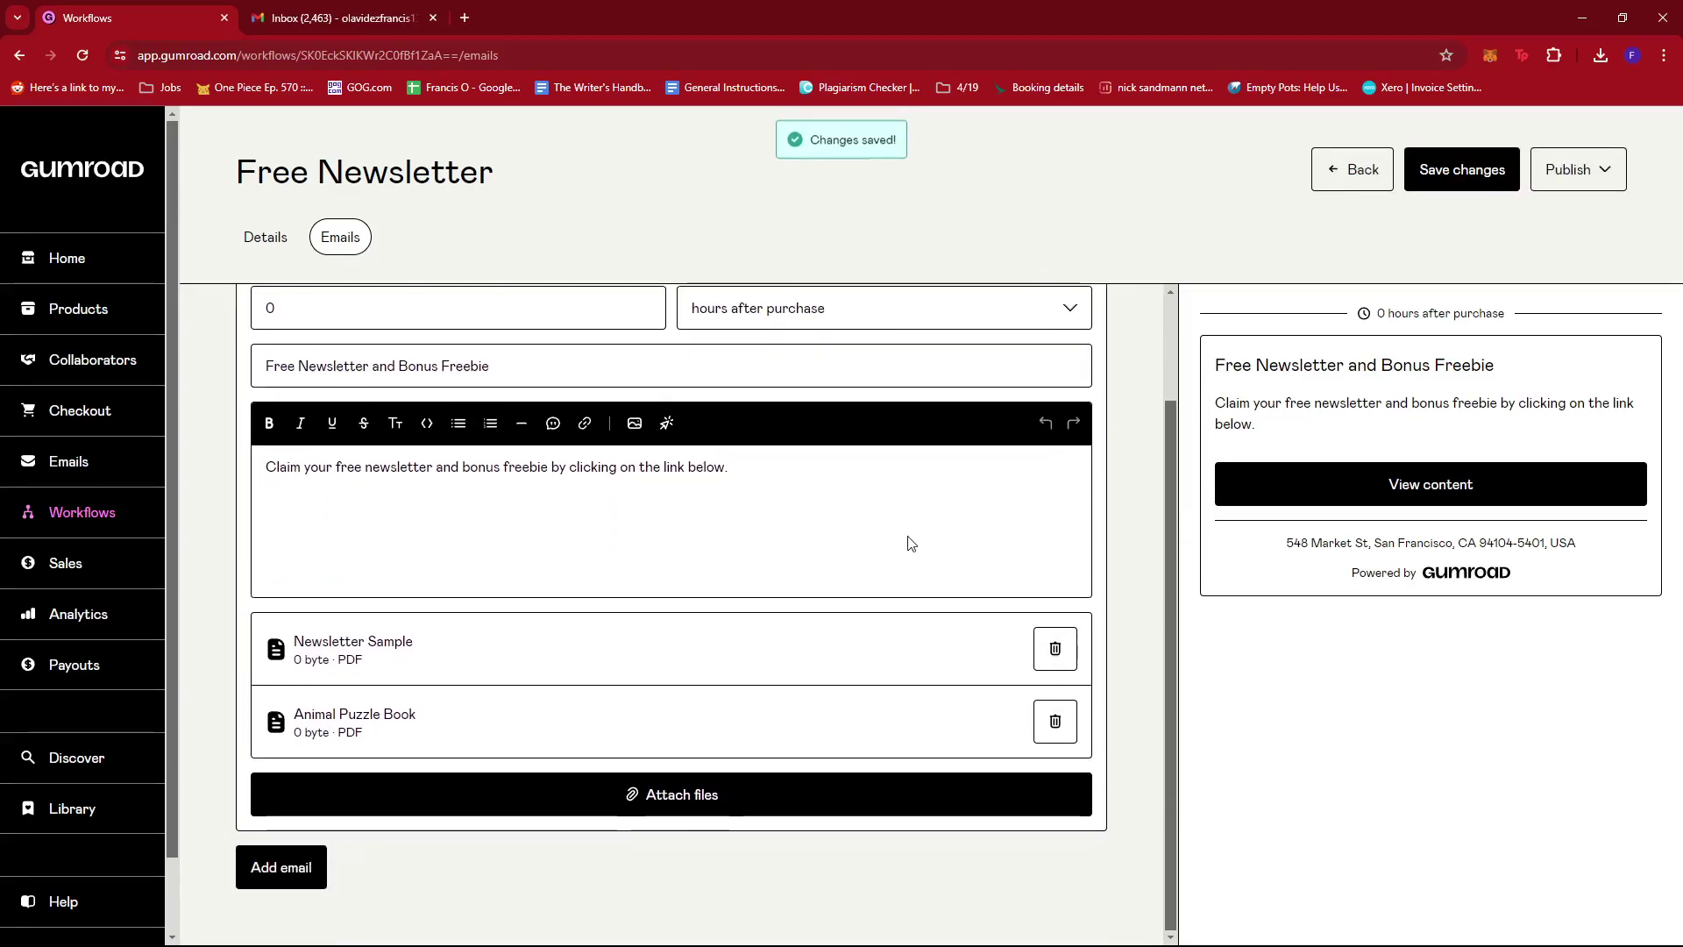
{"action": "left_click", "coordinate": [1591, 168]}
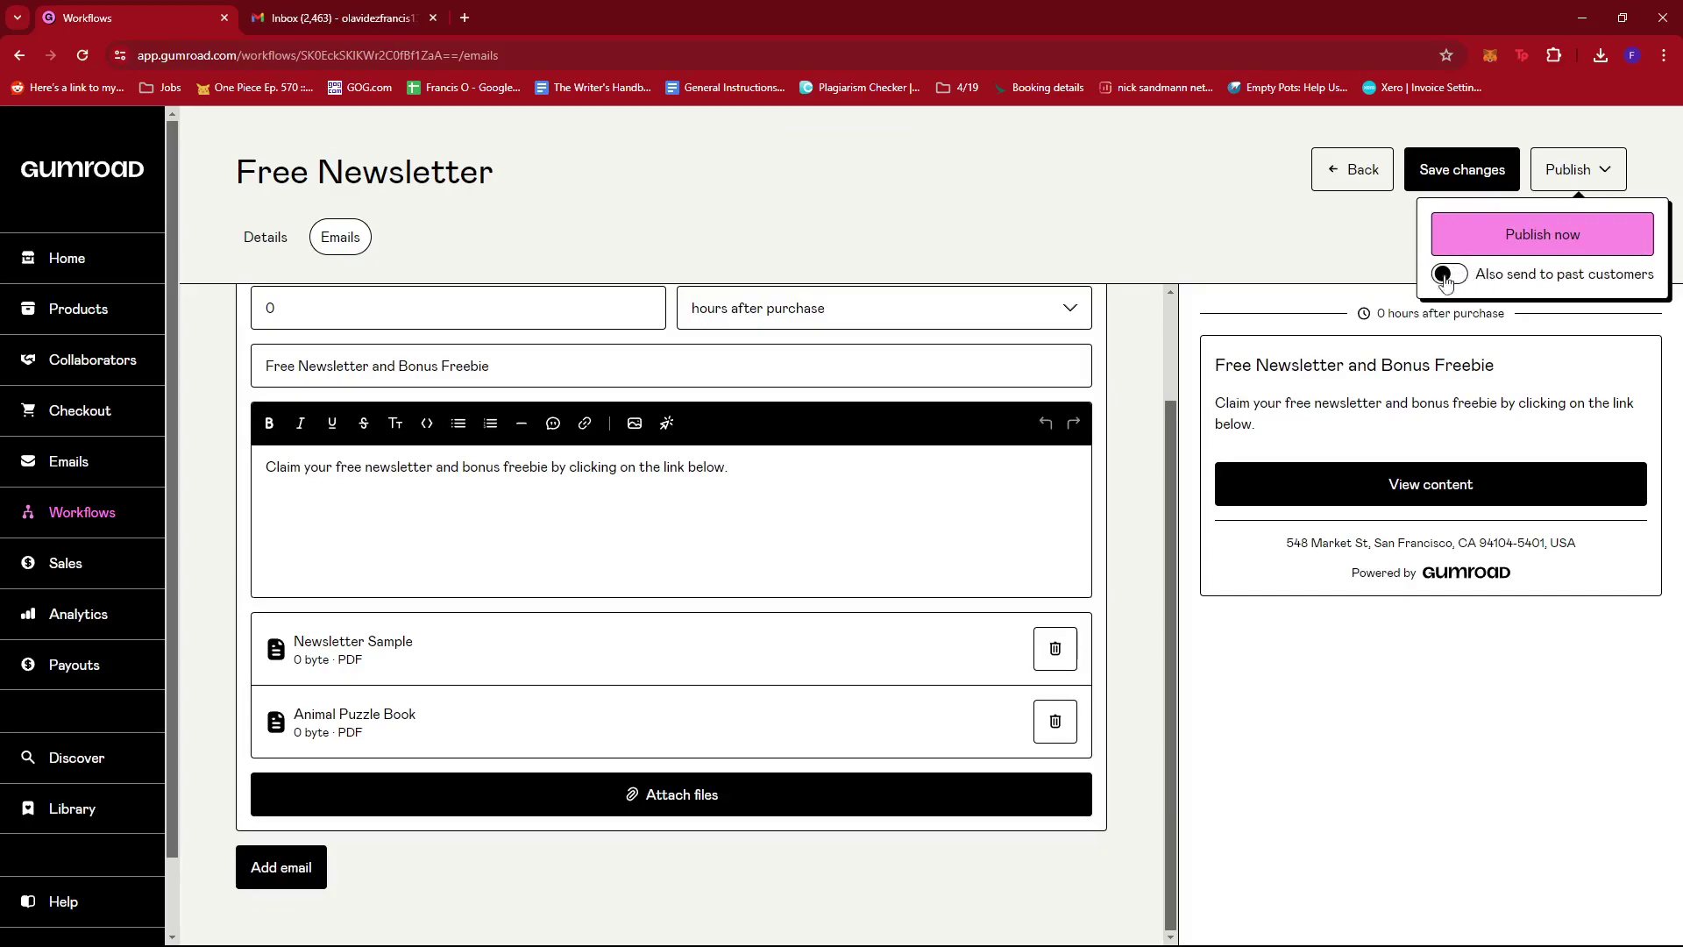
{"action": "left_click", "coordinate": [1530, 234]}
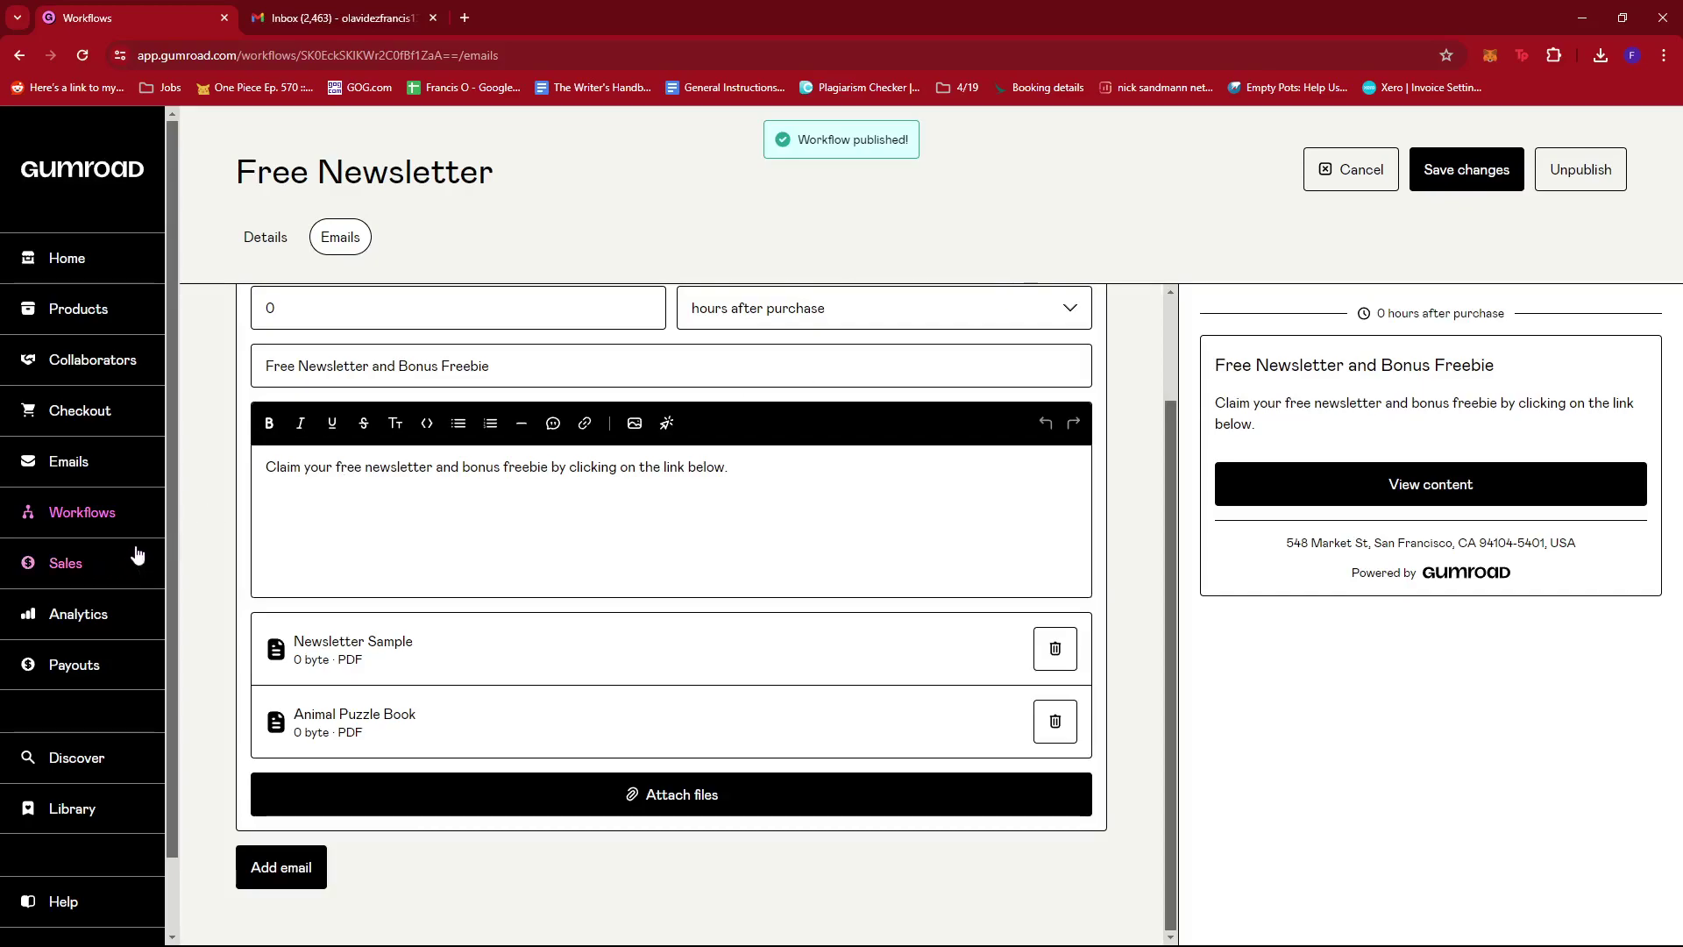
{"action": "scroll", "coordinate": [136, 535], "scroll_direction": "down", "scroll_amount": 2}
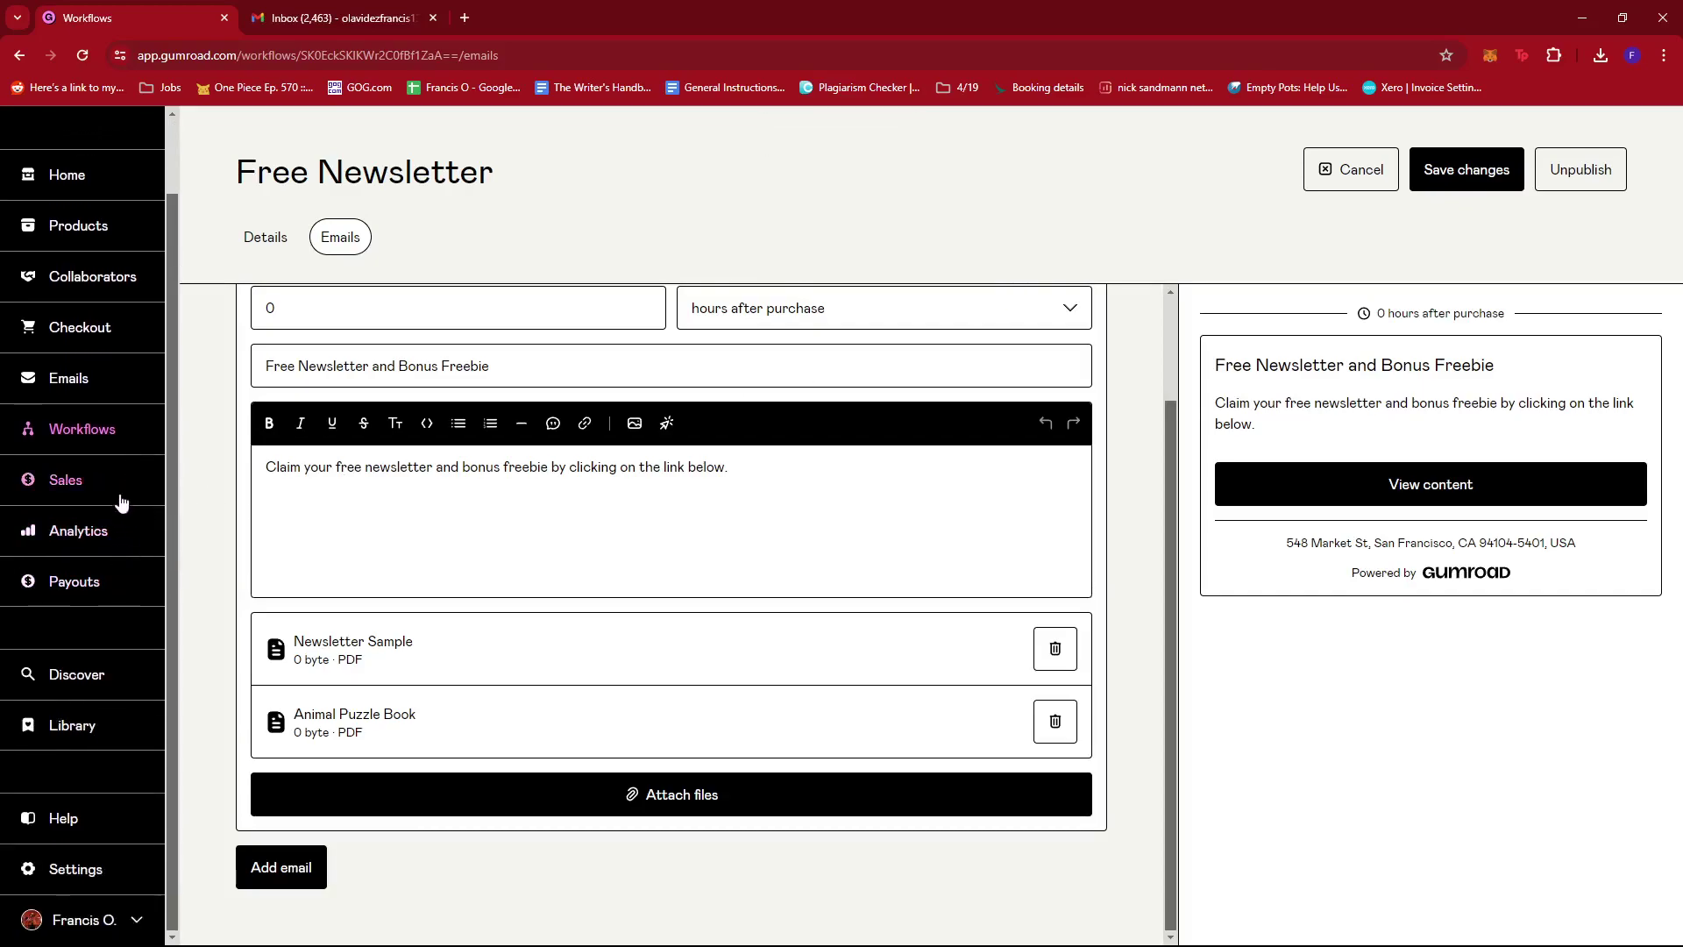
{"action": "scroll", "coordinate": [121, 502], "scroll_direction": "up", "scroll_amount": 2}
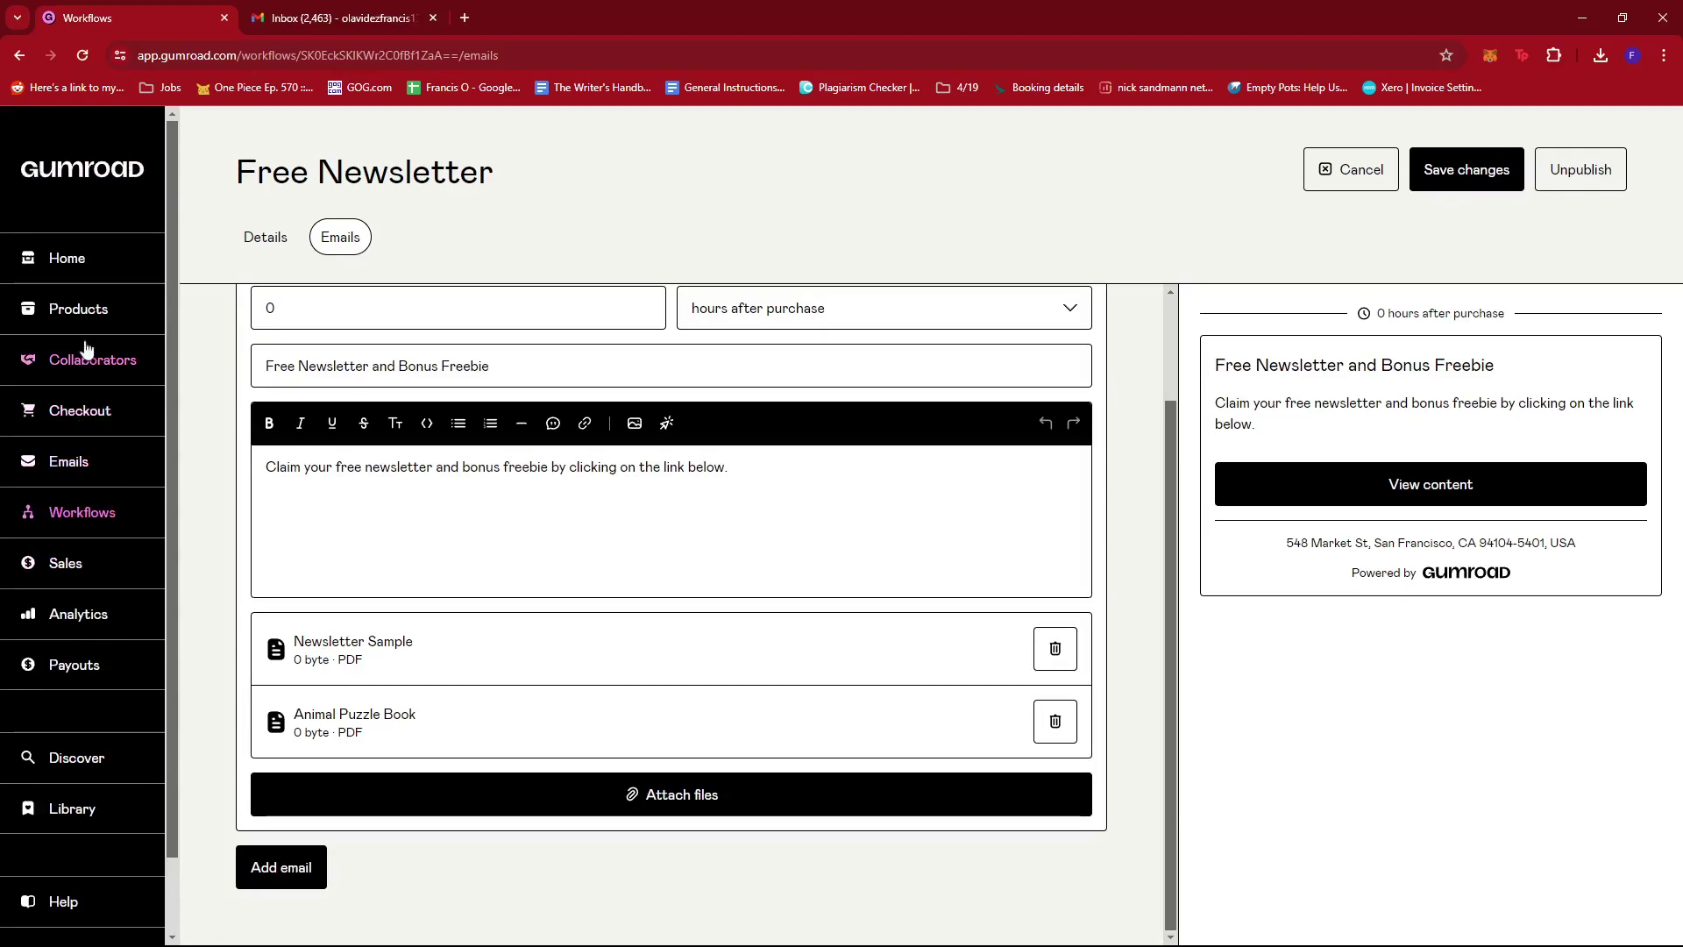
Add a new required custom field to the Checkout form
{"action": "left_click", "coordinate": [107, 419]}
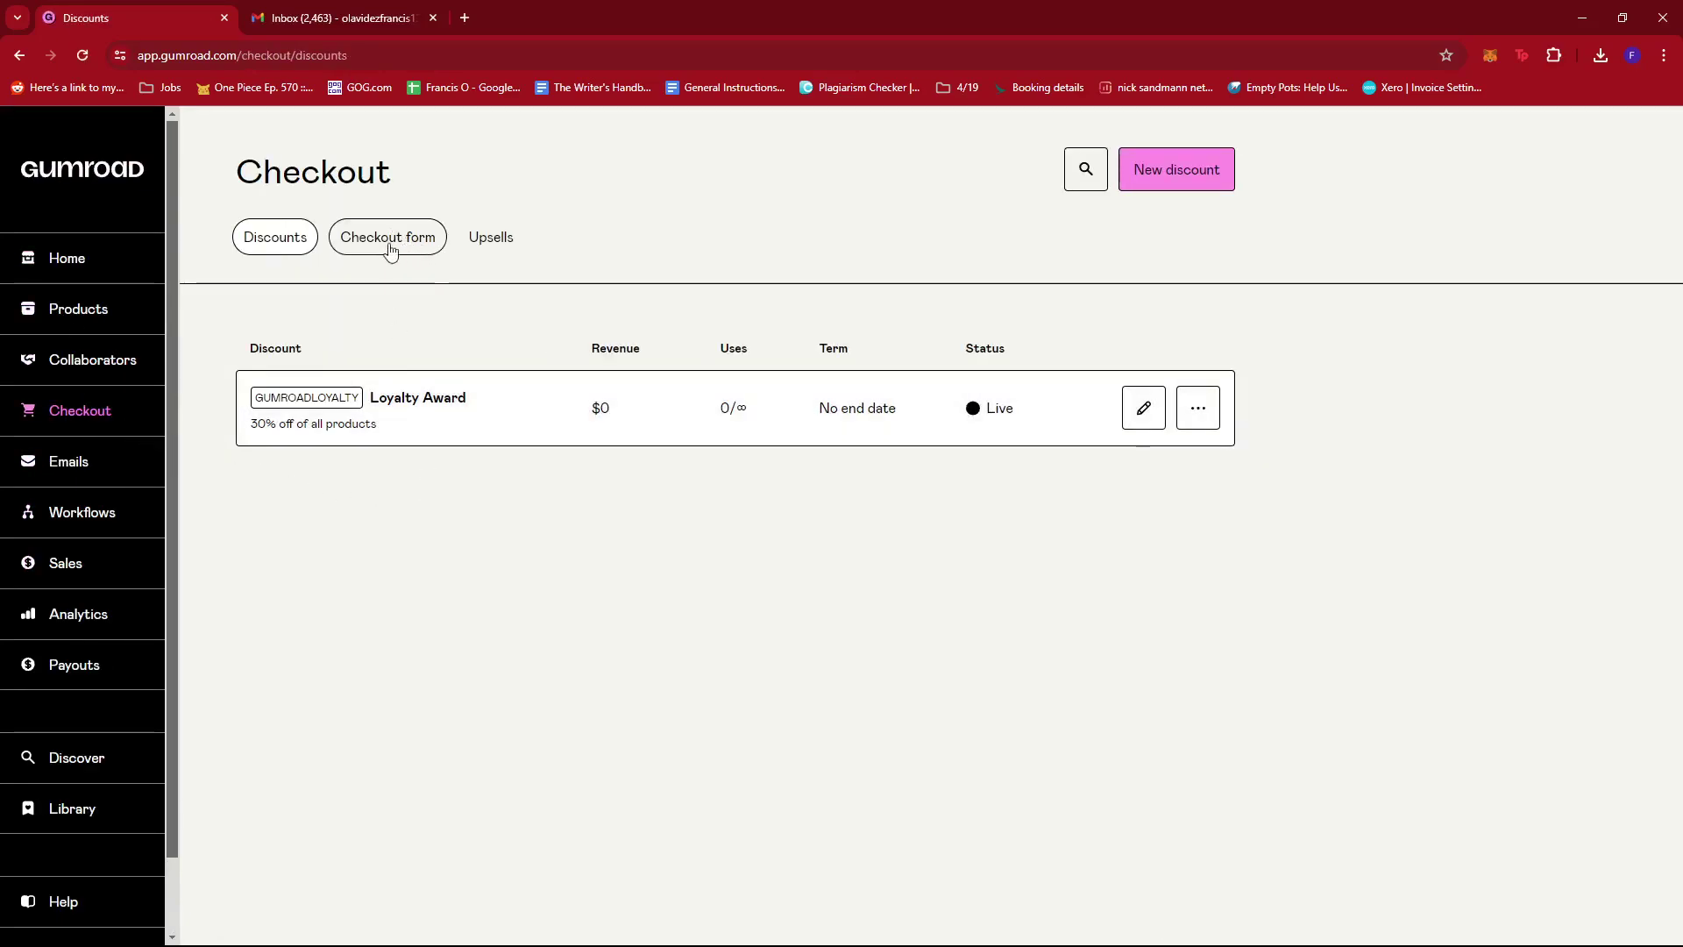
{"action": "left_click", "coordinate": [405, 245]}
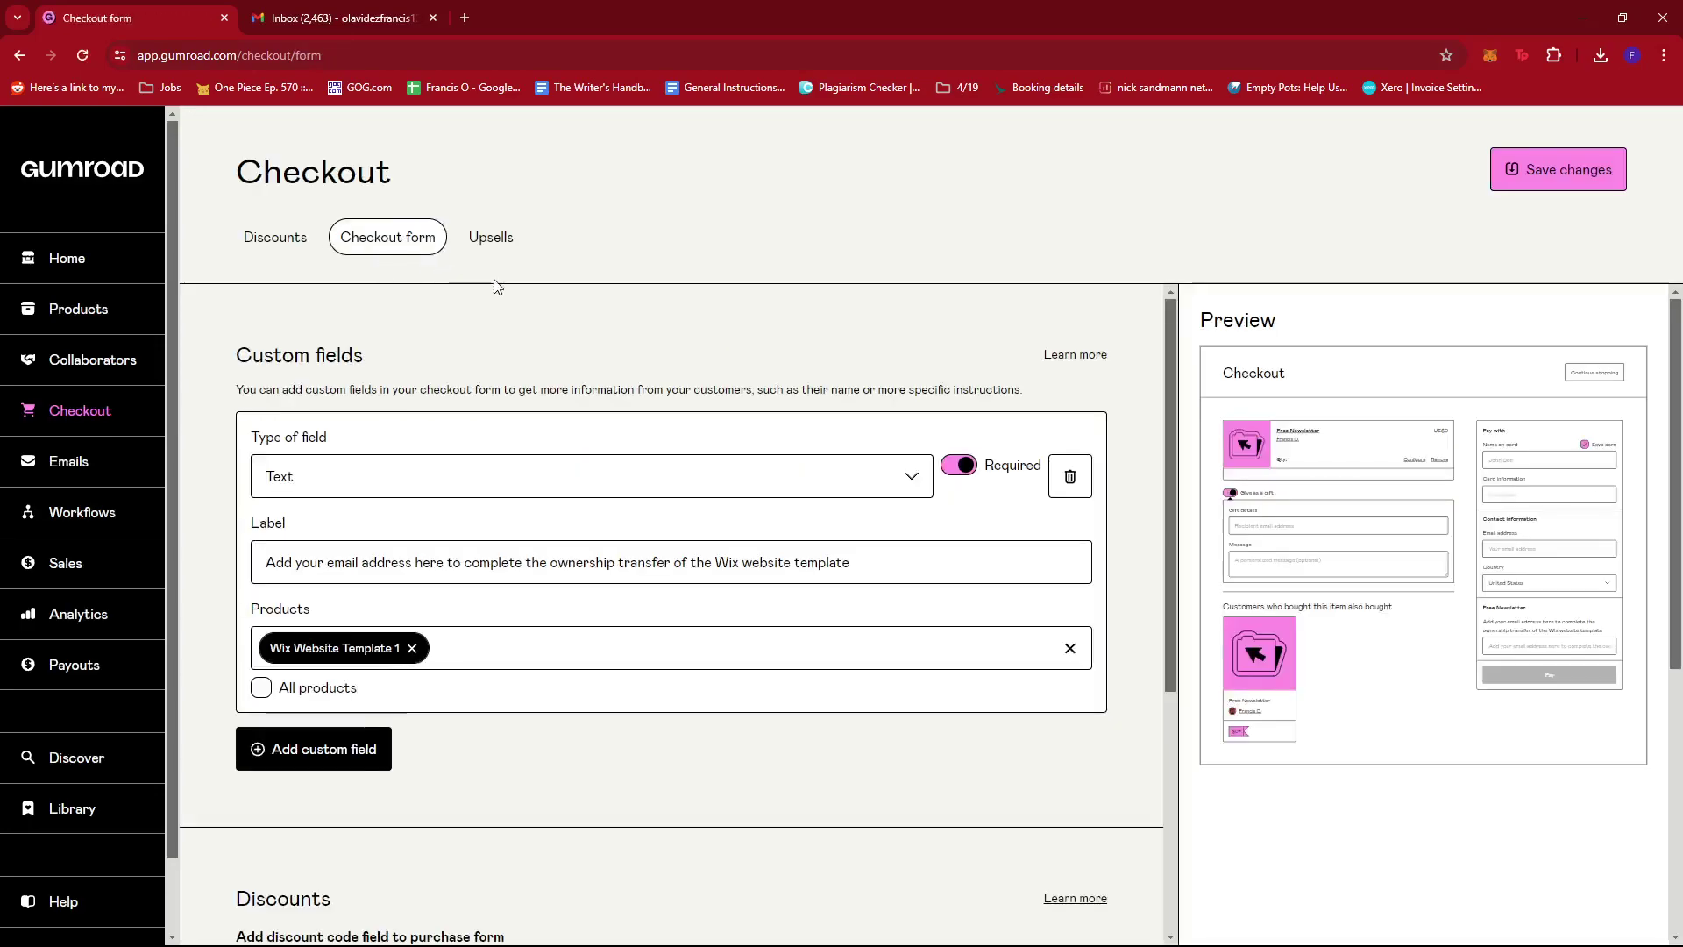
{"action": "scroll", "coordinate": [465, 632], "scroll_direction": "down", "scroll_amount": 2}
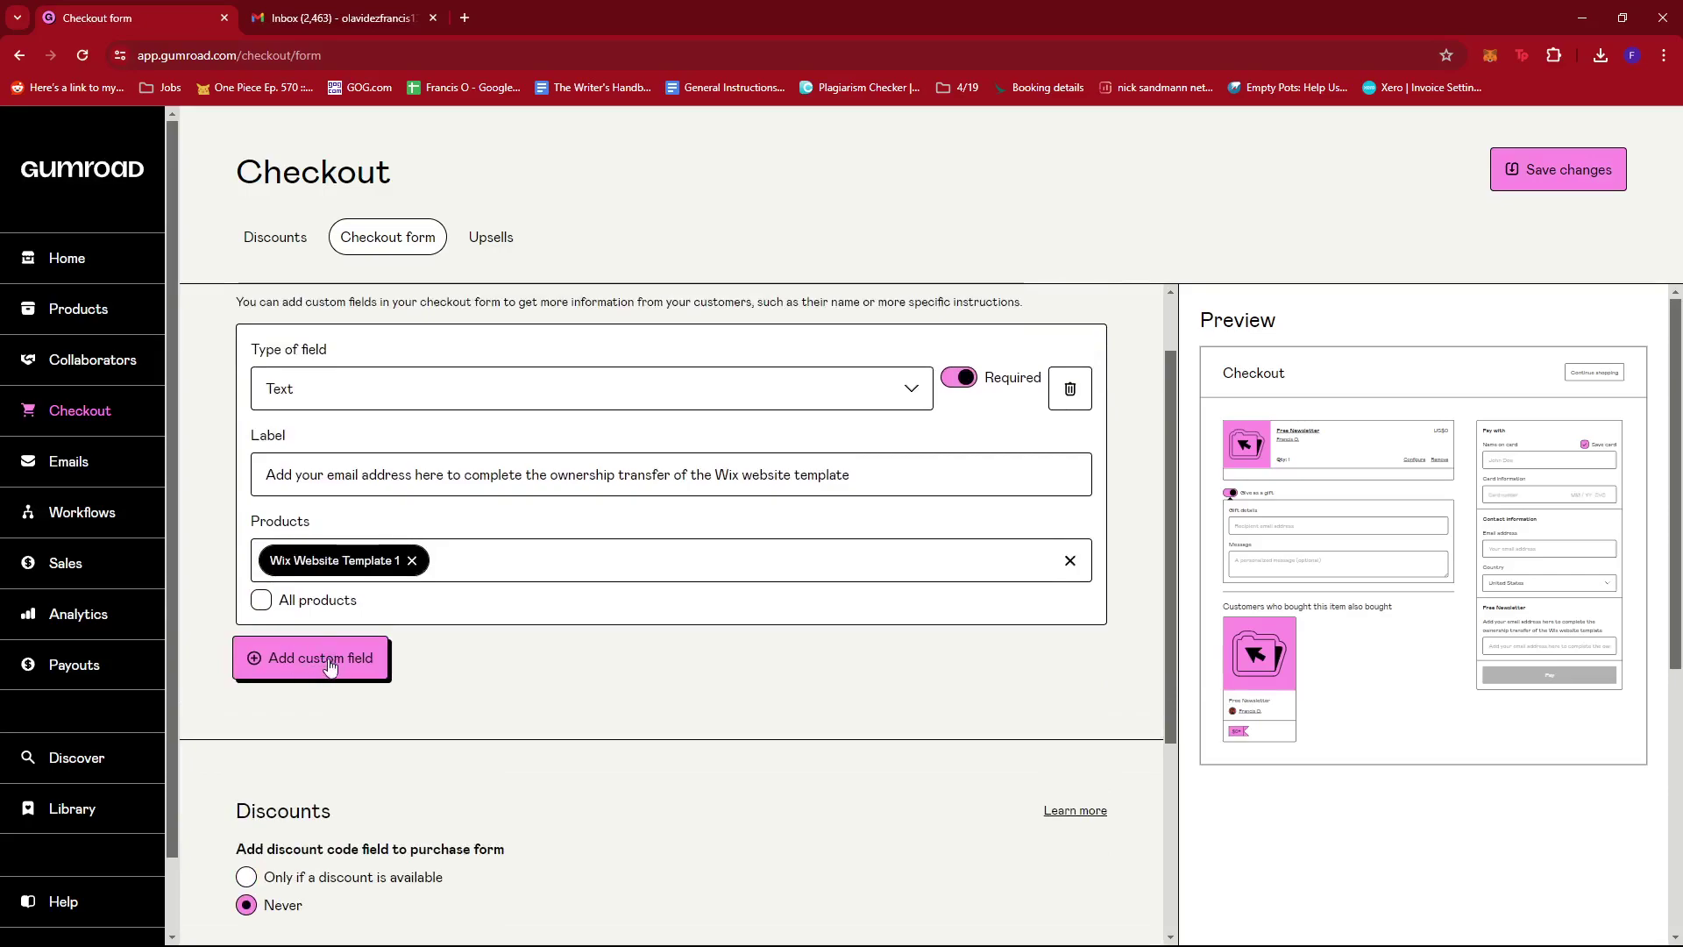
{"action": "left_click", "coordinate": [379, 658]}
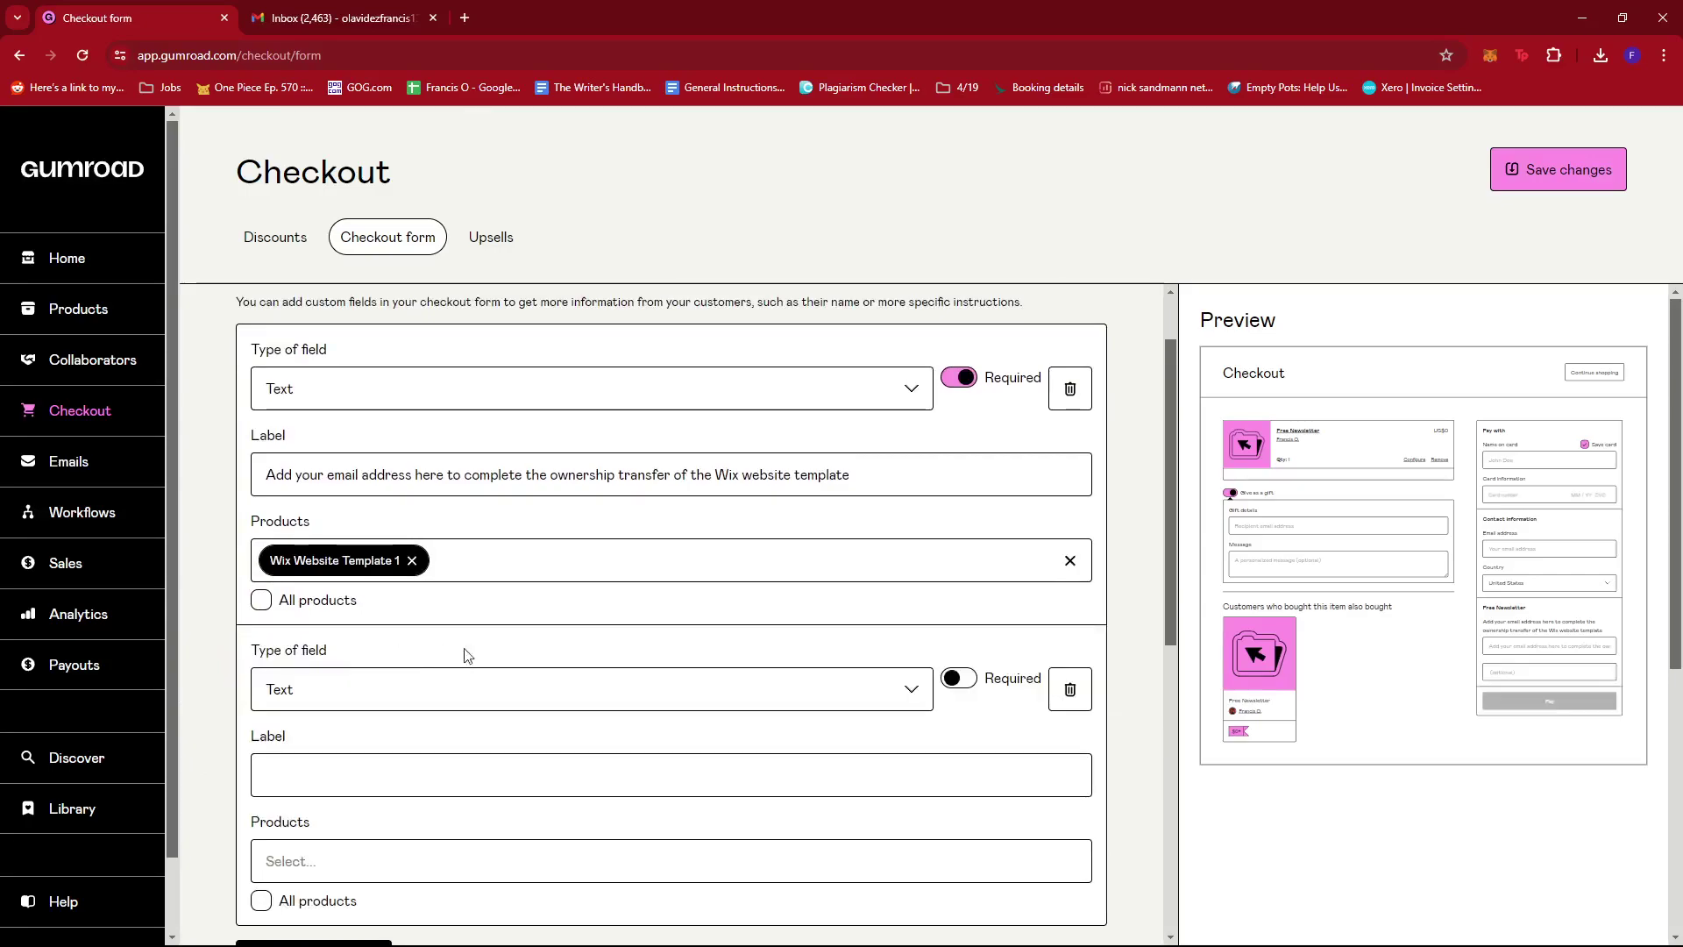
{"action": "scroll", "coordinate": [526, 688], "scroll_direction": "down", "scroll_amount": 2}
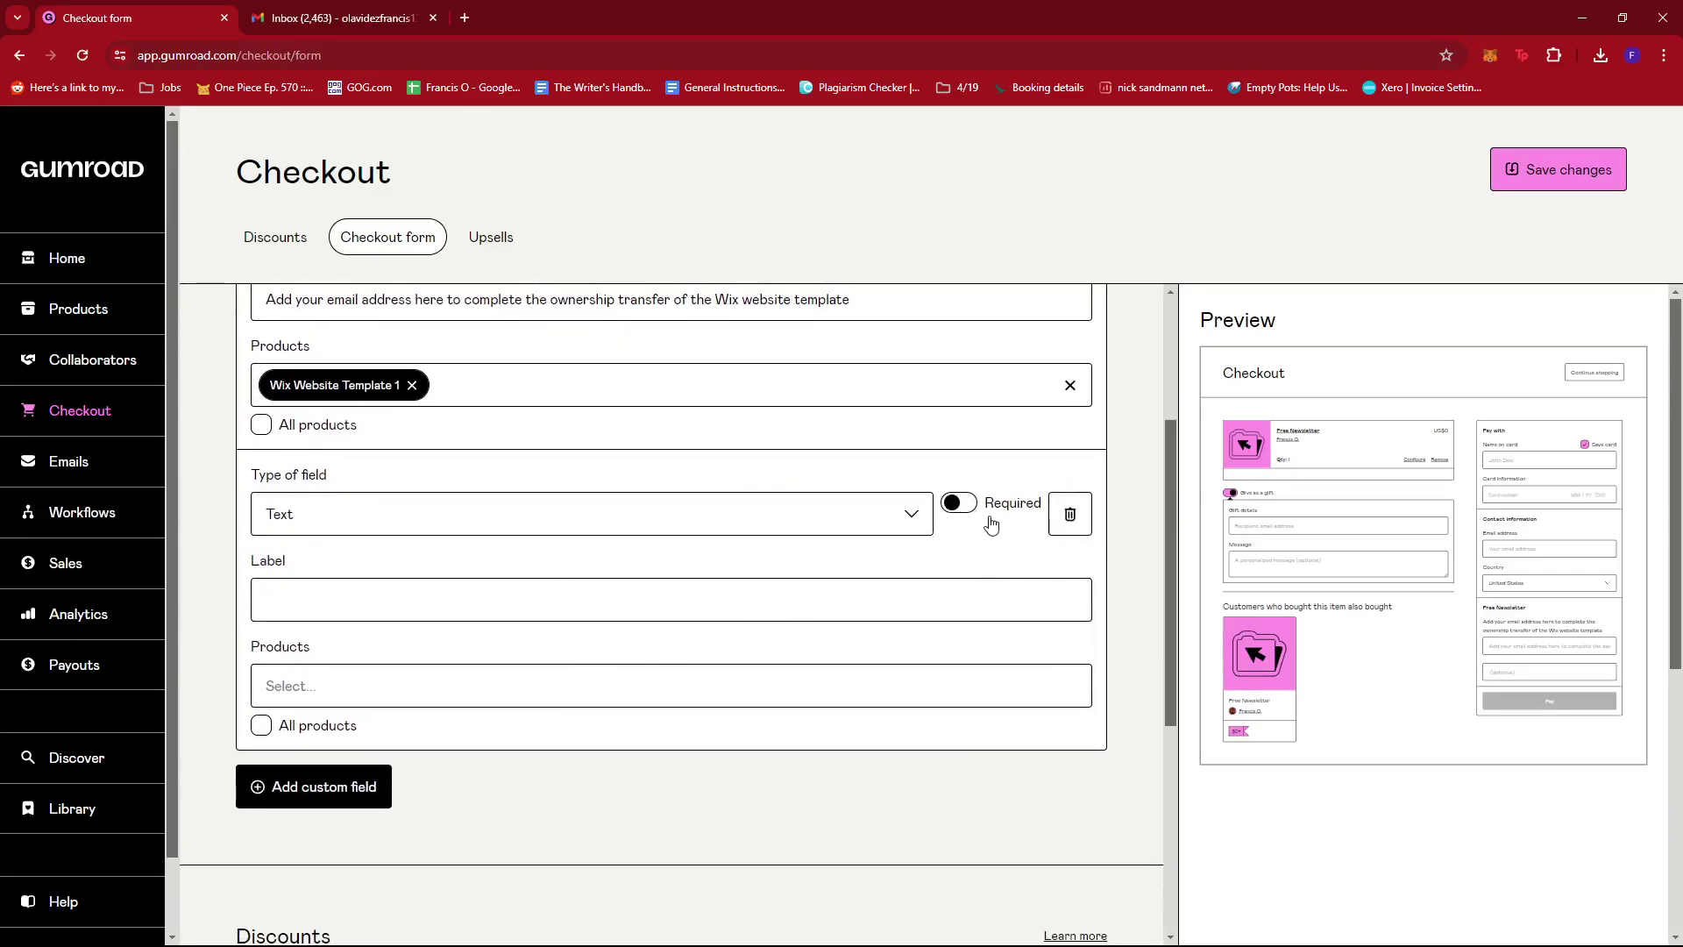
{"action": "left_click", "coordinate": [961, 503]}
{"action": "scroll", "coordinate": [903, 520], "scroll_direction": "down", "scroll_amount": 1}
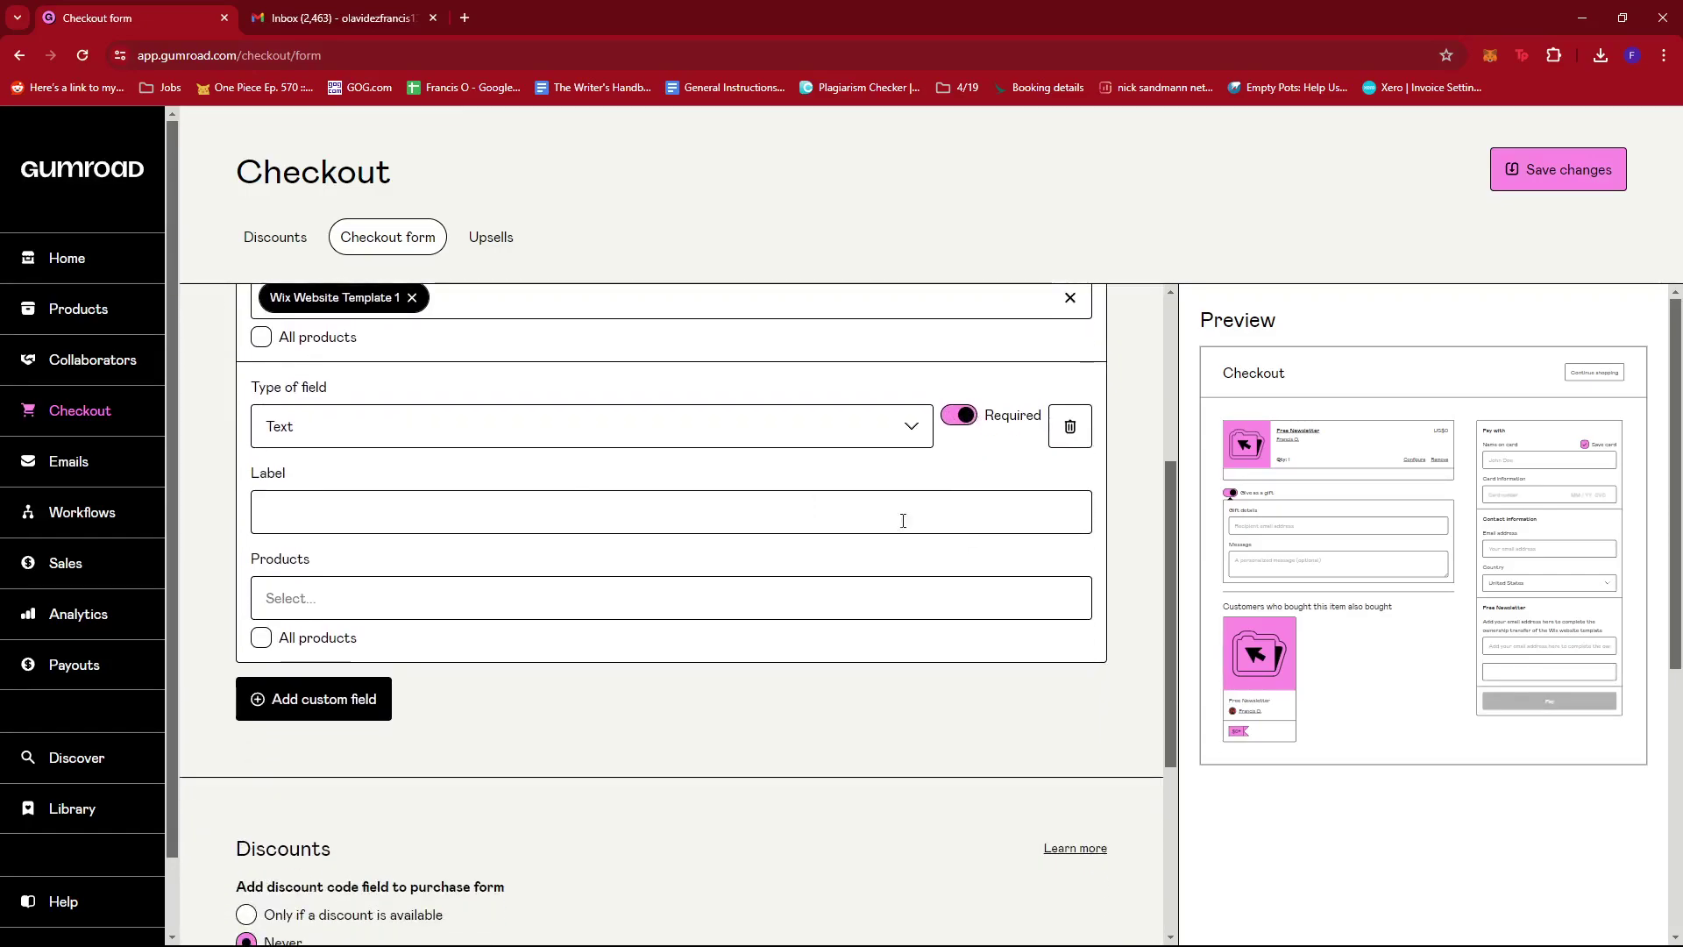
{"action": "left_click", "coordinate": [793, 430]}
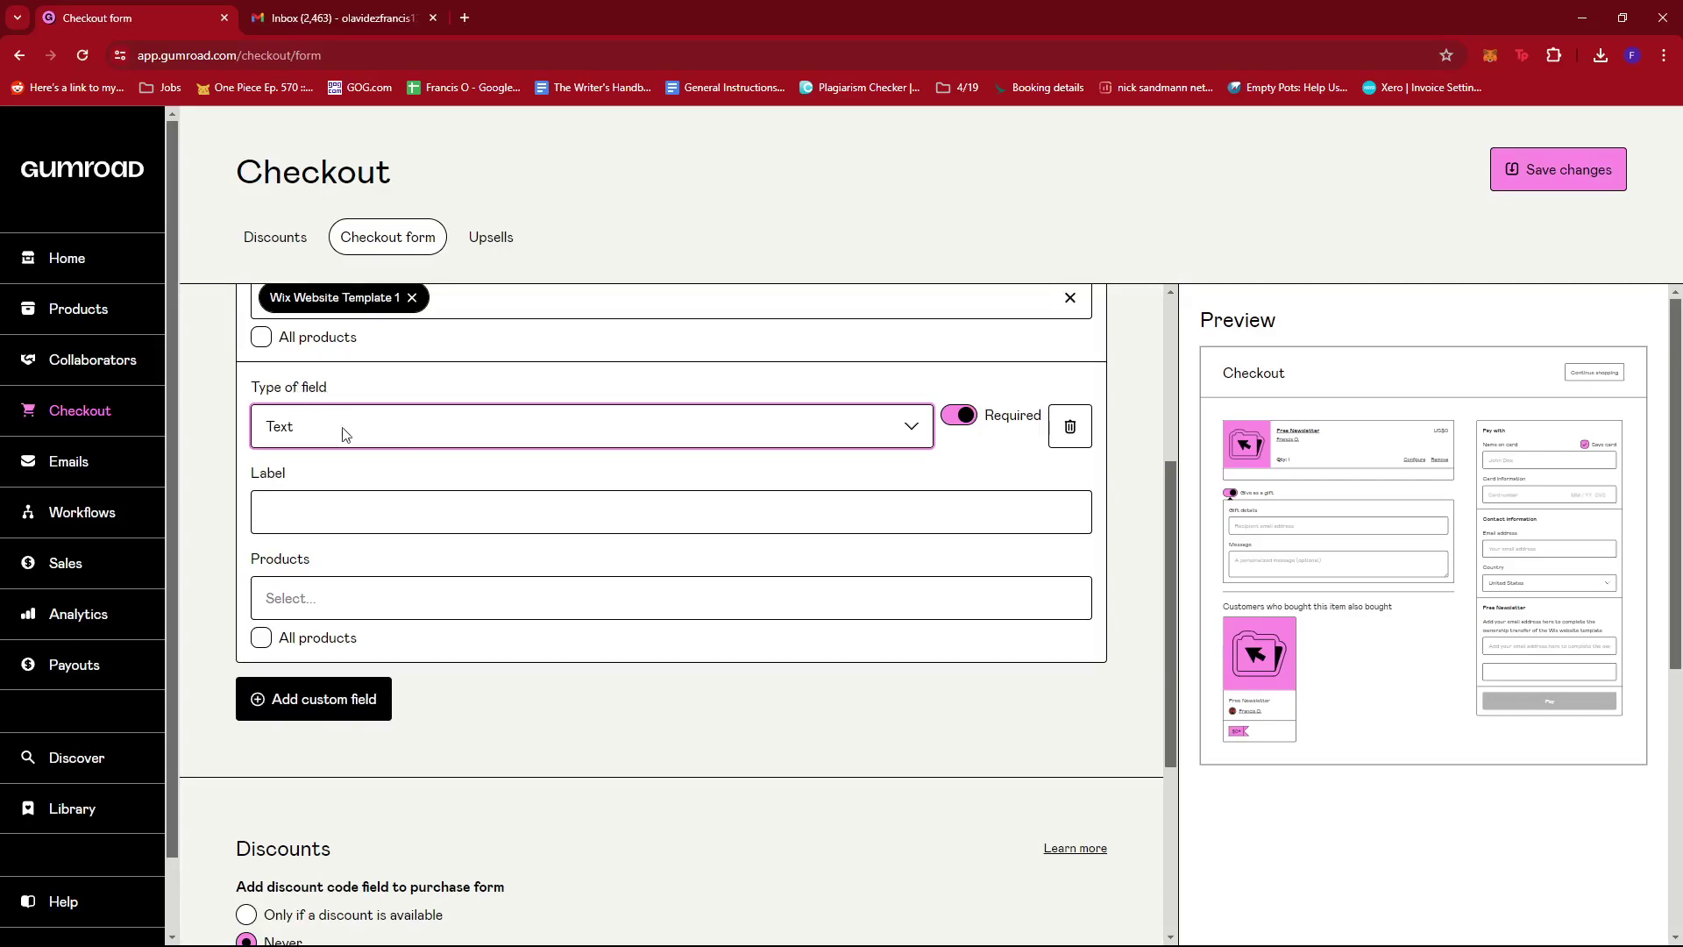
Label the field 'Add your email address here to receive the free newsletter'
{"action": "scroll", "coordinate": [394, 477], "scroll_direction": "down", "scroll_amount": 1}
{"action": "left_click", "coordinate": [371, 436]}
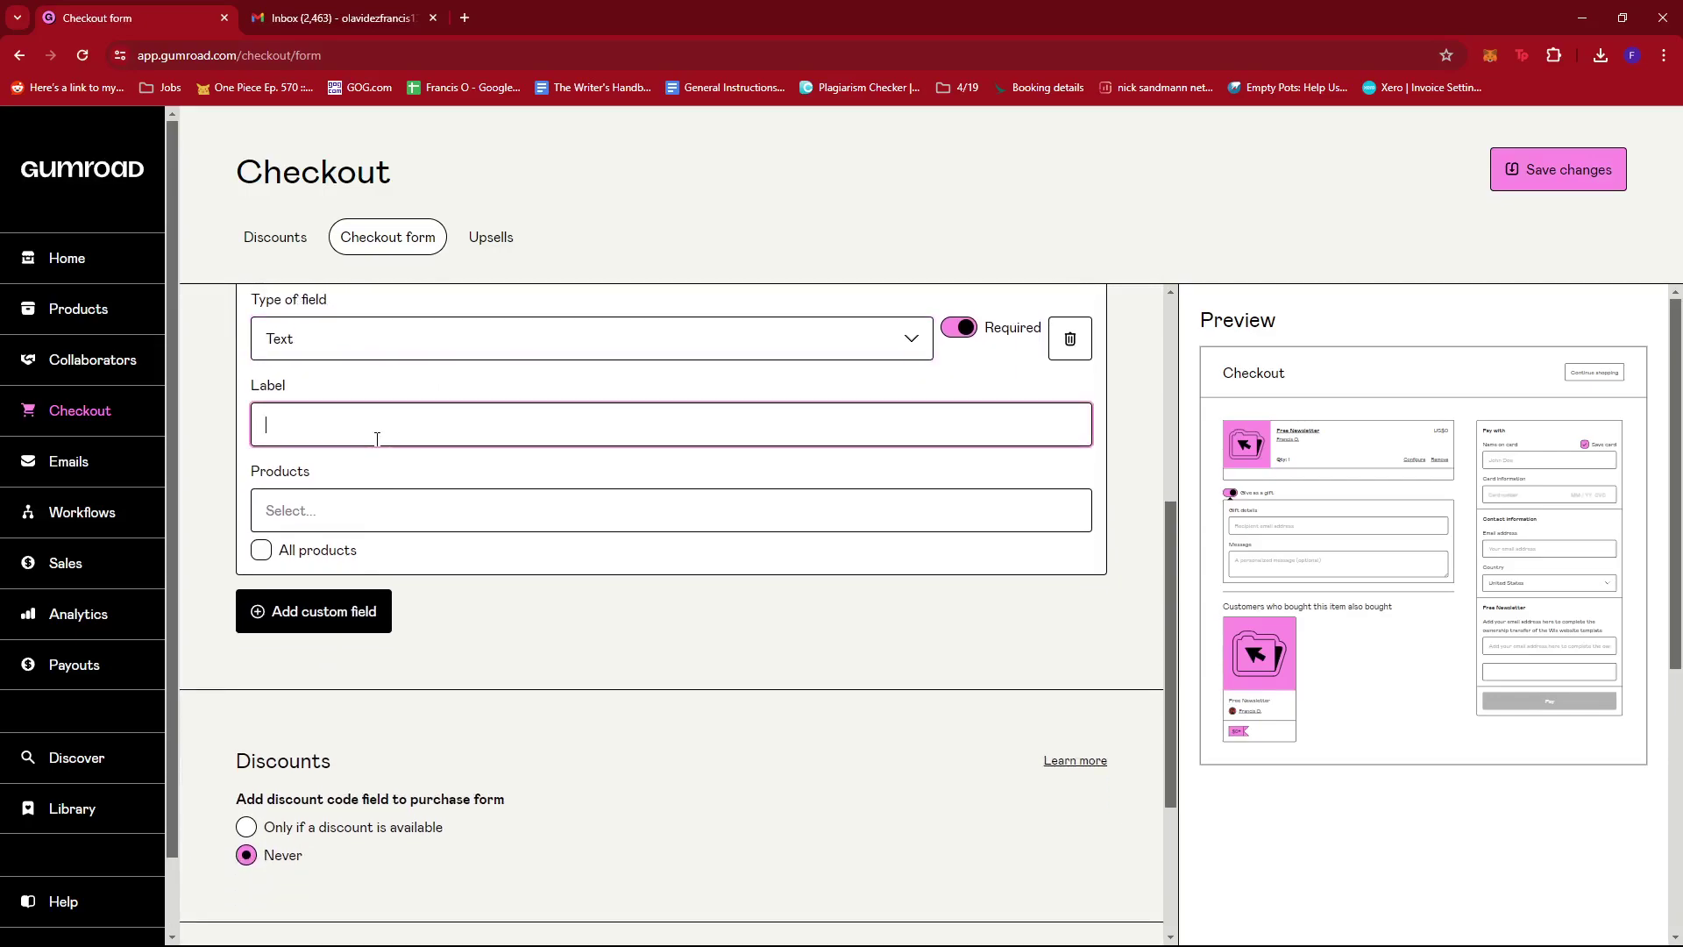
{"action": "type", "text": "A"}
{"action": "key", "text": "BackSpace"}
{"action": "type", "text": "A"}
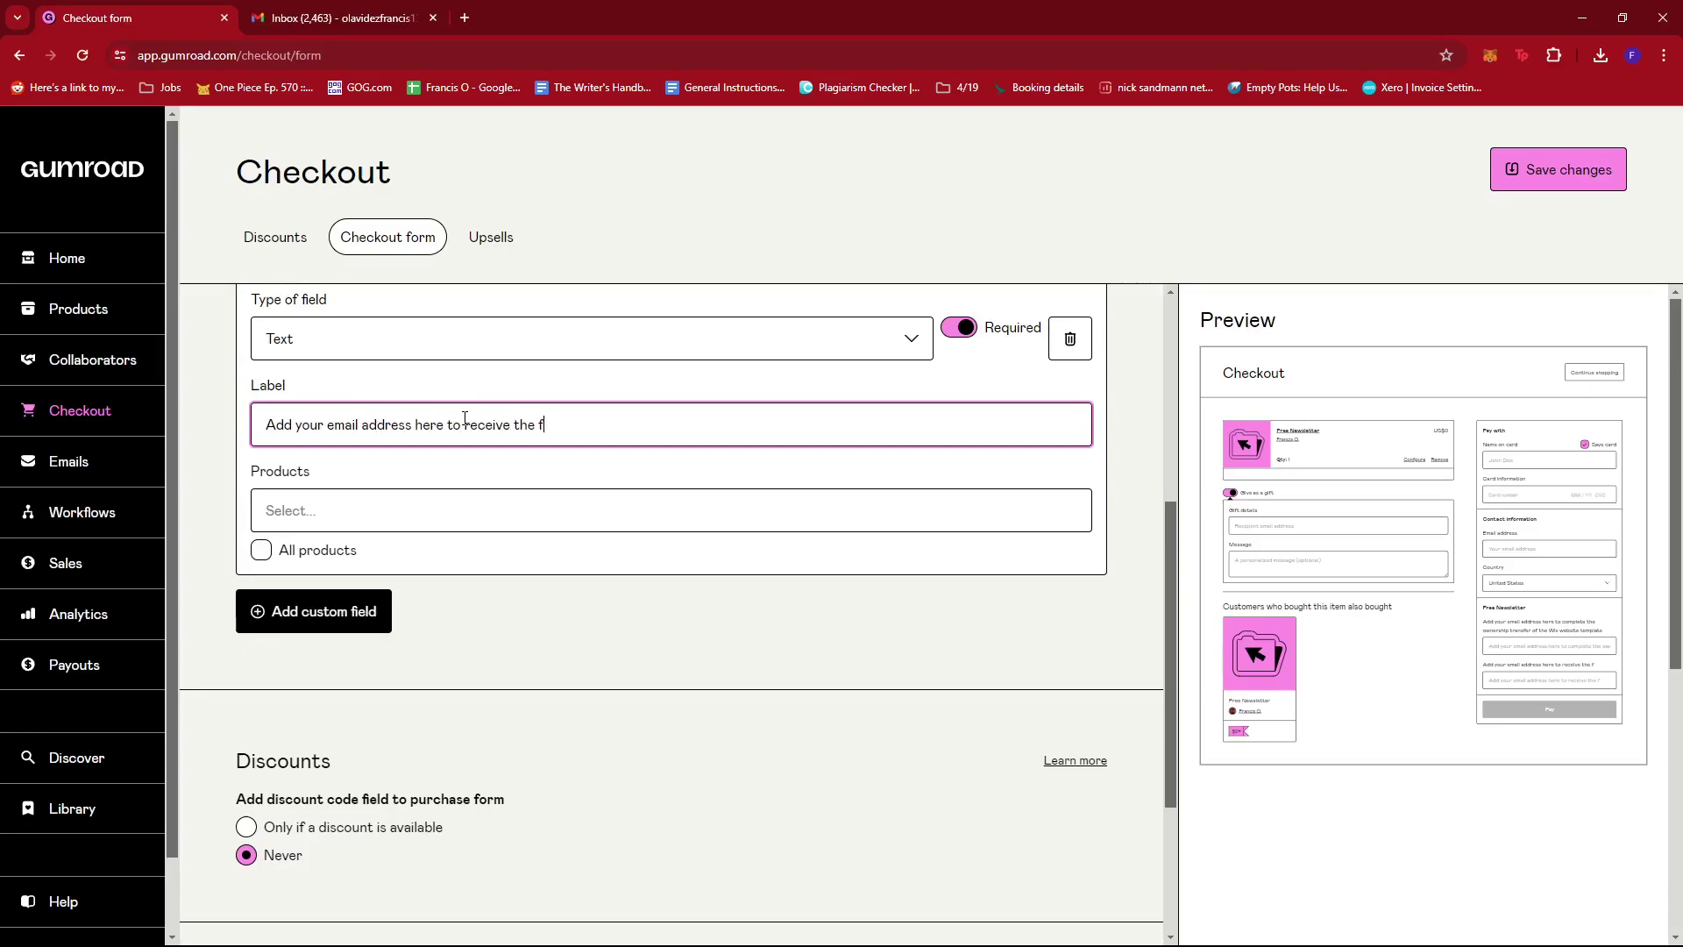
{"action": "type", "text": "letter"}
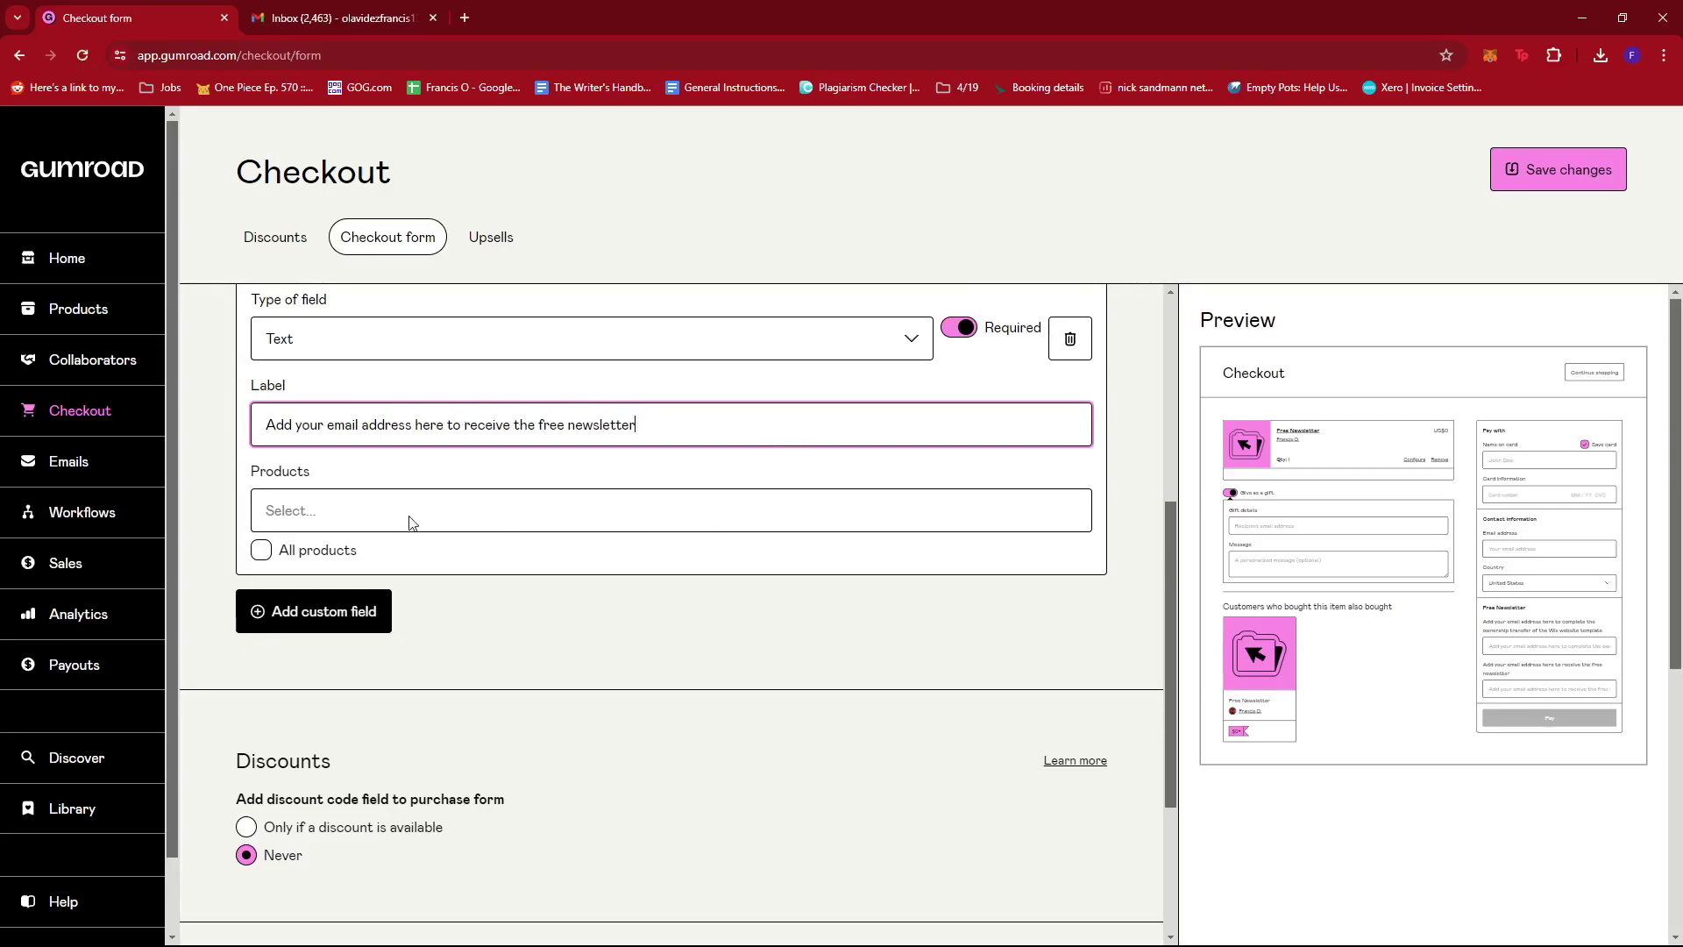
Apply the custom field only to the Free Newsletter product
{"action": "left_click", "coordinate": [320, 513]}
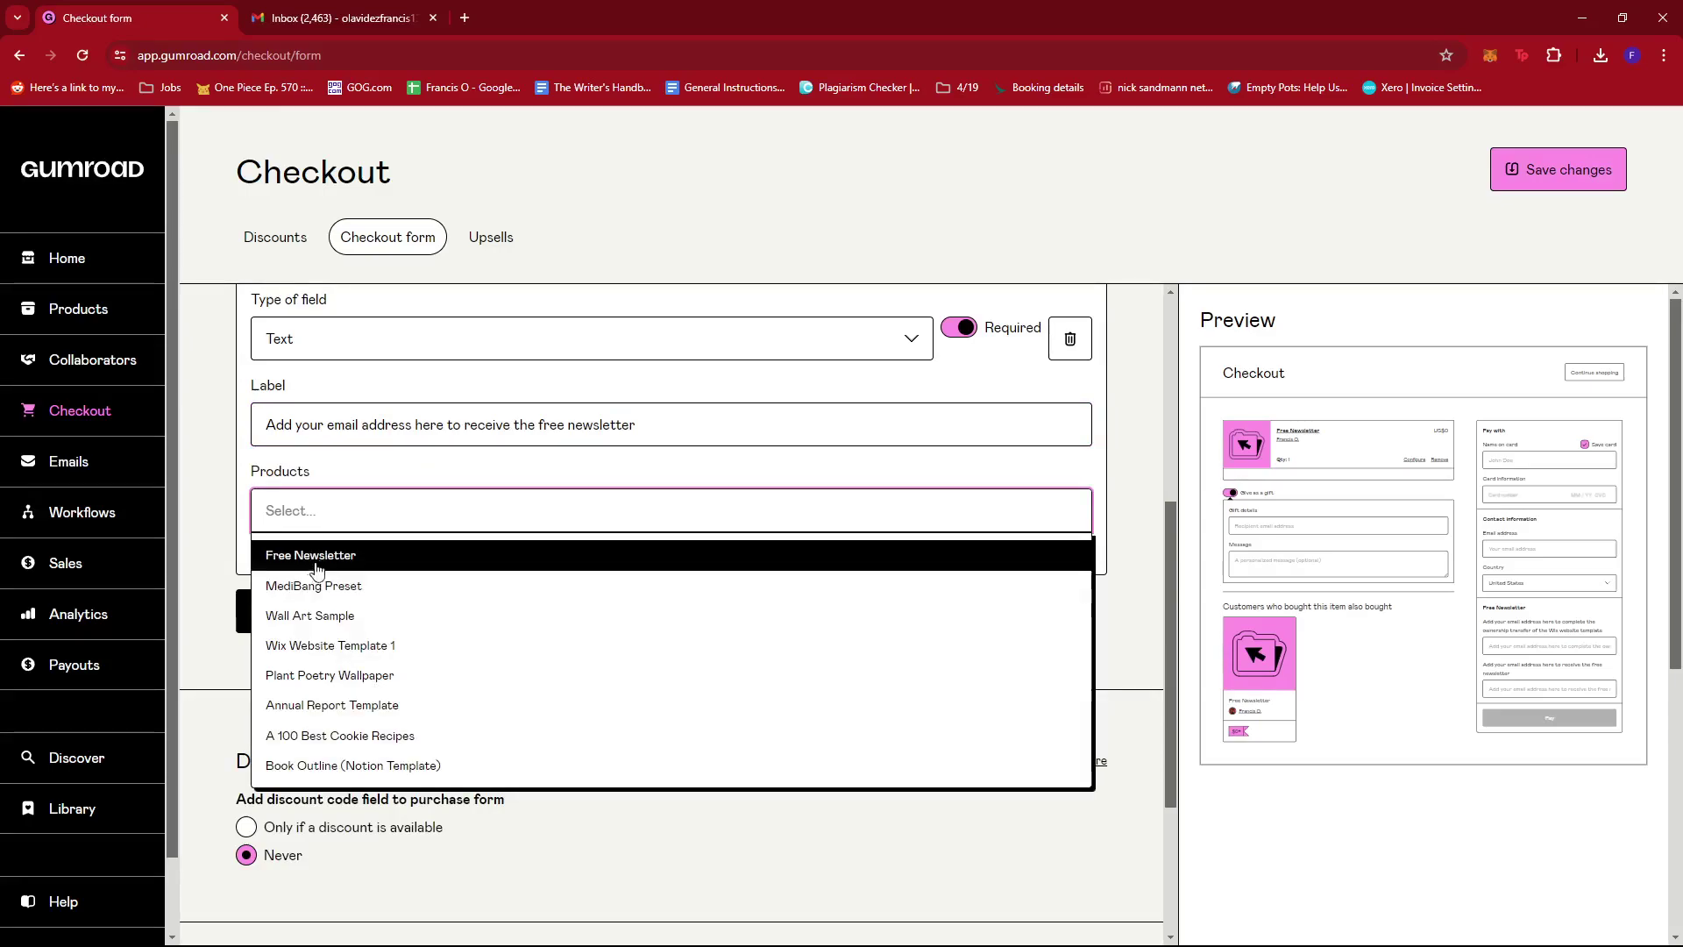
{"action": "left_click", "coordinate": [320, 553]}
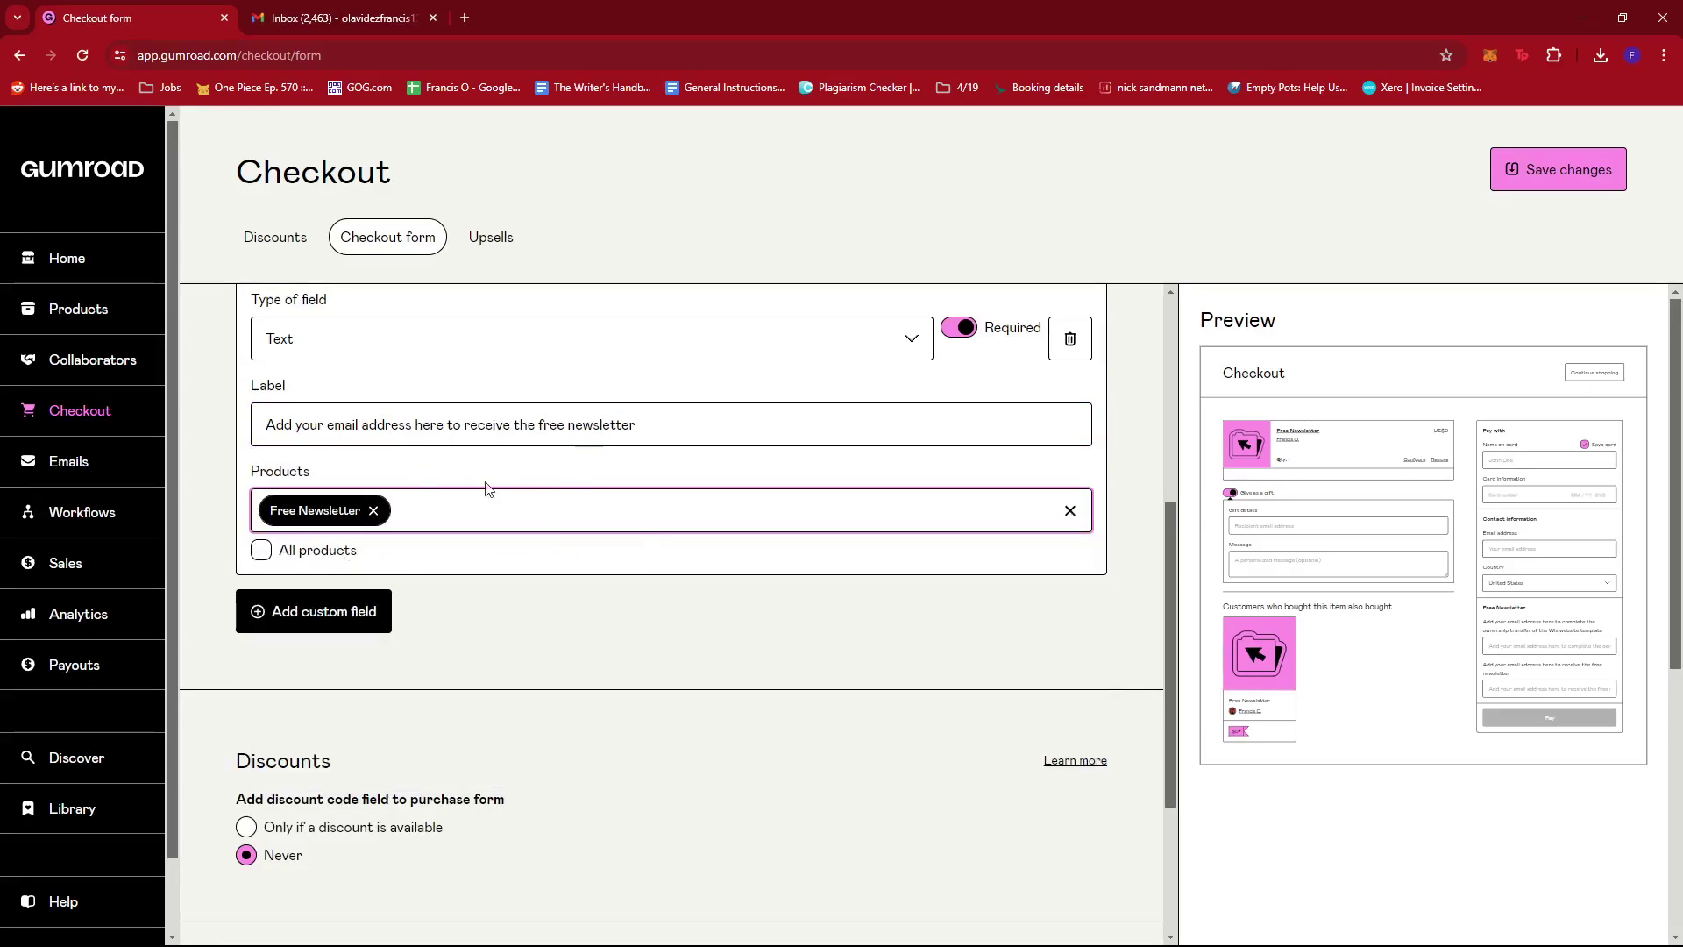
{"action": "scroll", "coordinate": [456, 438], "scroll_direction": "up", "scroll_amount": 1}
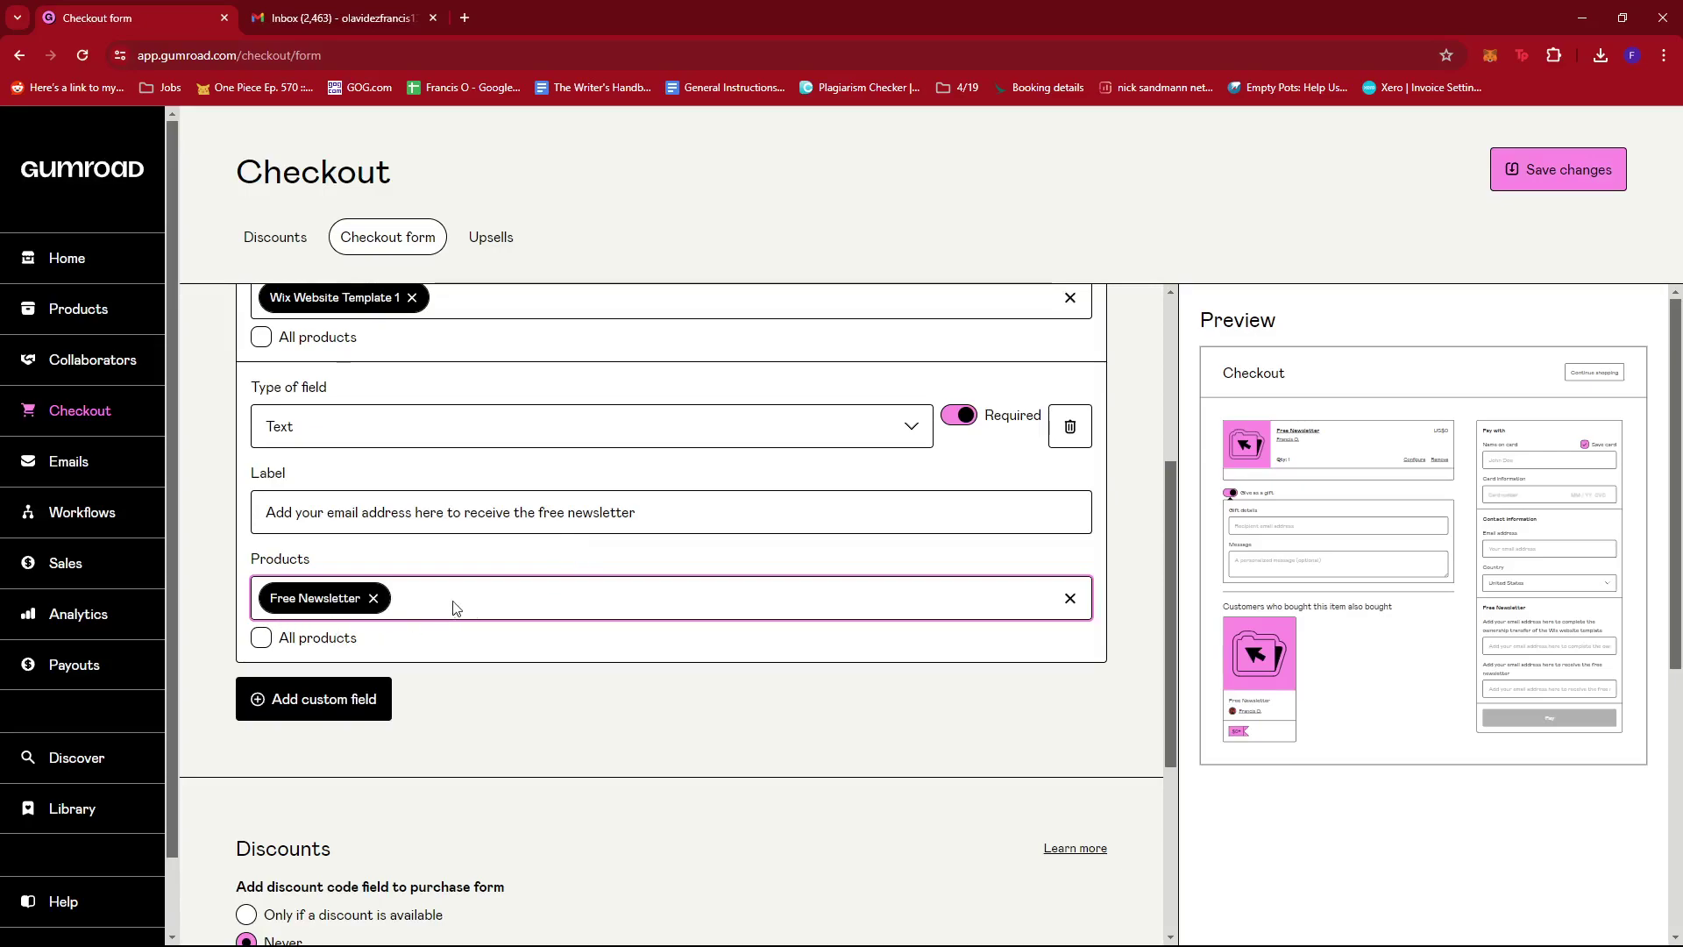
{"action": "scroll", "coordinate": [614, 627], "scroll_direction": "down", "scroll_amount": 1}
{"action": "scroll", "coordinate": [631, 627], "scroll_direction": "up", "scroll_amount": 2}
{"action": "scroll", "coordinate": [667, 640], "scroll_direction": "down", "scroll_amount": 1}
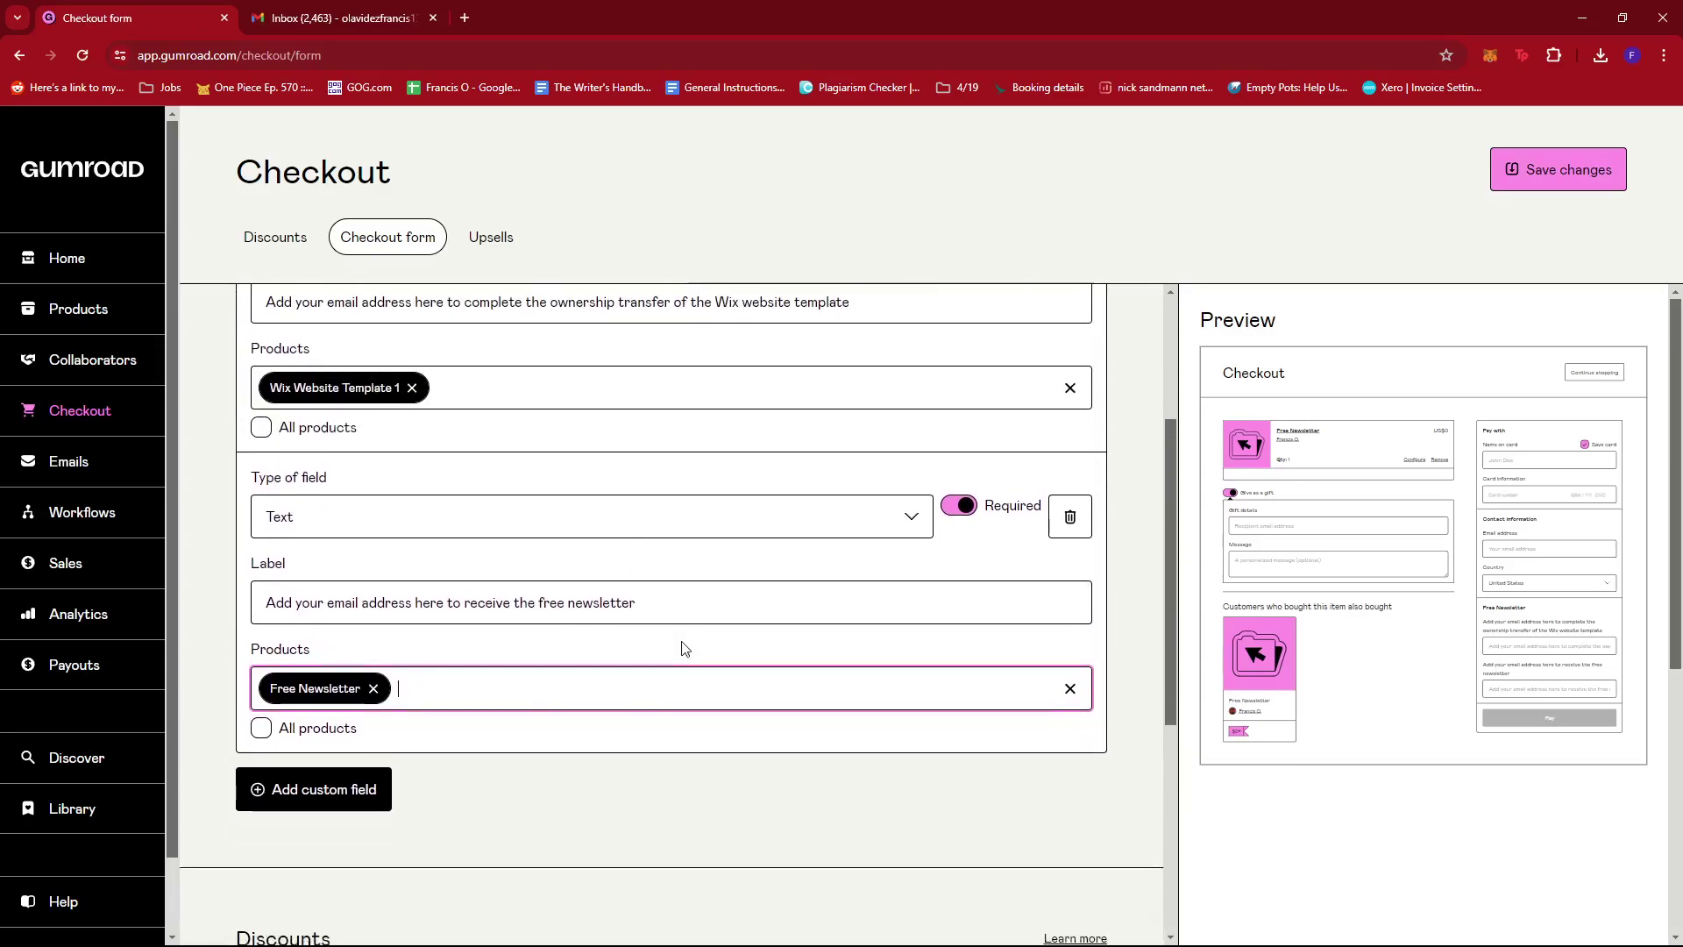
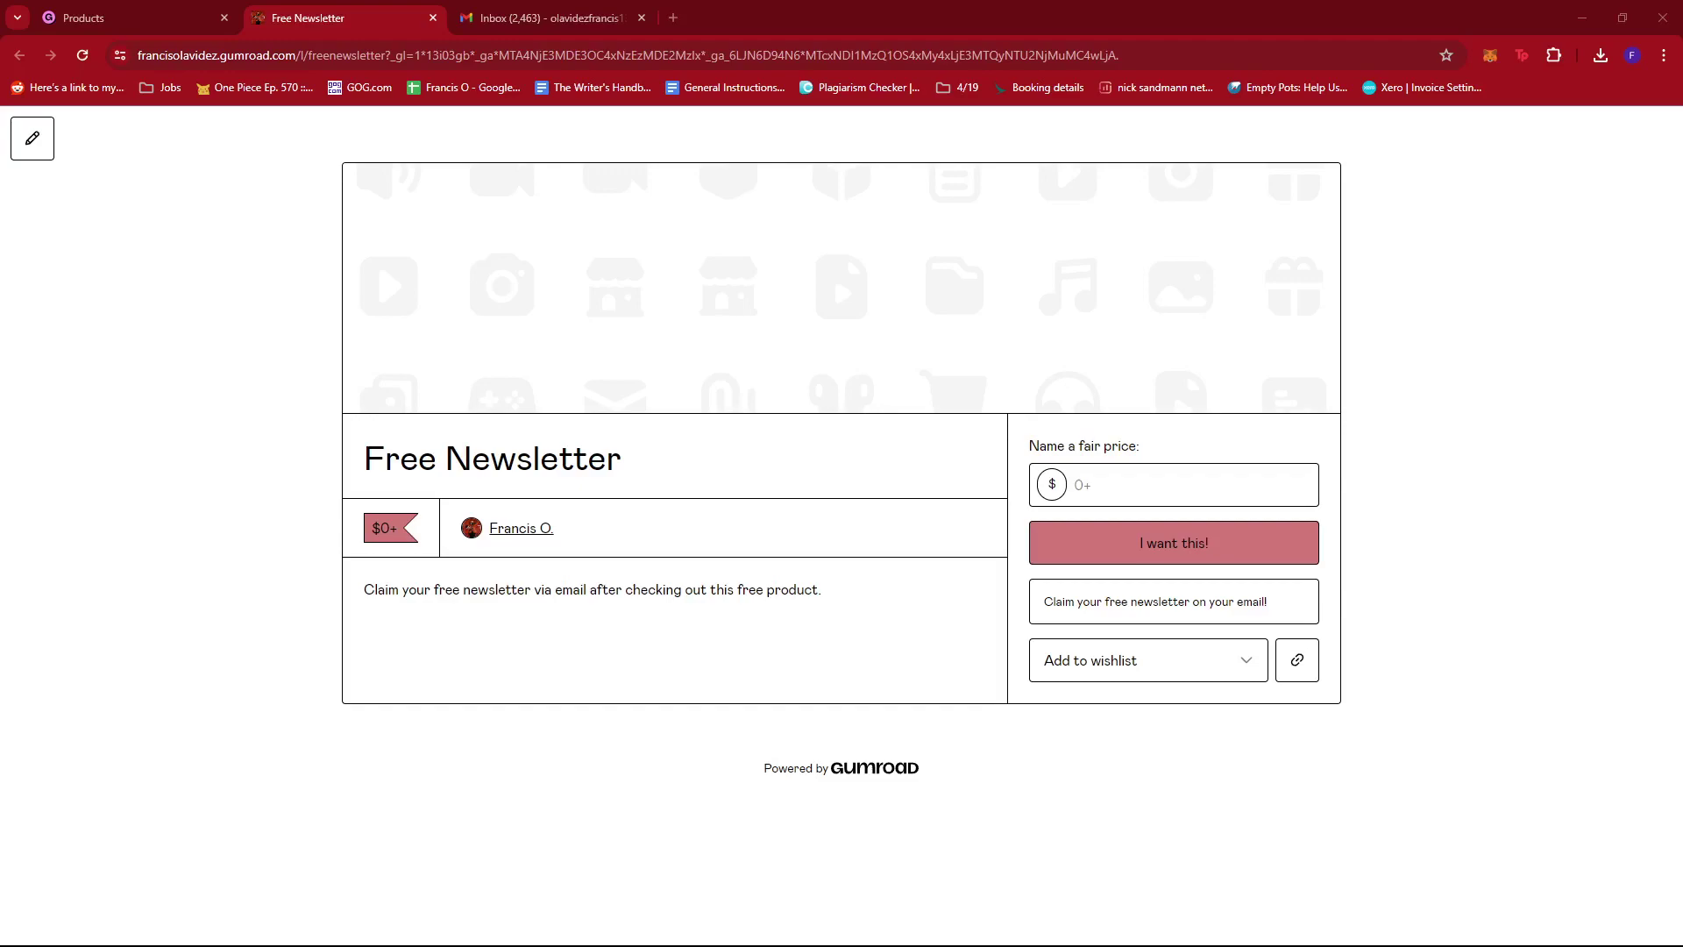
Switch to the private browser window showing the Free Newsletter product page at $0+
{"action": "key", "text": "alt+Tab"}
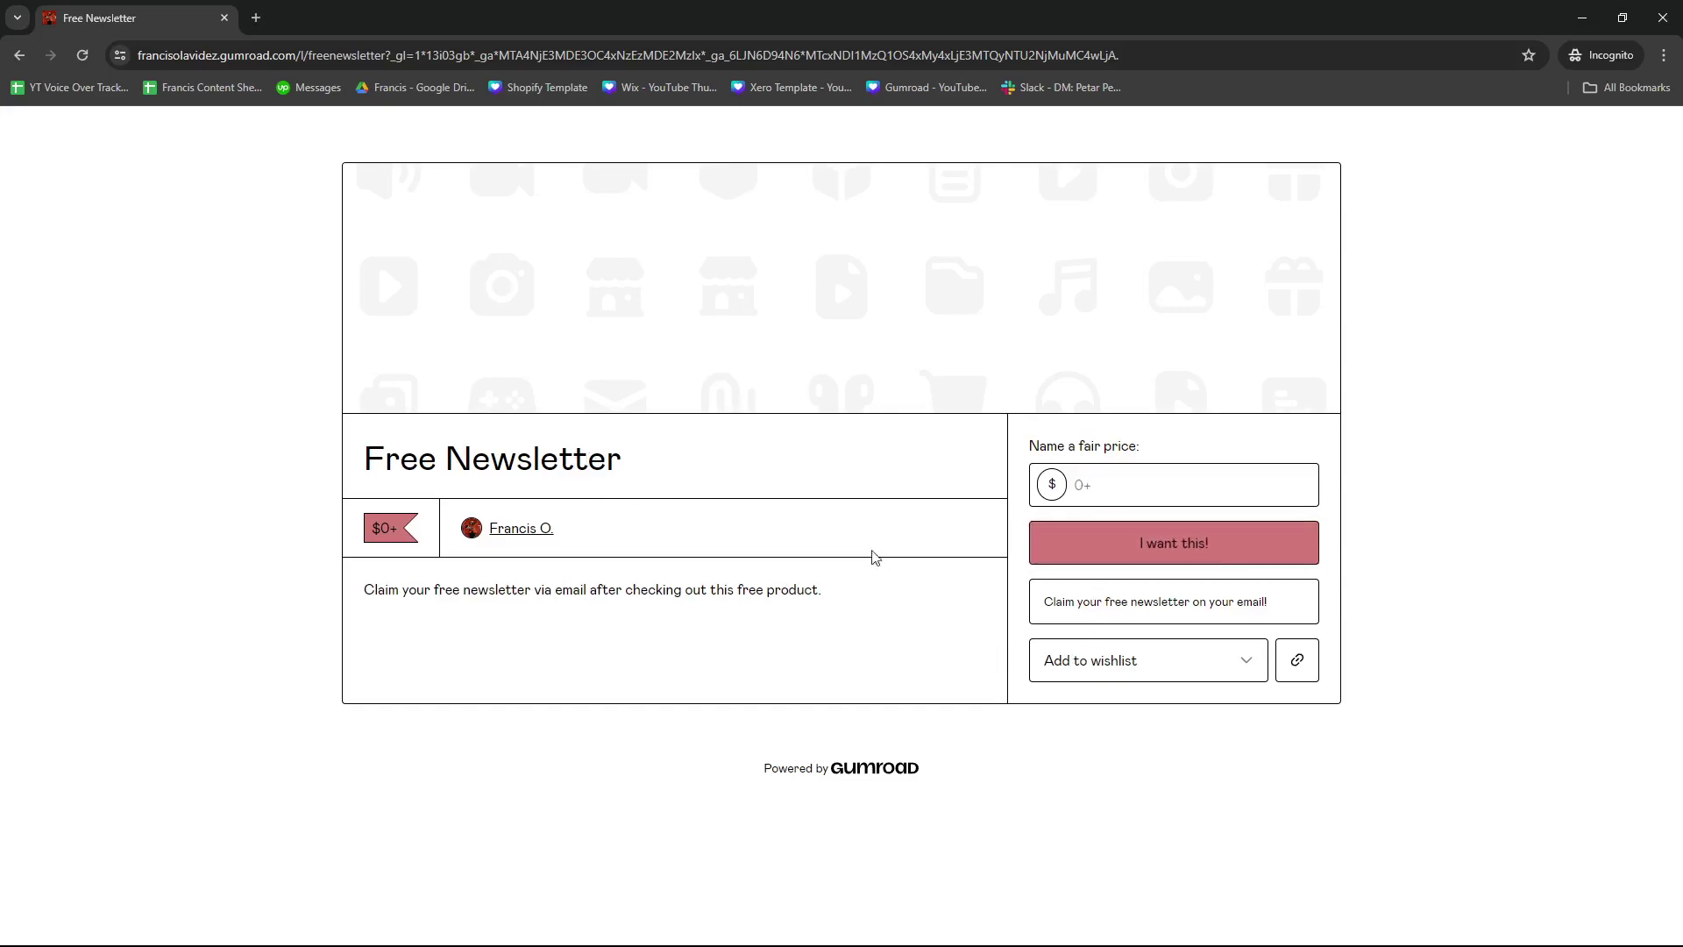
Enter a $0 fair price for Free Newsletter and proceed to checkout
{"action": "left_click_drag", "start_coordinate": [364, 593], "coordinate": [819, 602]}
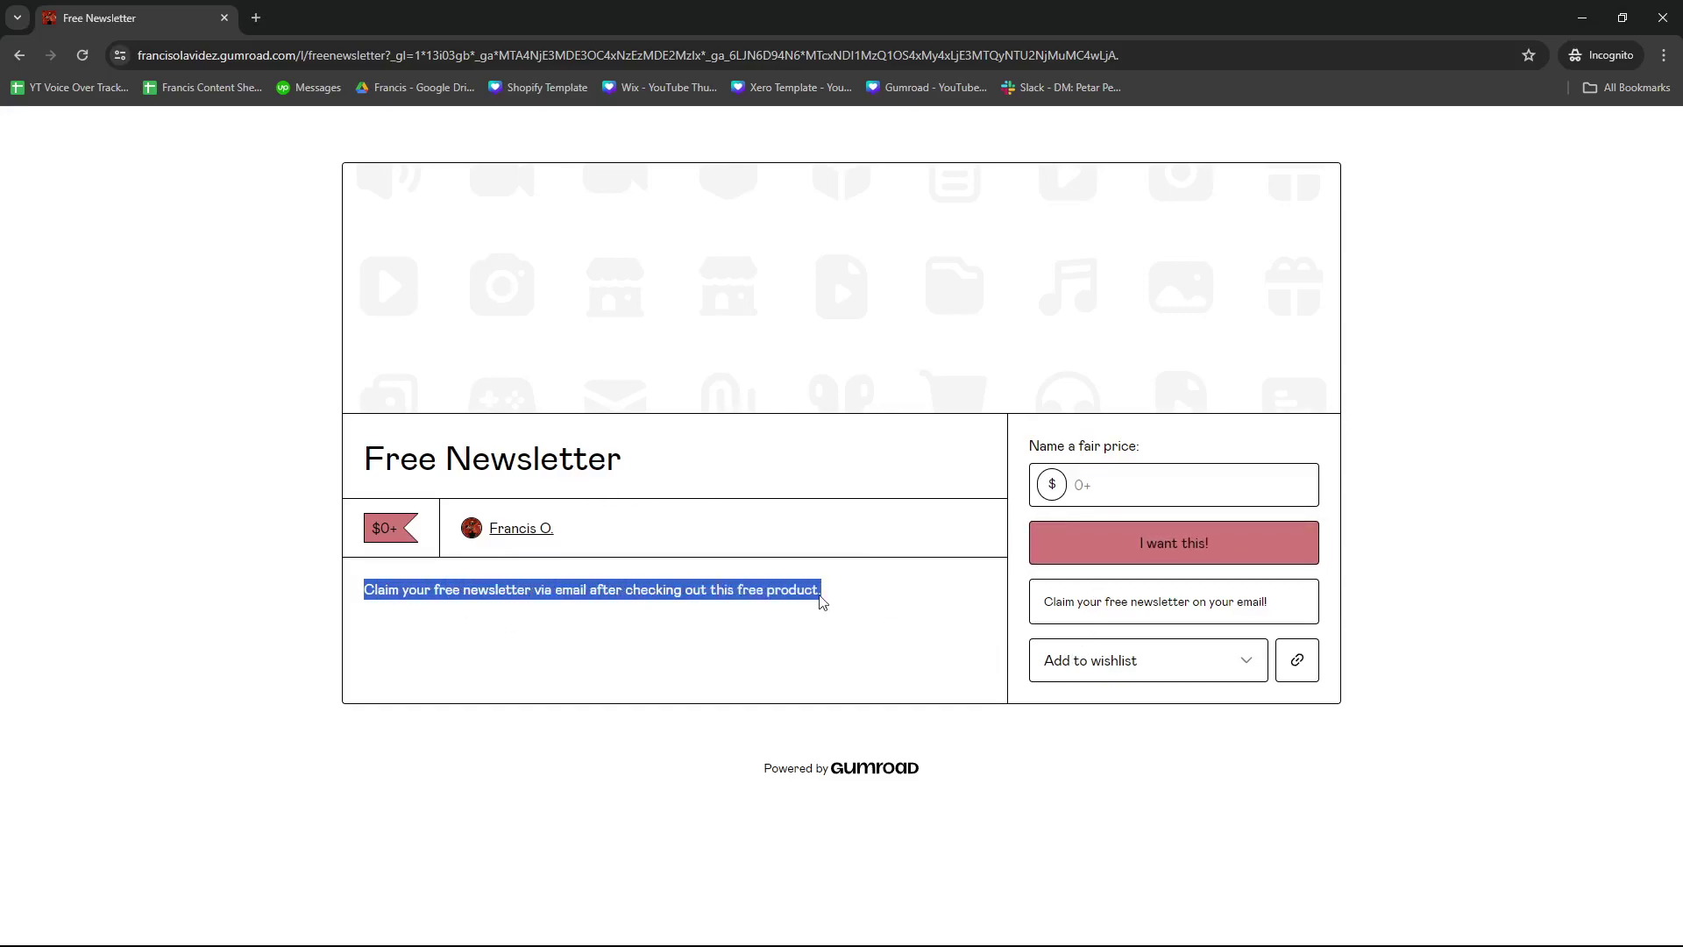
{"action": "left_click", "coordinate": [775, 584]}
{"action": "left_click", "coordinate": [1100, 473]}
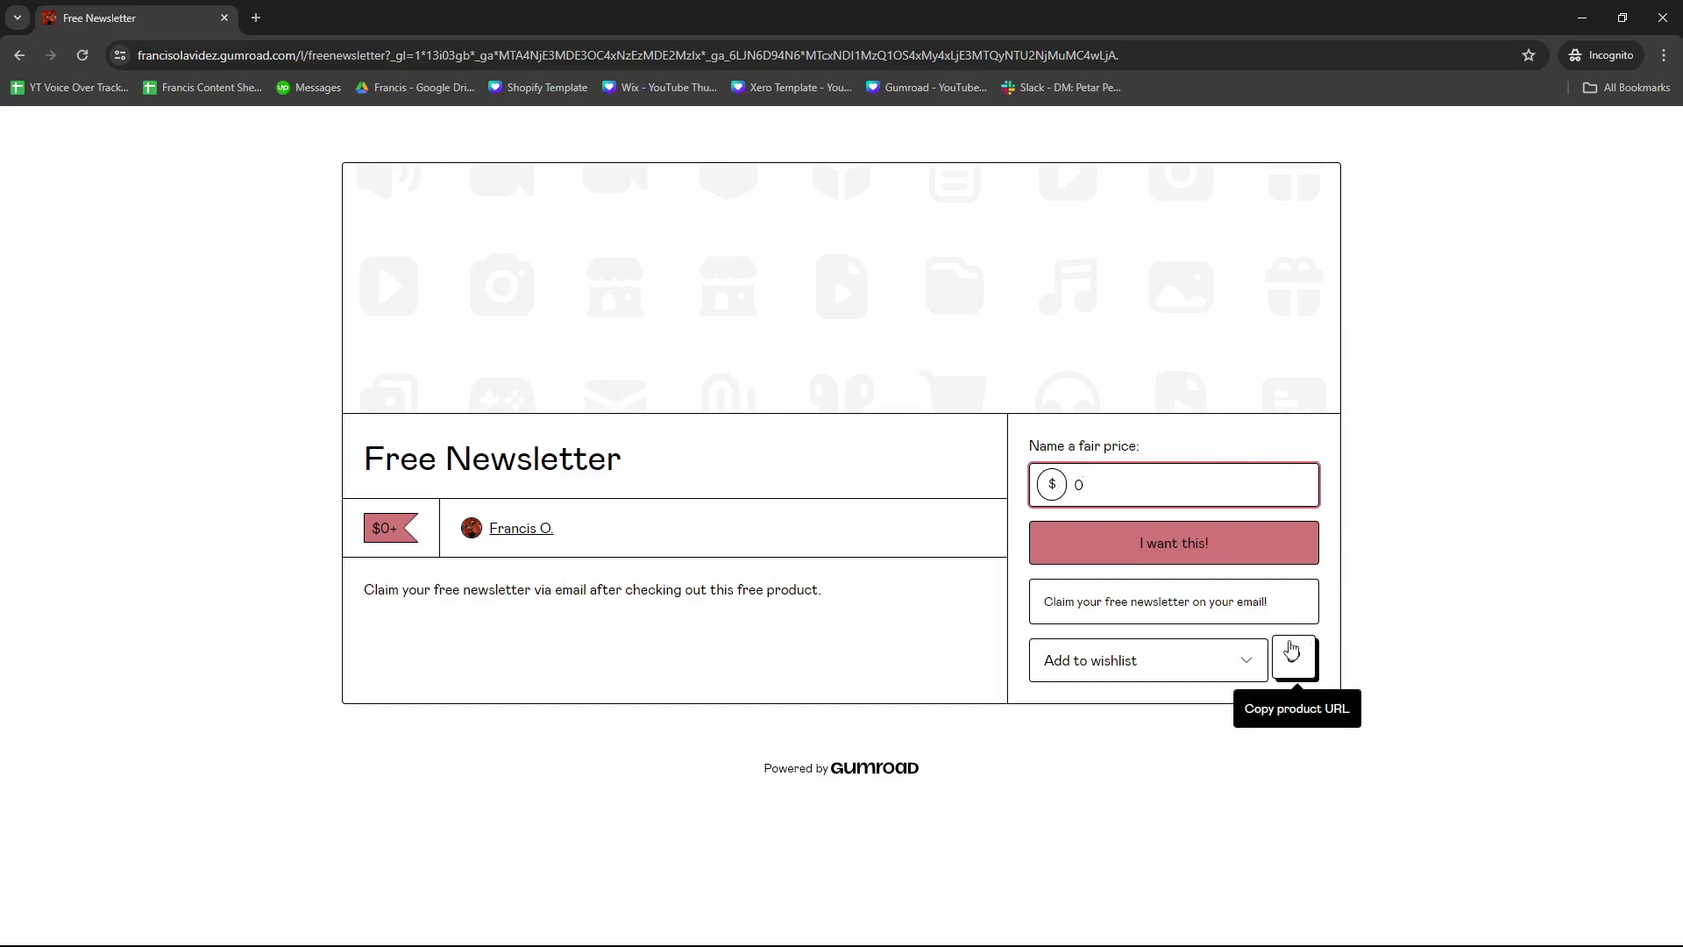
{"action": "left_click", "coordinate": [1158, 543]}
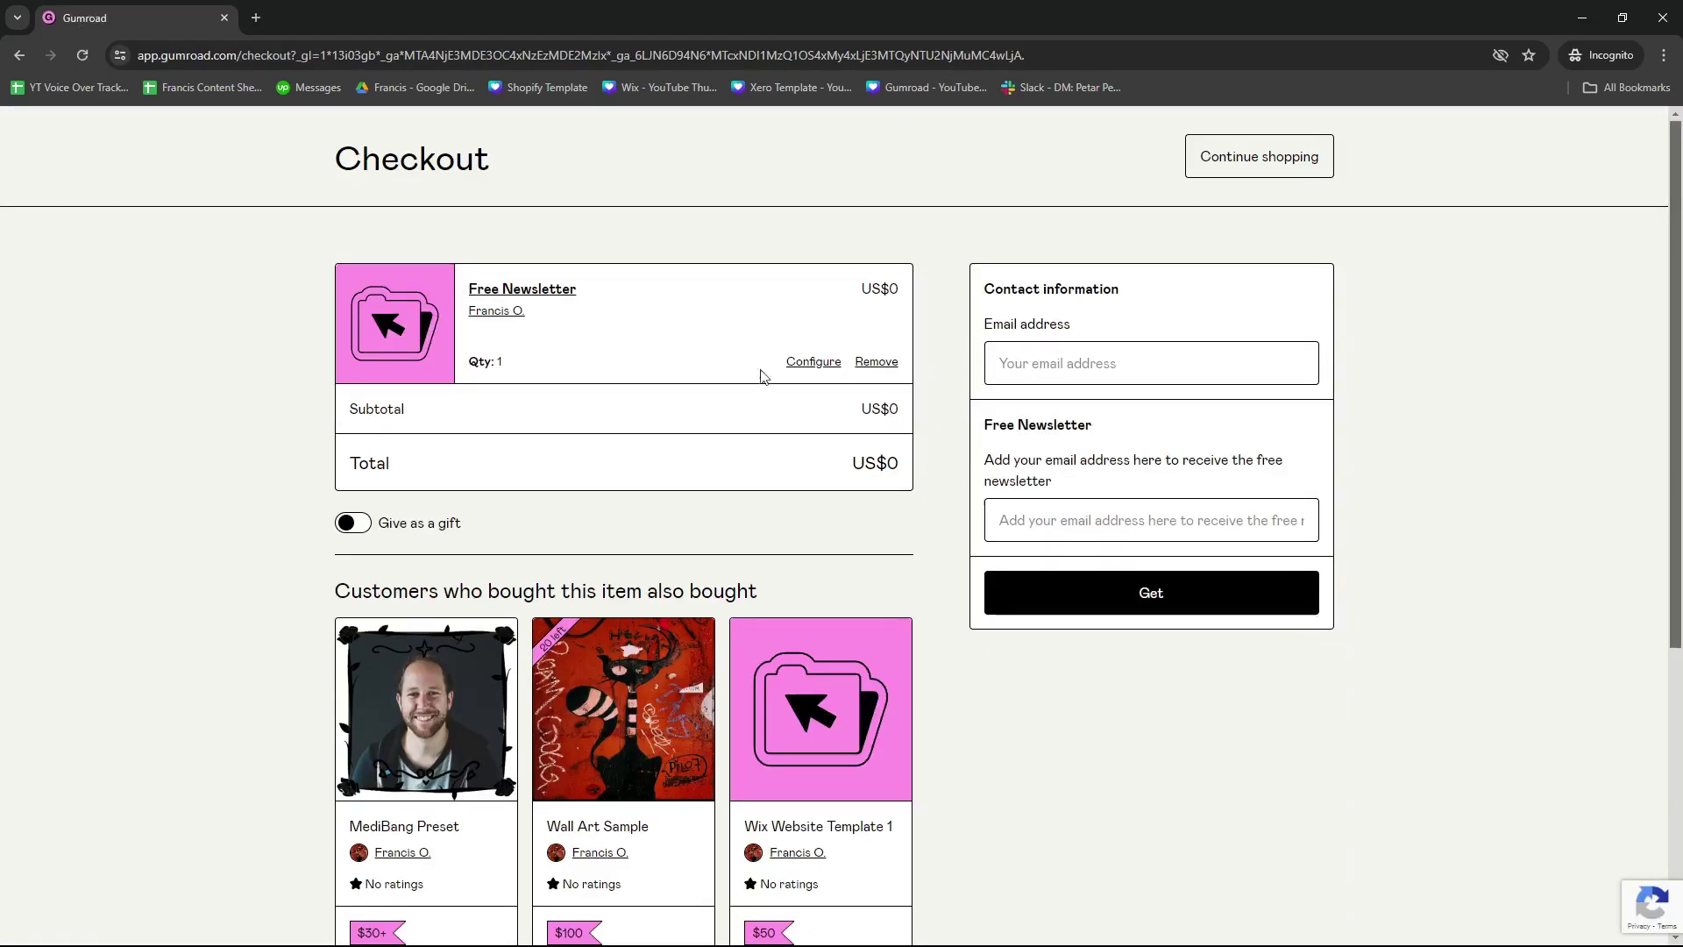
Enter the buyer's email address in both the contact and newsletter email fields
{"action": "left_click", "coordinate": [1142, 363]}
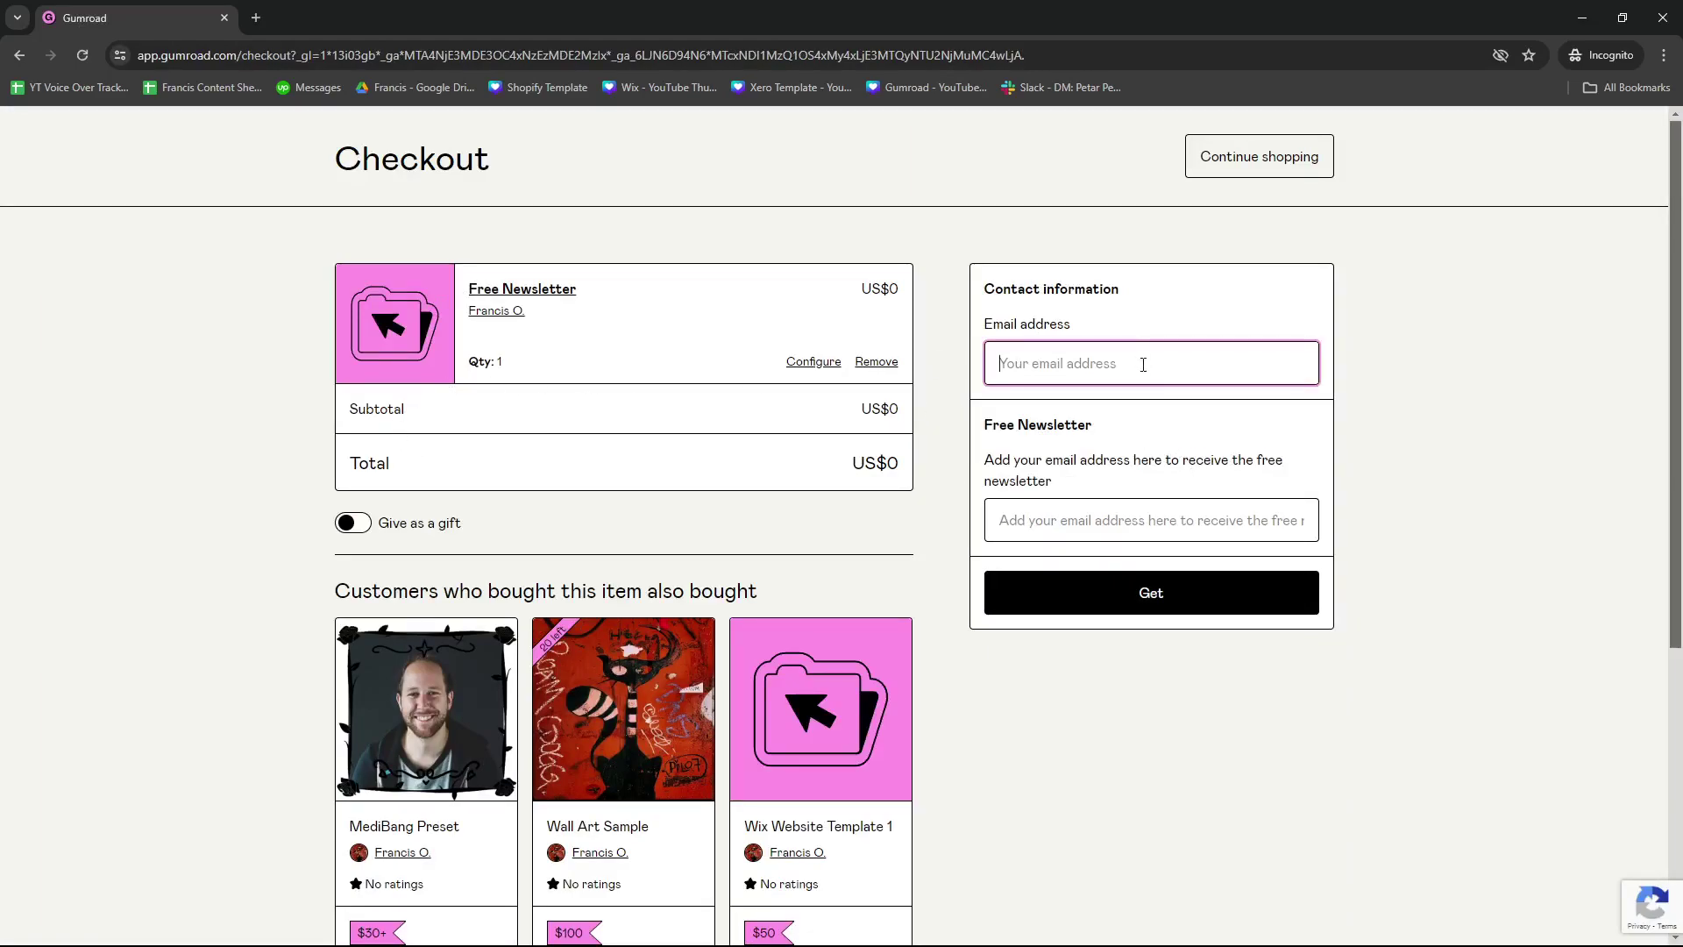
{"action": "scroll", "coordinate": [1202, 419], "scroll_direction": "down", "scroll_amount": 3}
{"action": "scroll", "coordinate": [1119, 413], "scroll_direction": "up", "scroll_amount": 3}
{"action": "type", "text": "d"}
{"action": "key", "text": "BackSpace"}
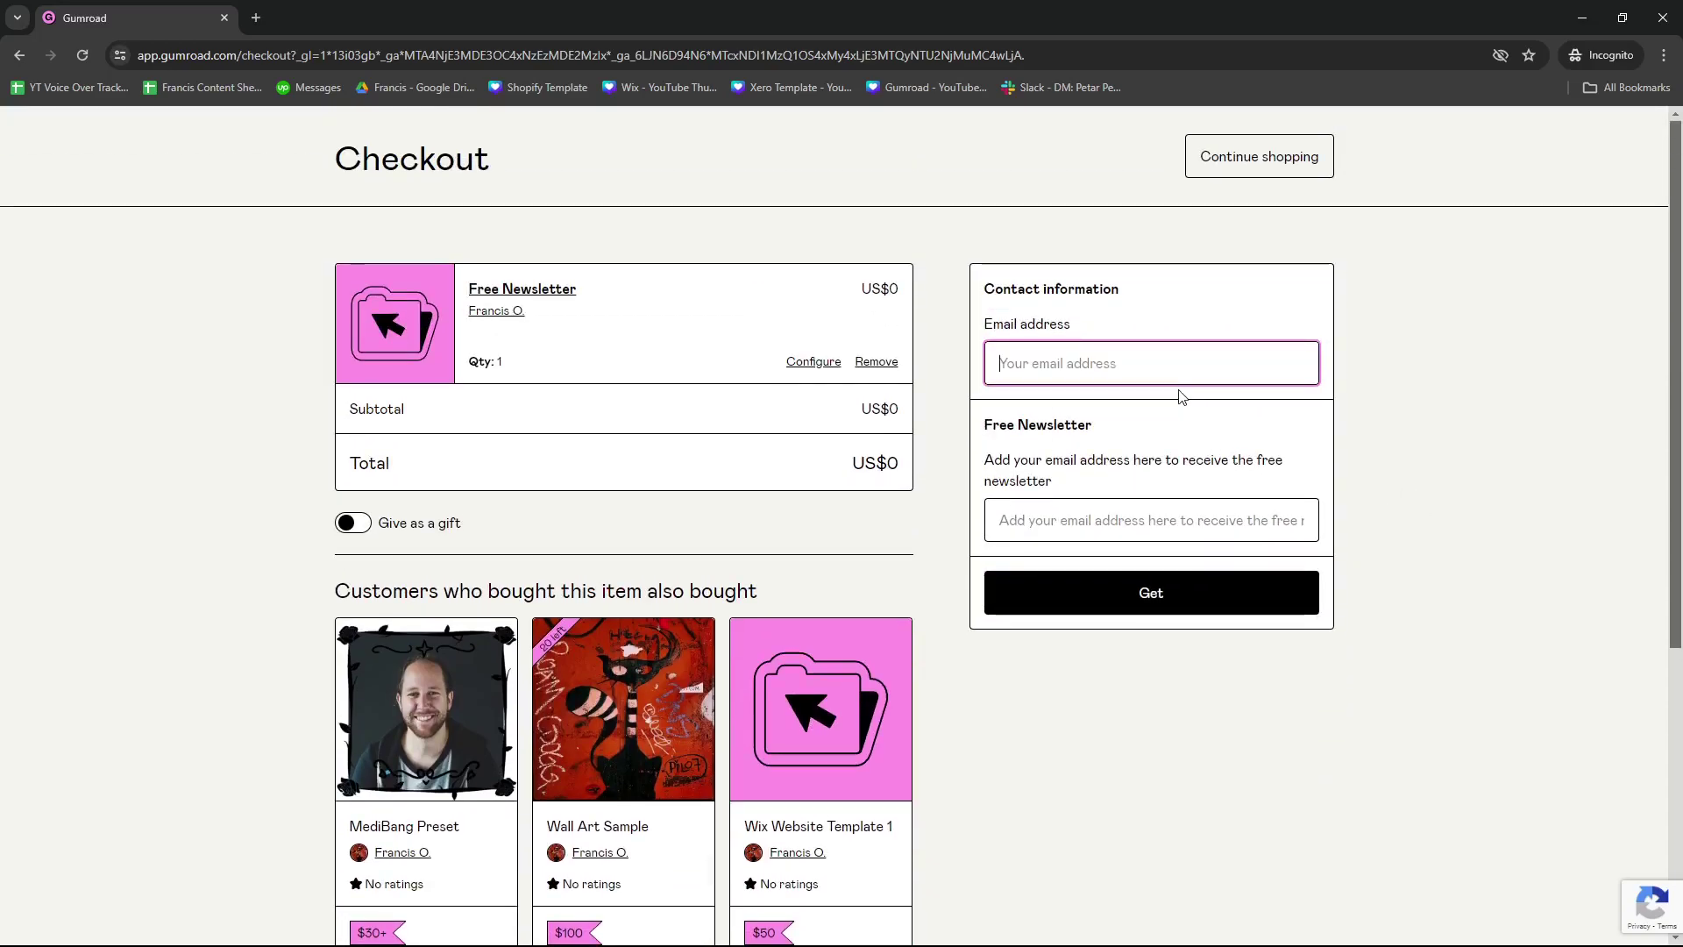
{"action": "type", "text": "ol"}
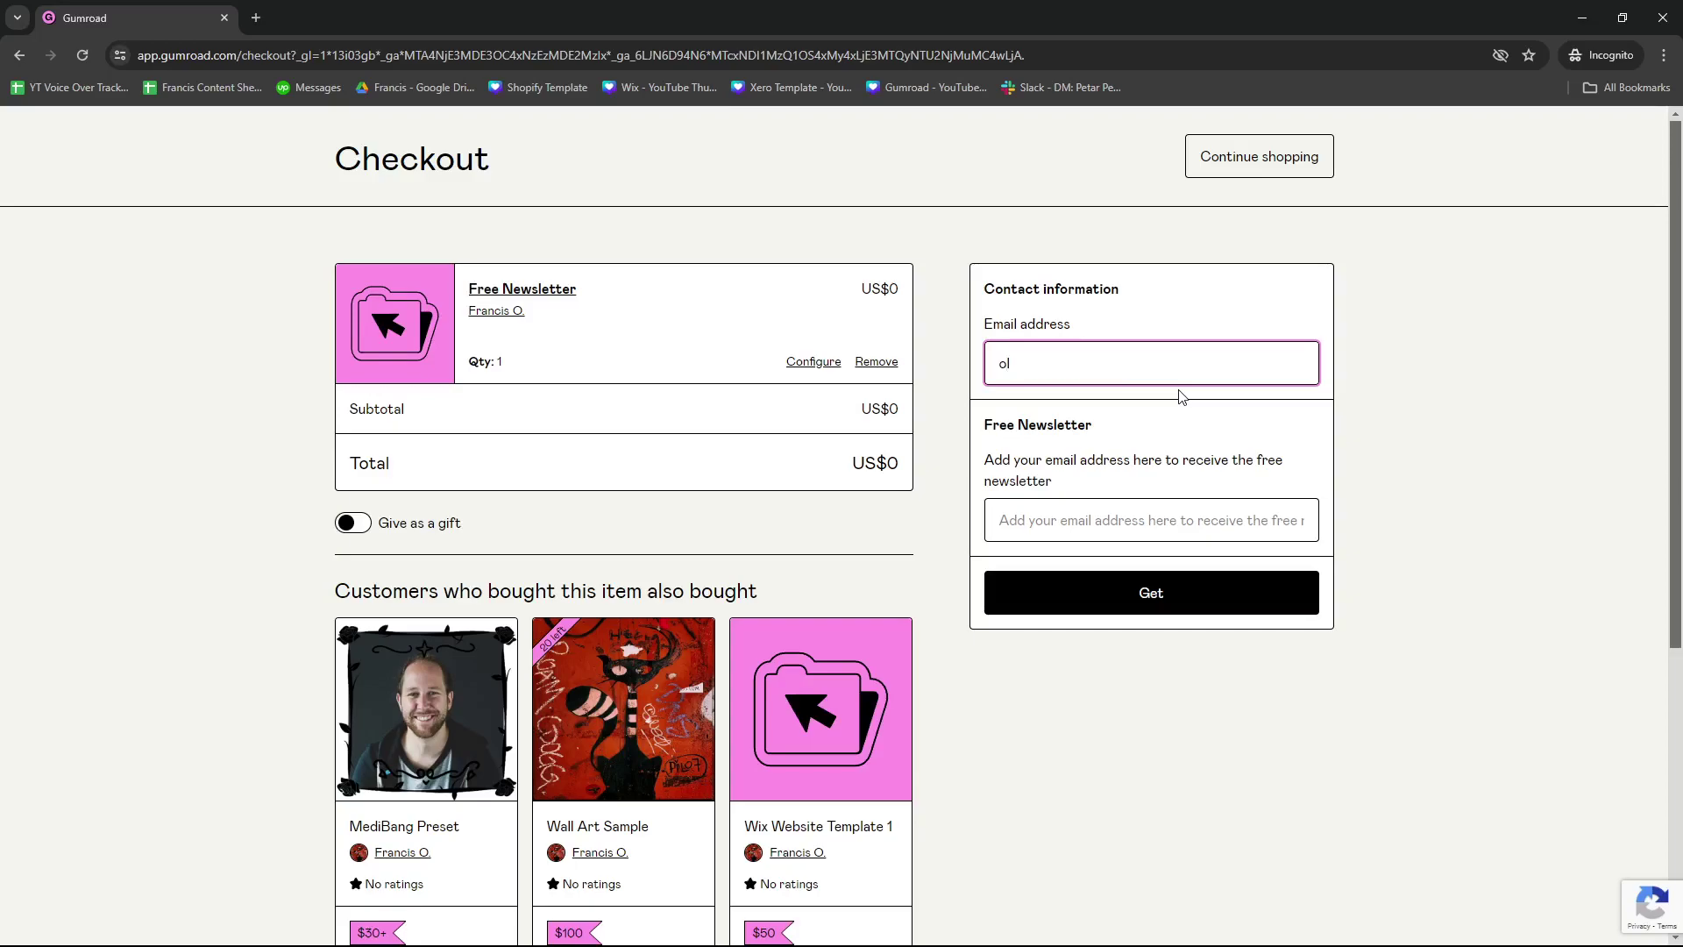
{"action": "key", "text": "BackSpace"}
{"action": "key", "text": "BackSpace"}
{"action": "key", "text": "ctrl+a"}
{"action": "key", "text": "ctrl+c"}
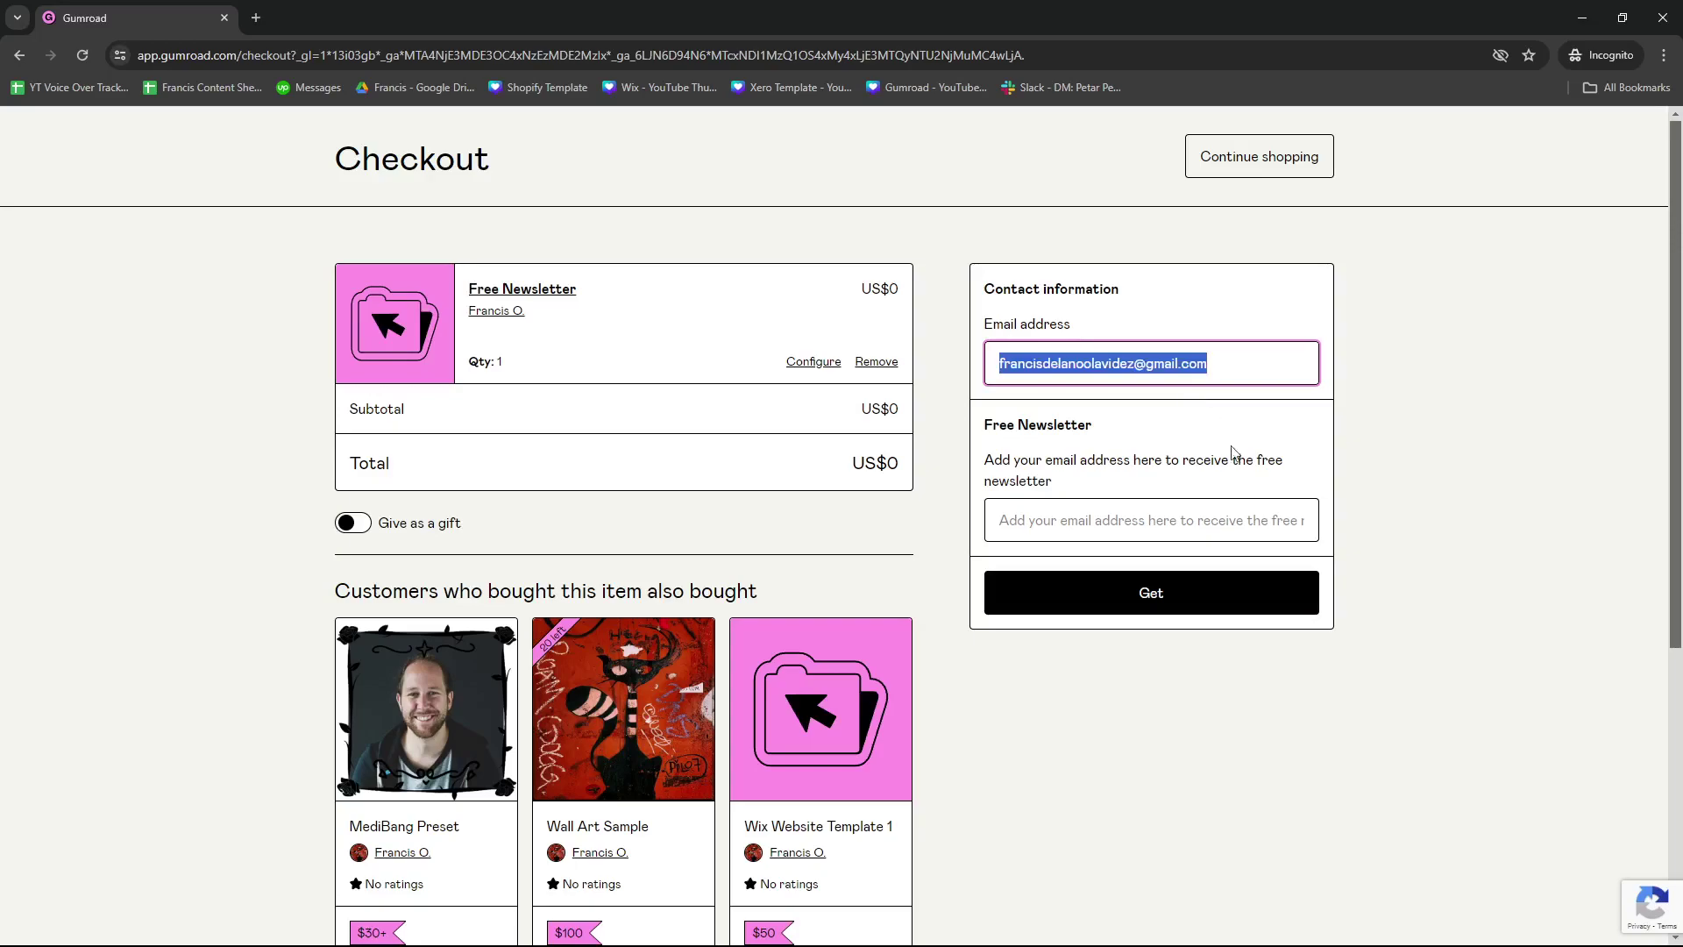
{"action": "left_click", "coordinate": [1191, 520]}
{"action": "key", "text": "ctrl+v"}
{"action": "key", "text": "ctrl+v"}
{"action": "key", "text": "ctrl+a"}
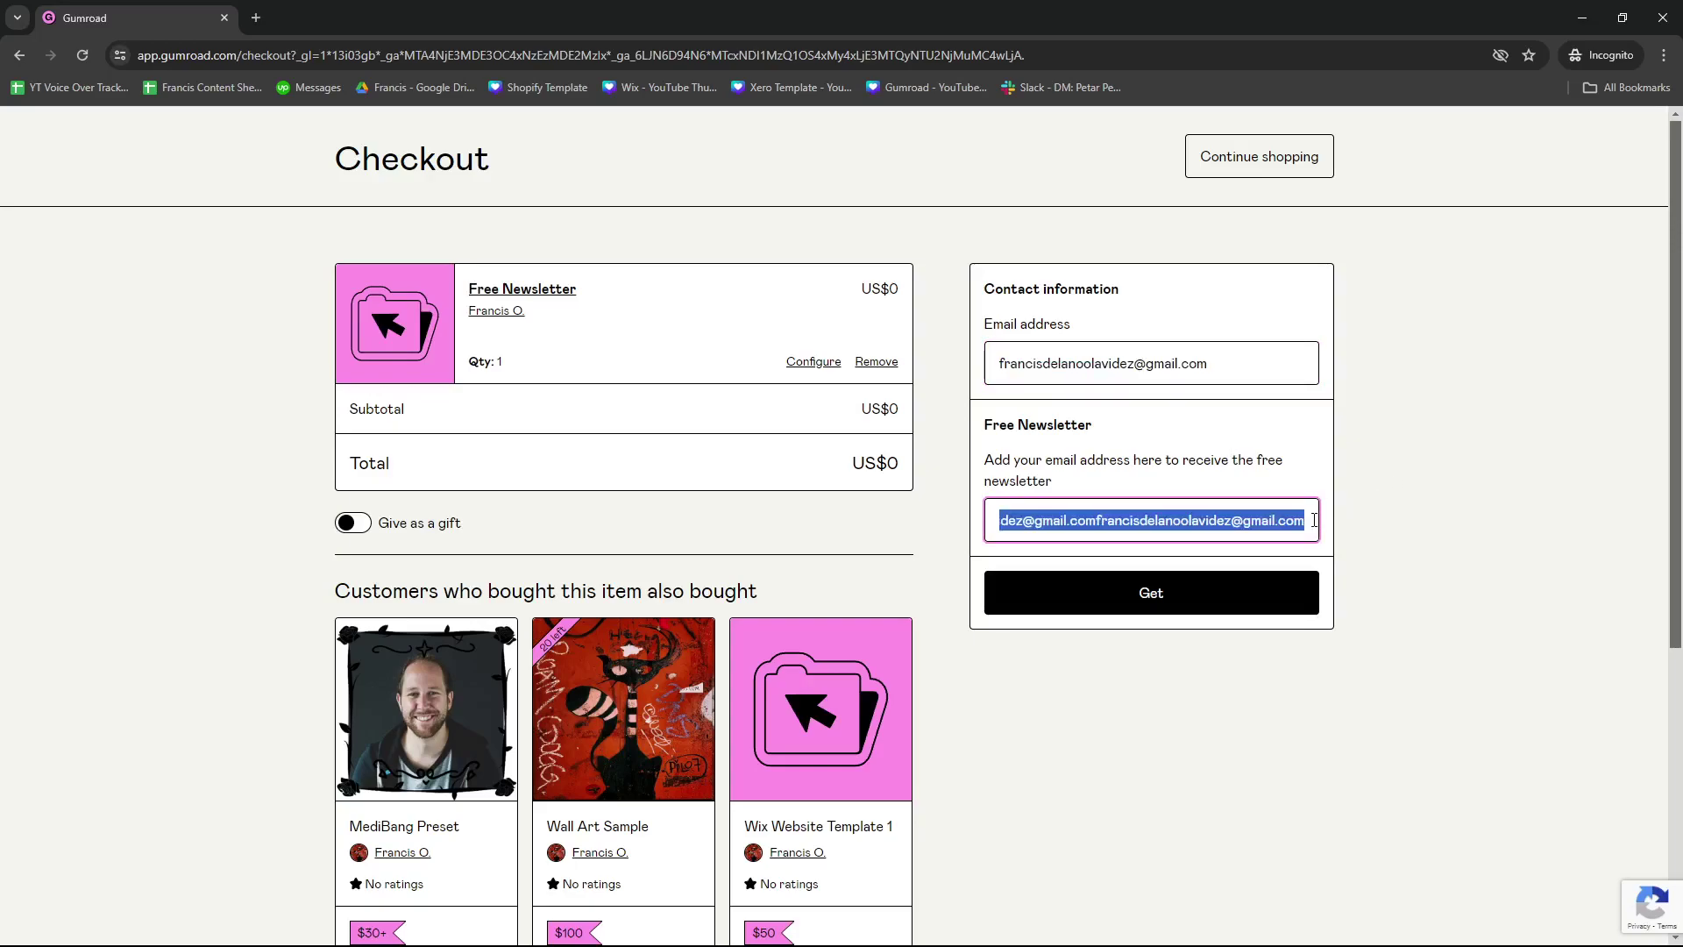
{"action": "key", "text": "ctrl+v"}
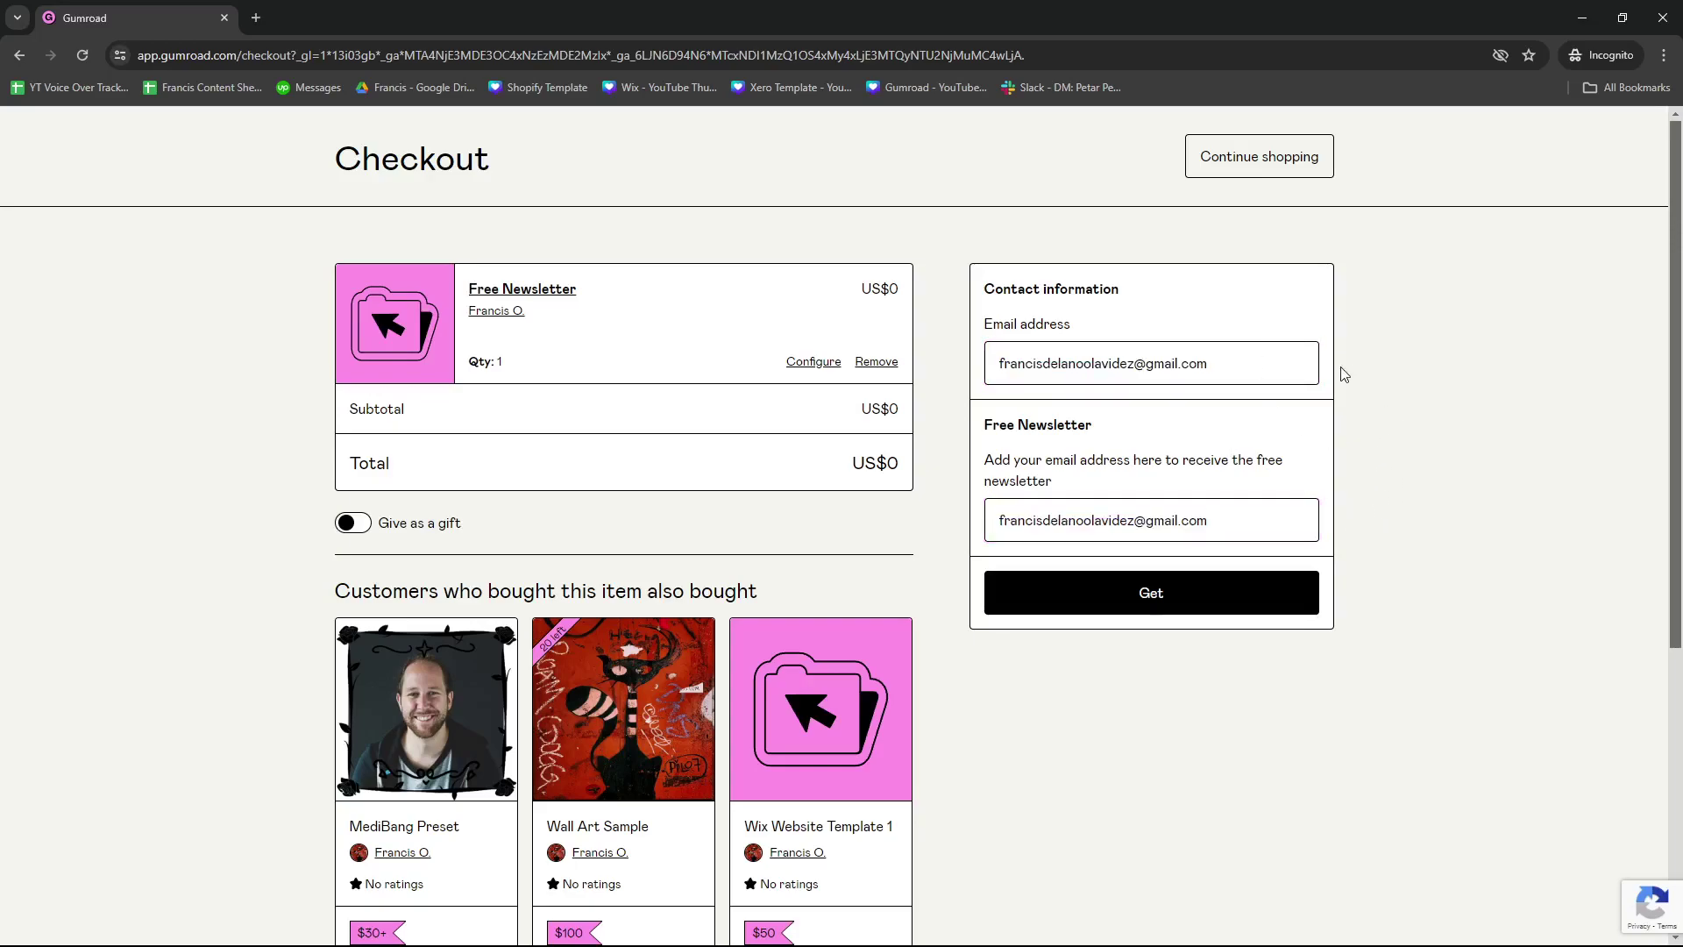
{"action": "scroll", "coordinate": [1263, 373], "scroll_direction": "down", "scroll_amount": 3}
{"action": "scroll", "coordinate": [1184, 382], "scroll_direction": "up", "scroll_amount": 3}
Submit the free checkout and pass the bridge-image reCAPTCHA
{"action": "left_click", "coordinate": [1177, 601]}
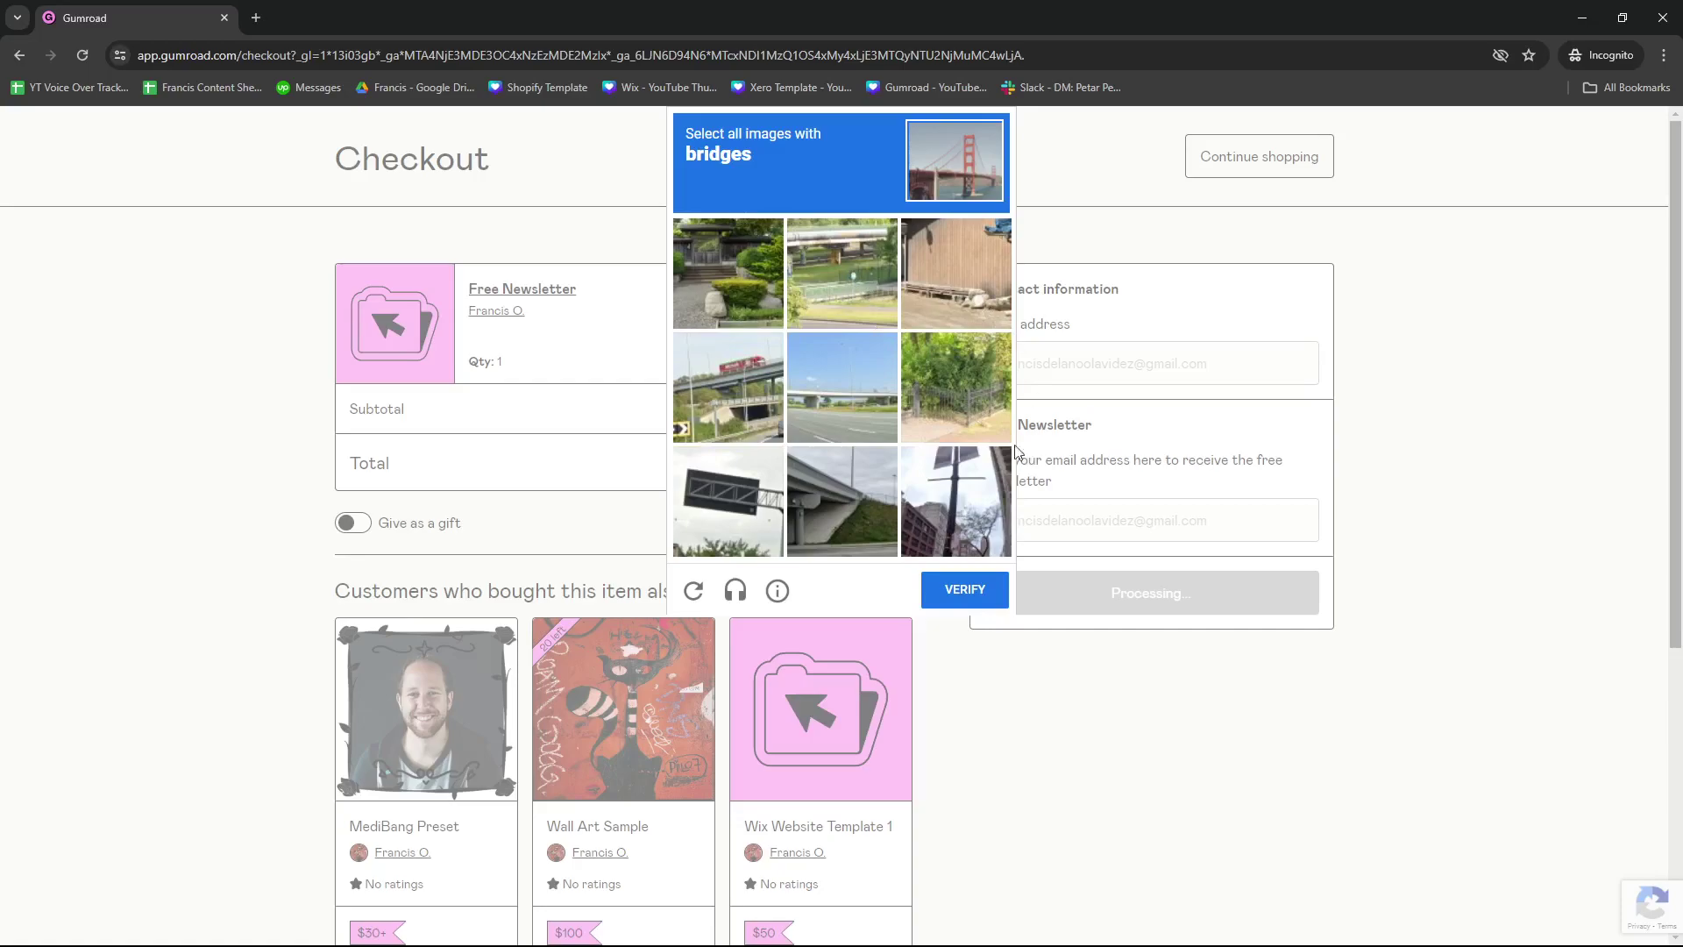
{"action": "left_click", "coordinate": [851, 516]}
{"action": "left_click", "coordinate": [845, 377]}
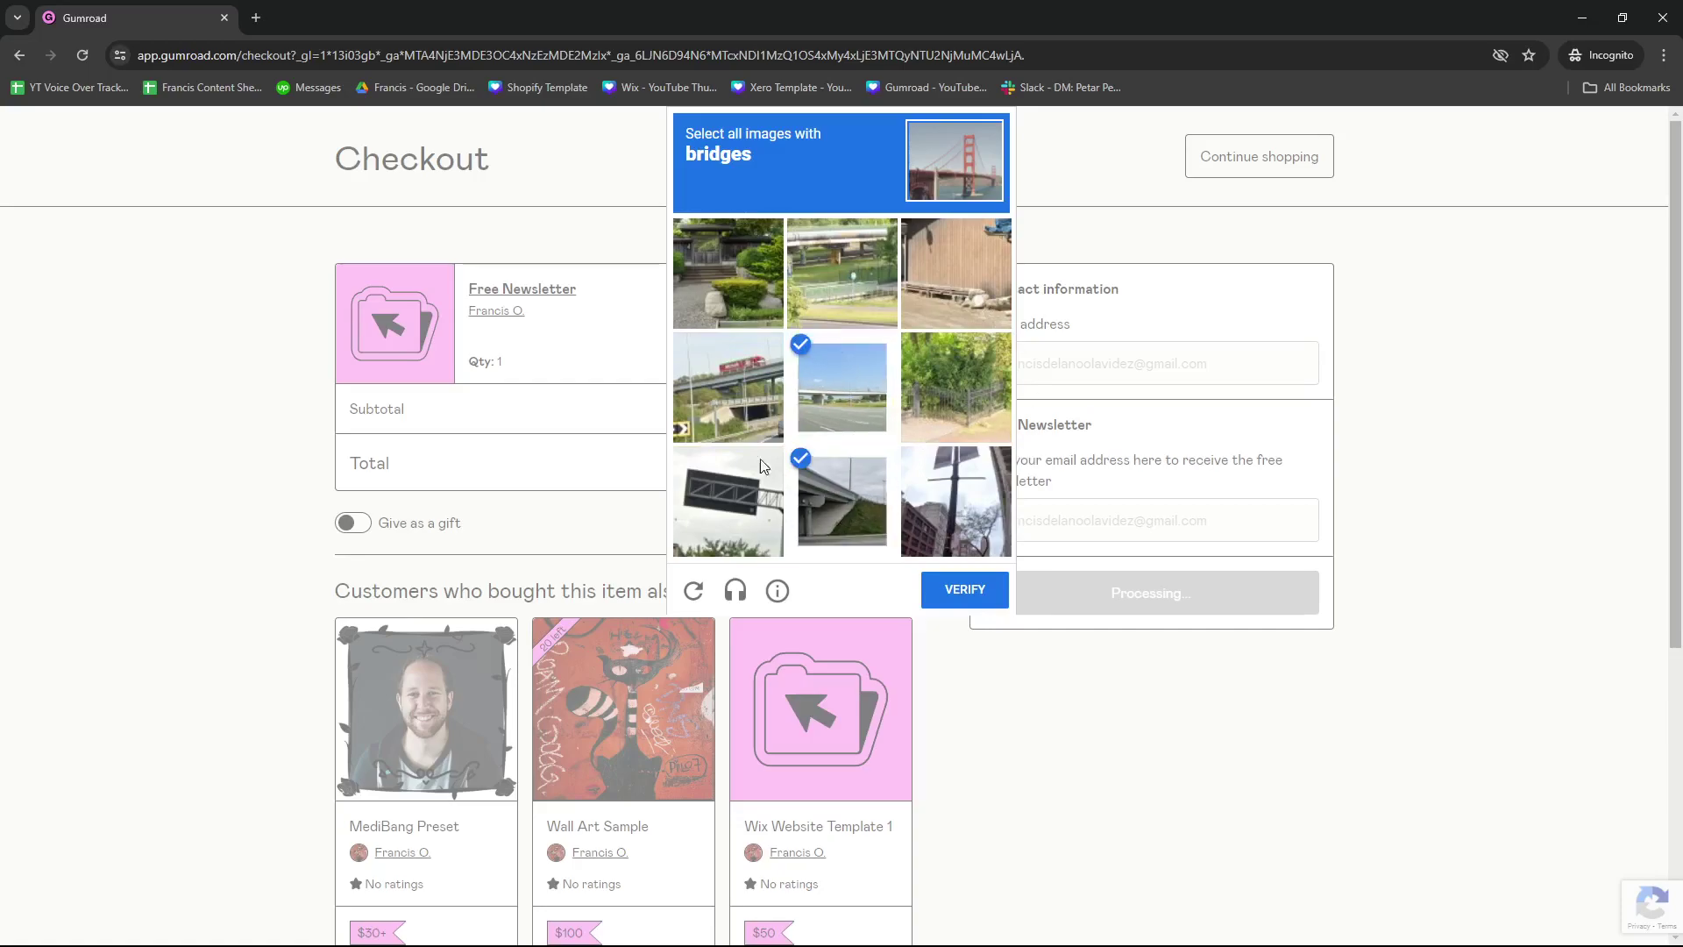
{"action": "left_click", "coordinate": [737, 403]}
{"action": "left_click", "coordinate": [968, 589]}
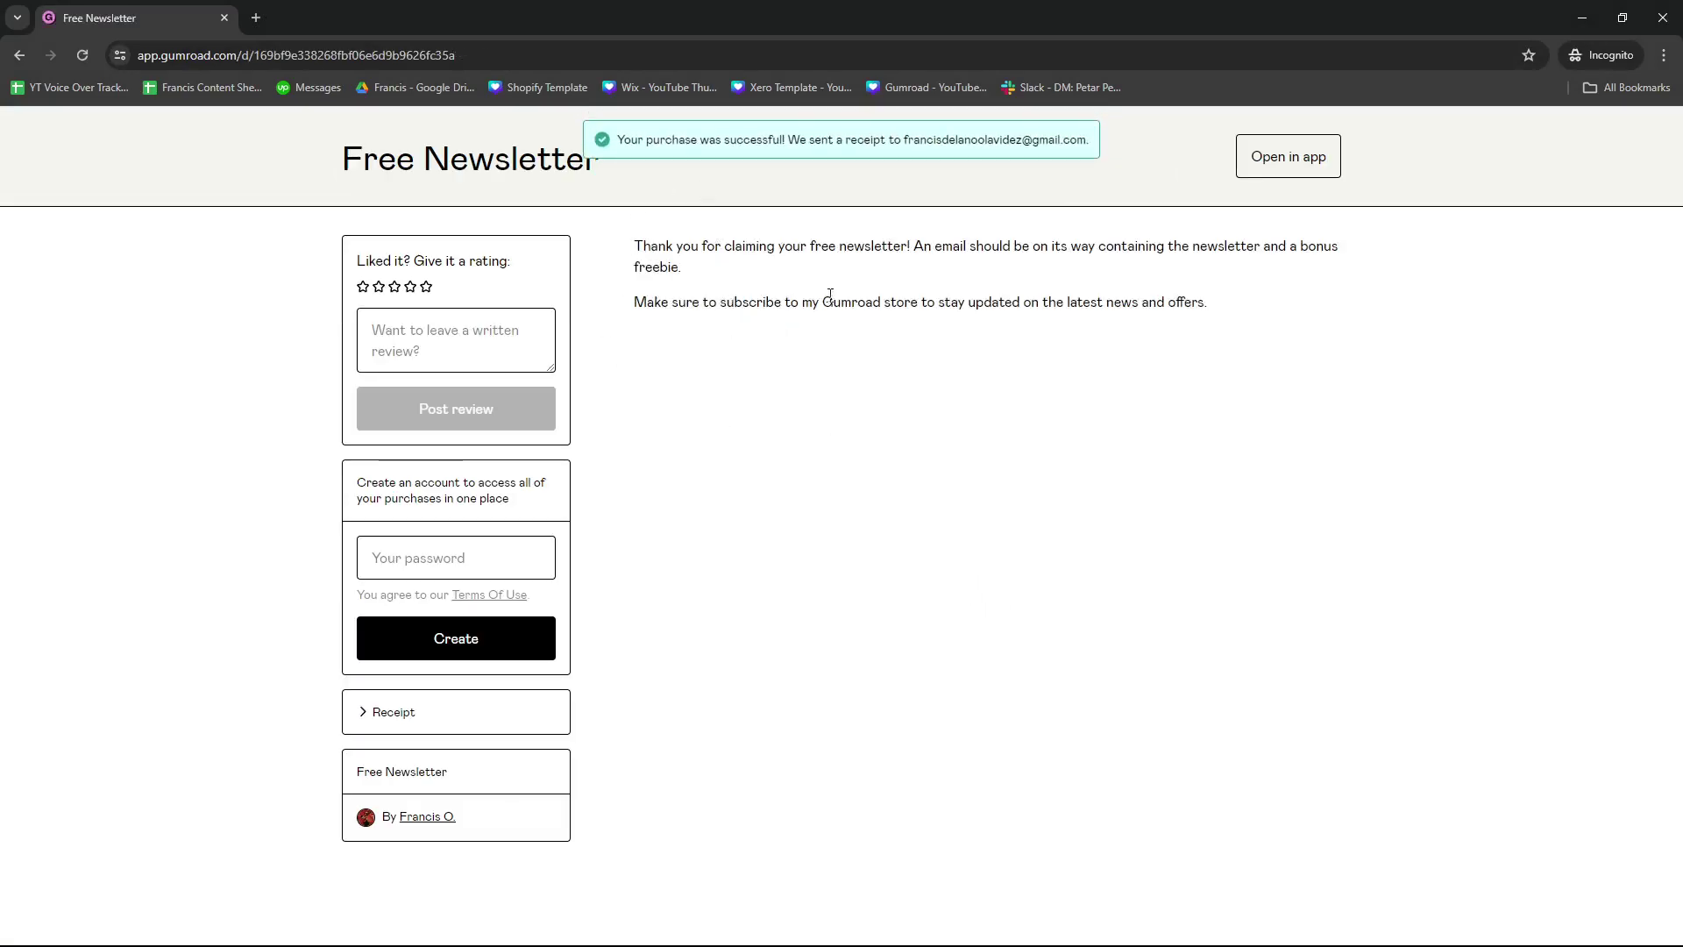
{"action": "left_click_drag", "start_coordinate": [1214, 303], "coordinate": [627, 230]}
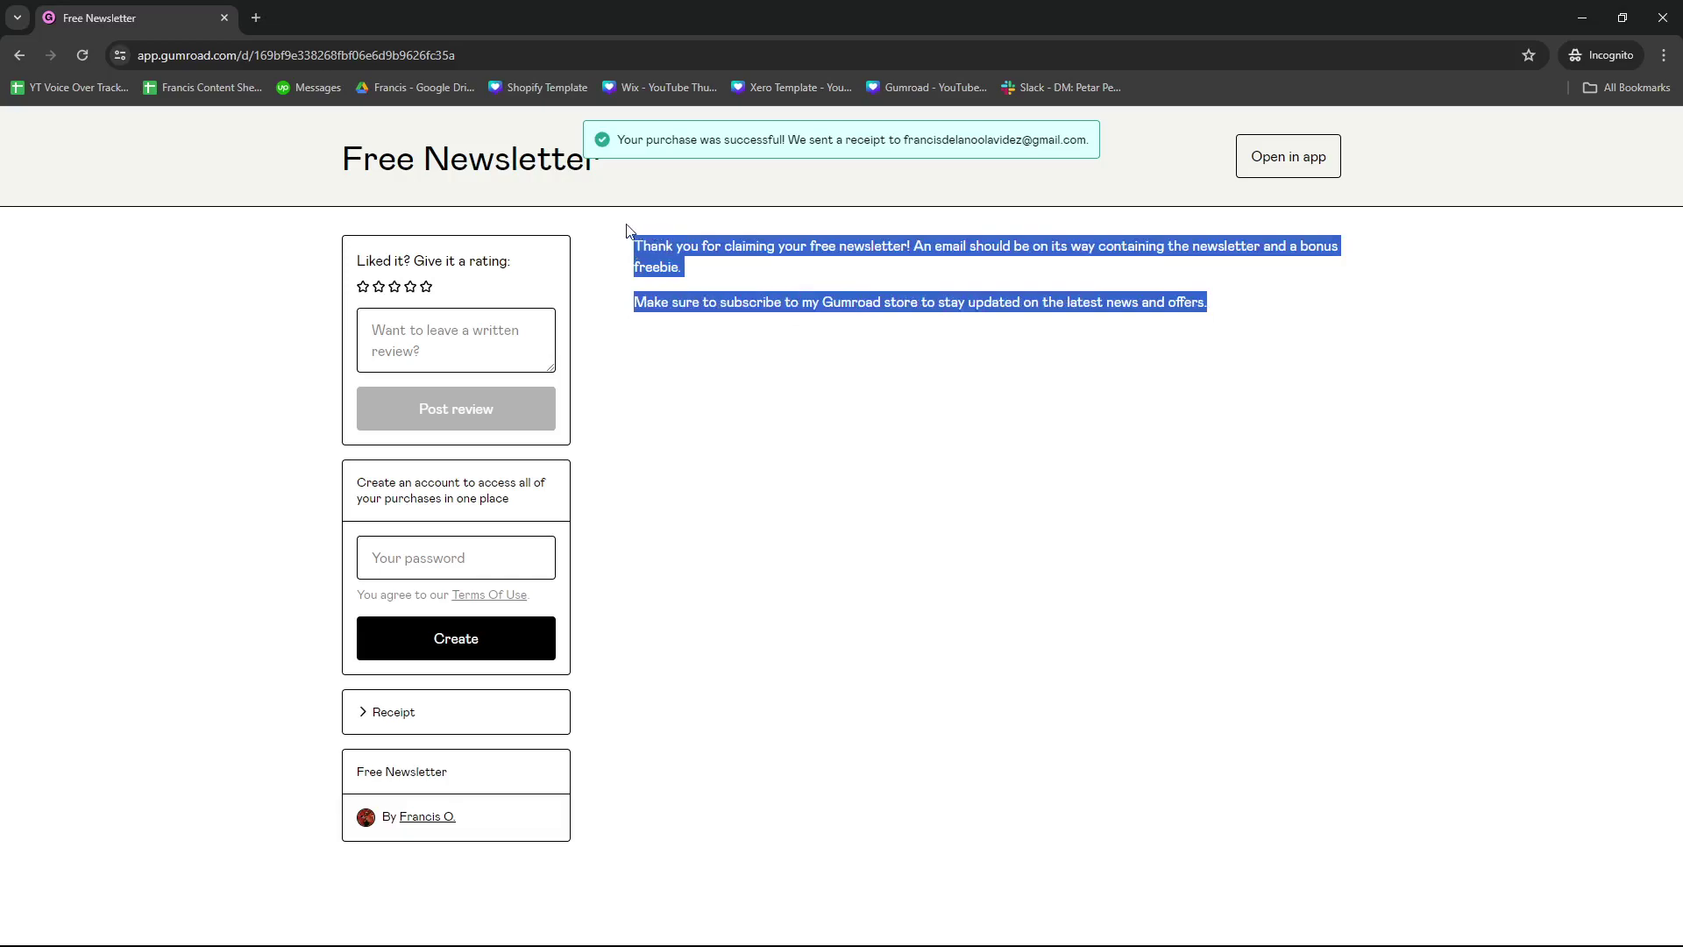
{"action": "left_click", "coordinate": [1094, 302]}
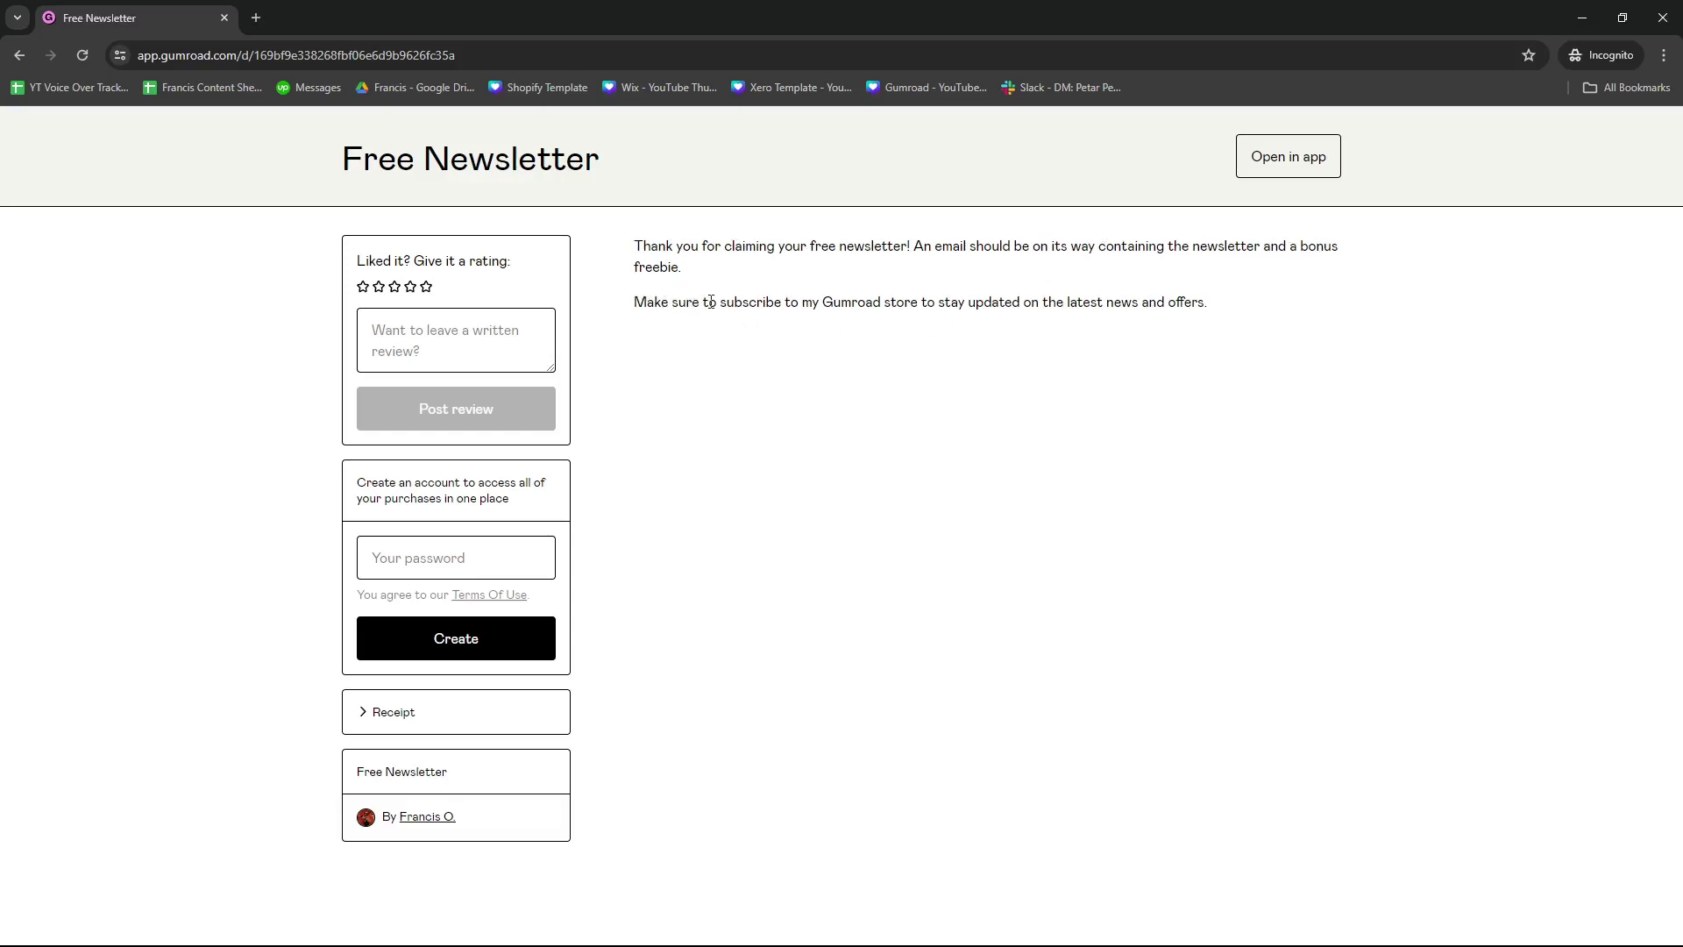
{"action": "left_click_drag", "start_coordinate": [635, 302], "coordinate": [984, 303]}
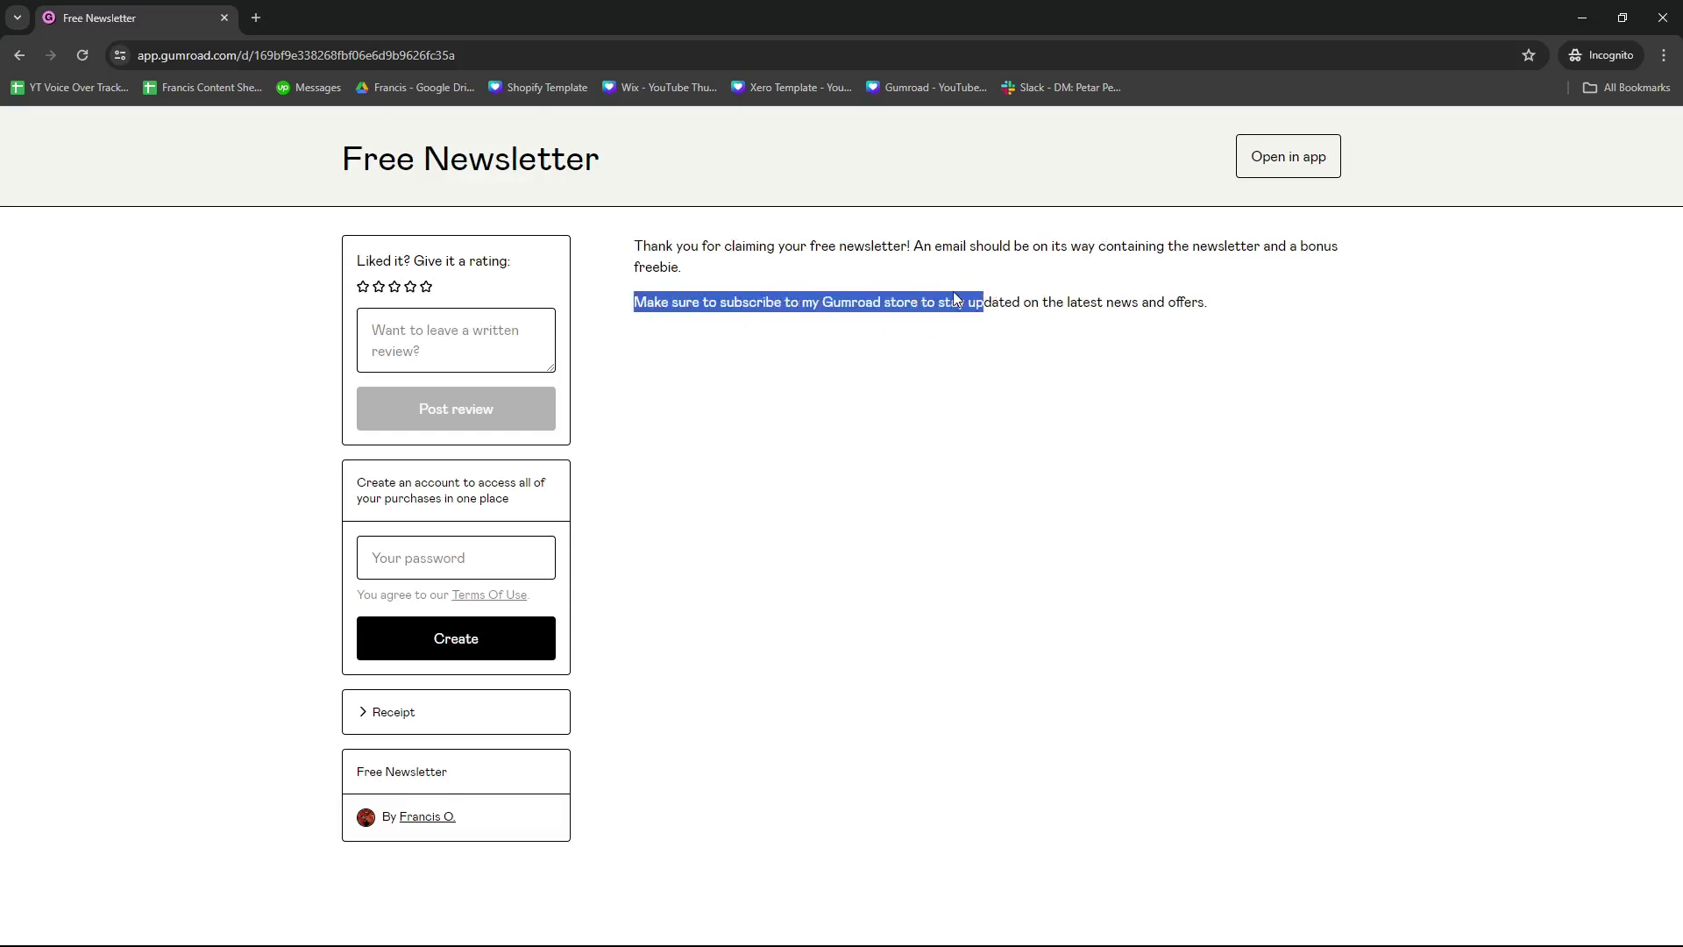
{"action": "left_click", "coordinate": [1114, 300]}
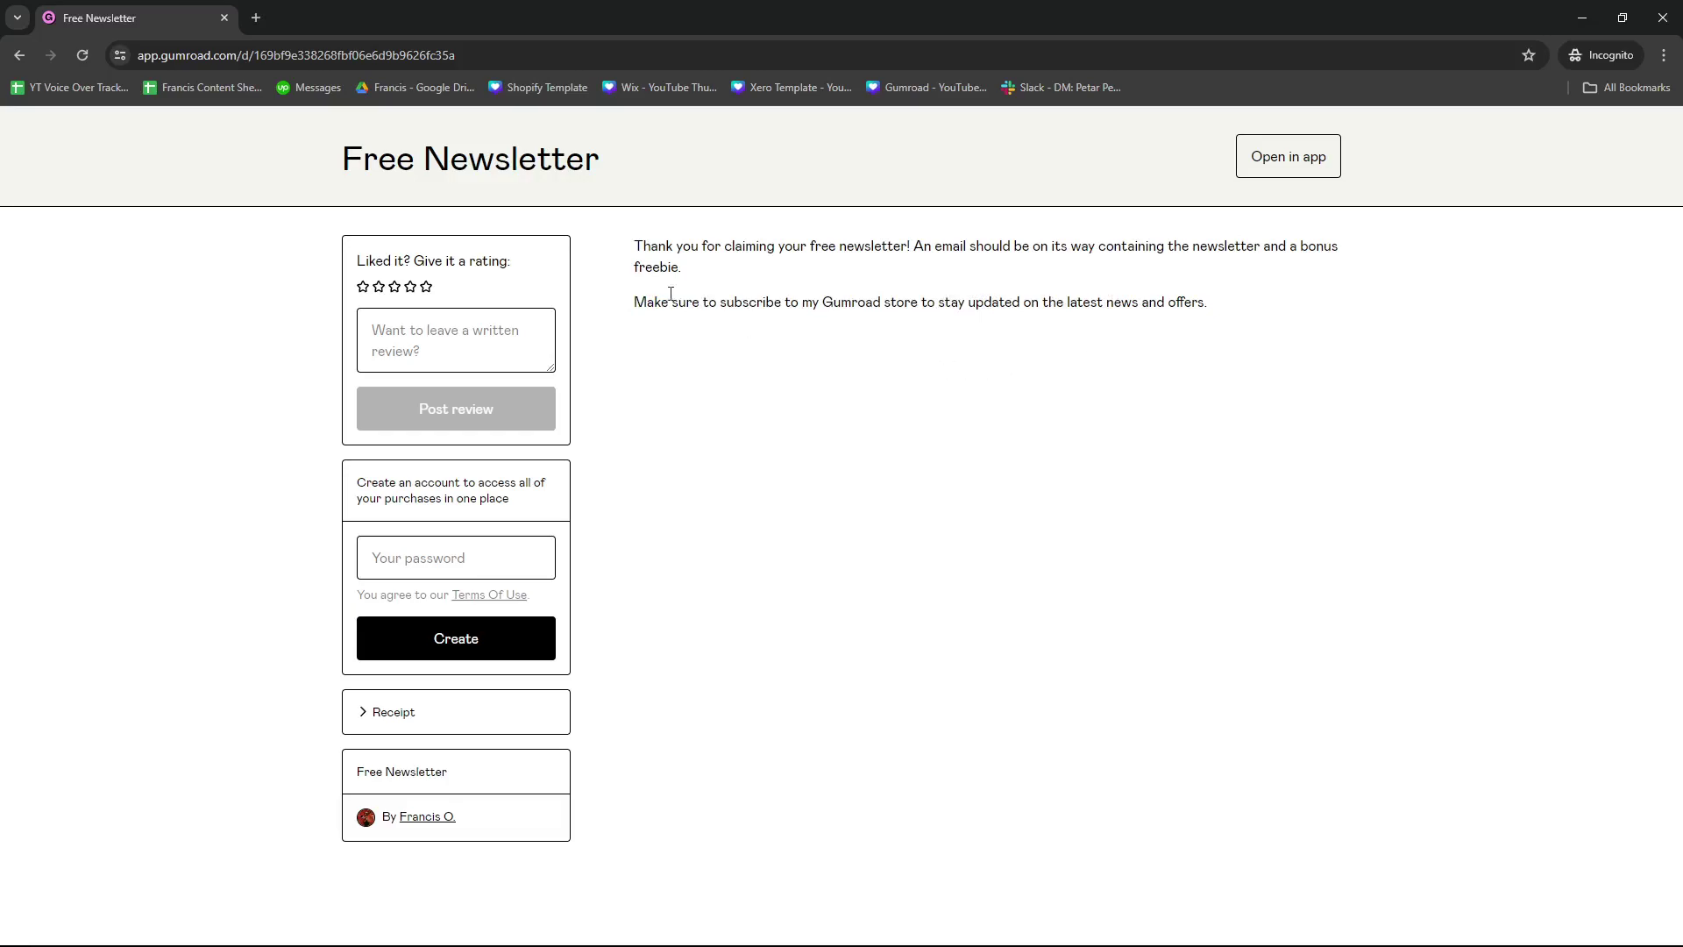
Open gmail.com in a new private tab and restore the signed-in Gmail inbox
{"action": "left_click", "coordinate": [266, 13]}
{"action": "type", "text": "gmail.com"}
{"action": "key", "text": "Return"}
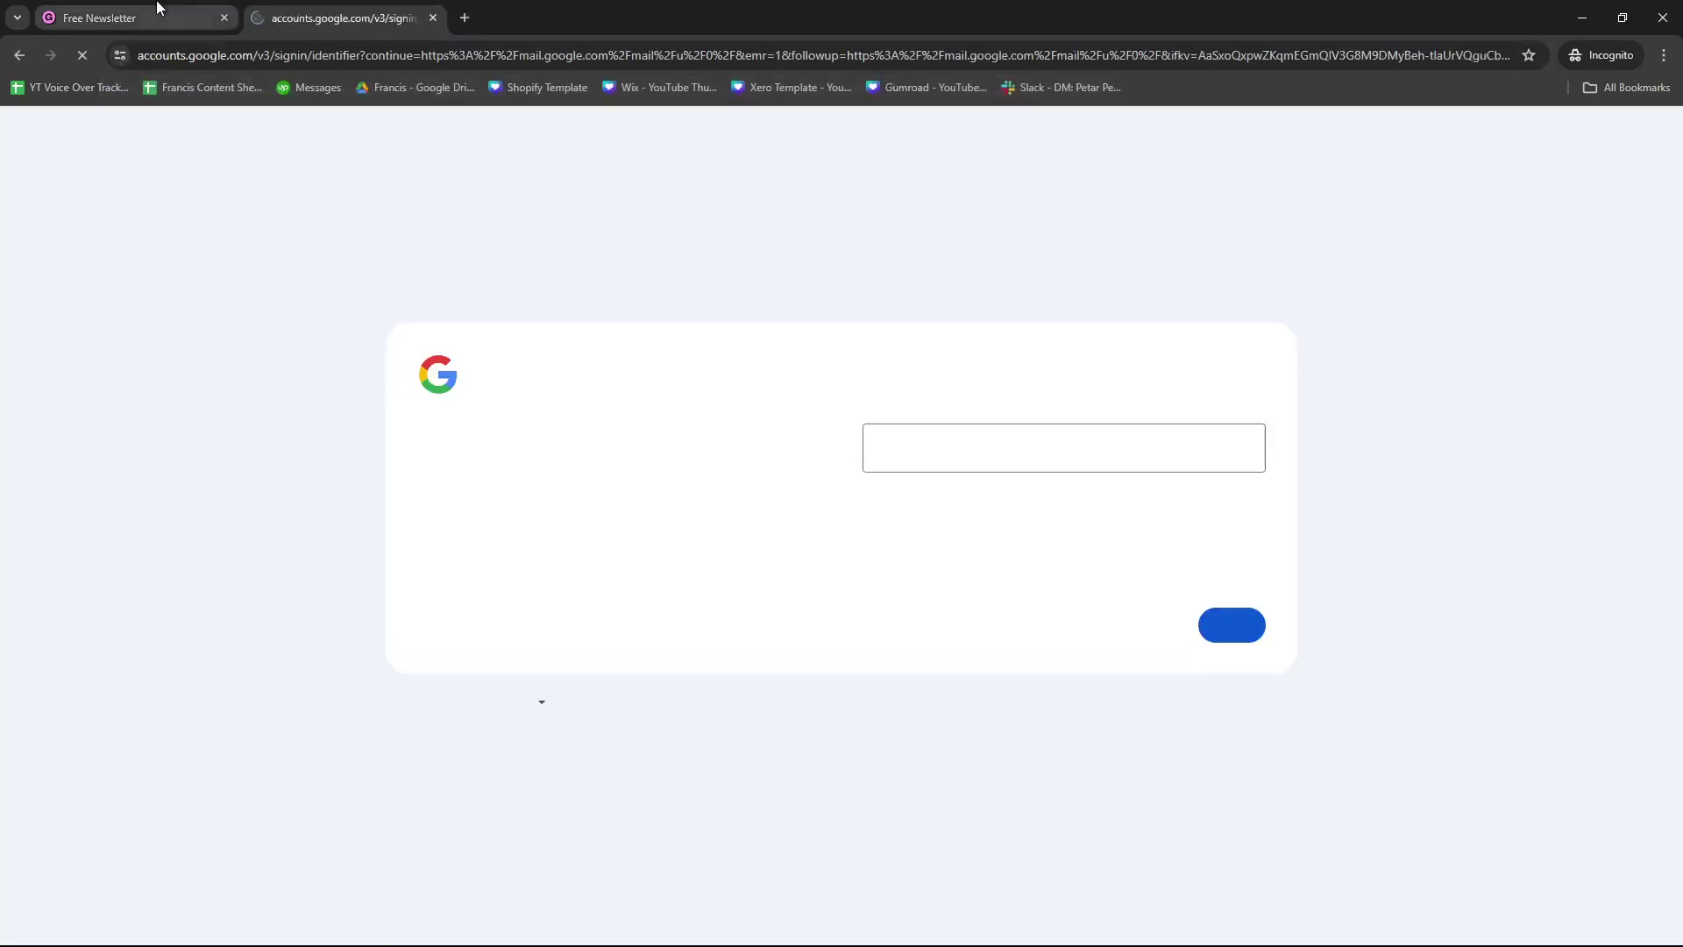
{"action": "left_click", "coordinate": [158, 11]}
{"action": "left_click", "coordinate": [280, 13]}
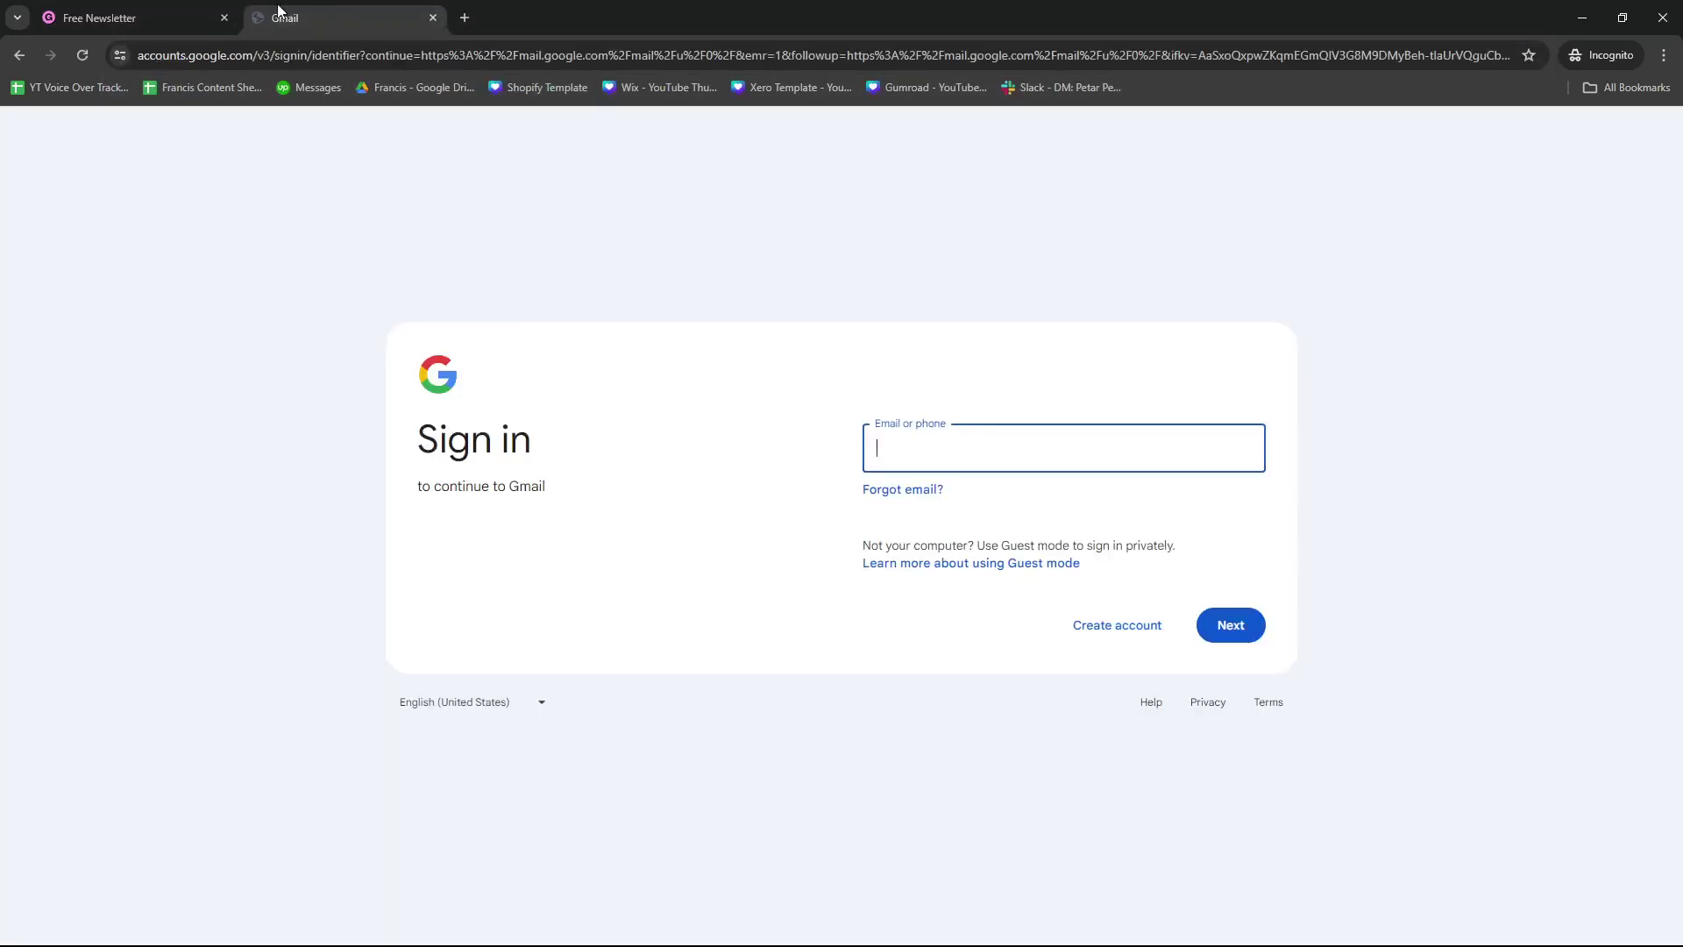
{"action": "left_click", "coordinate": [211, 11]}
{"action": "left_click", "coordinate": [432, 17]}
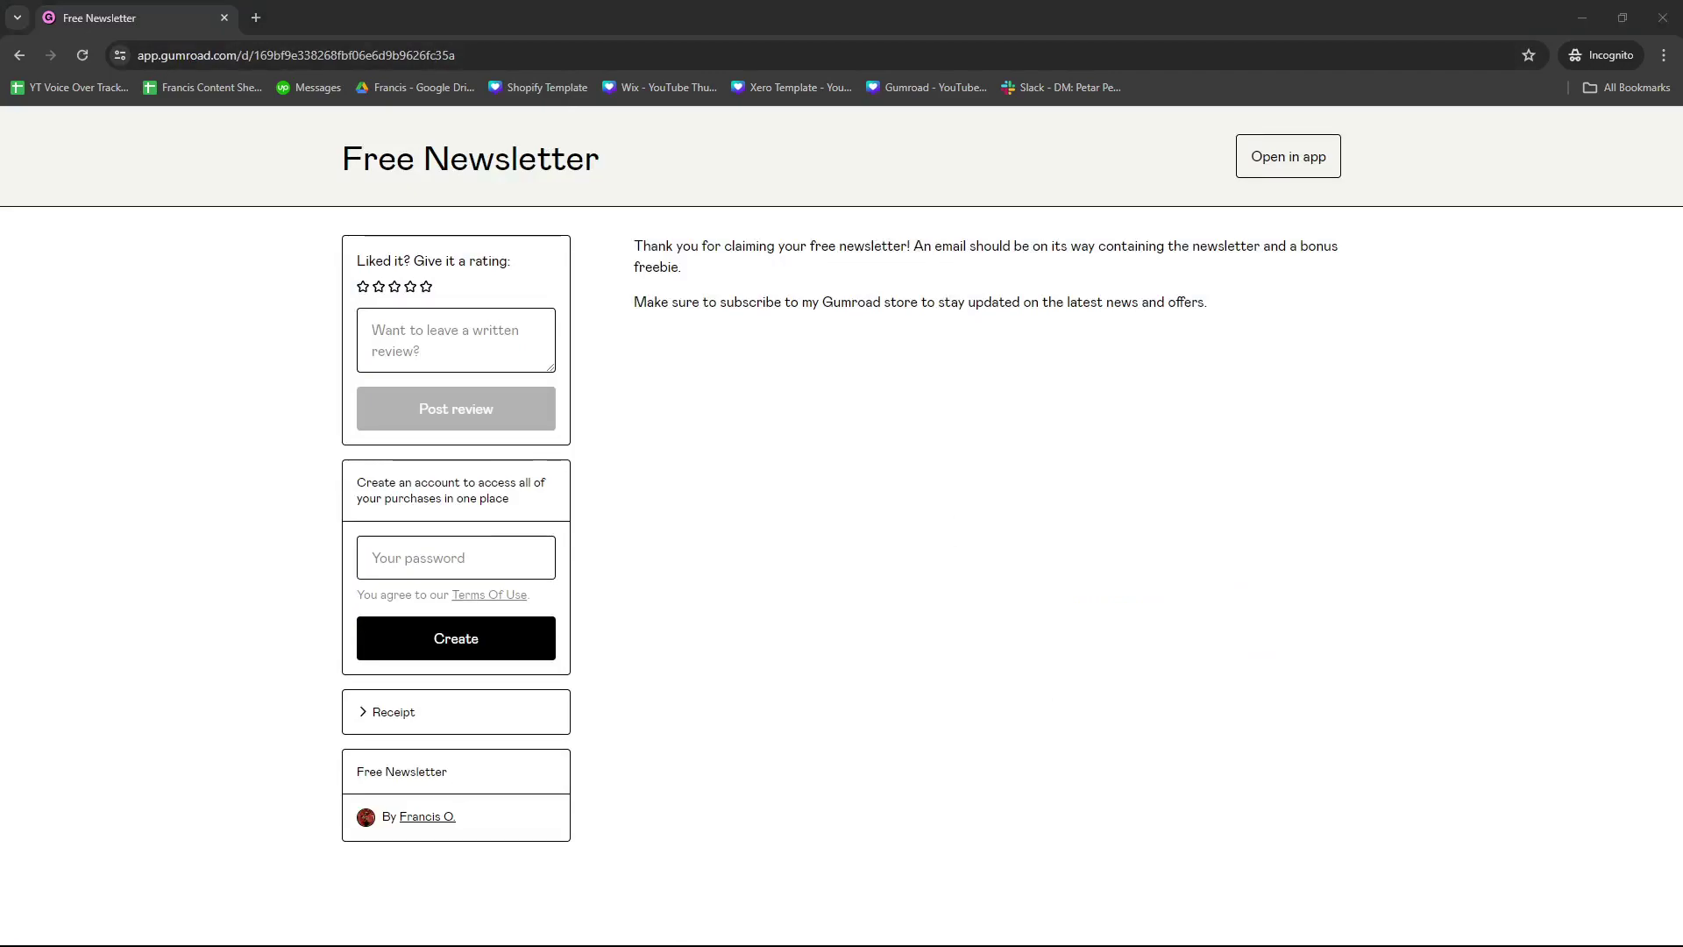
{"action": "key", "text": "ctrl+shift+t"}
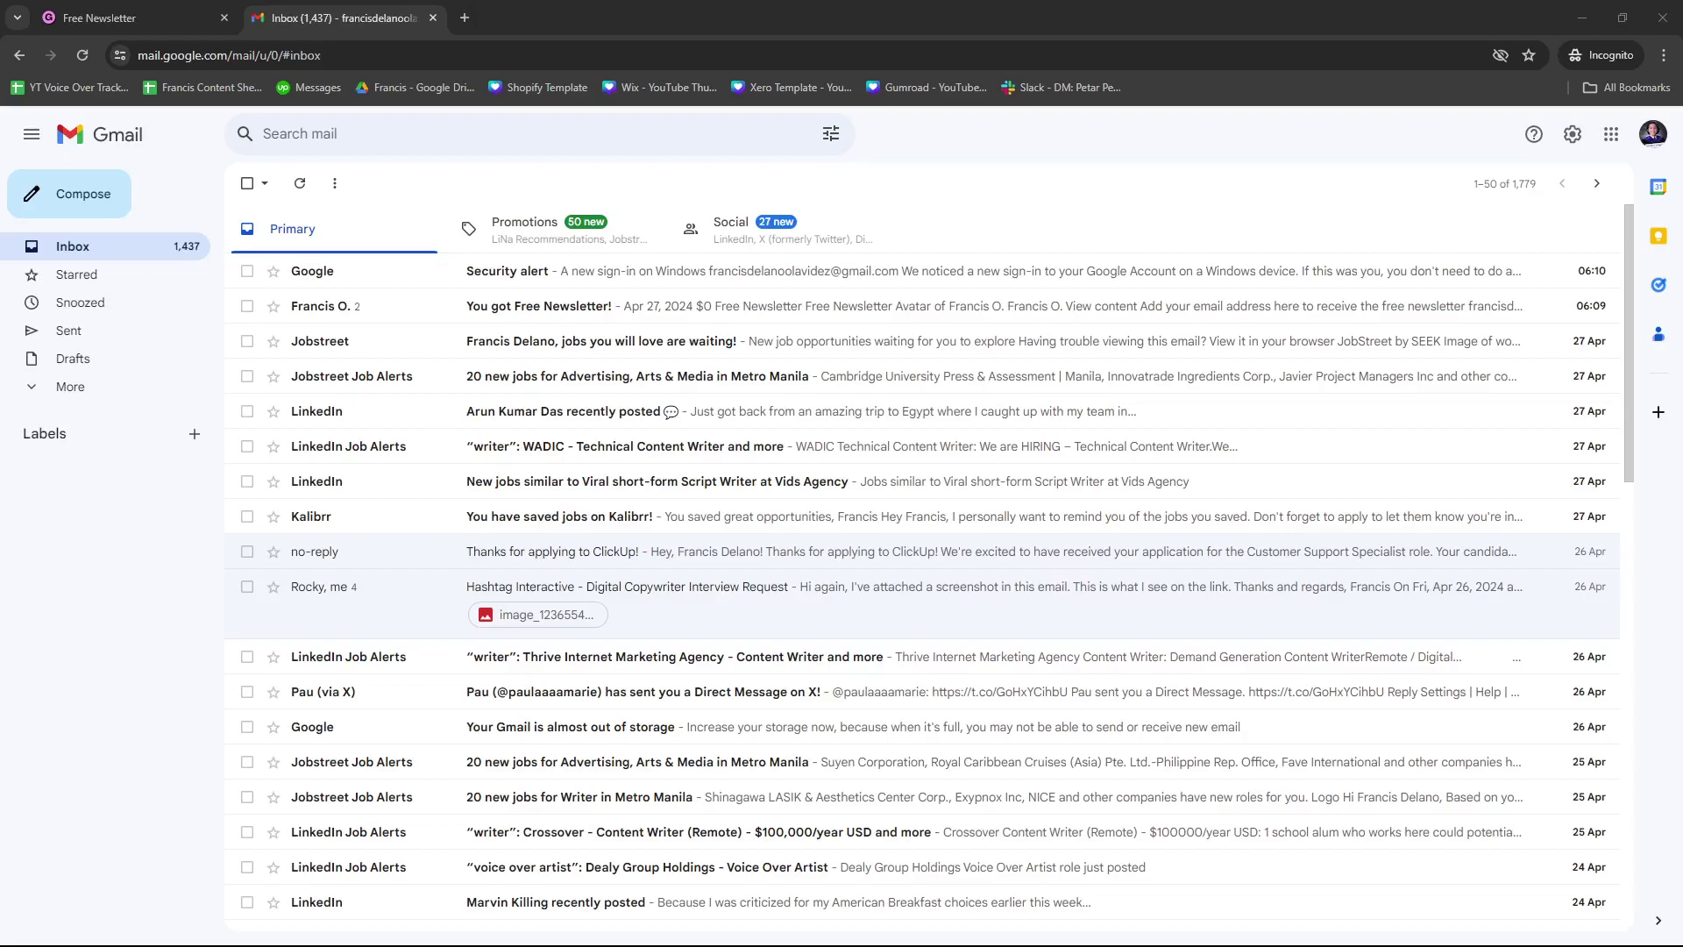
Open the 'You got Free Newsletter!' $0 receipt email from the inbox
{"action": "left_click", "coordinate": [202, 18]}
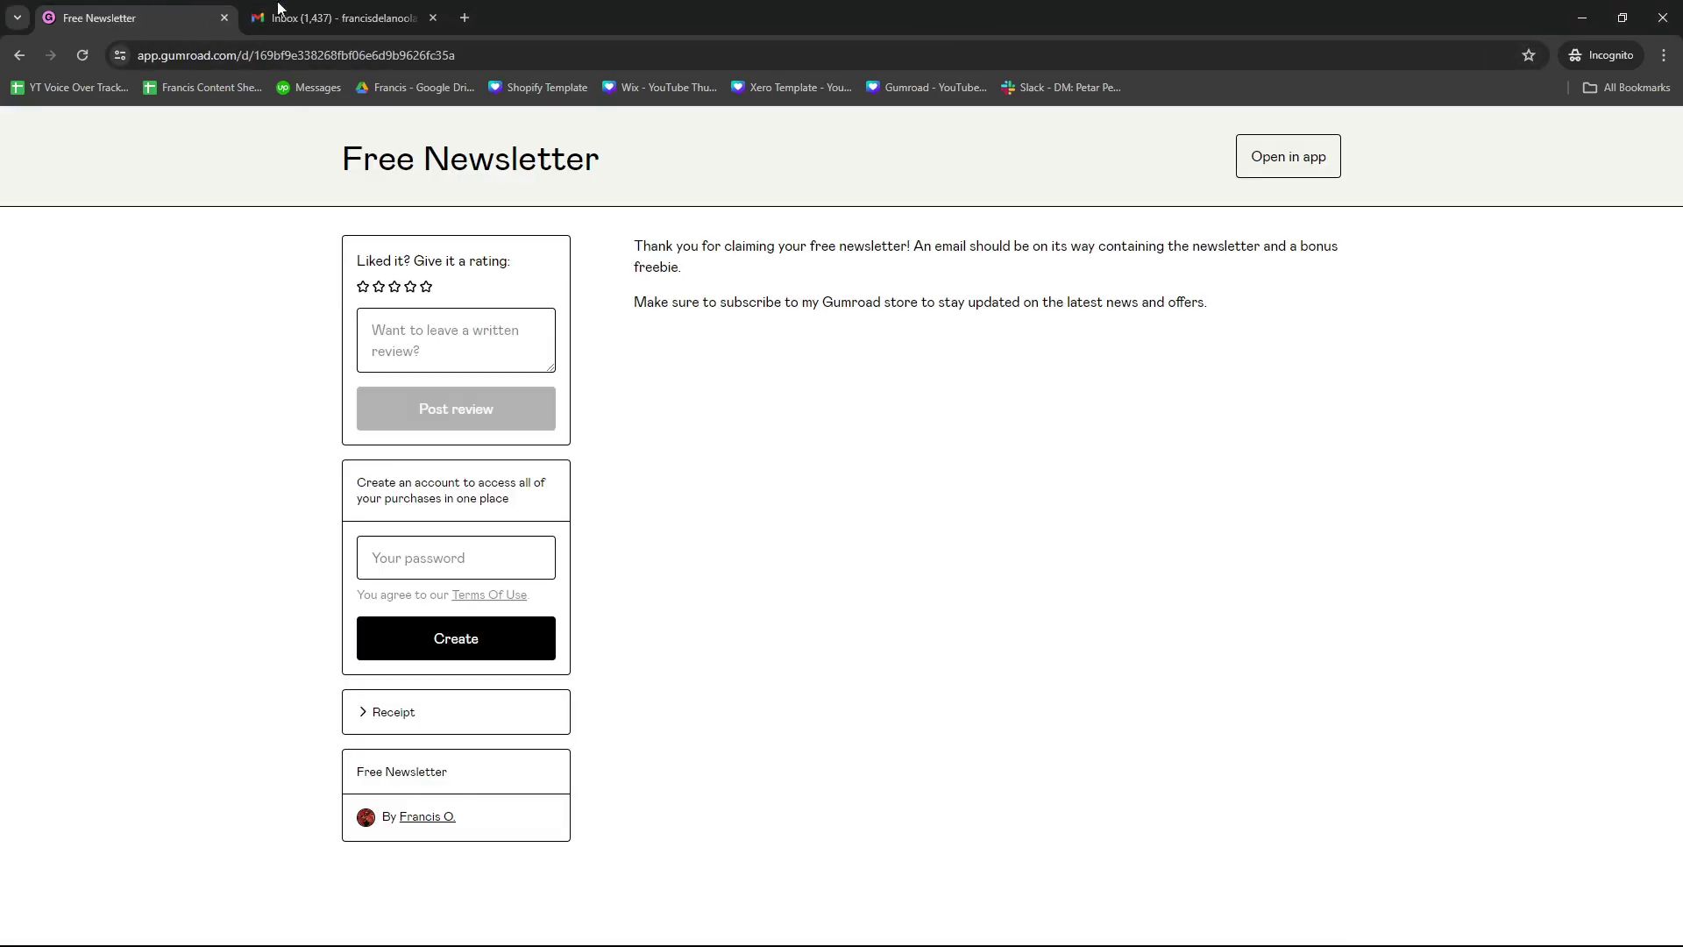
{"action": "left_click", "coordinate": [278, 11]}
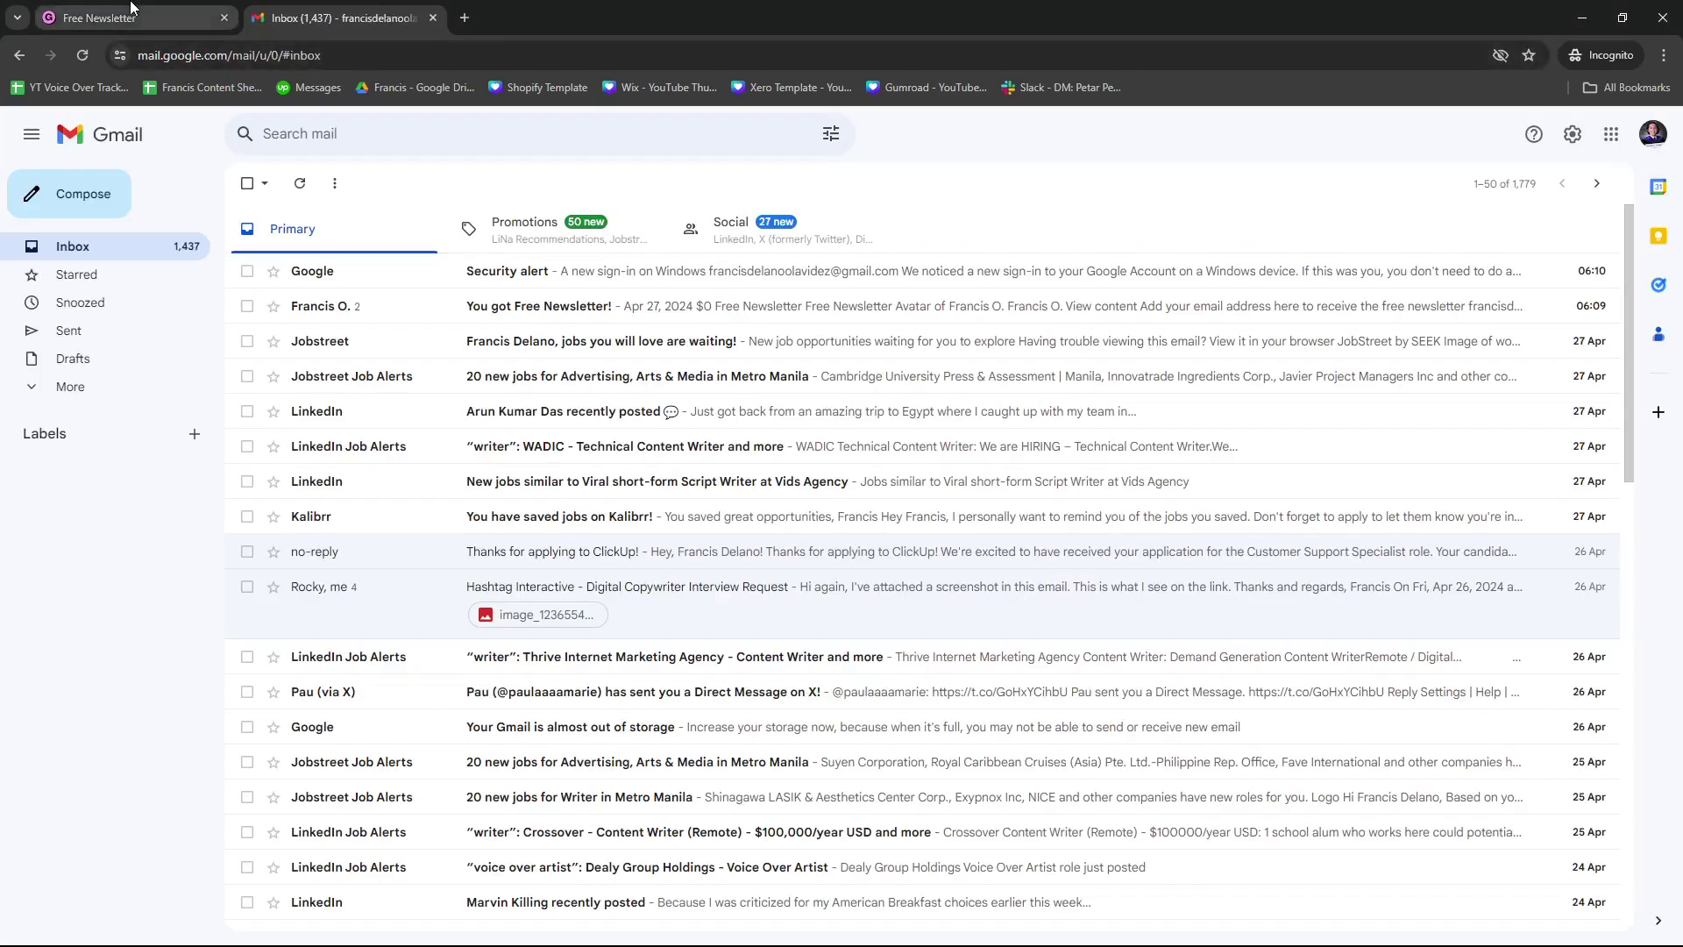
{"action": "left_click", "coordinate": [131, 9]}
{"action": "left_click", "coordinate": [342, 17]}
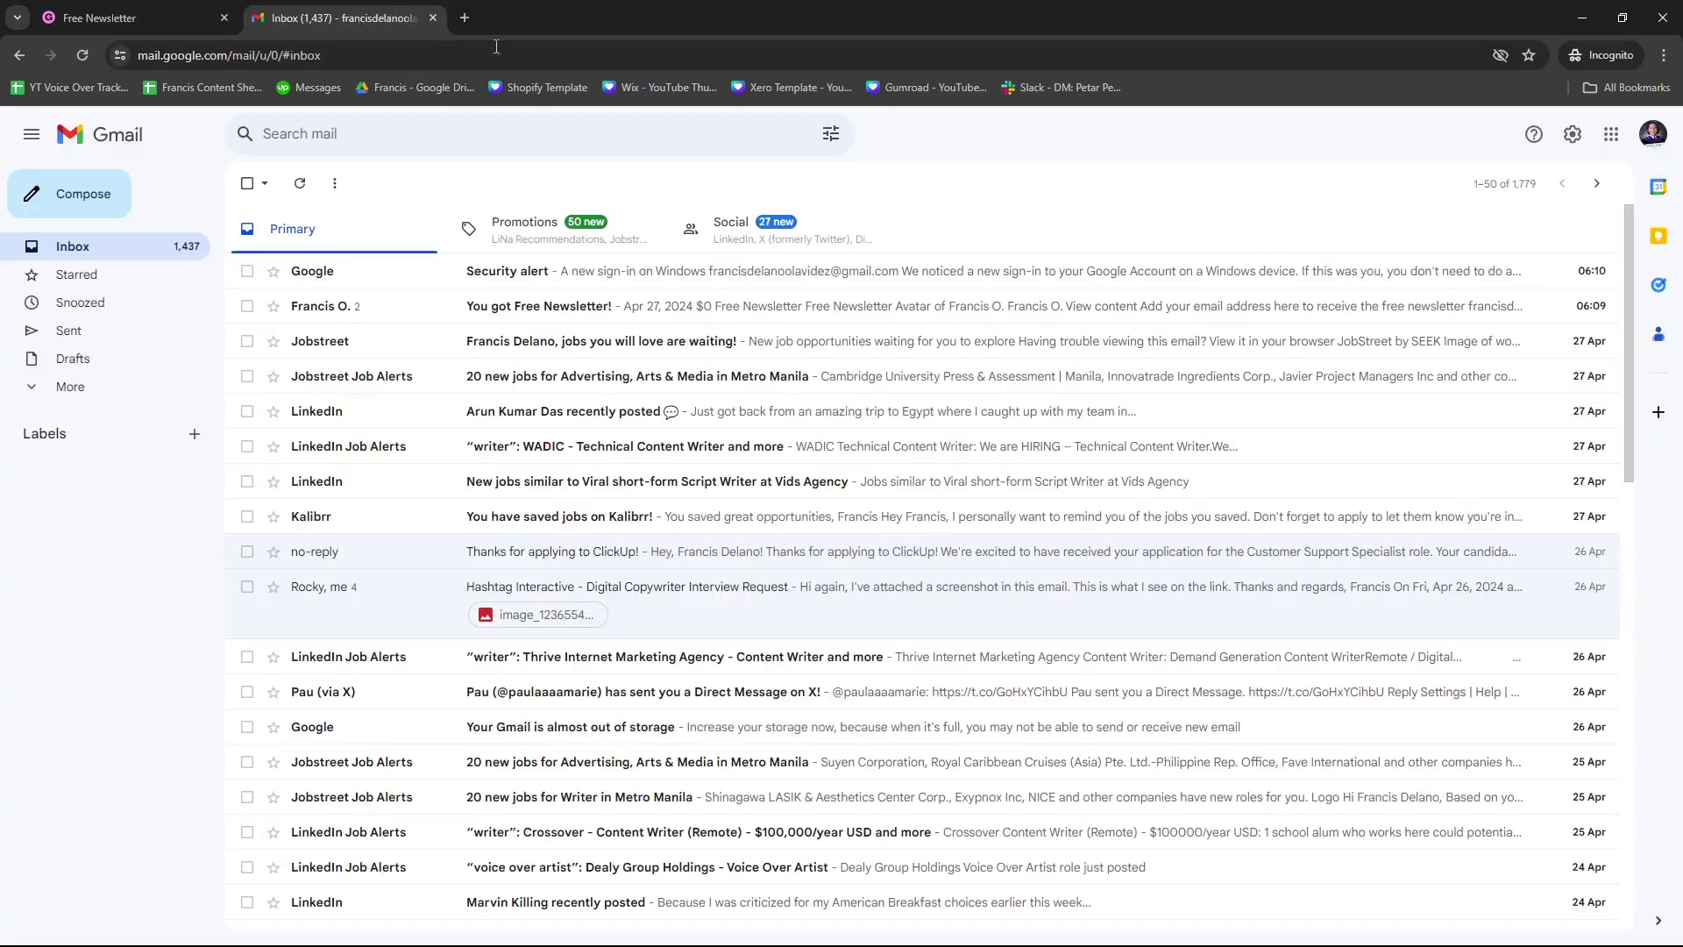
{"action": "left_click", "coordinate": [614, 320]}
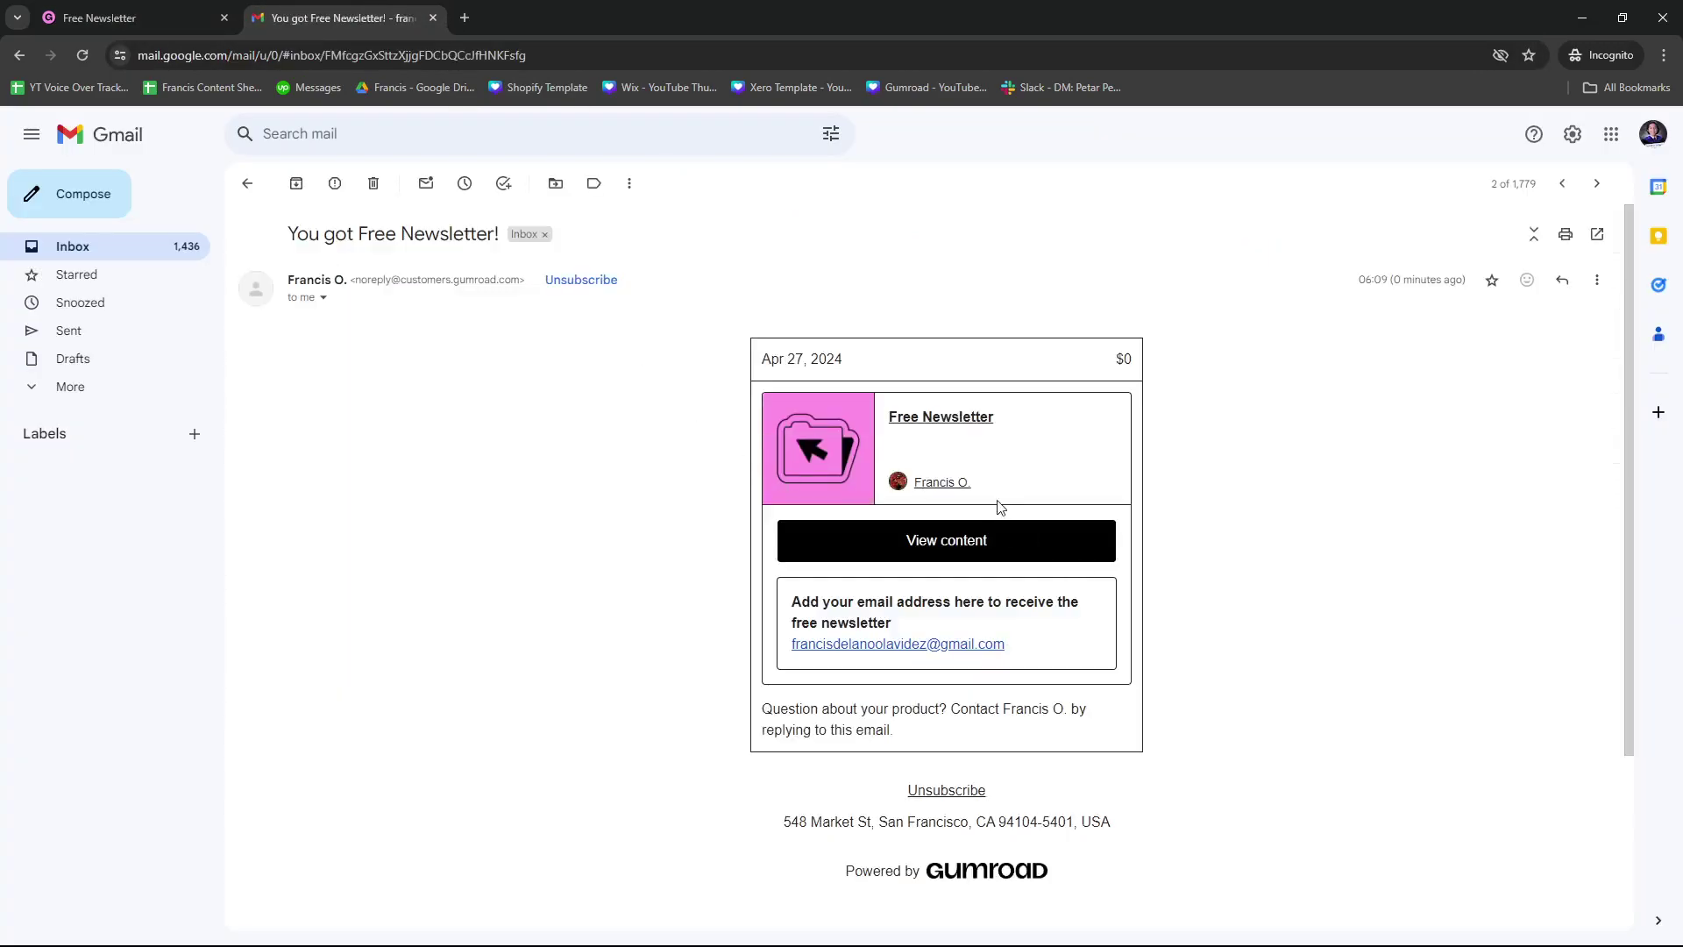
Open the receipt's View content link to reach the Gumroad thank-you page
{"action": "scroll", "coordinate": [1004, 496], "scroll_direction": "down", "scroll_amount": 3}
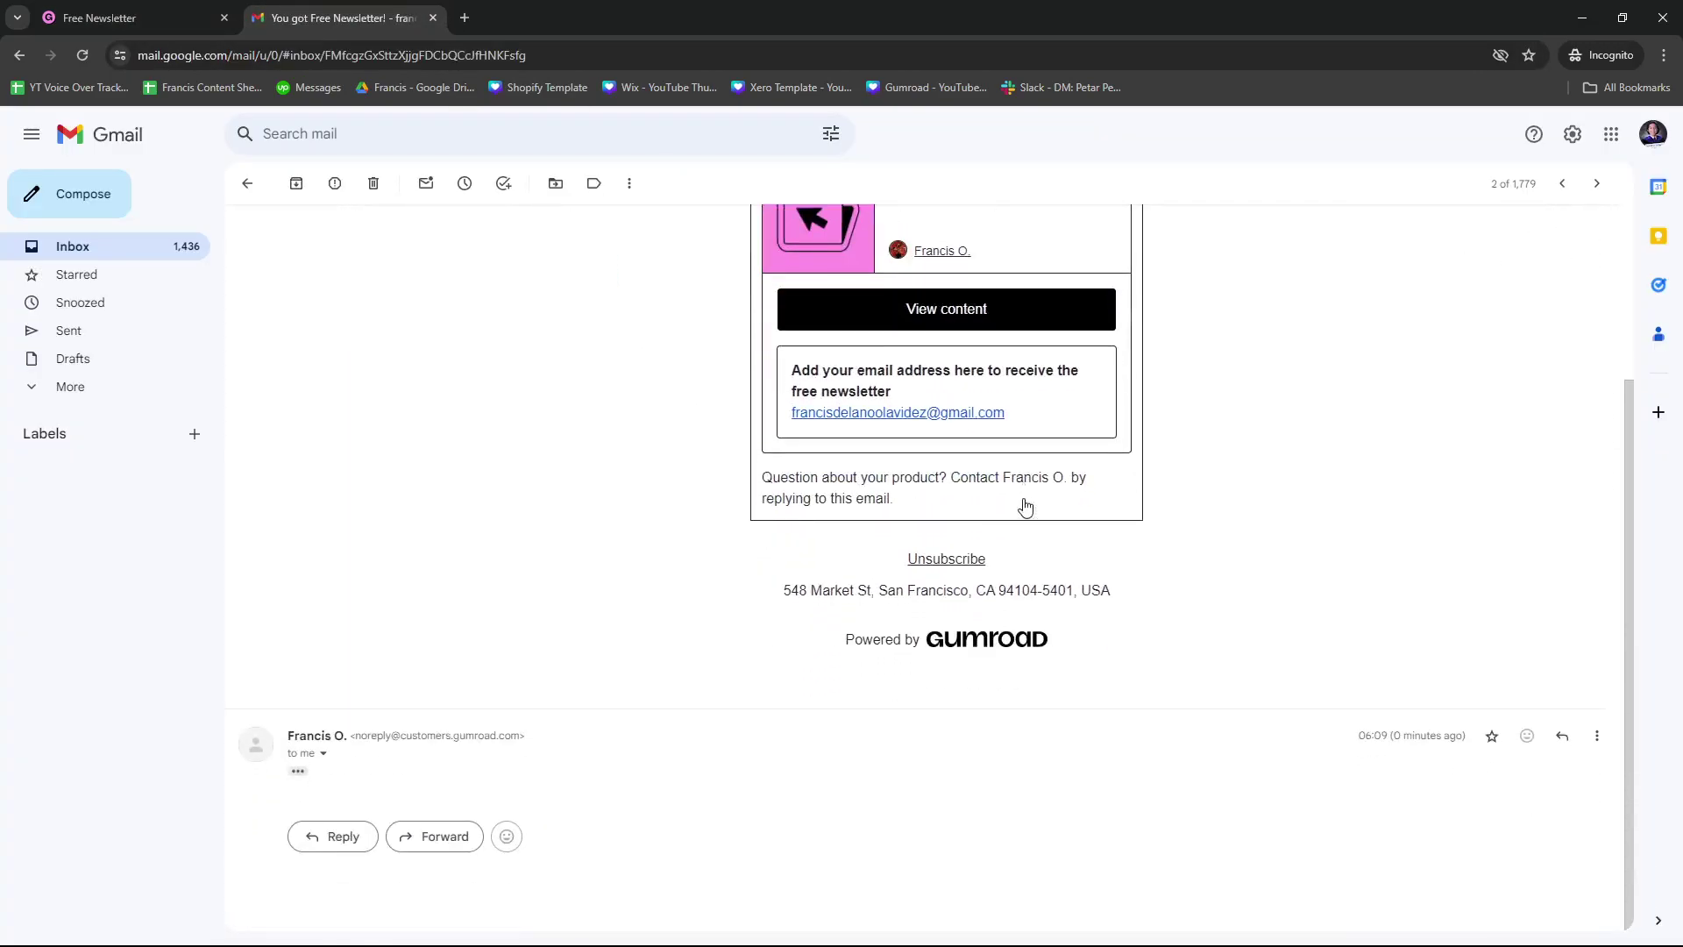
{"action": "scroll", "coordinate": [1042, 510], "scroll_direction": "up", "scroll_amount": 3}
{"action": "scroll", "coordinate": [1157, 537], "scroll_direction": "down", "scroll_amount": 3}
{"action": "scroll", "coordinate": [1158, 537], "scroll_direction": "up", "scroll_amount": 3}
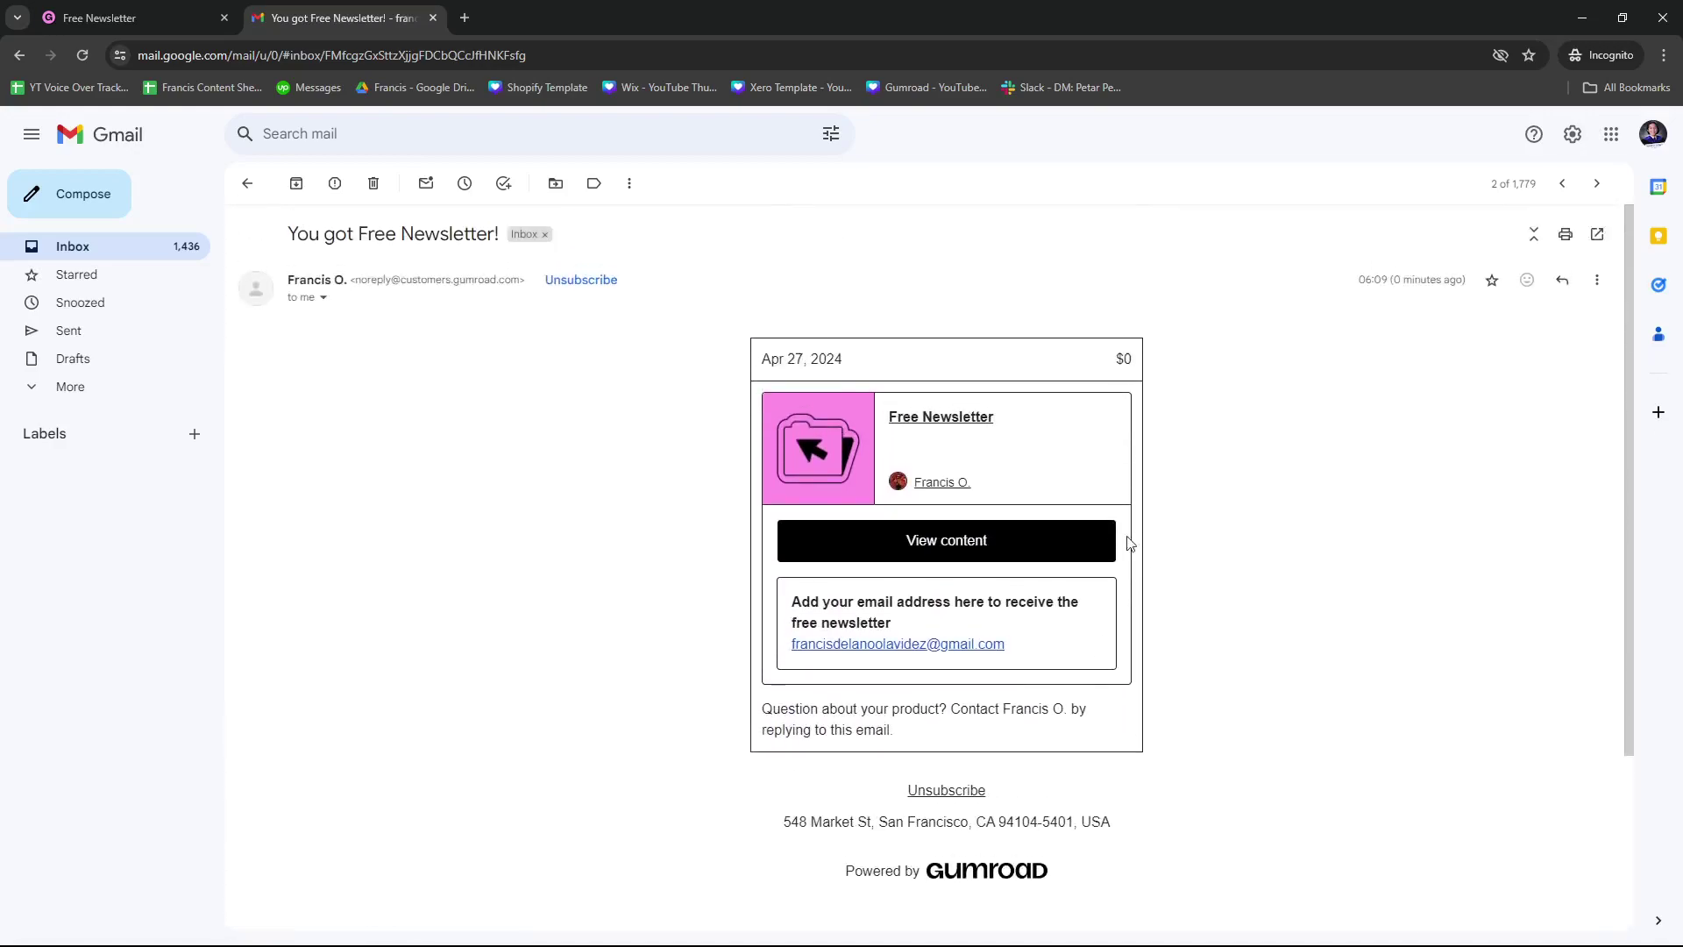
{"action": "left_click", "coordinate": [951, 545]}
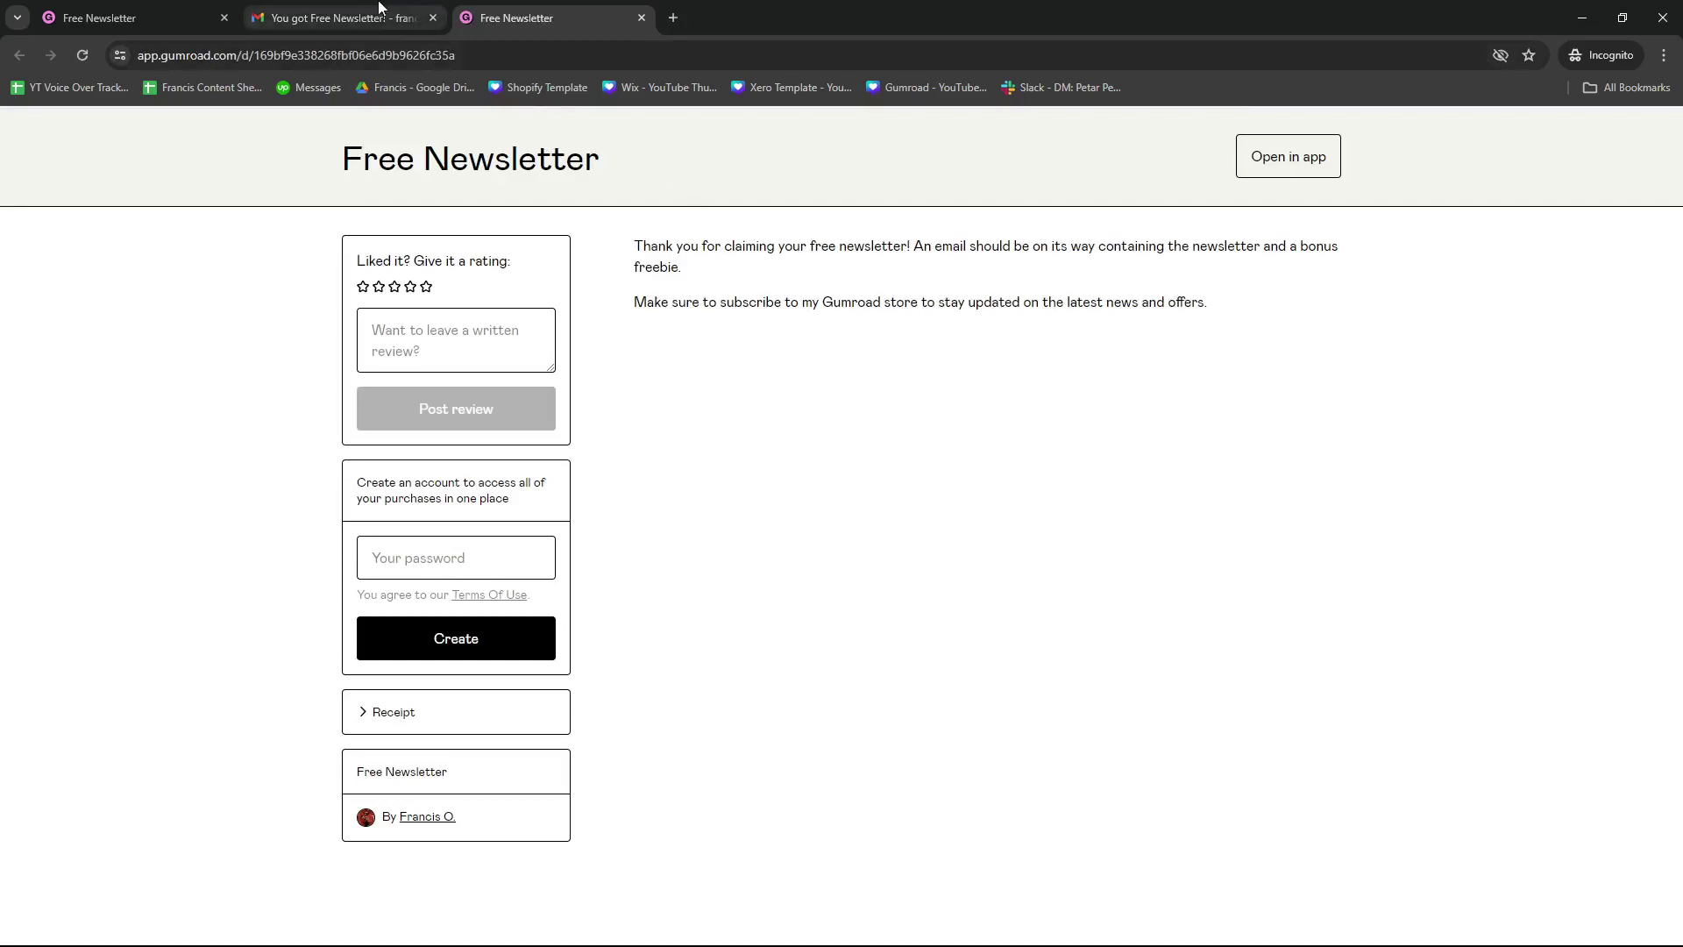
Back in Gmail, refresh the inbox and open the new 'Free Newsletter and Bonus Freebie' email
{"action": "key", "text": "ctrl+shift+Tab"}
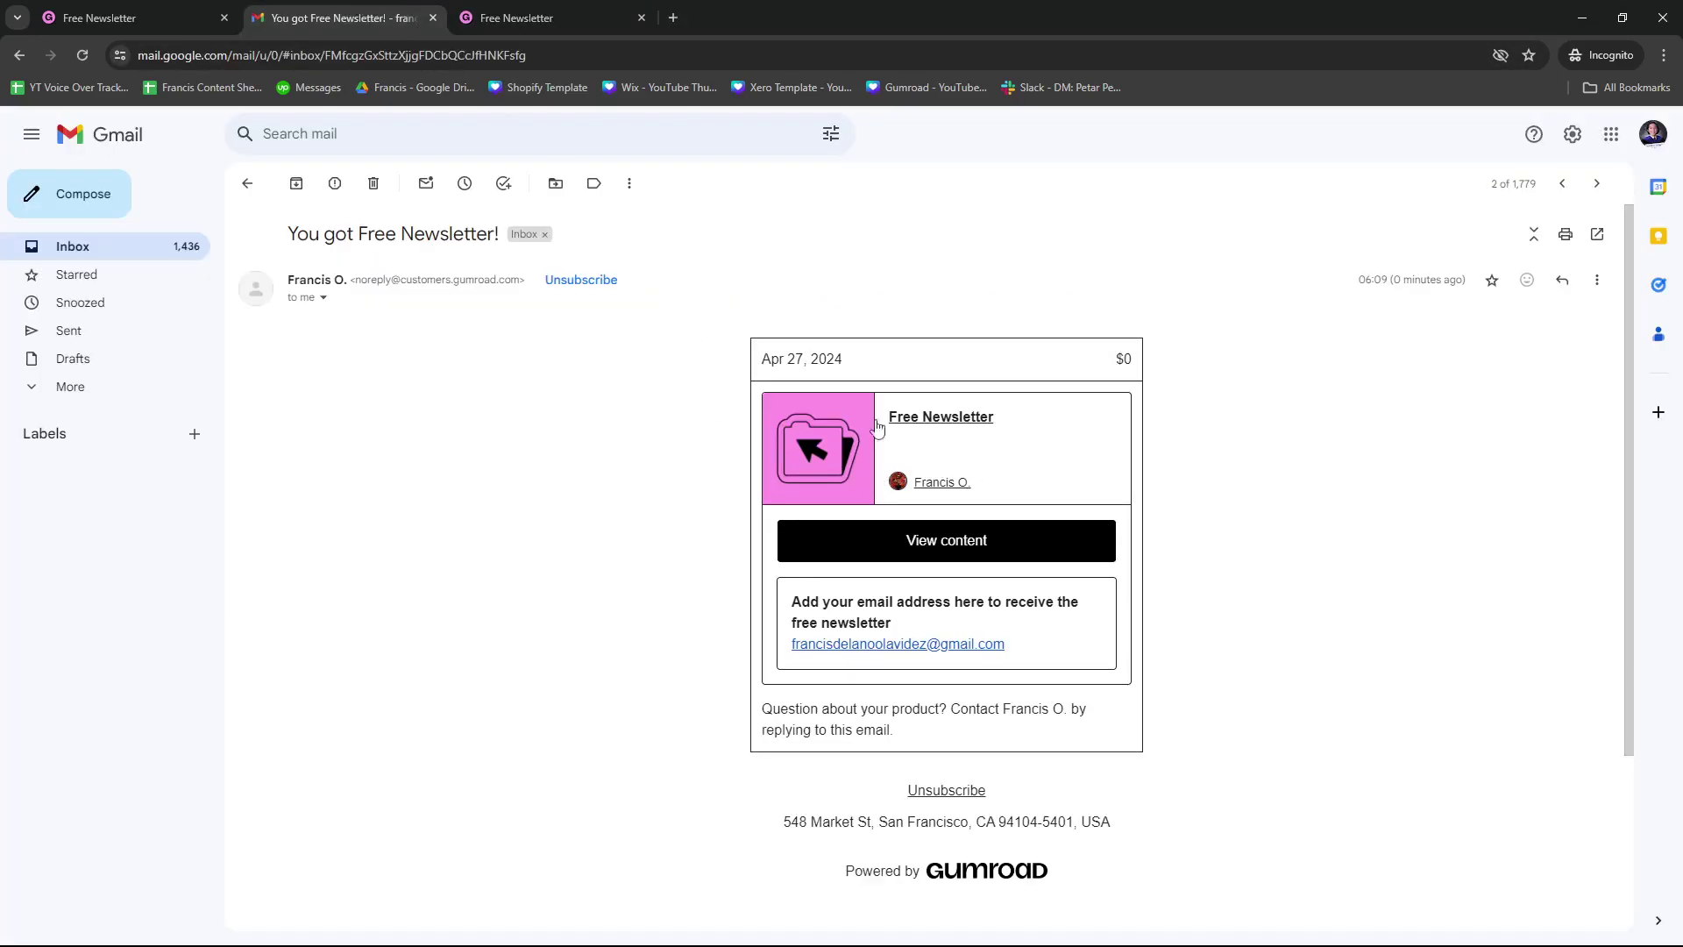
{"action": "left_click", "coordinate": [248, 184]}
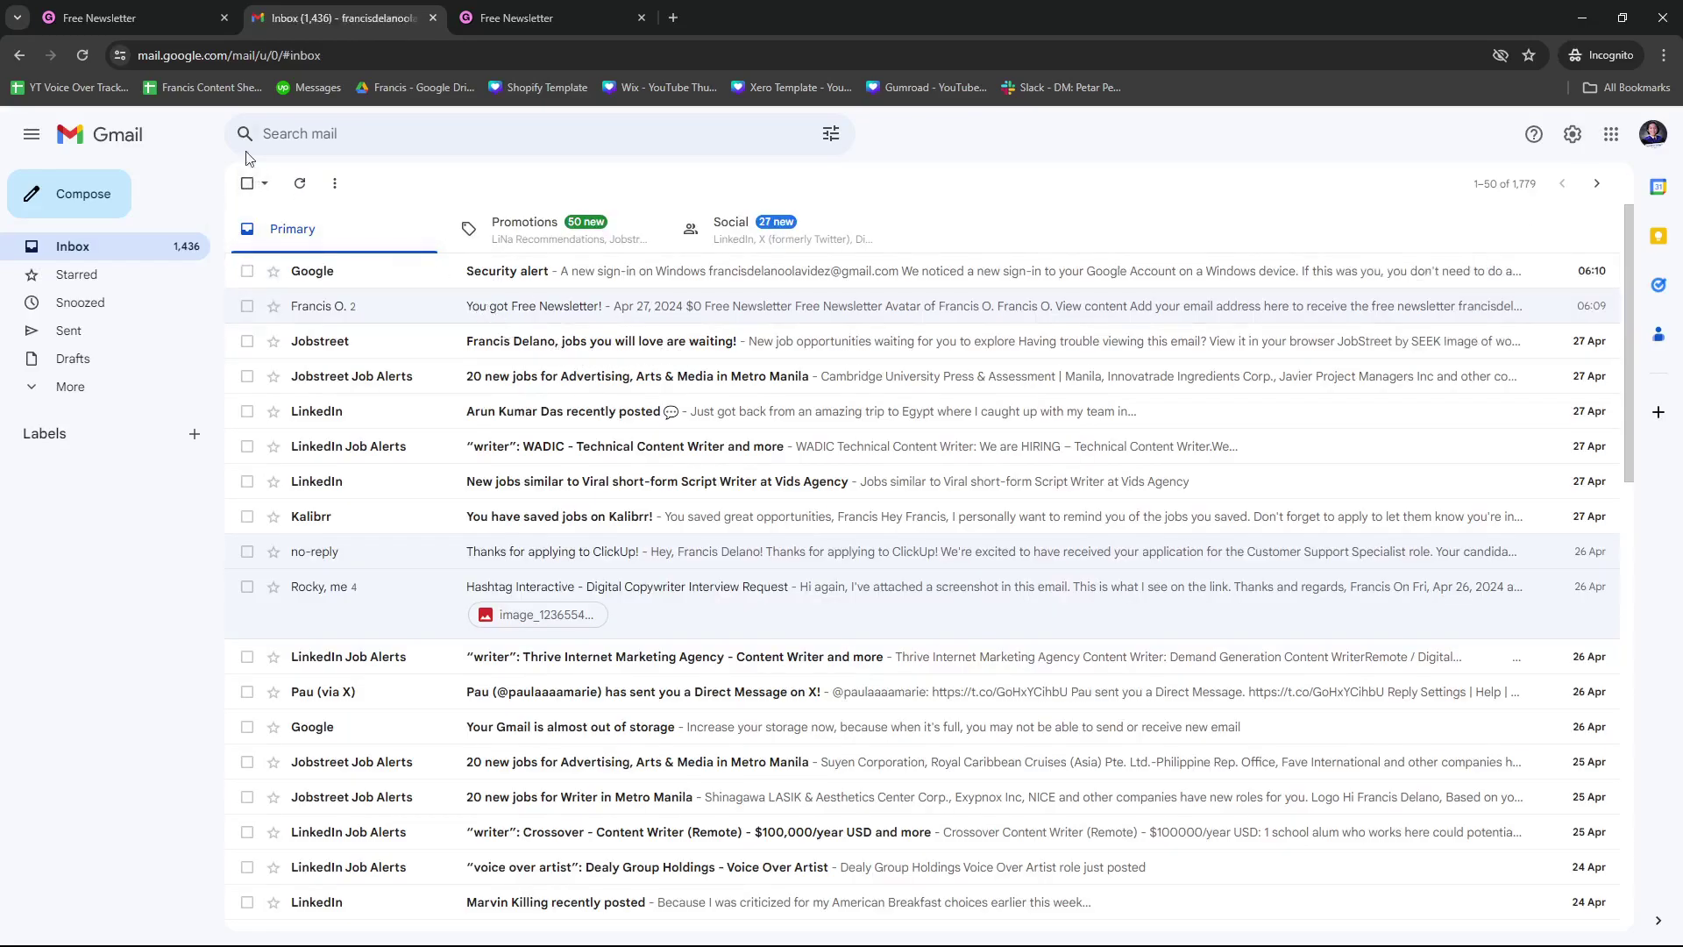
{"action": "left_click", "coordinate": [80, 54]}
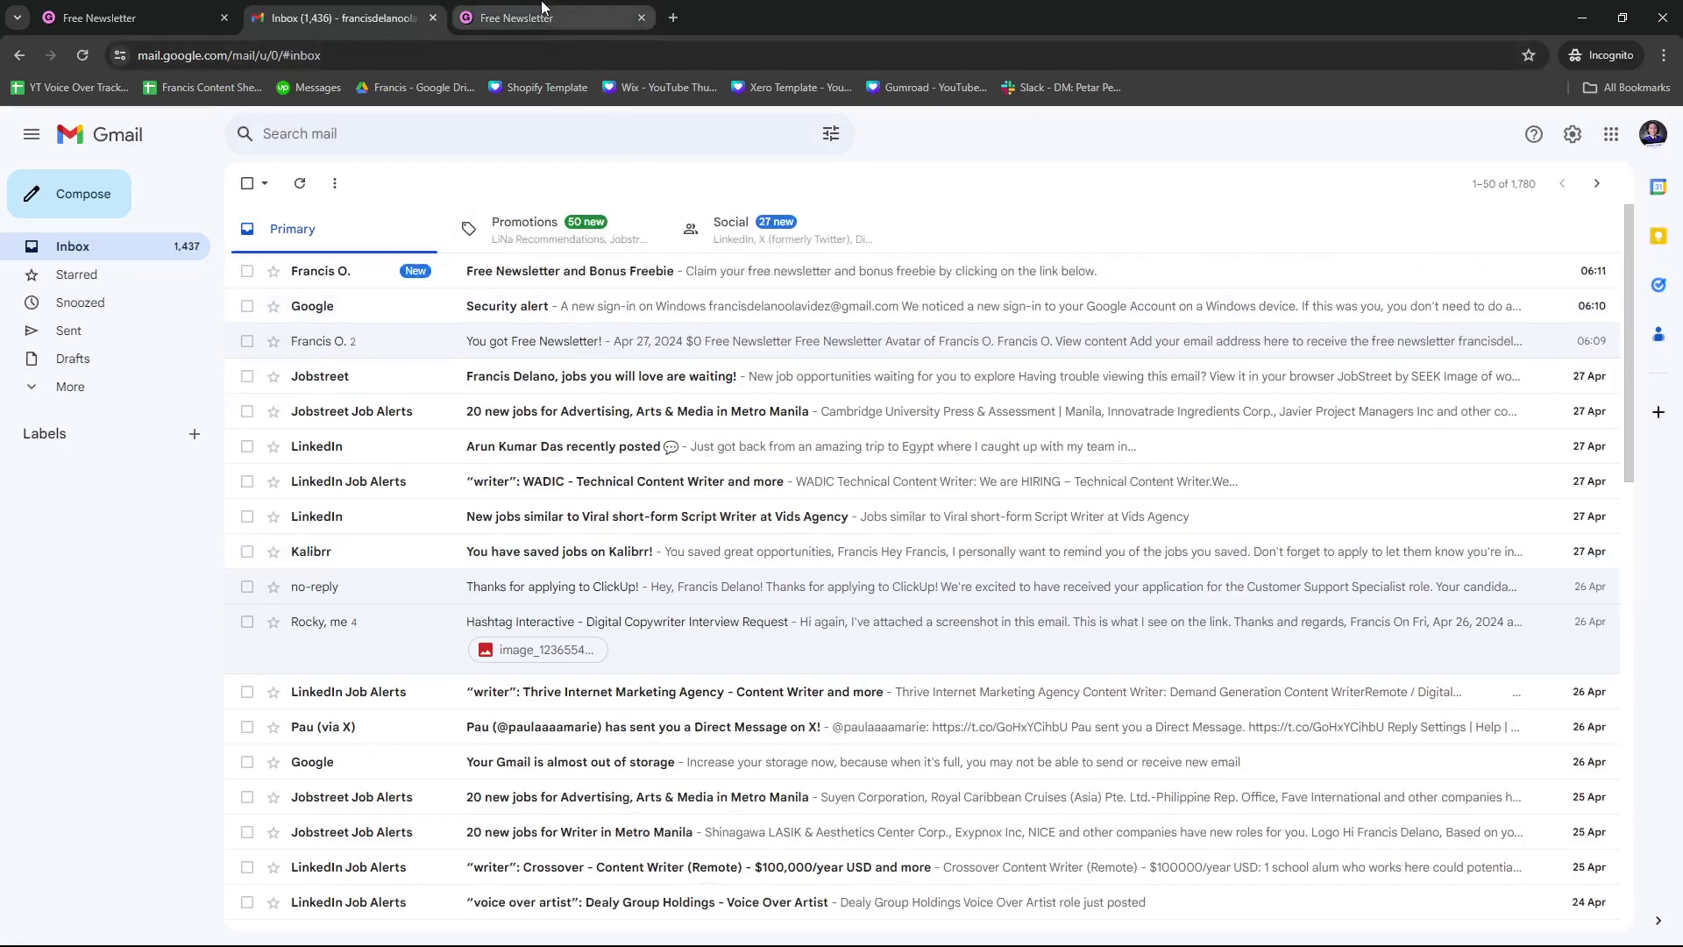
{"action": "left_click", "coordinate": [525, 277]}
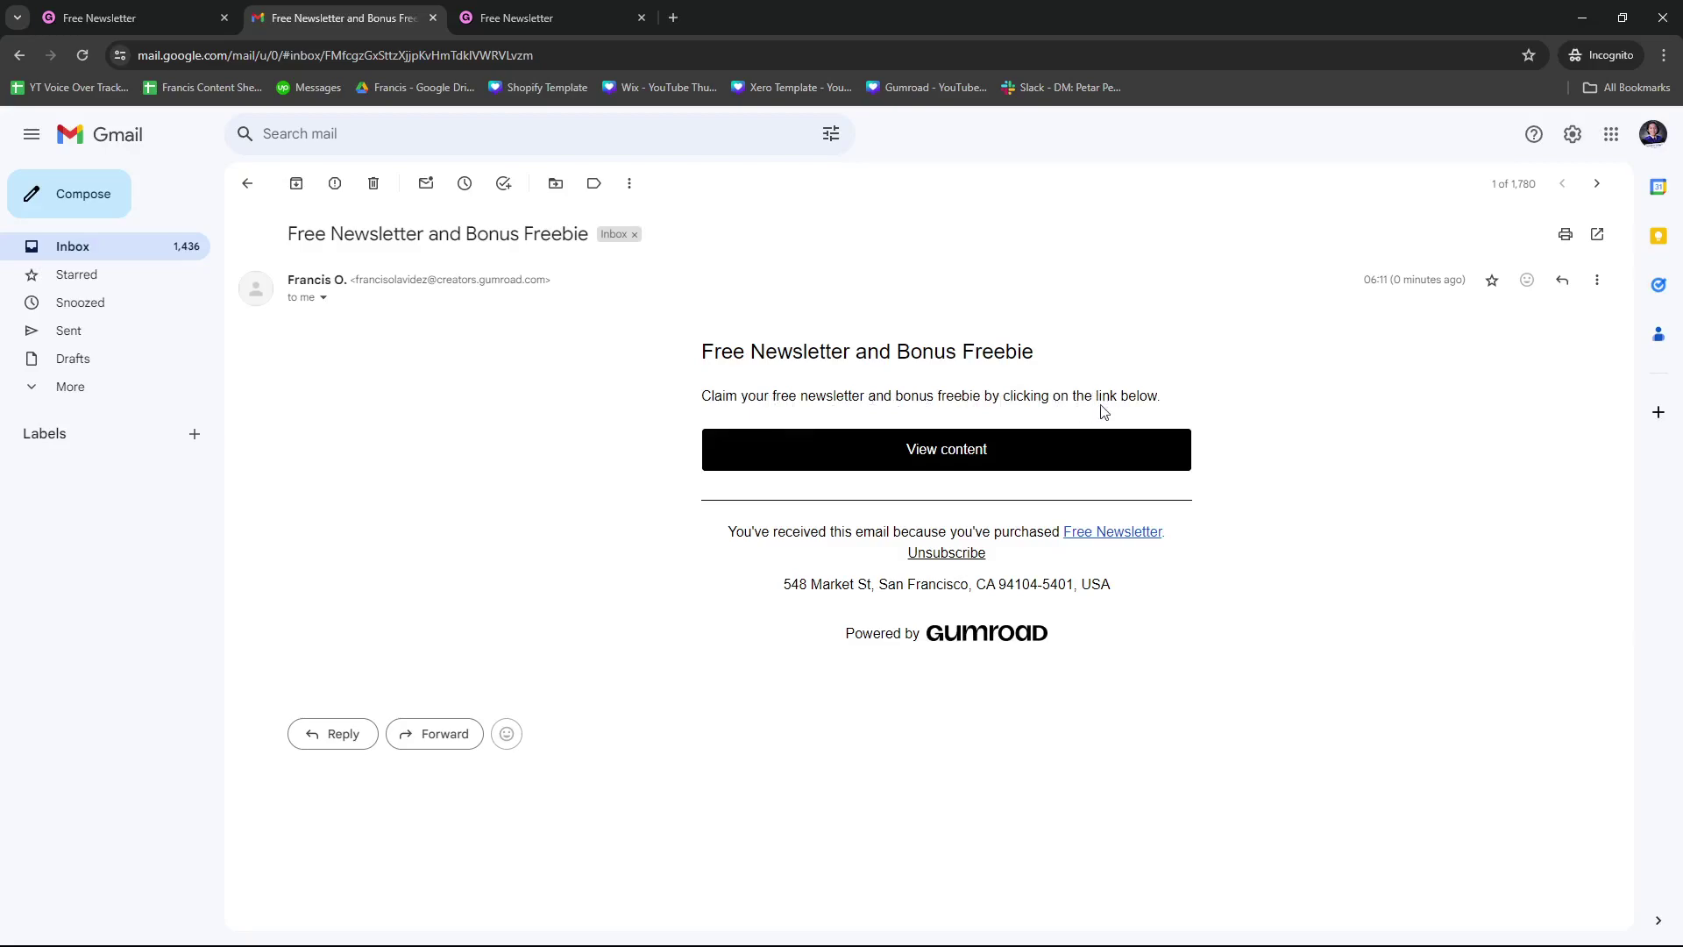
Follow the bonus email's View content button to the Gumroad page listing both PDFs
{"action": "left_click", "coordinate": [940, 454]}
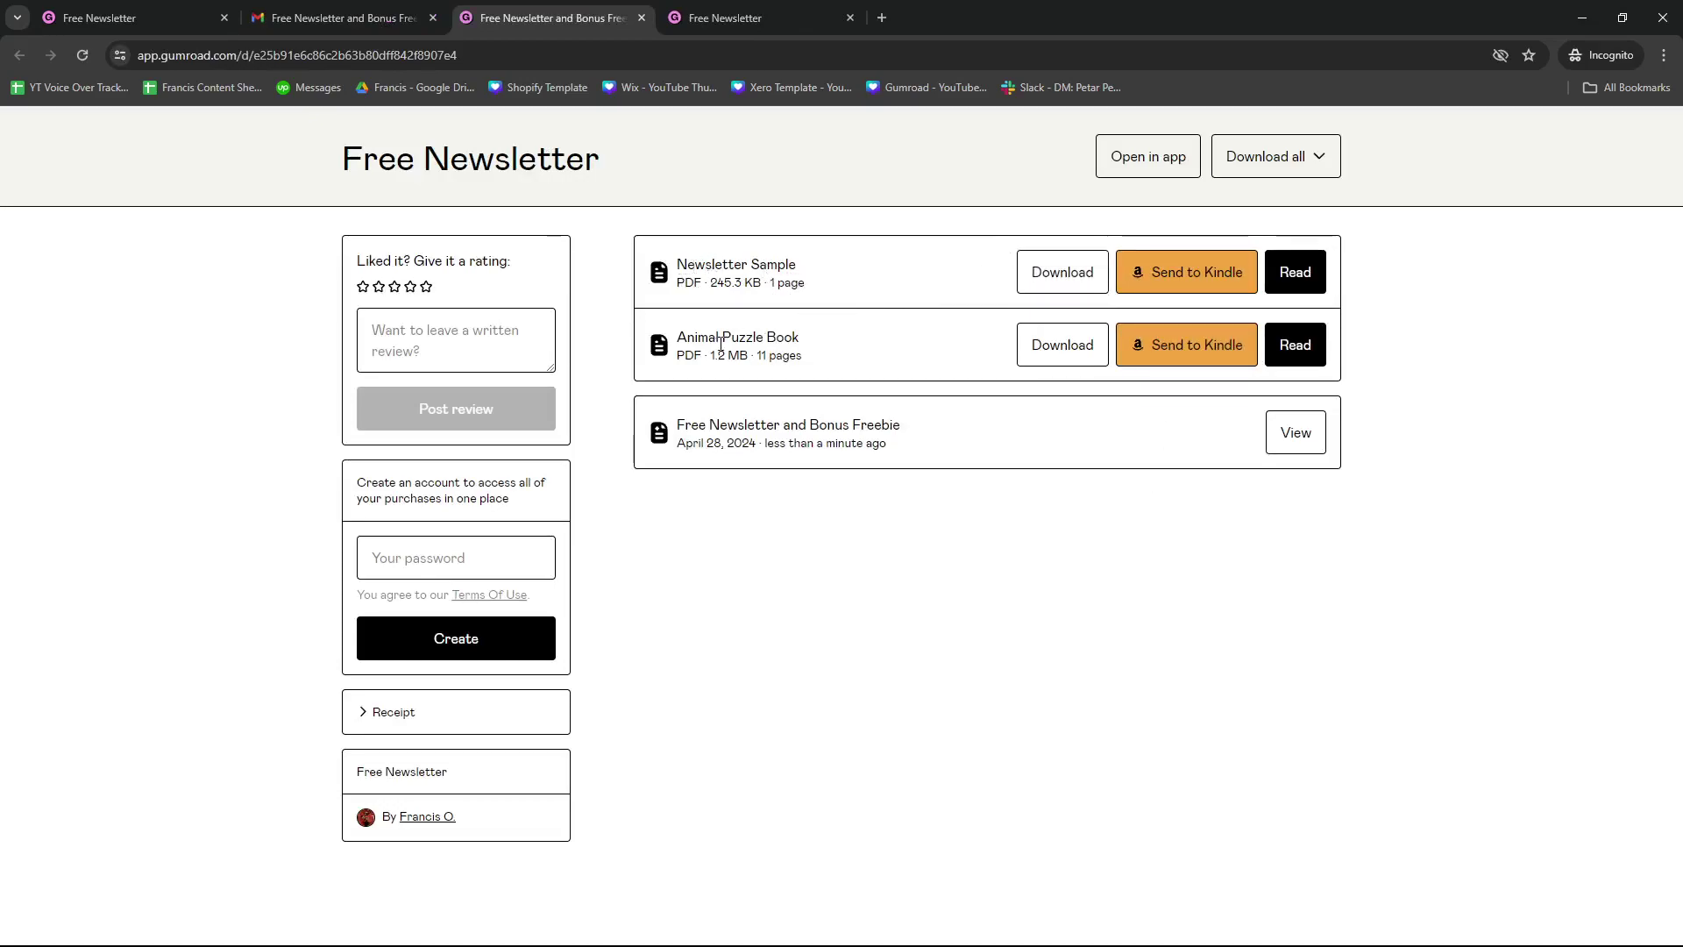
Download the Newsletter Sample PDF, look through its preview, and close it
{"action": "left_click", "coordinate": [1067, 275]}
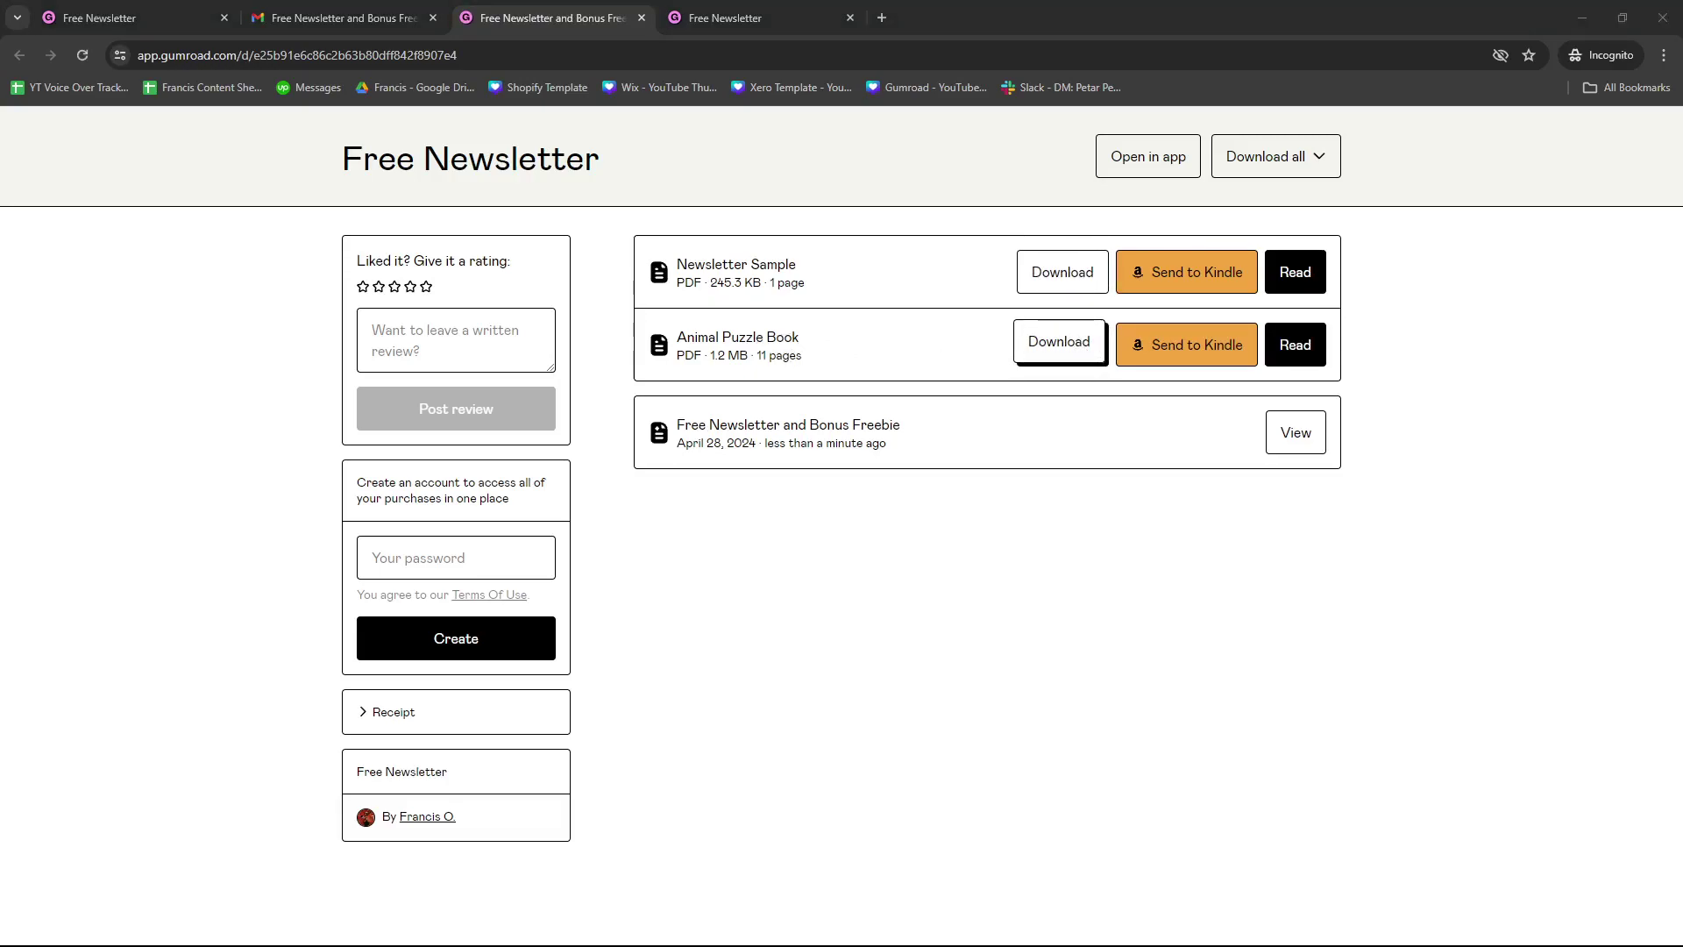
{"action": "left_click", "coordinate": [1059, 341]}
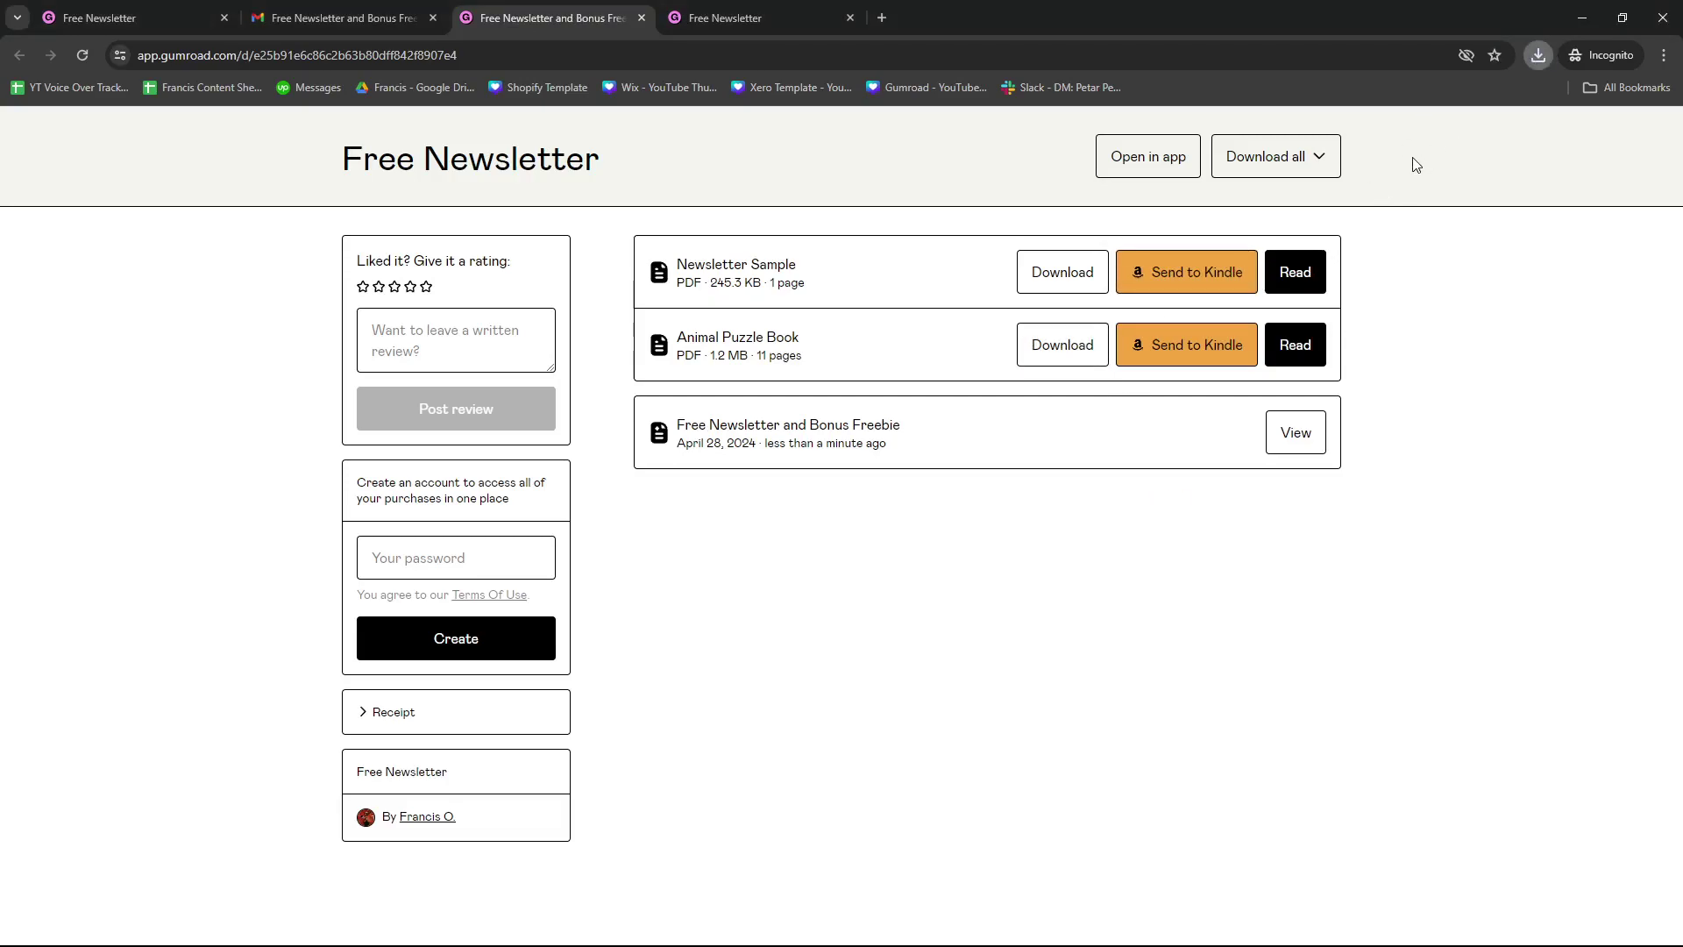
{"action": "scroll", "coordinate": [970, 430], "scroll_direction": "down", "scroll_amount": 2}
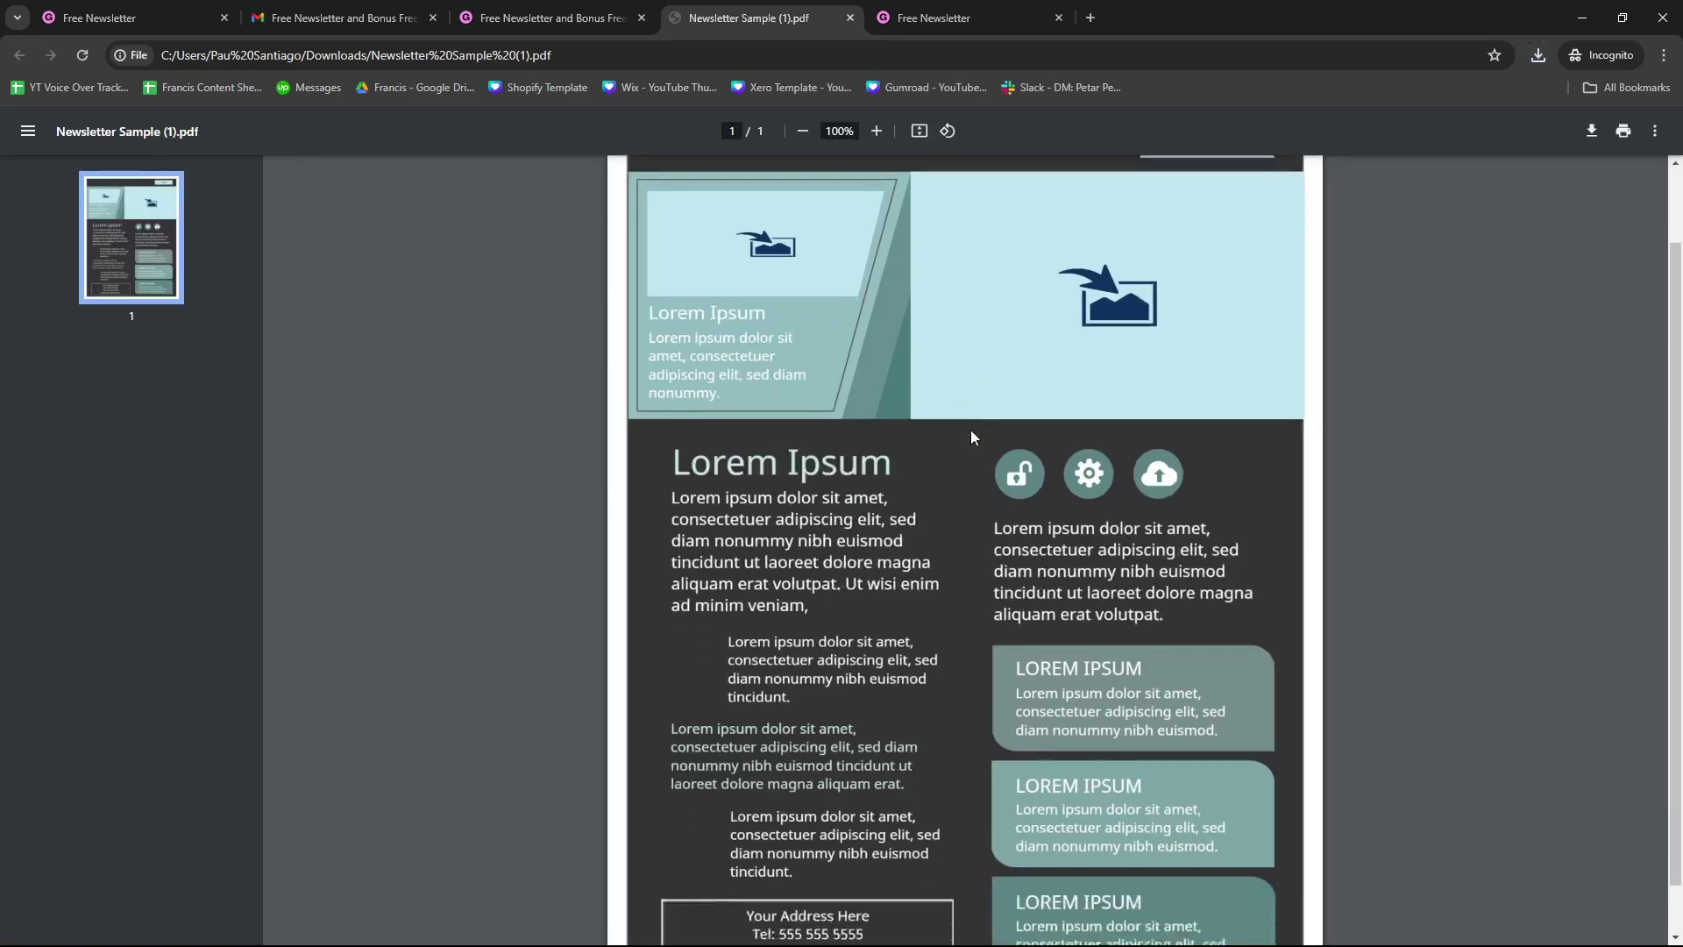
{"action": "scroll", "coordinate": [976, 430], "scroll_direction": "down", "scroll_amount": 2}
{"action": "scroll", "coordinate": [950, 429], "scroll_direction": "up", "scroll_amount": 3}
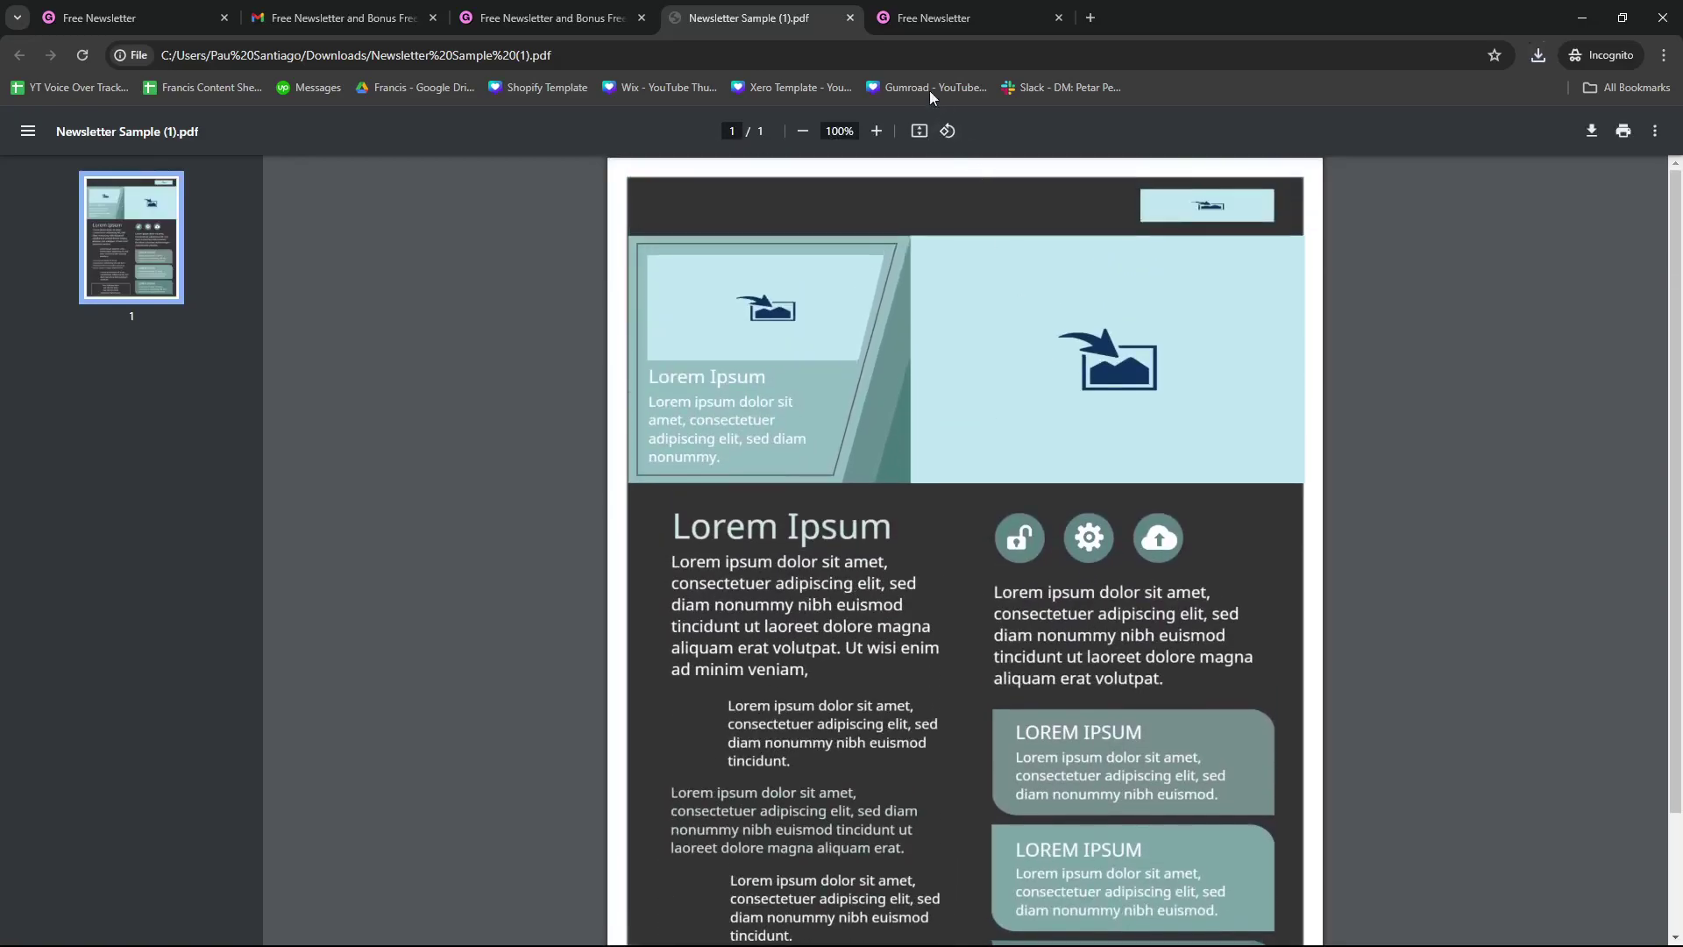
{"action": "left_click", "coordinate": [849, 18]}
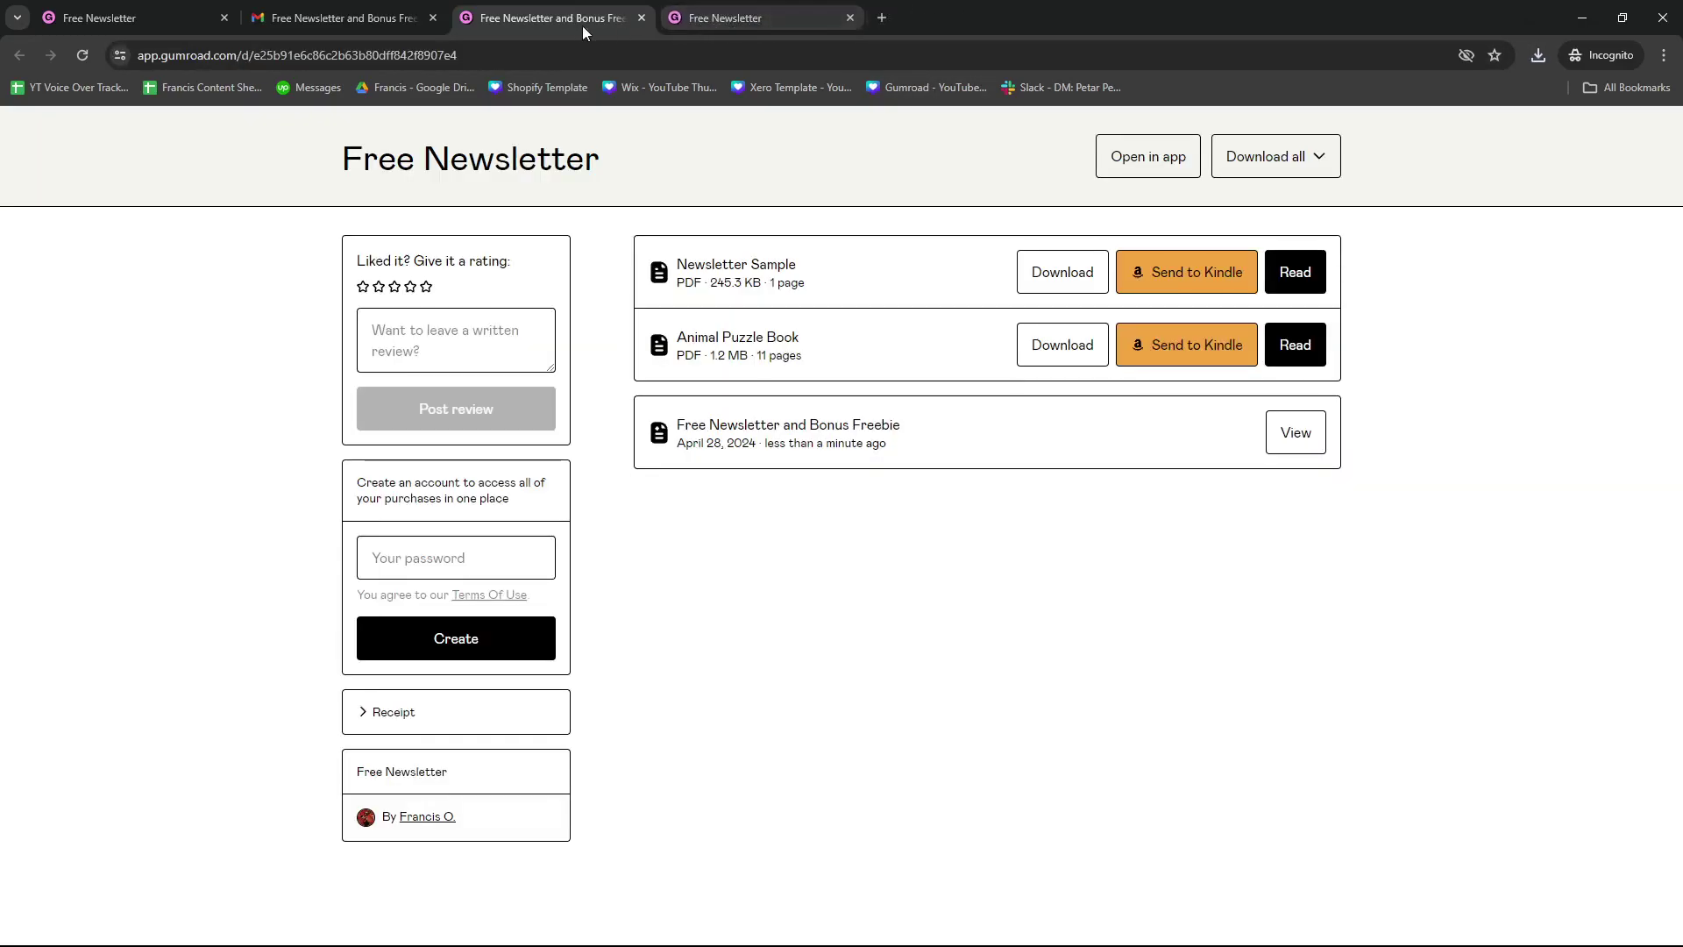
Download and browse the Animal Puzzle Book PDF, then return to the Gumroad page
{"action": "left_click", "coordinate": [1060, 351]}
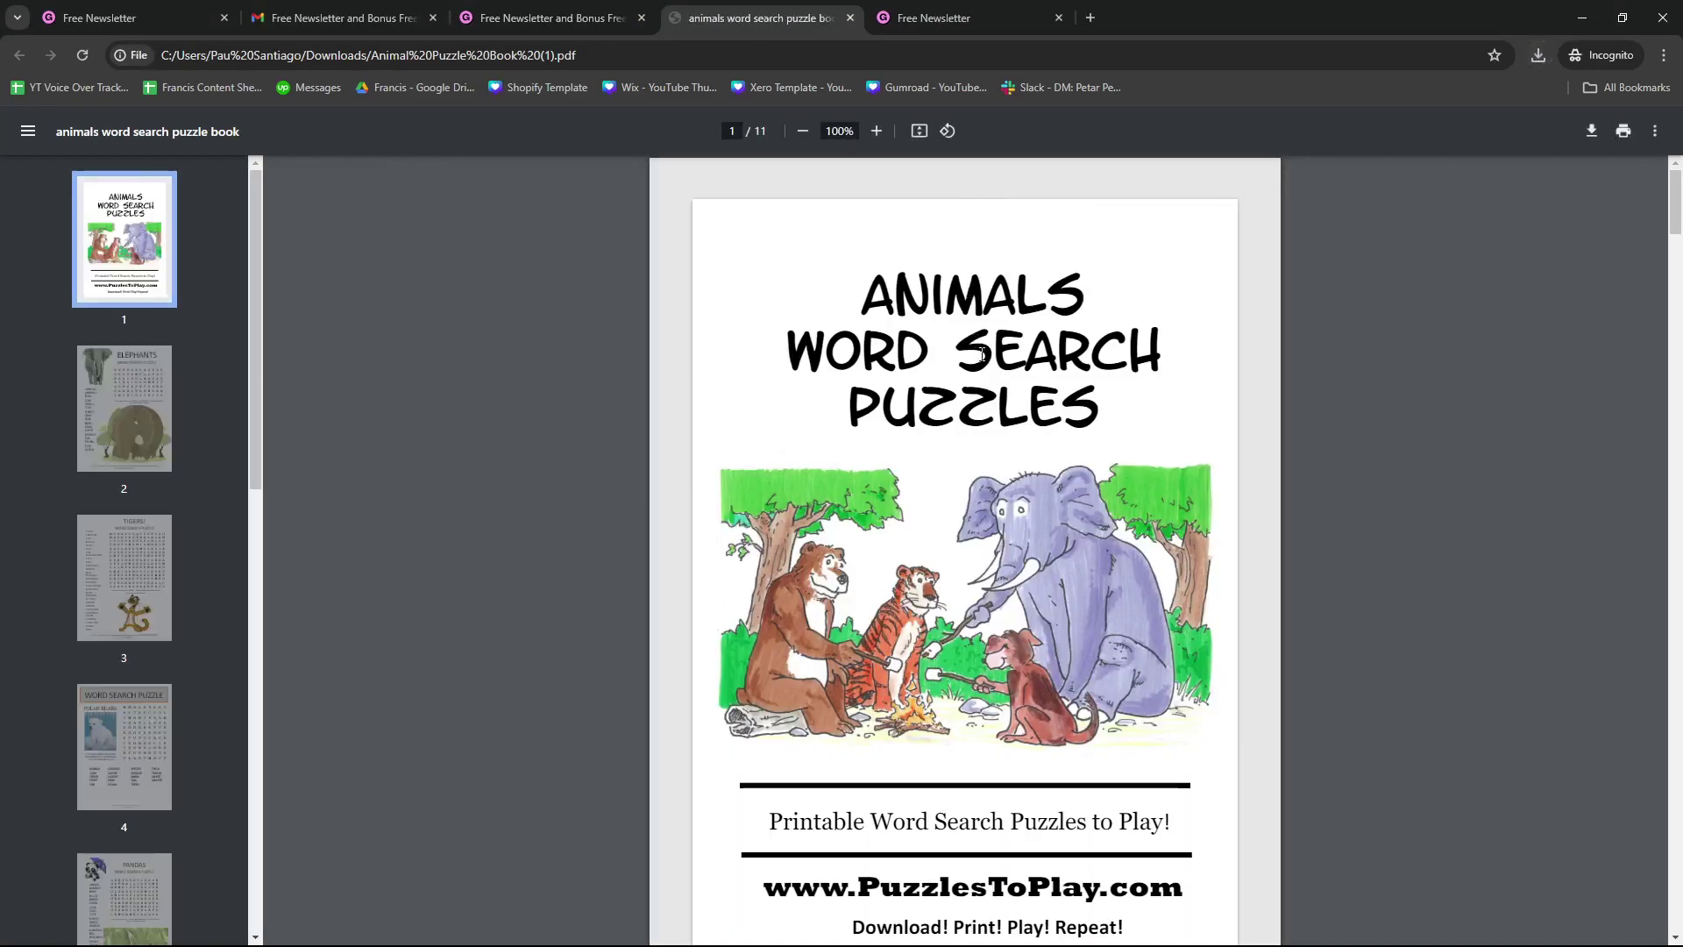
{"action": "scroll", "coordinate": [965, 438], "scroll_direction": "down", "scroll_amount": 10}
{"action": "scroll", "coordinate": [1008, 408], "scroll_direction": "down", "scroll_amount": 5}
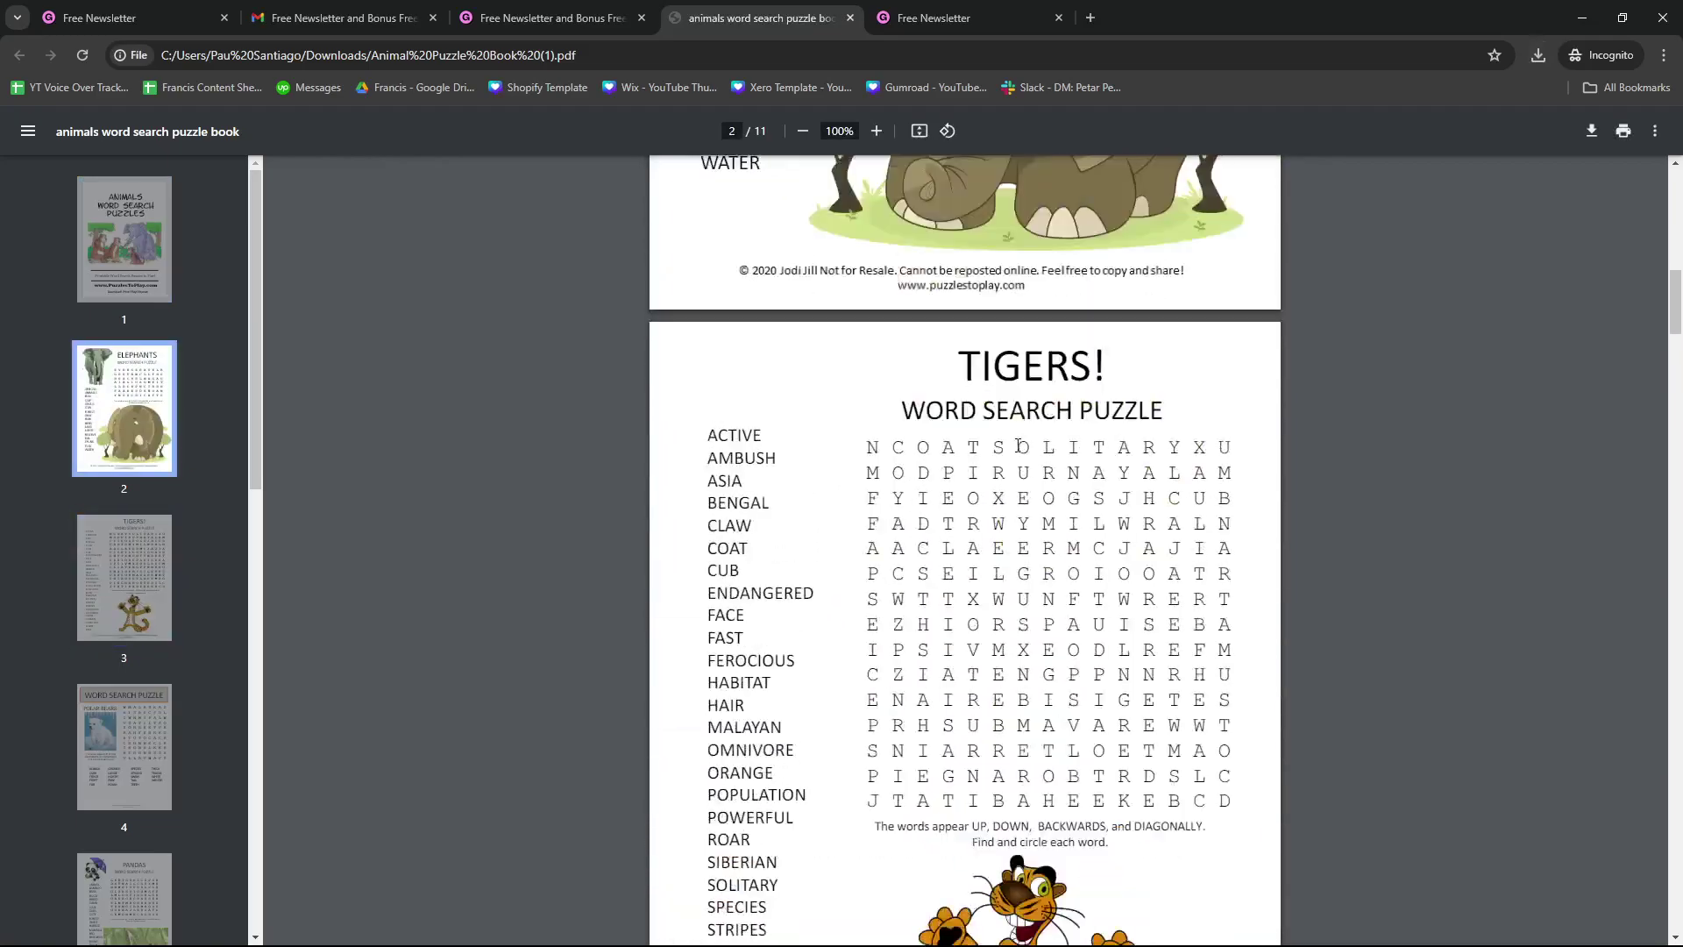
{"action": "scroll", "coordinate": [1012, 438], "scroll_direction": "up", "scroll_amount": 19}
{"action": "scroll", "coordinate": [1015, 453], "scroll_direction": "down", "scroll_amount": 15}
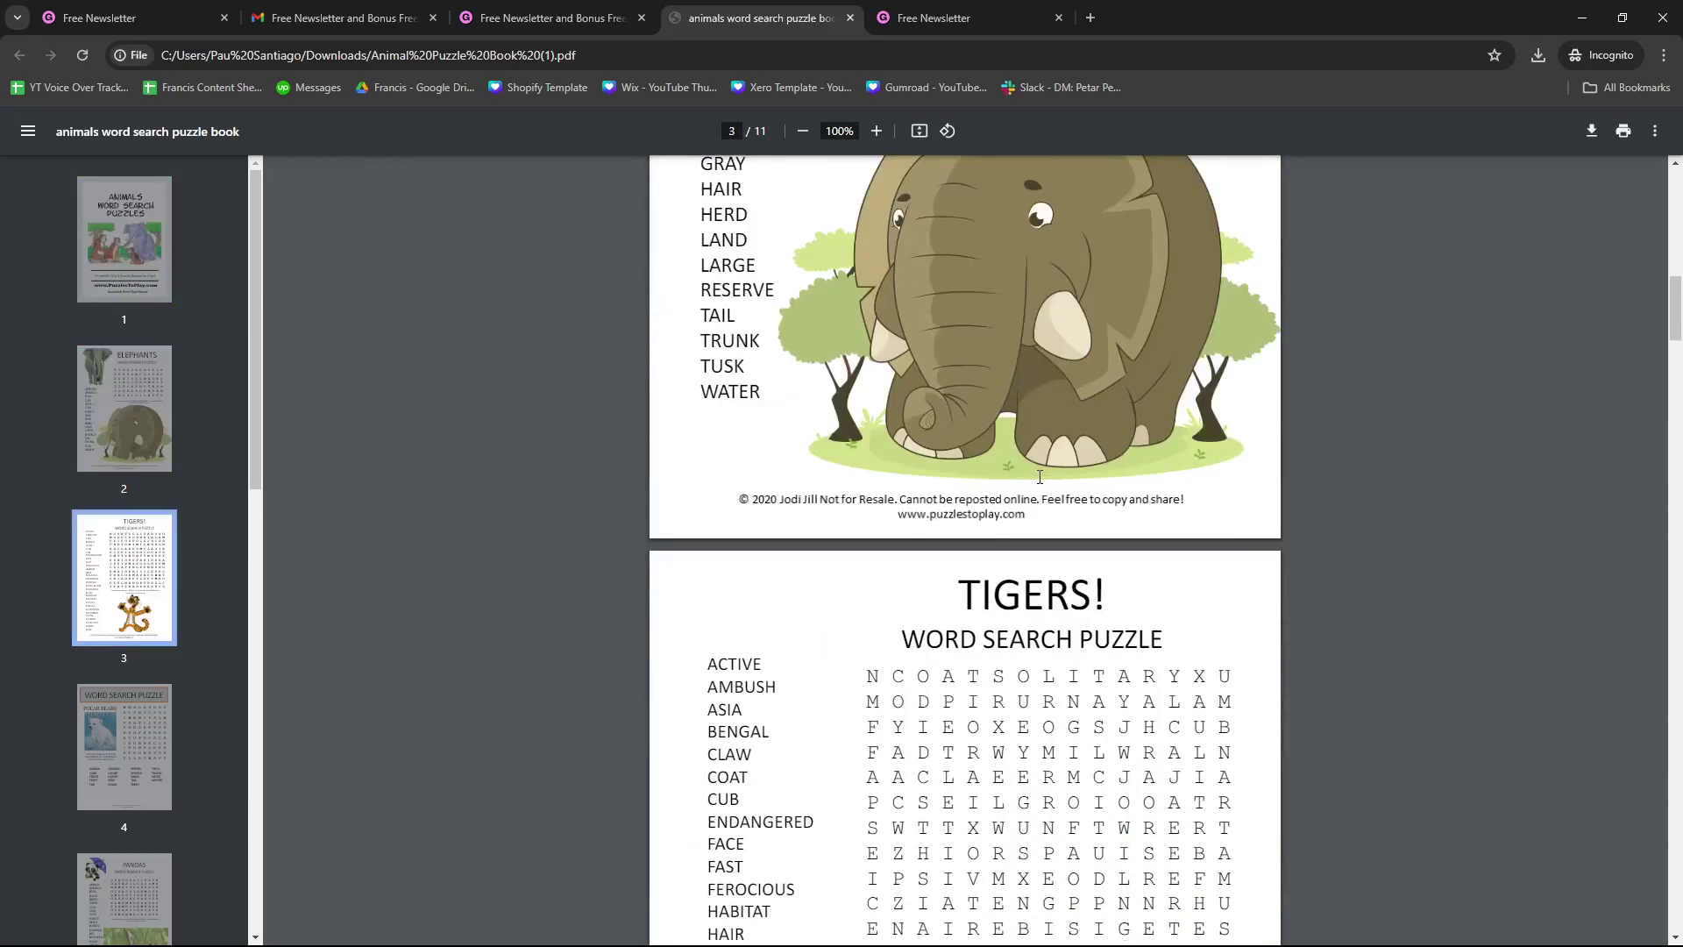
{"action": "scroll", "coordinate": [1042, 487], "scroll_direction": "up", "scroll_amount": 12}
{"action": "scroll", "coordinate": [1041, 486], "scroll_direction": "up", "scroll_amount": 6}
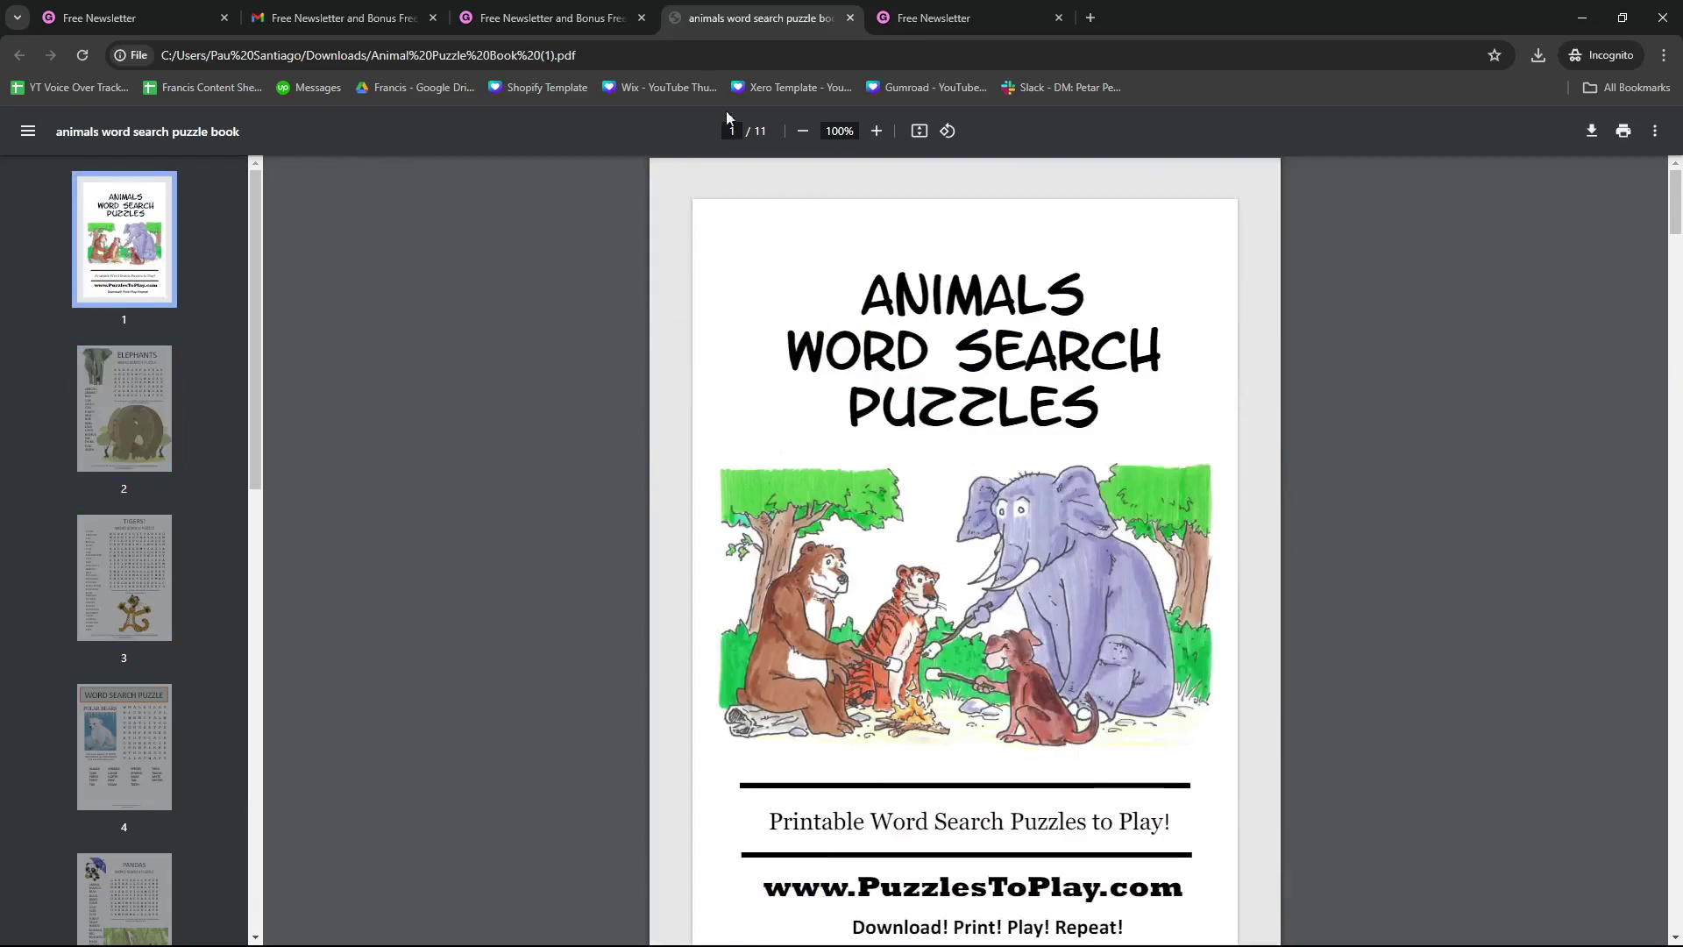
{"action": "left_click", "coordinate": [598, 9]}
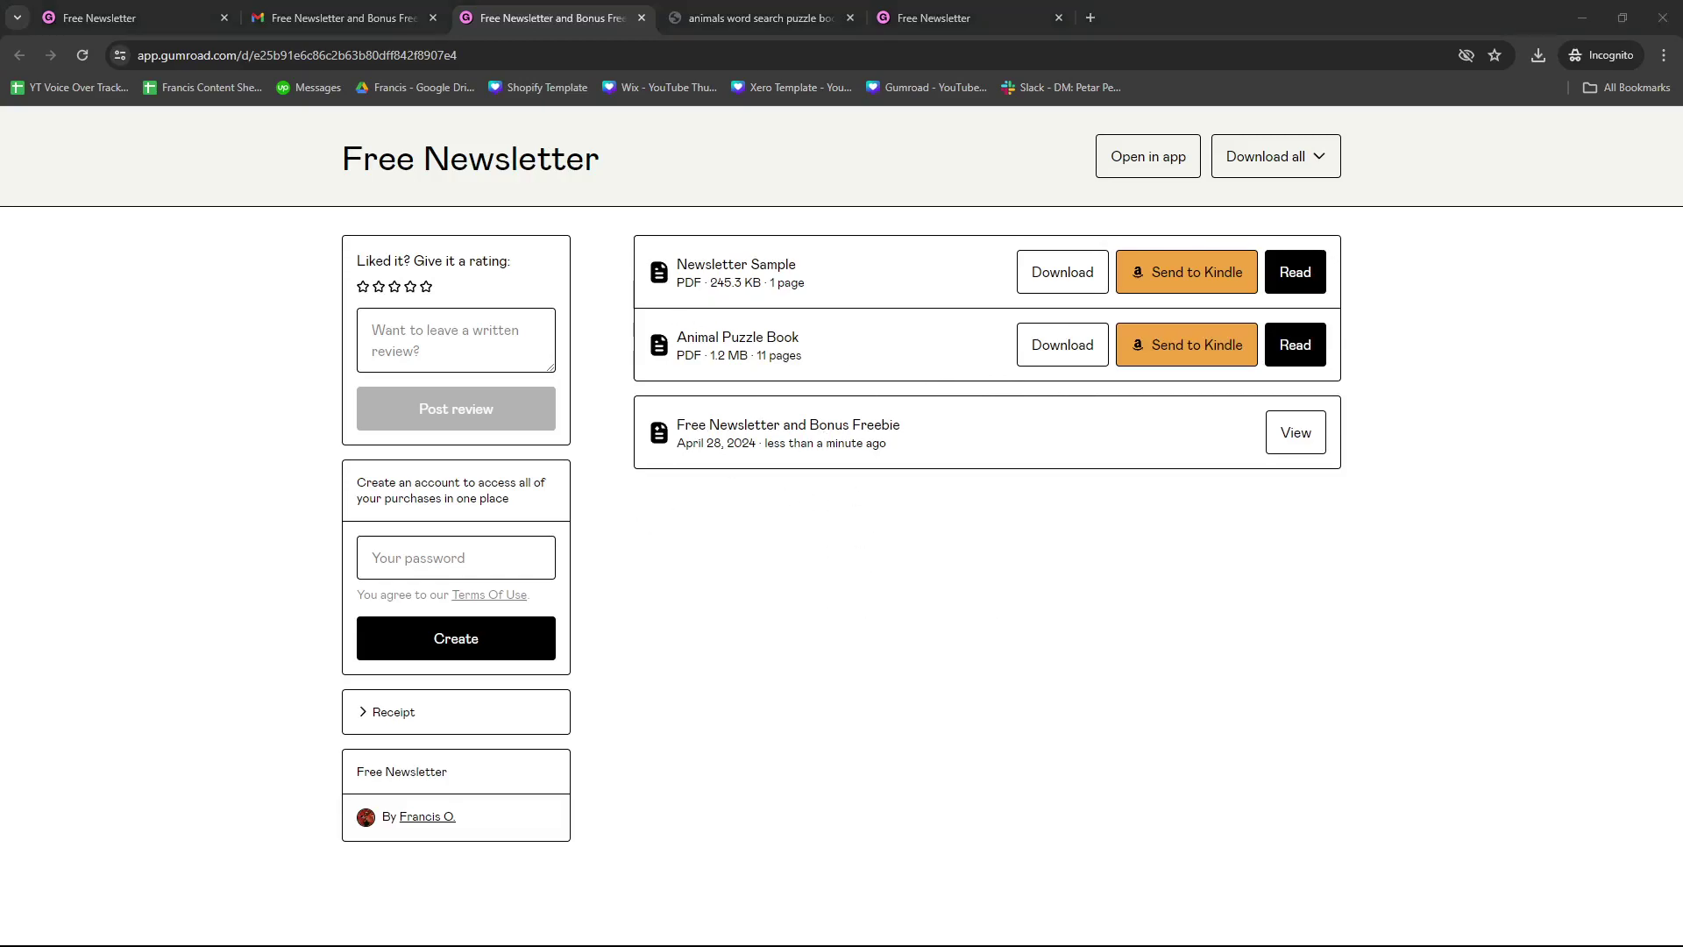
{"action": "key", "text": "alt+Tab"}
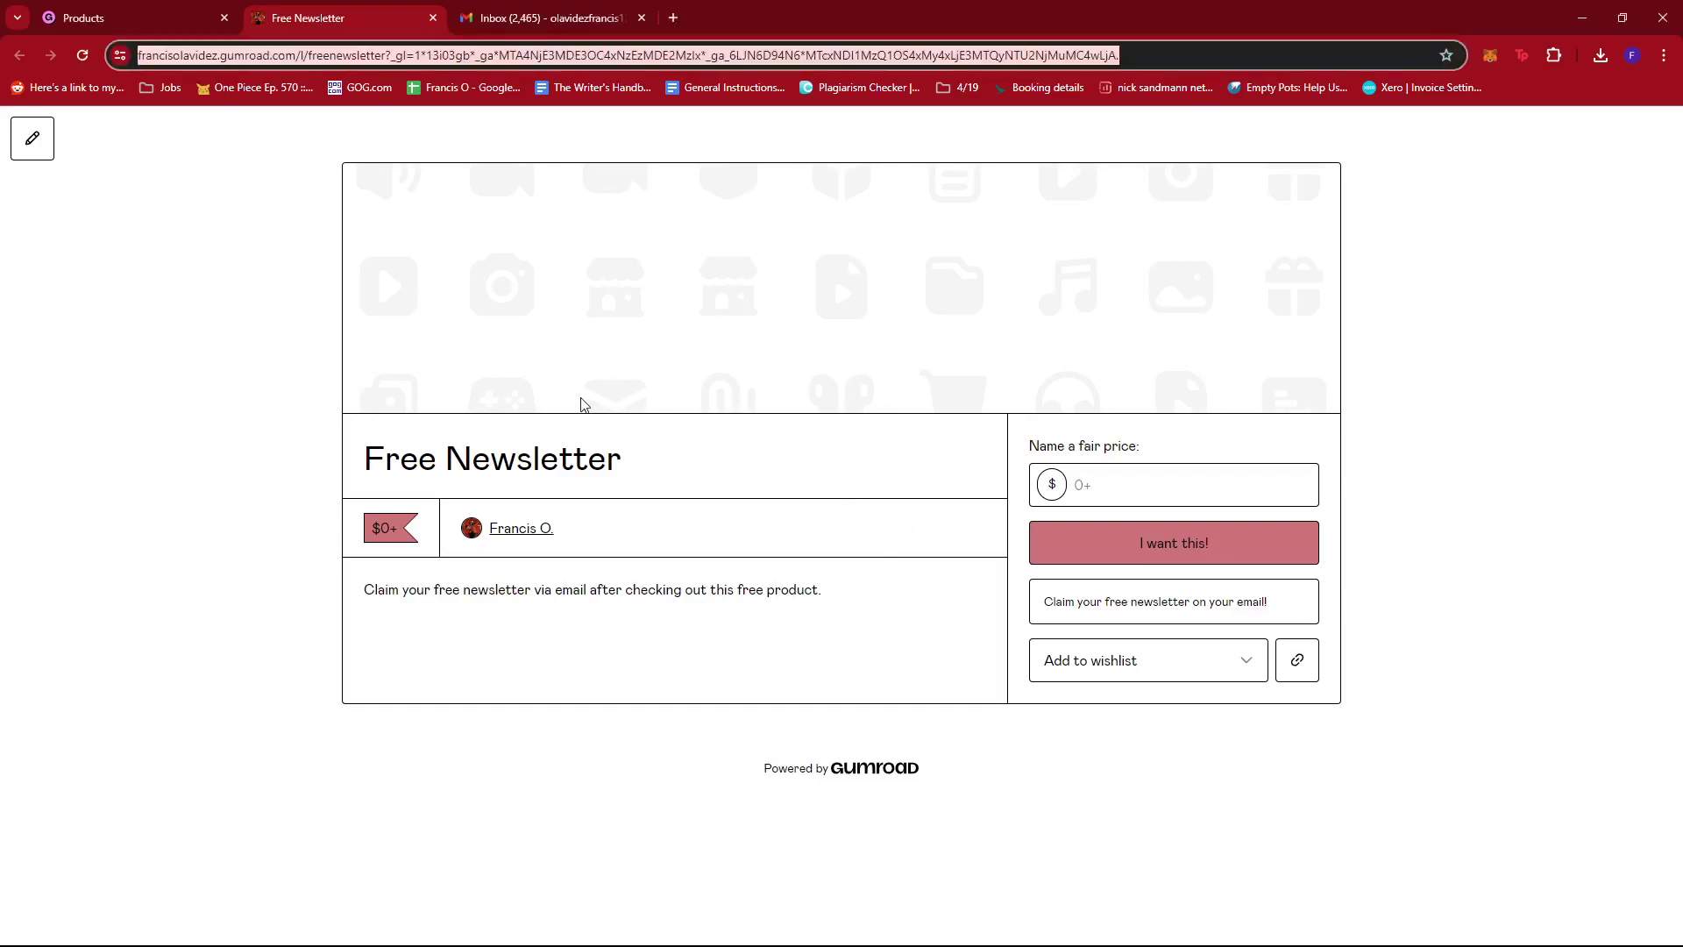
Check the seller's Products list and Home dashboard for the new $0 Free Newsletter sale
{"action": "left_click", "coordinate": [141, 17]}
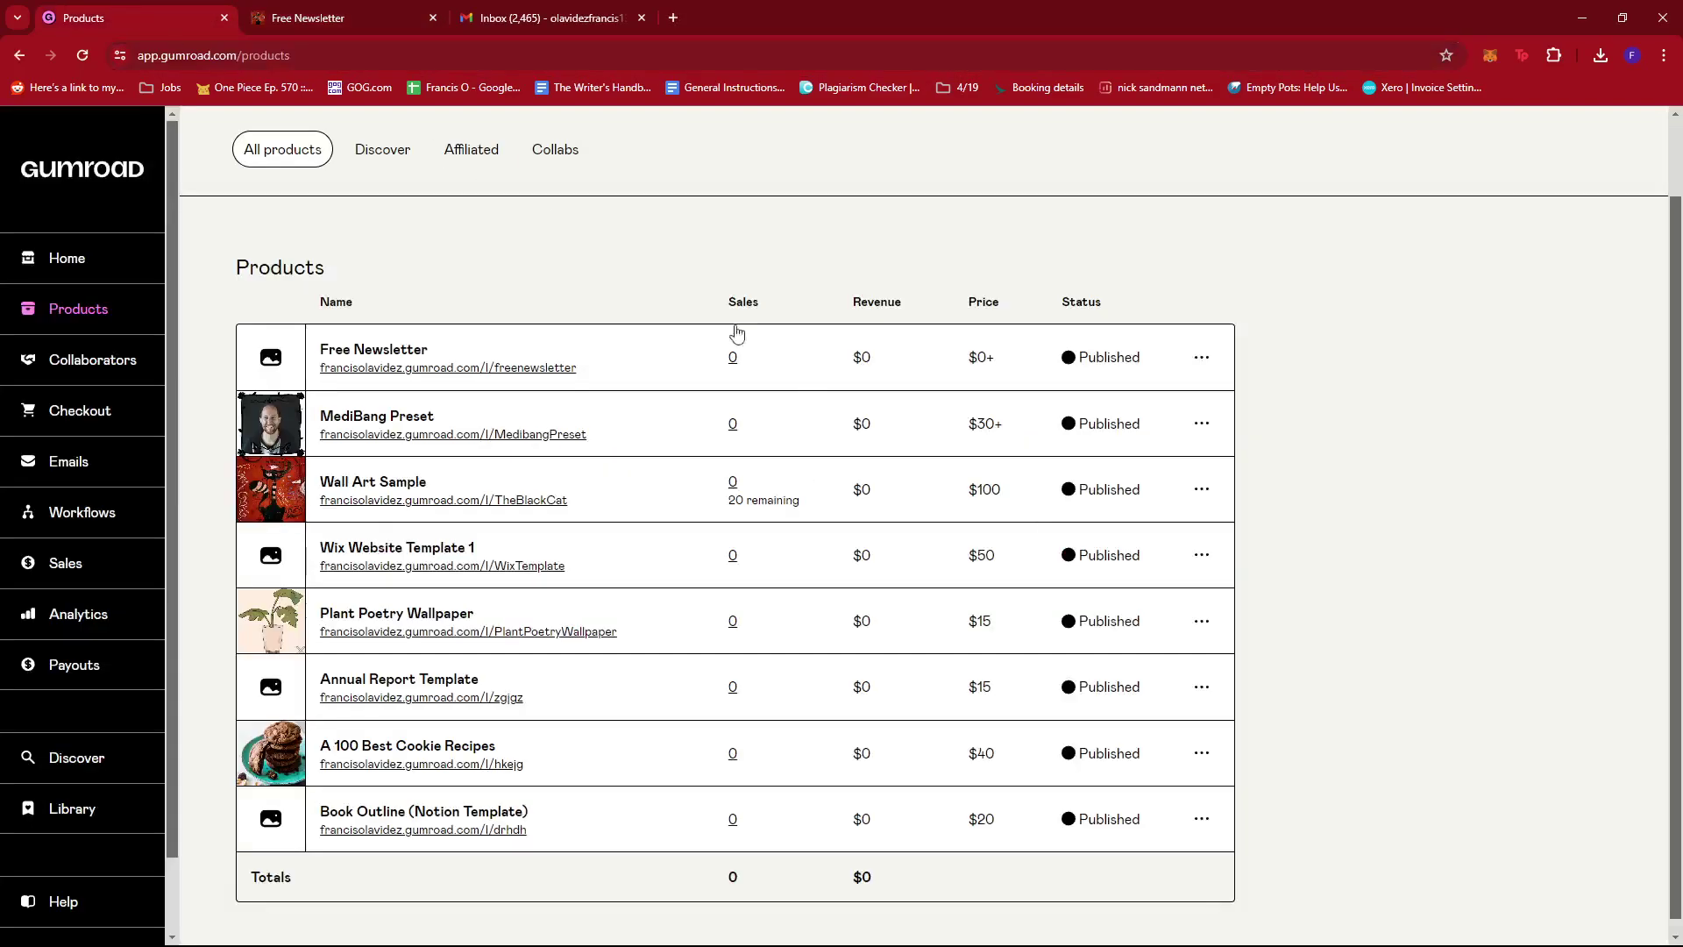
{"action": "left_click", "coordinate": [63, 259]}
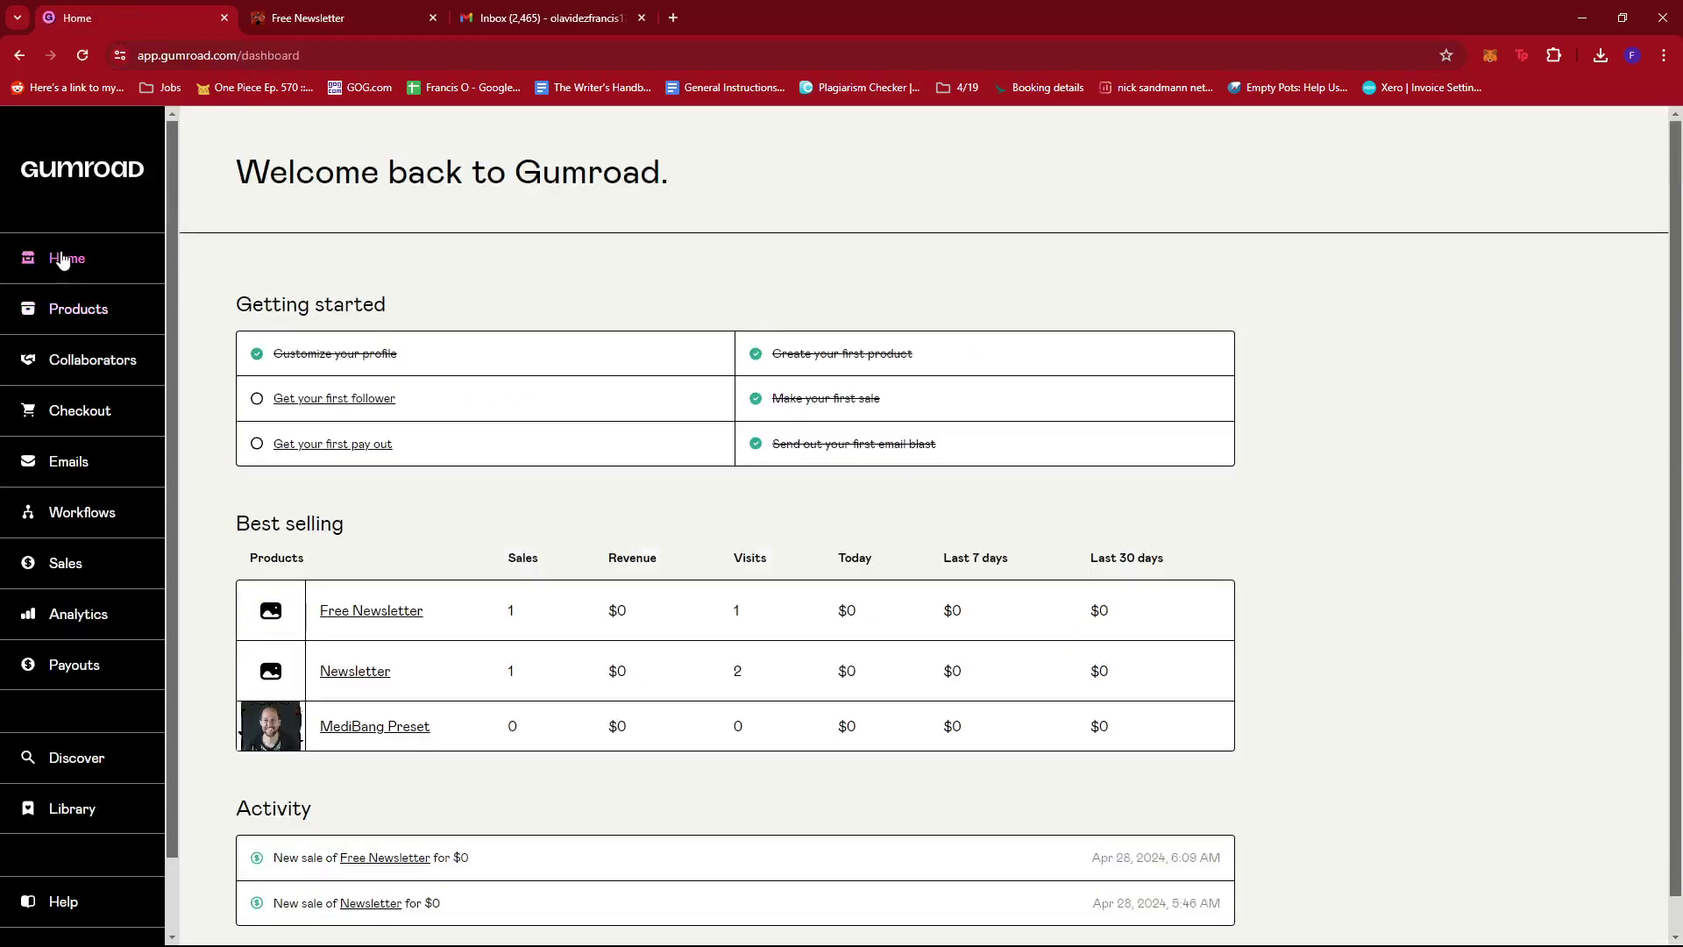